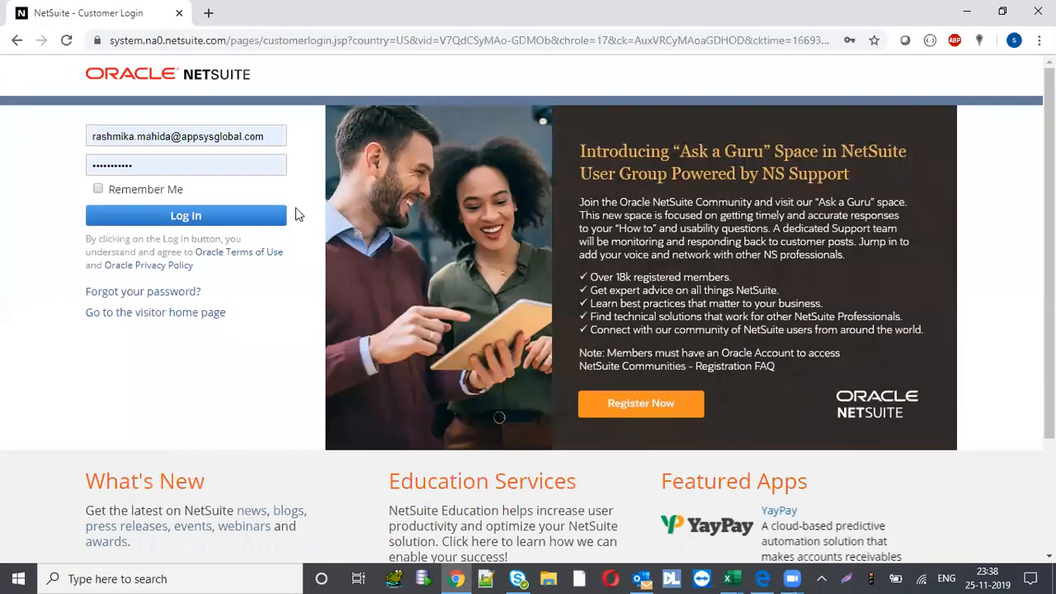
# Log in with the prefilled credentials and open the Reports Overview page in a new browser tab.
pyautogui.click(173, 221)
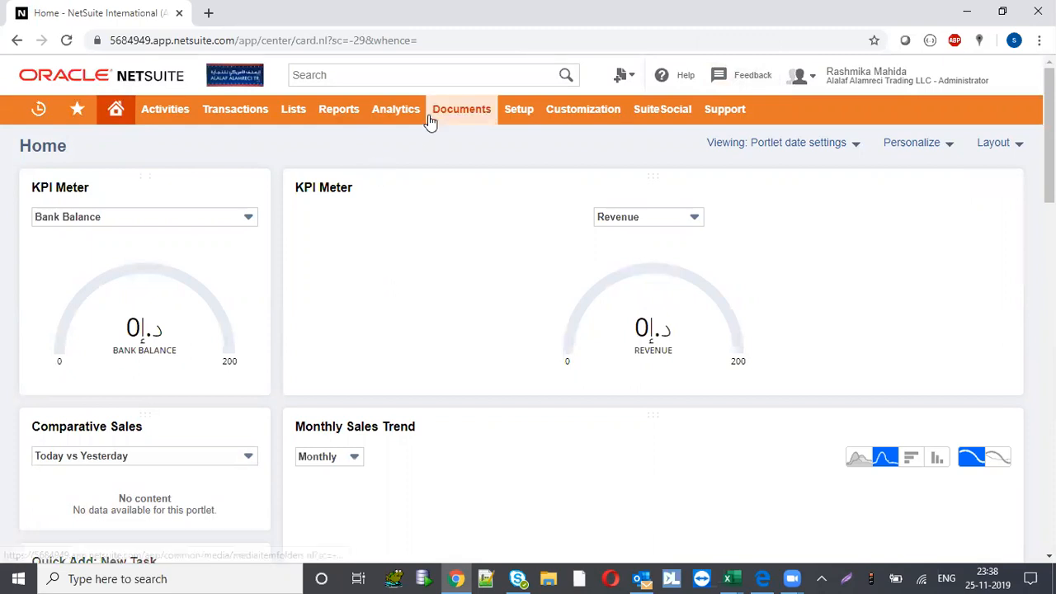
pyautogui.click(248, 430)
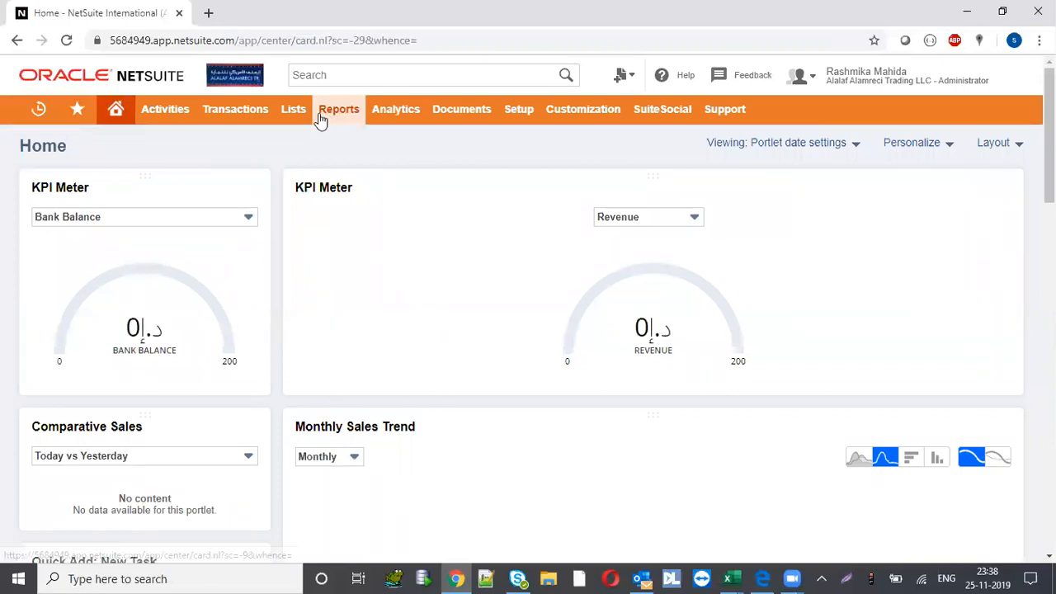
pyautogui.moveTo(337, 111)
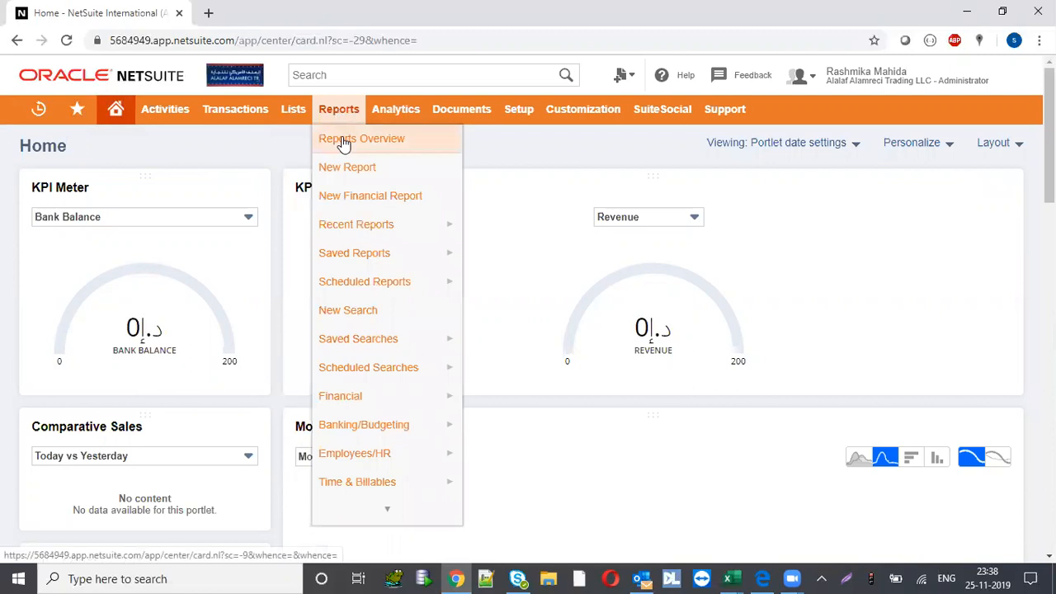
pyautogui.rightClick(344, 141)
pyautogui.click(375, 148)
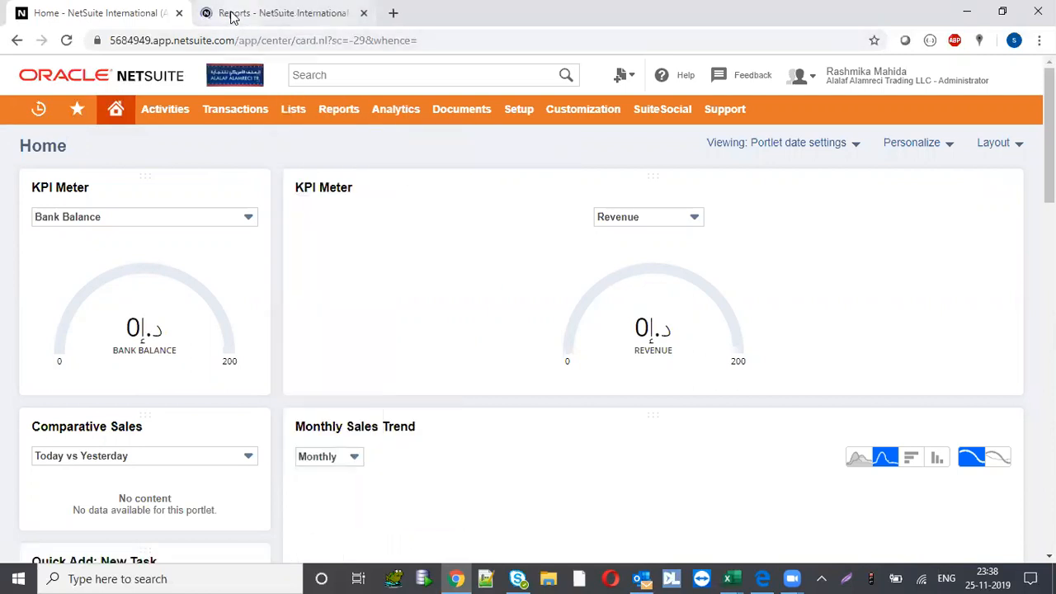
pyautogui.click(231, 16)
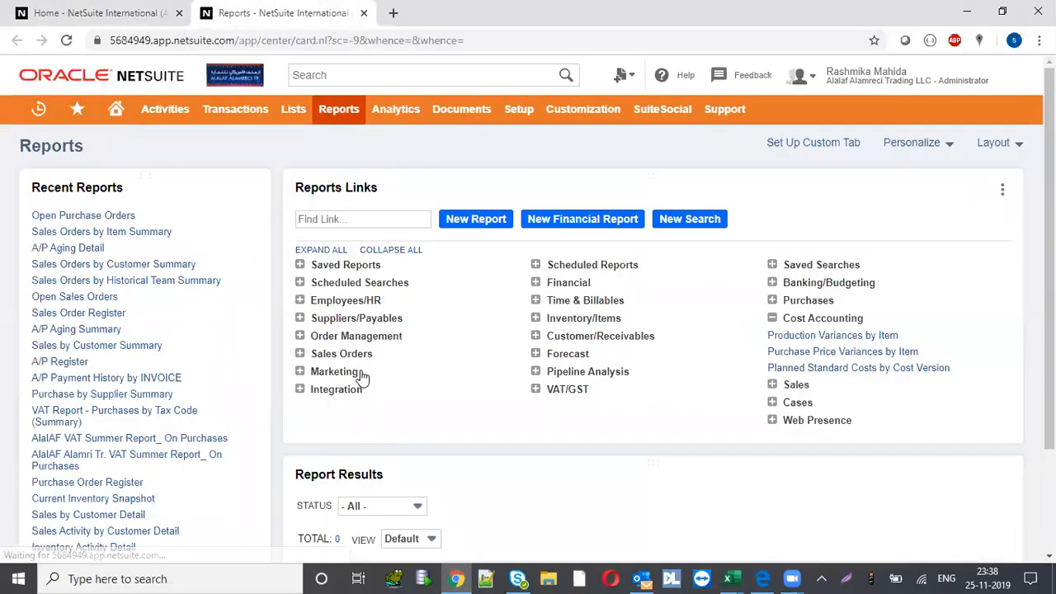
# Open the Stock Ledger report from the Inventory/Items links in a new browser tab and refresh it.
pyautogui.click(535, 319)
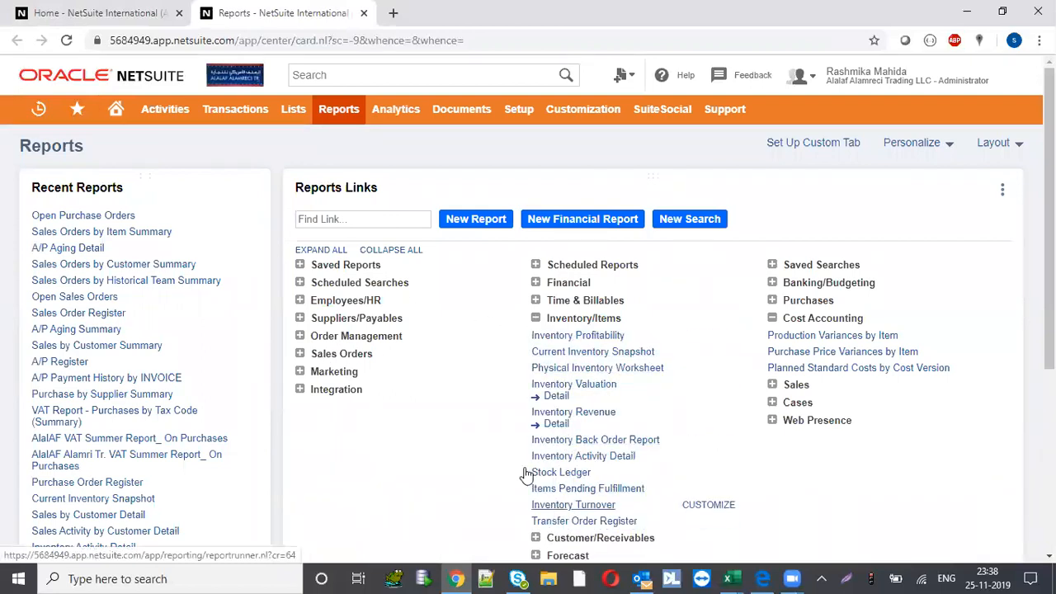
pyautogui.scroll(-1, 526, 476)
pyautogui.rightClick(551, 398)
pyautogui.click(608, 410)
pyautogui.click(495, 13)
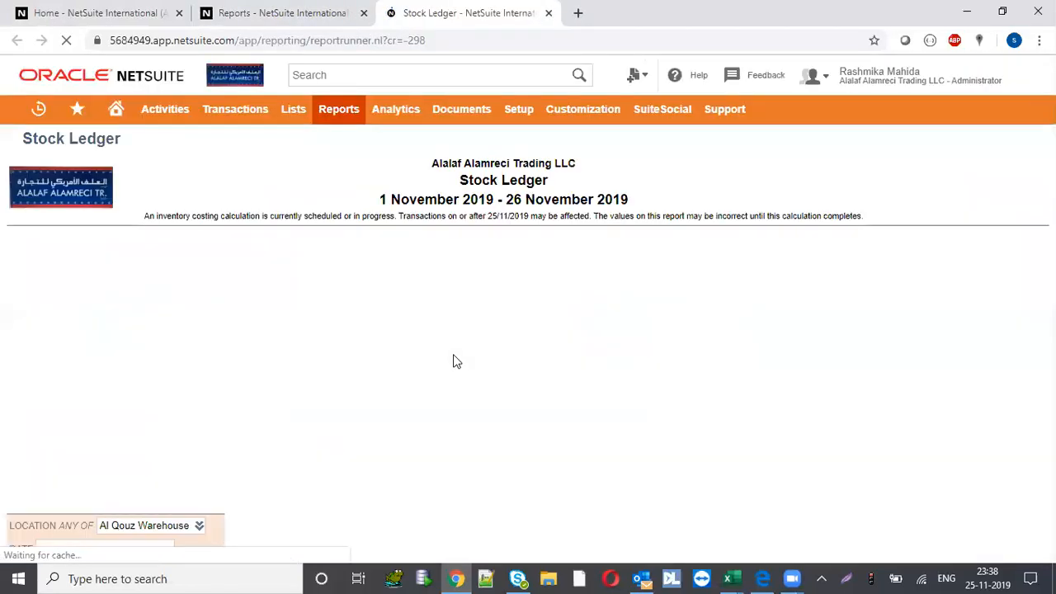
pyautogui.click(49, 545)
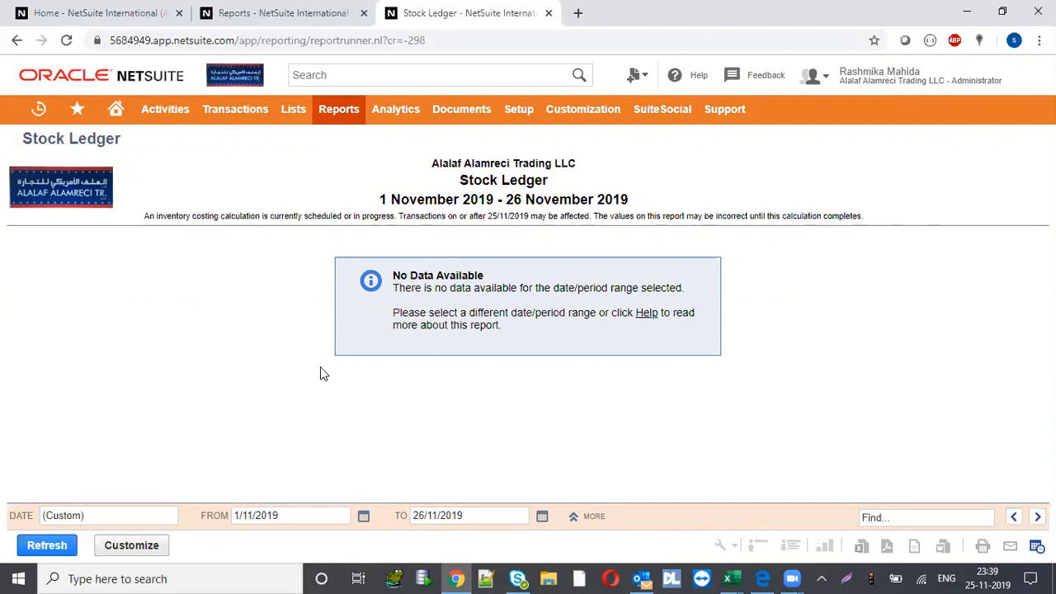
# Open the Purchase Order History report from the Purchases links in a new browser tab and refresh it.
pyautogui.click(272, 12)
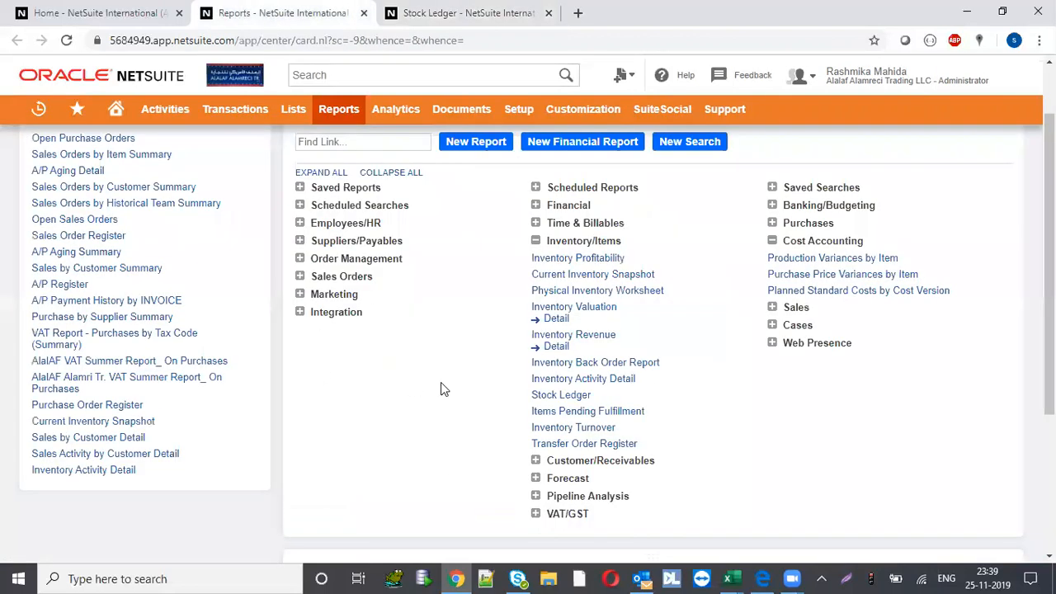
pyautogui.click(771, 241)
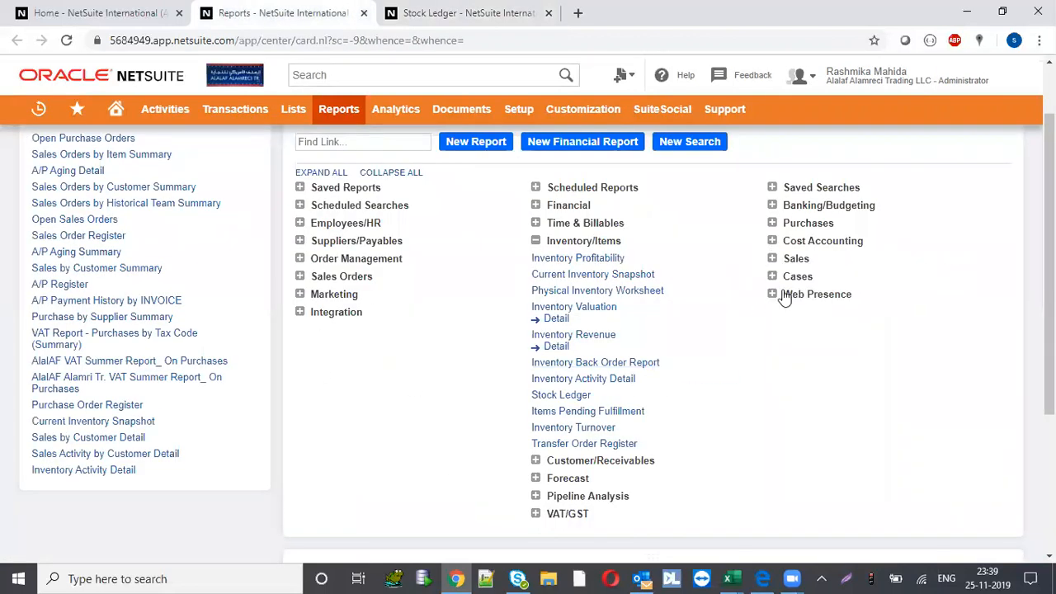
pyautogui.click(772, 223)
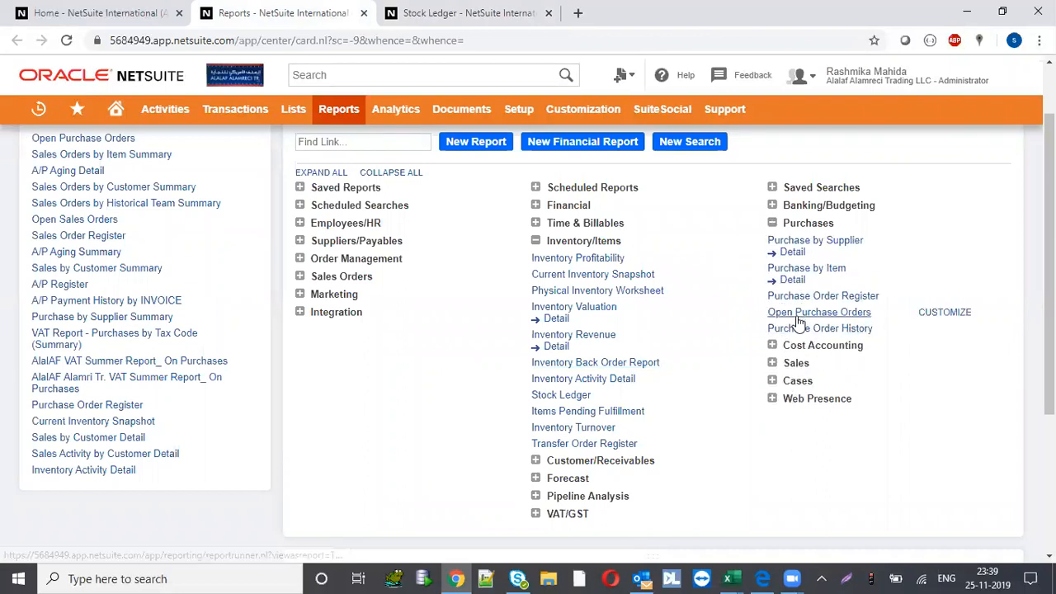
pyautogui.rightClick(801, 333)
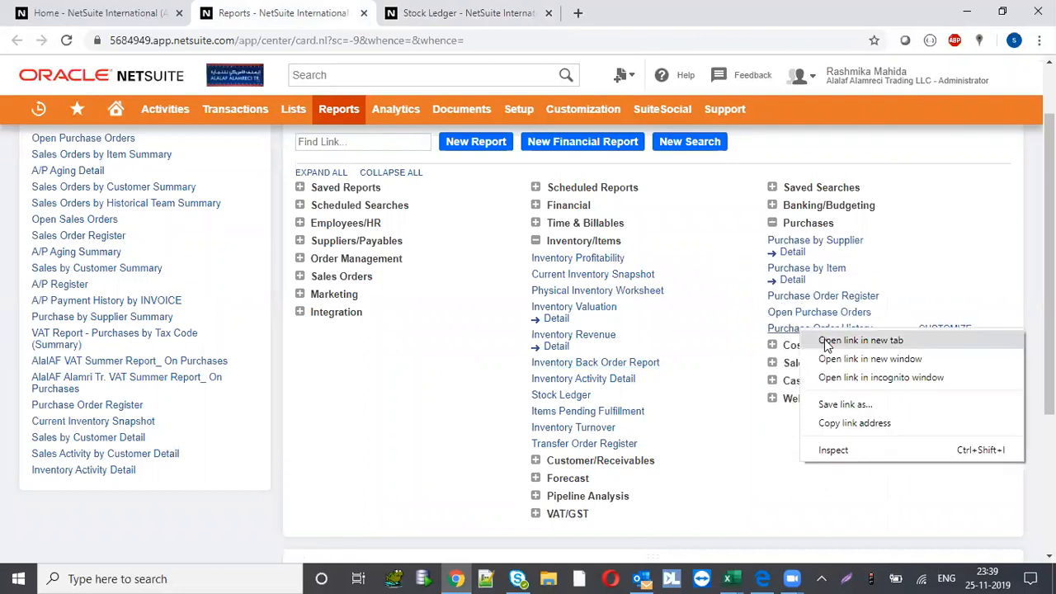
pyautogui.click(858, 340)
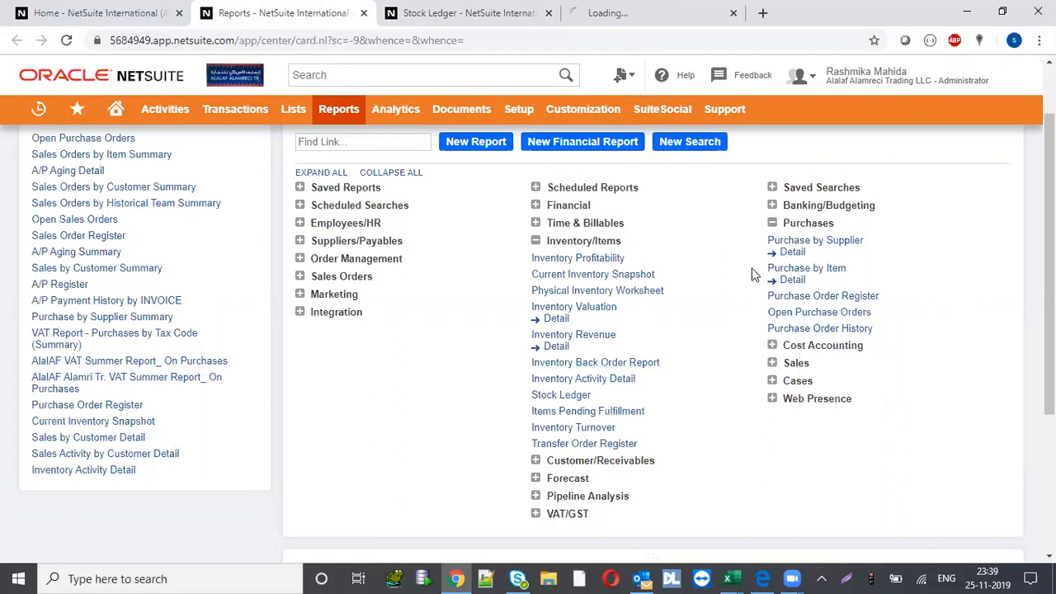
pyautogui.click(772, 224)
pyautogui.click(652, 12)
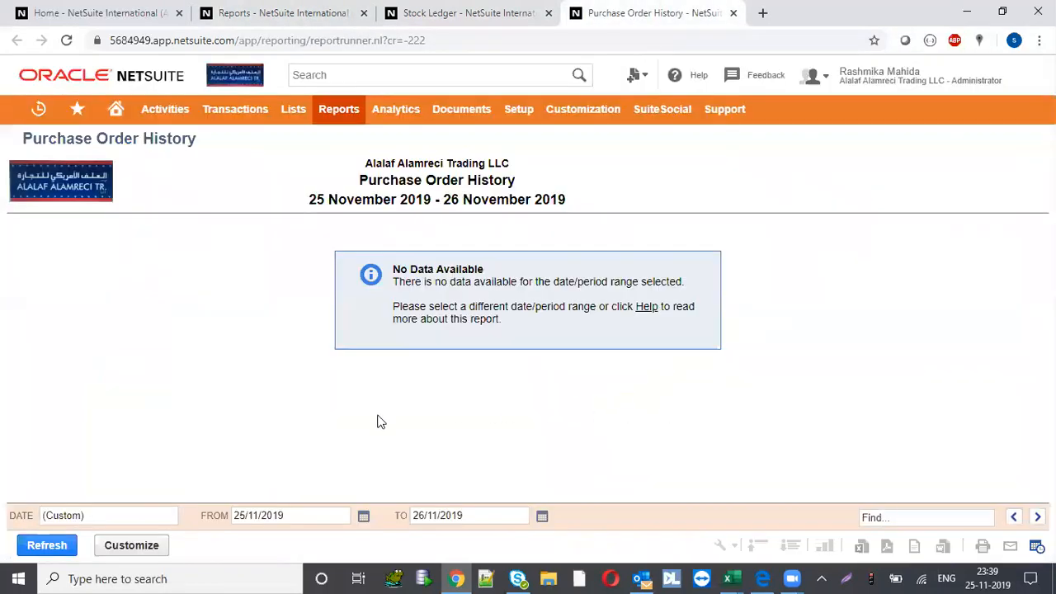
pyautogui.click(47, 545)
# Open Tax Reports (International) from the VAT/GST report links in a new browser tab.
pyautogui.click(252, 13)
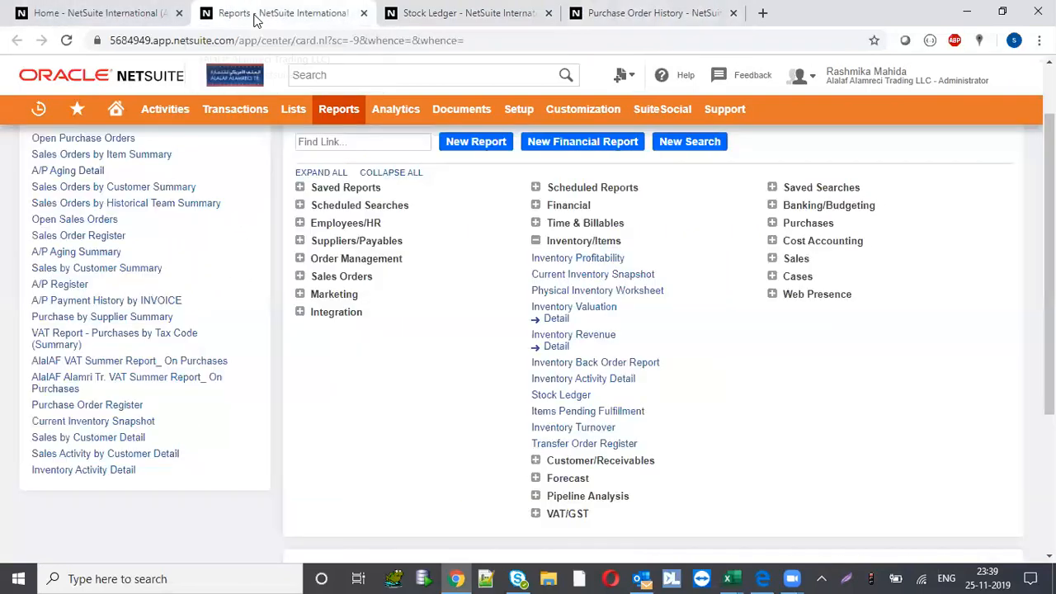
pyautogui.click(536, 241)
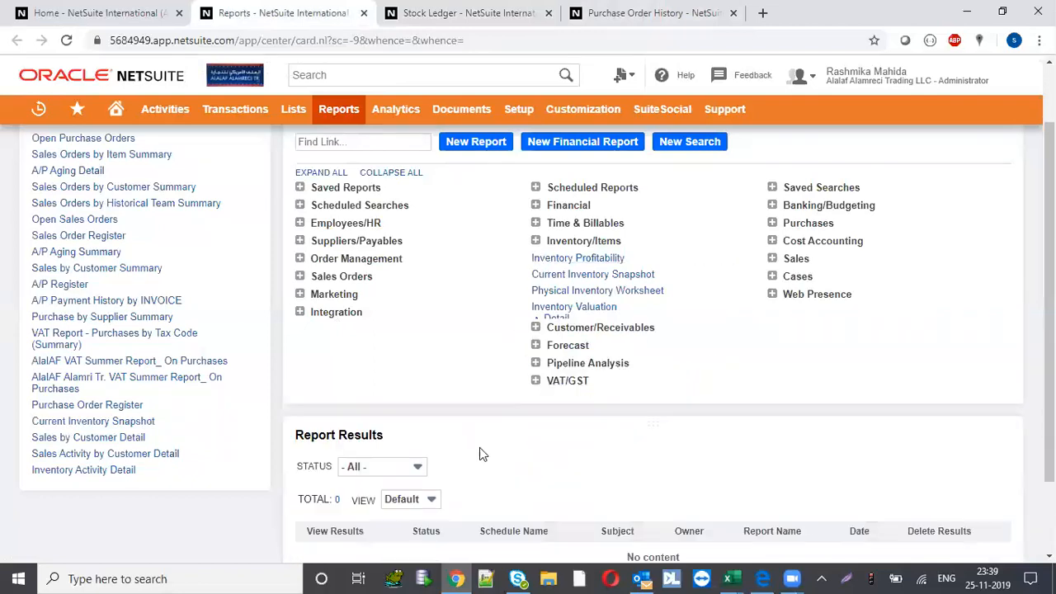
pyautogui.click(535, 312)
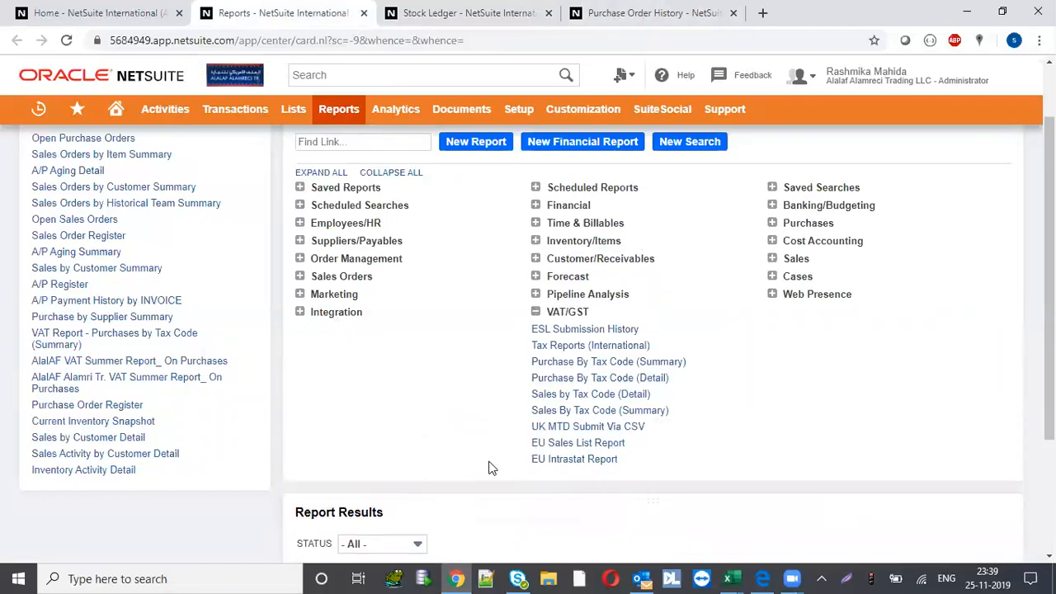
pyautogui.rightClick(551, 348)
pyautogui.click(594, 363)
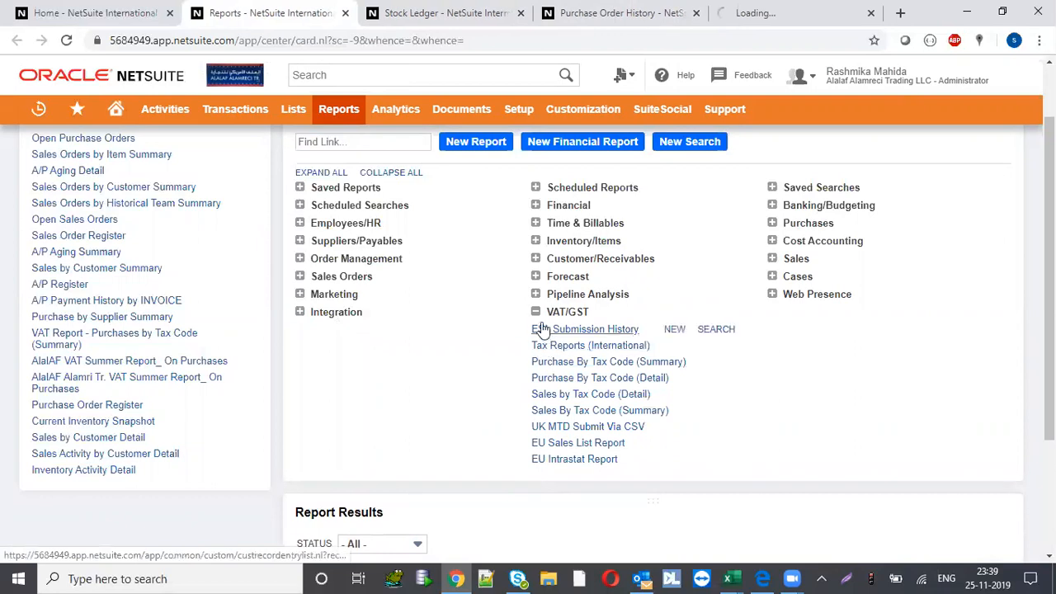
pyautogui.click(536, 313)
pyautogui.click(797, 12)
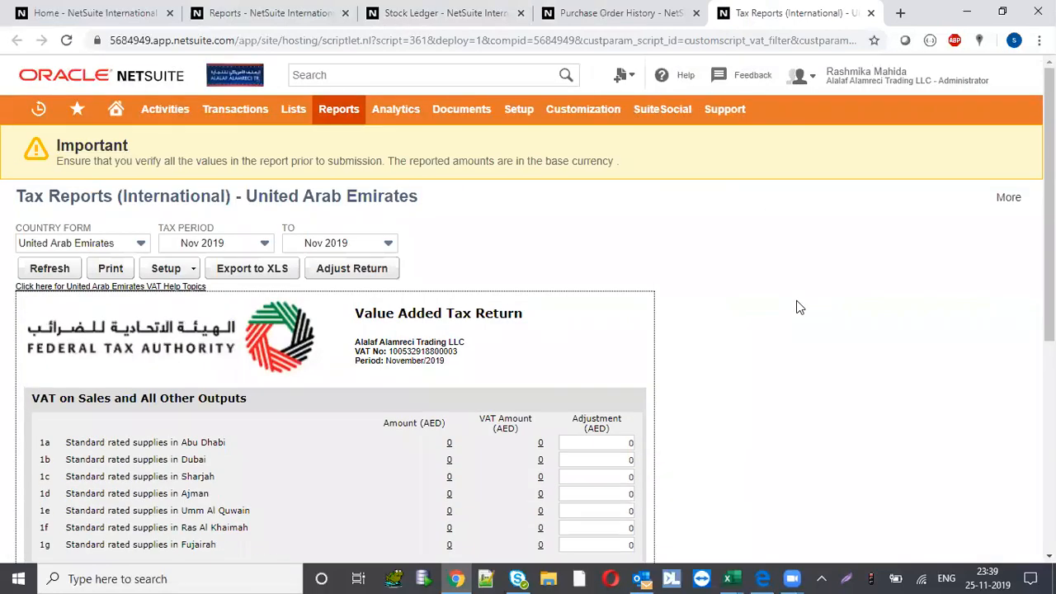
# Examine the United Arab Emirates Value Added Tax Return for Nov 2019, from sales outputs to net VAT due.
pyautogui.scroll(-5, 799, 307)
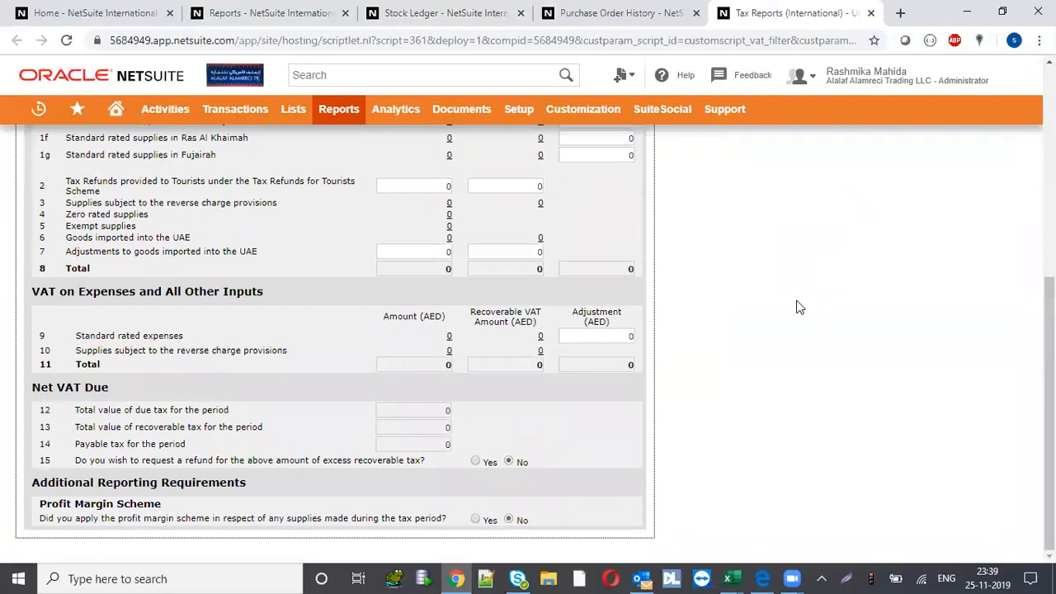
pyautogui.scroll(3, 800, 307)
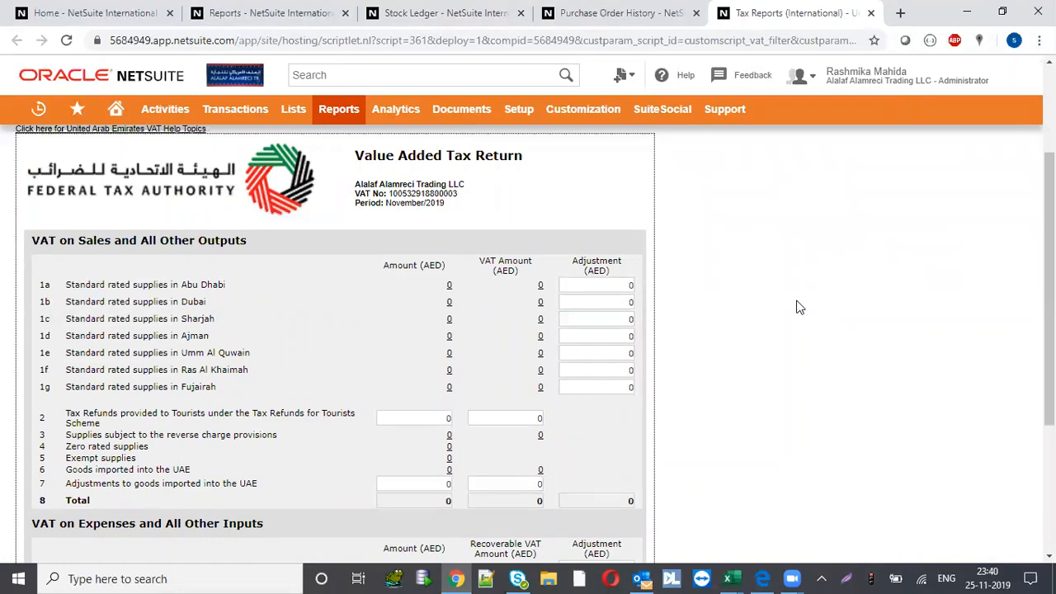
pyautogui.scroll(-1, 799, 307)
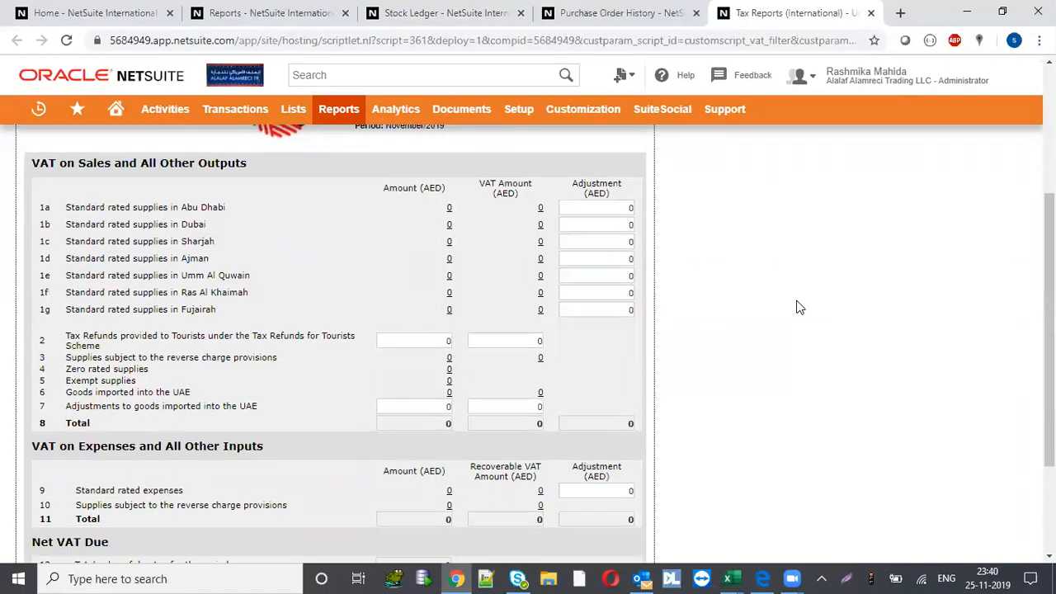
pyautogui.scroll(-4, 799, 307)
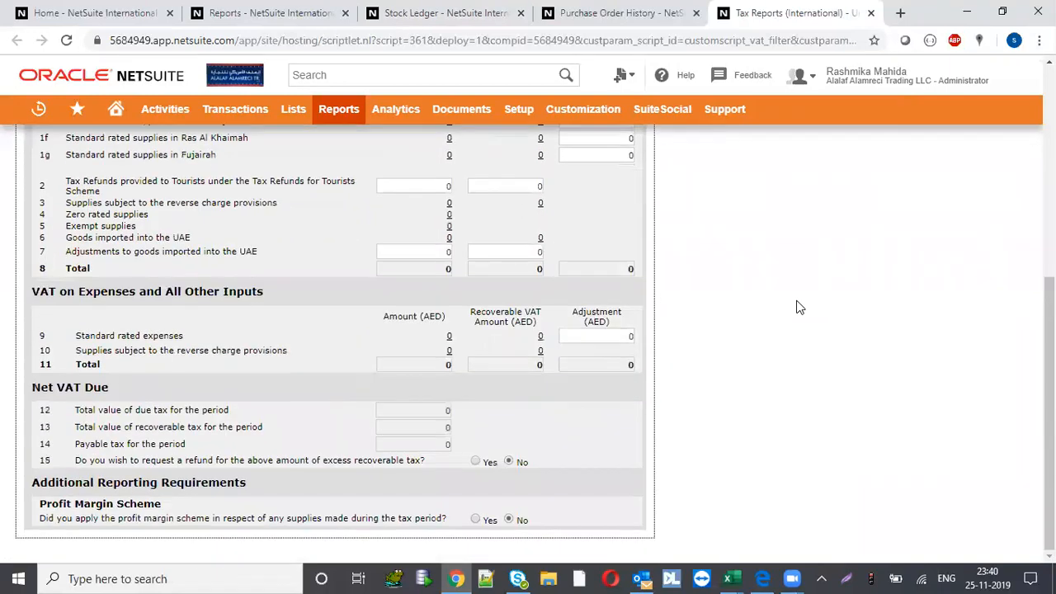
pyautogui.scroll(6, 798, 307)
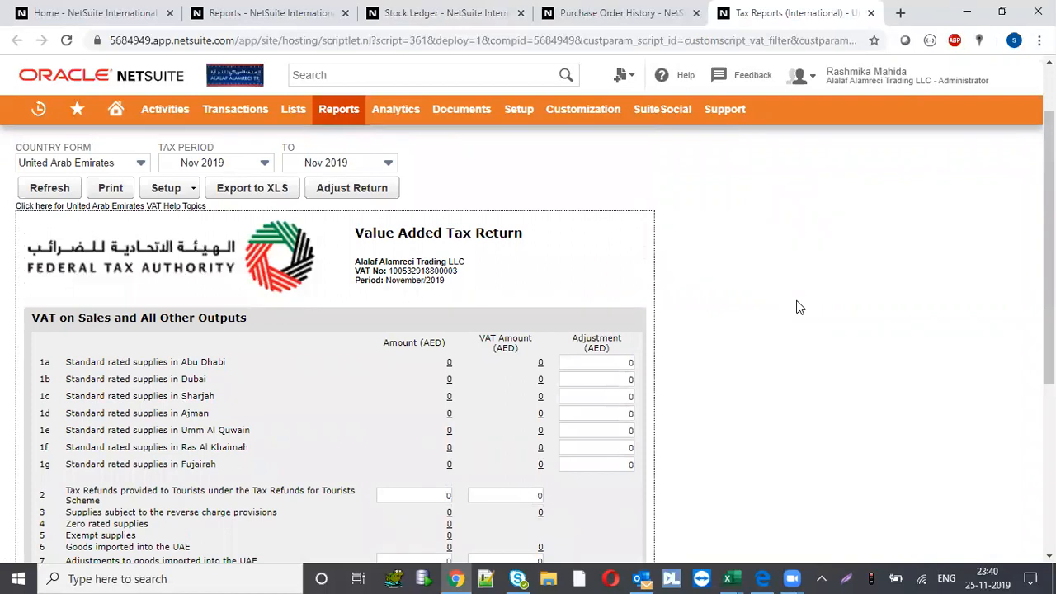
pyautogui.scroll(-3, 798, 307)
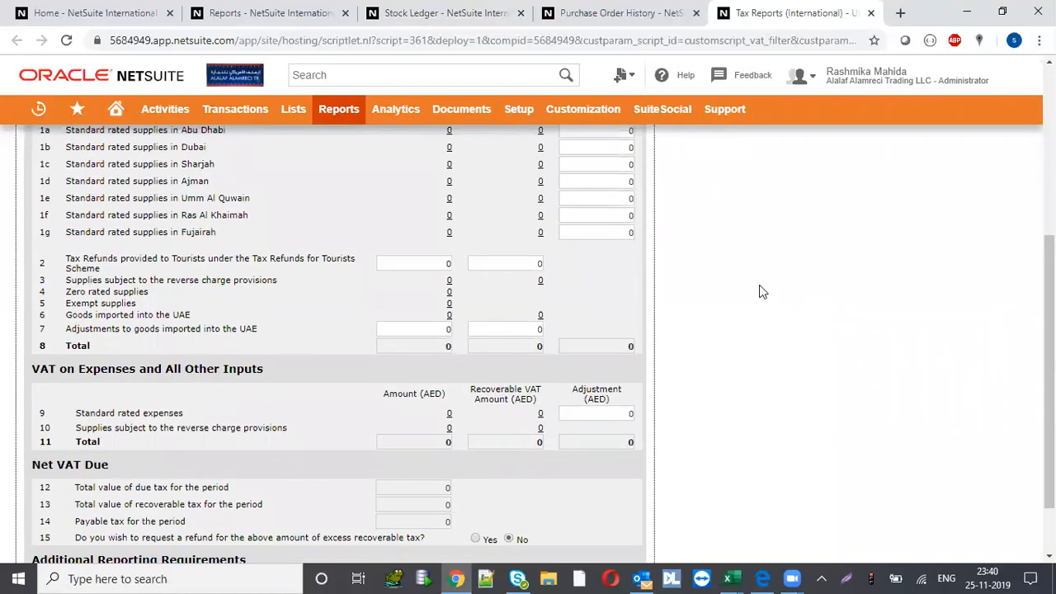
pyautogui.scroll(-1, 762, 292)
pyautogui.scroll(5, 766, 307)
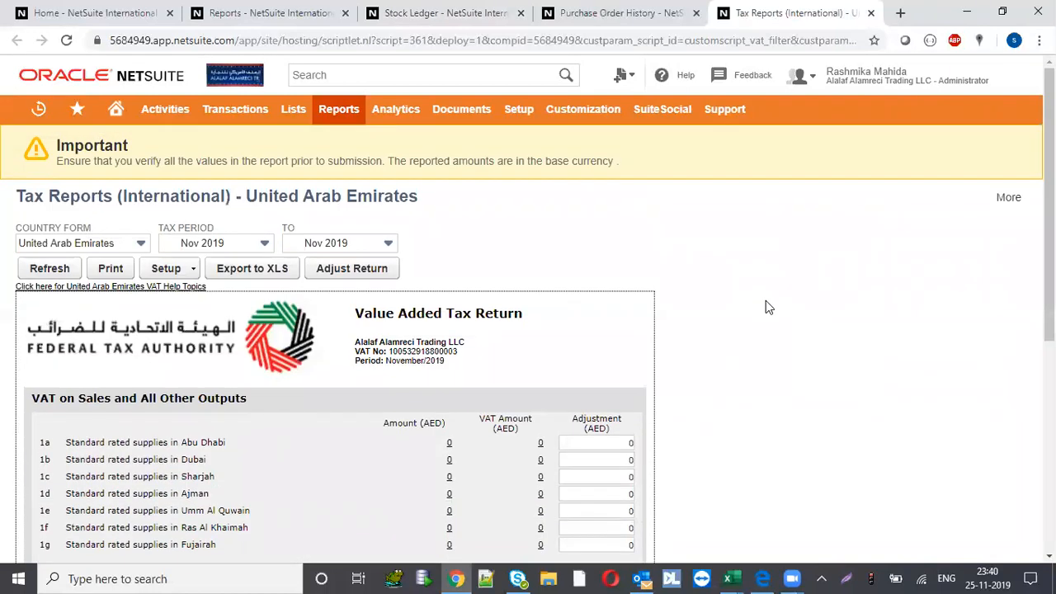
pyautogui.scroll(-2, 765, 302)
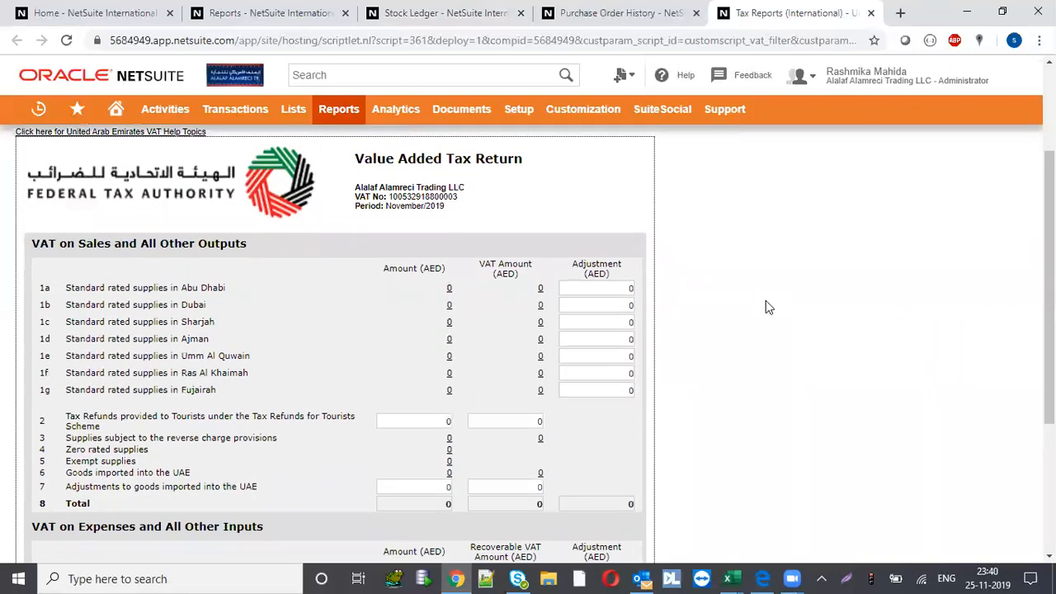
pyautogui.scroll(-3, 368, 353)
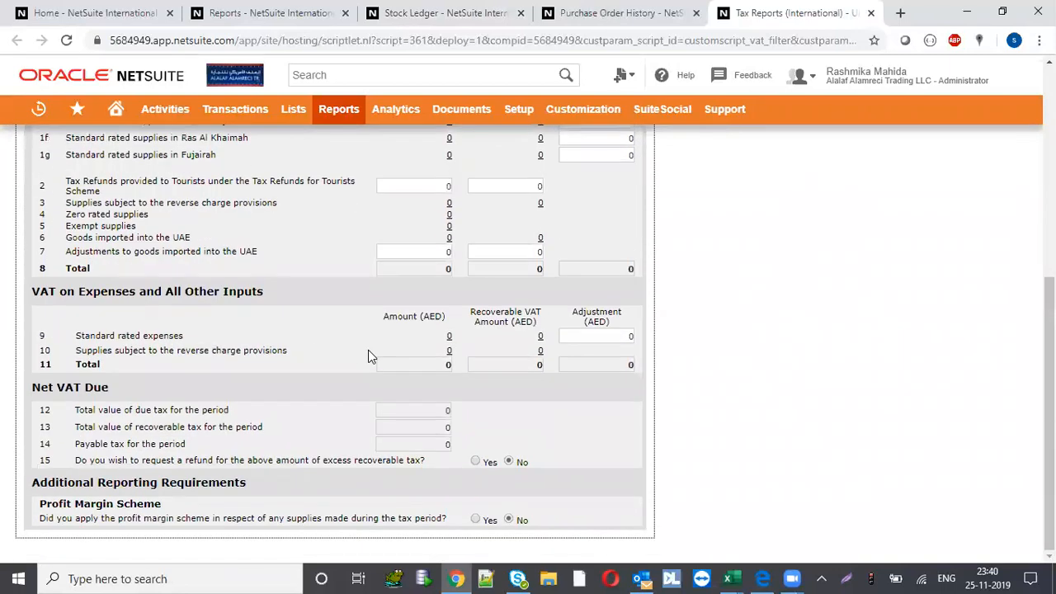
pyautogui.scroll(5, 368, 350)
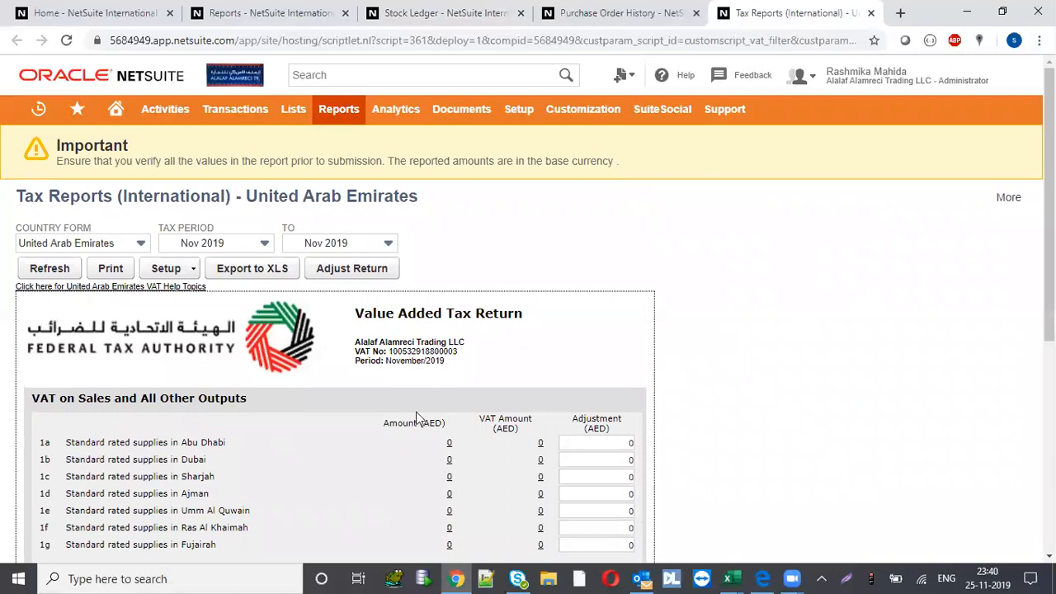
pyautogui.scroll(-2, 500, 310)
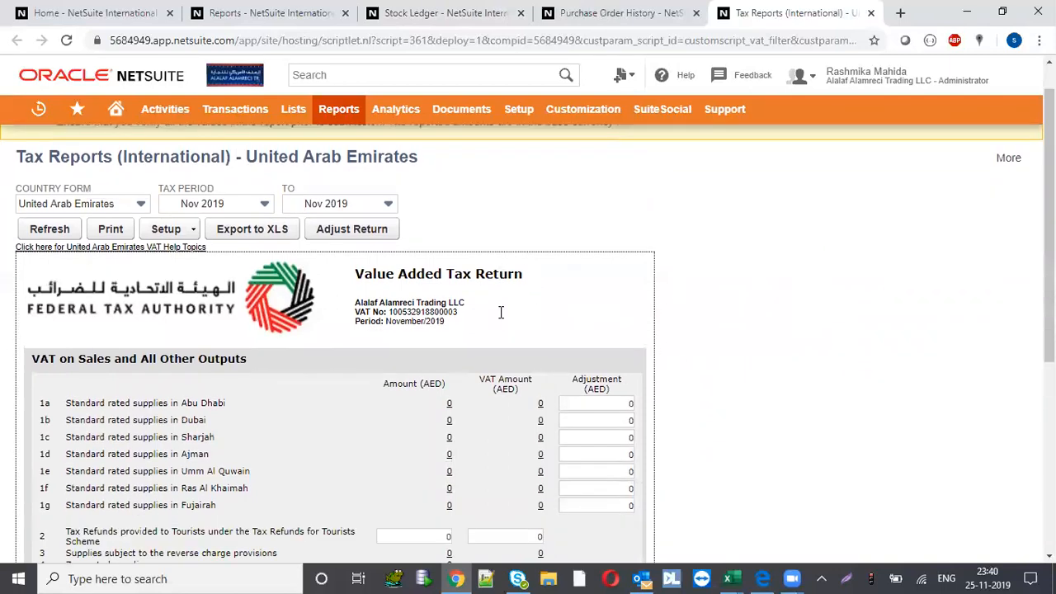
pyautogui.scroll(2, 490, 323)
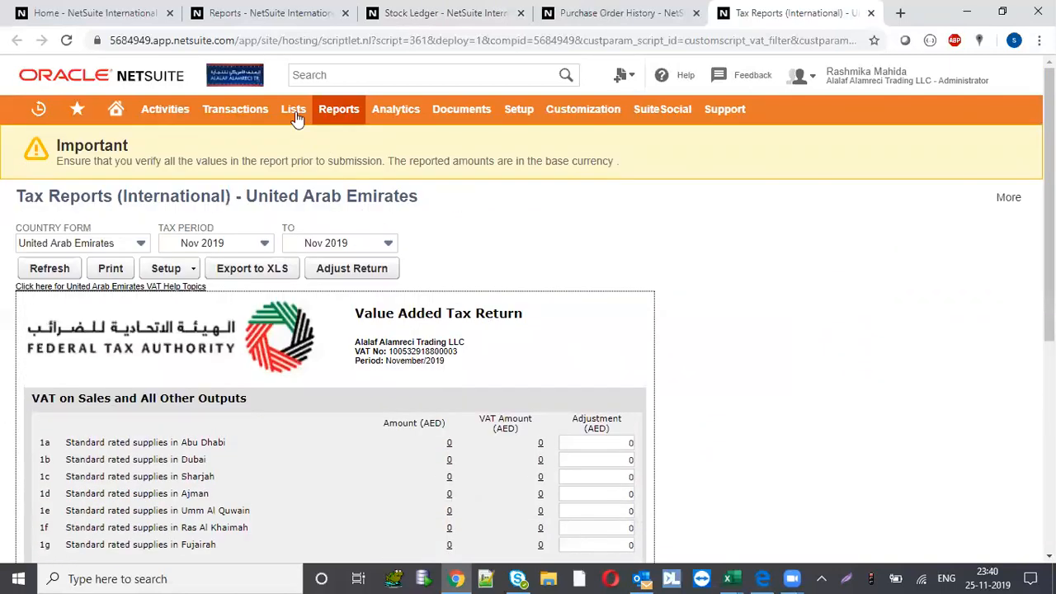
# Start a new purchase order from the Home page and set its custom form to ALALAF ALAMERCI.TR_ Purchase Order.
pyautogui.click(115, 13)
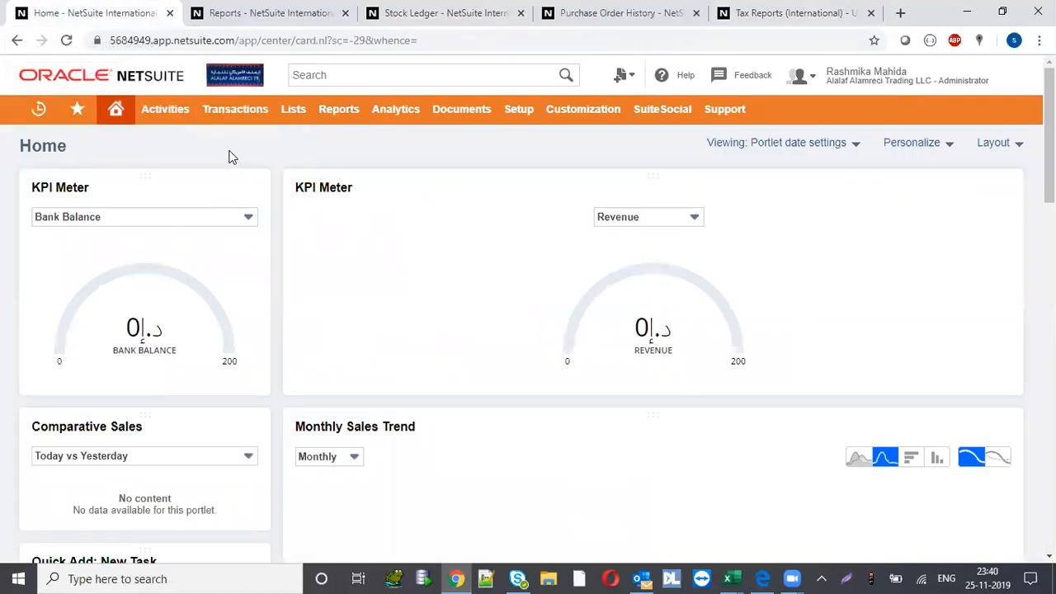
pyautogui.moveTo(233, 117)
pyautogui.moveTo(236, 198)
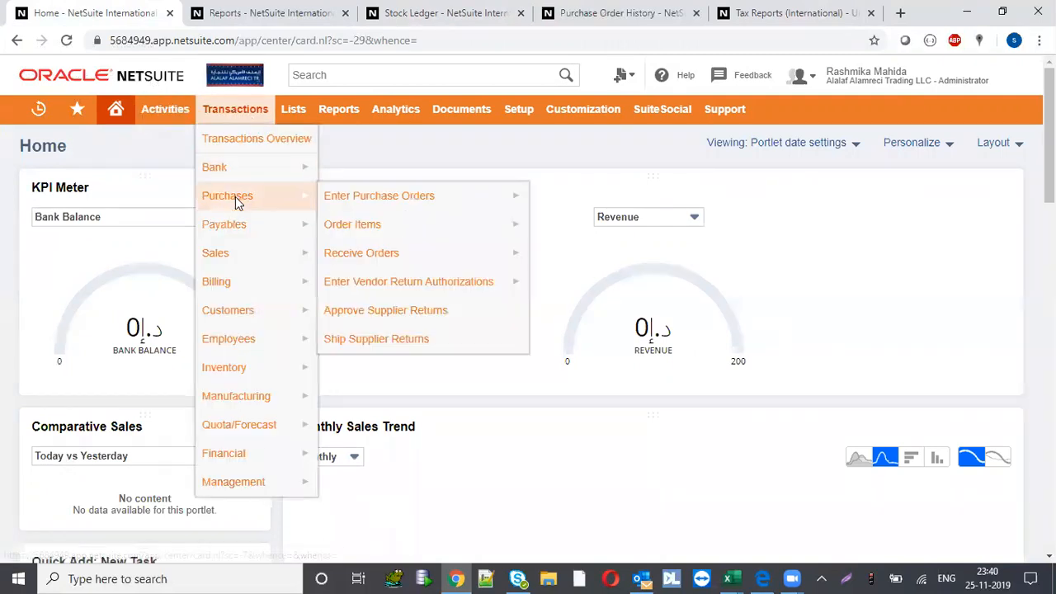
pyautogui.click(415, 204)
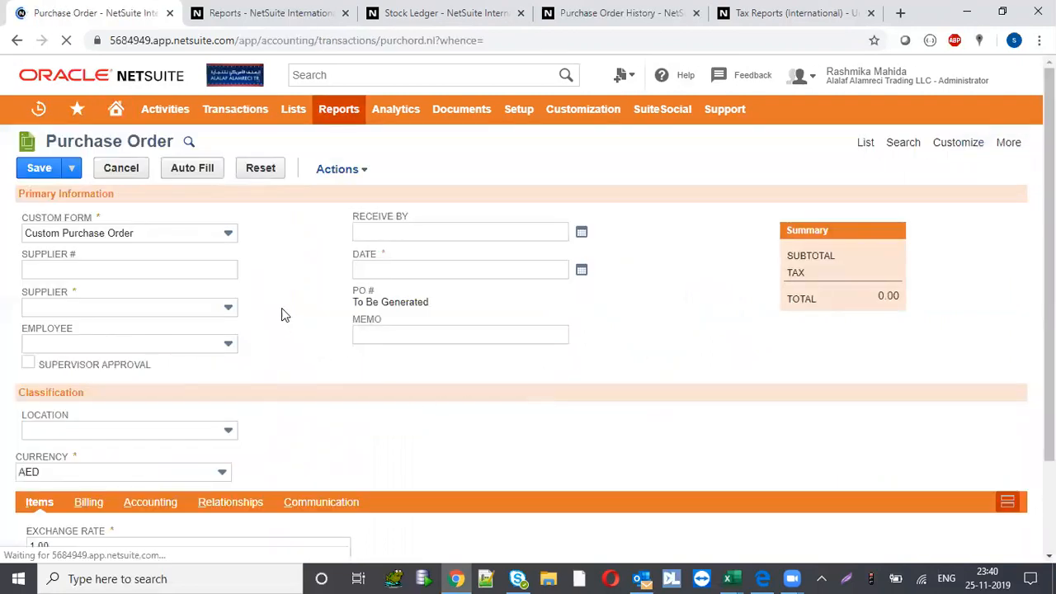
pyautogui.click(226, 241)
pyautogui.click(118, 253)
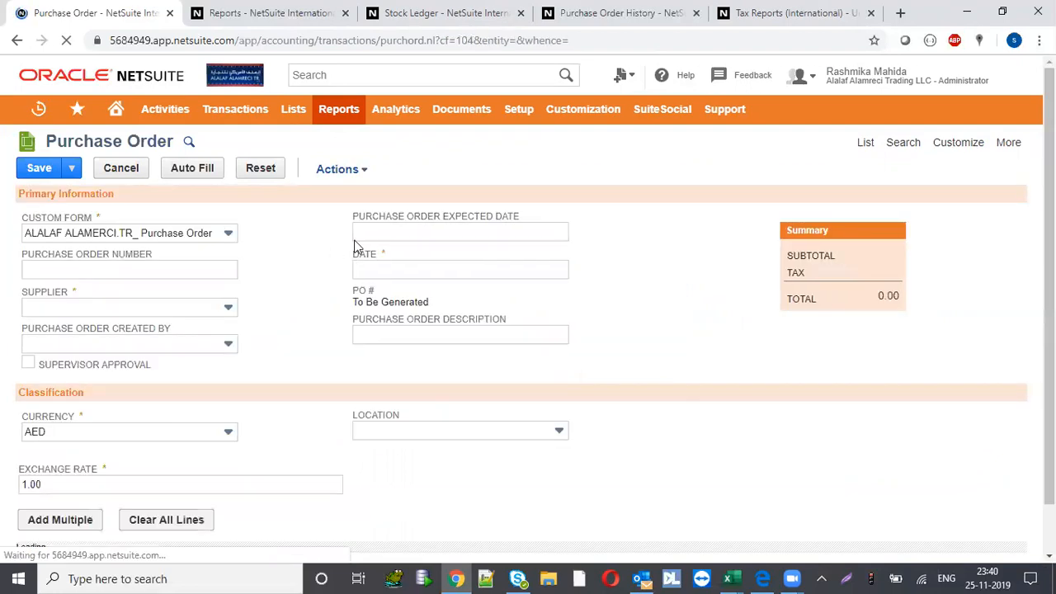
# Set the purchase order expected date to 26/11/2019 and enter the purchase order number.
pyautogui.click(580, 232)
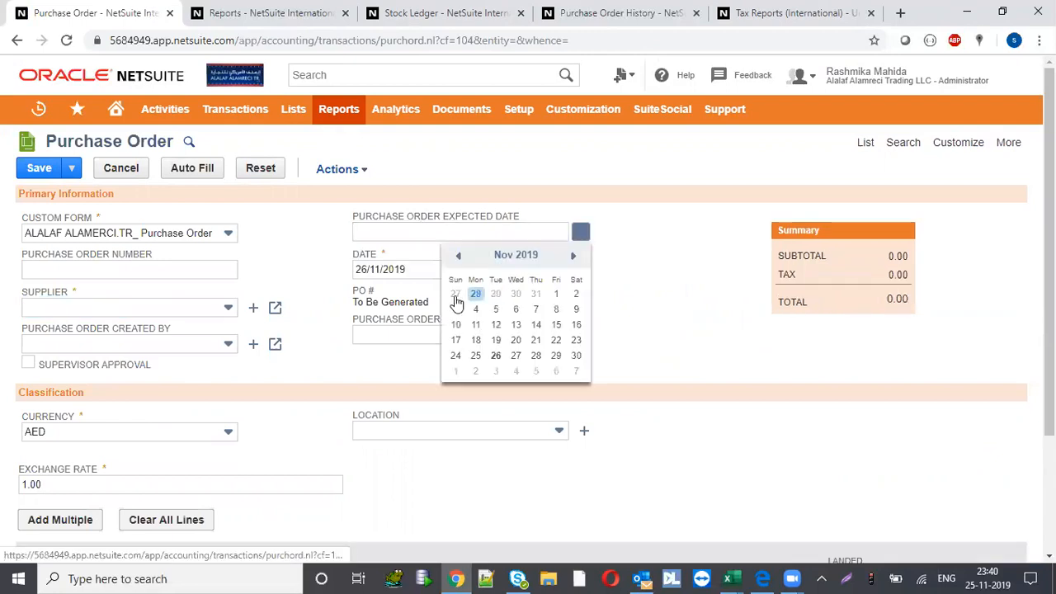
pyautogui.click(496, 355)
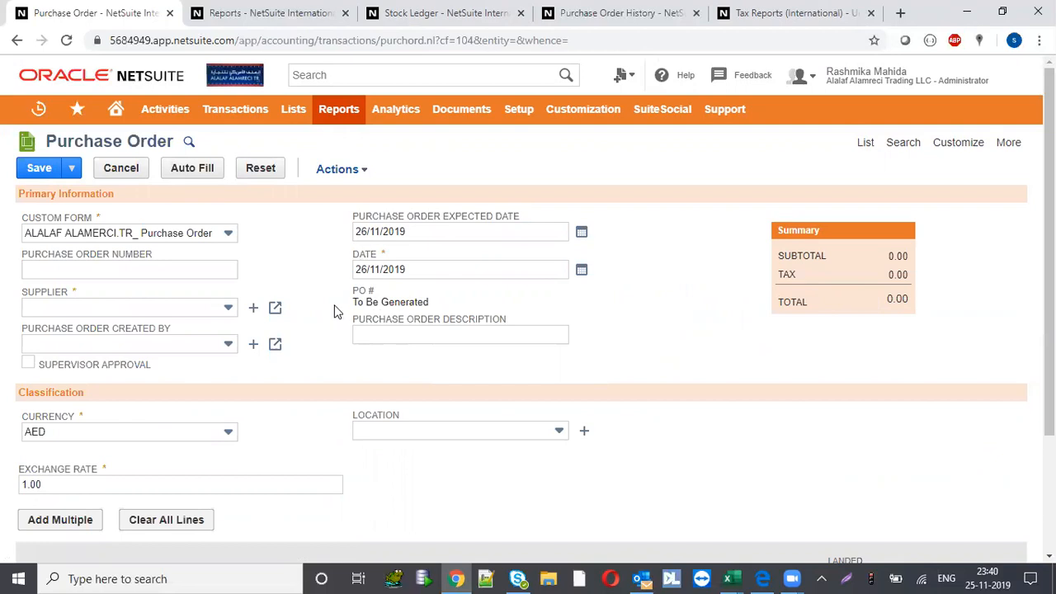
pyautogui.click(113, 273)
pyautogui.write('20')
pyautogui.click(278, 253)
# Choose supplier7 SYED-TEST- as the supplier of the purchase order.
pyautogui.click(153, 305)
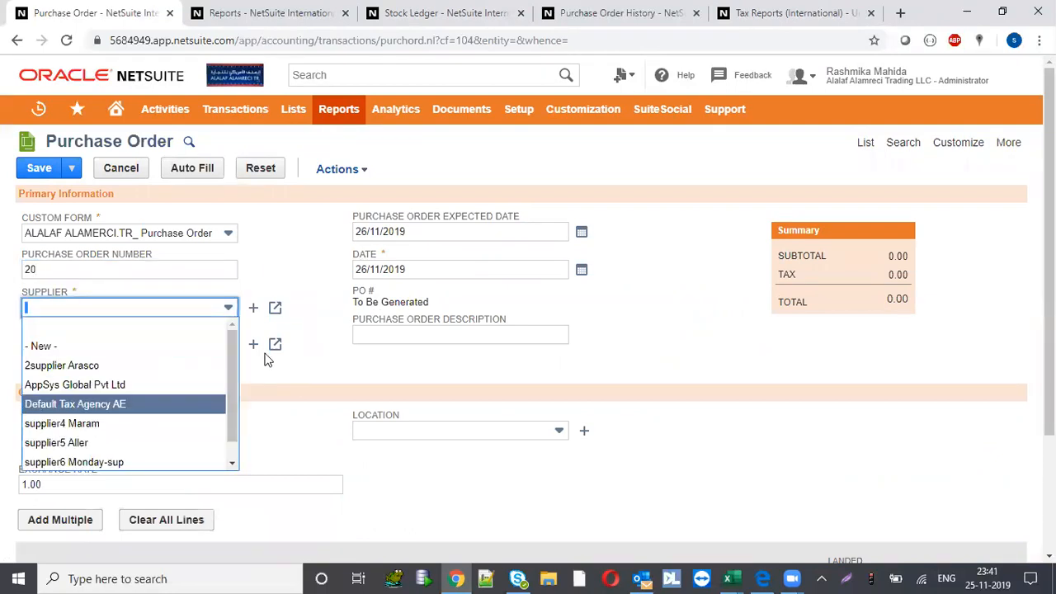
pyautogui.scroll(-1, 226, 400)
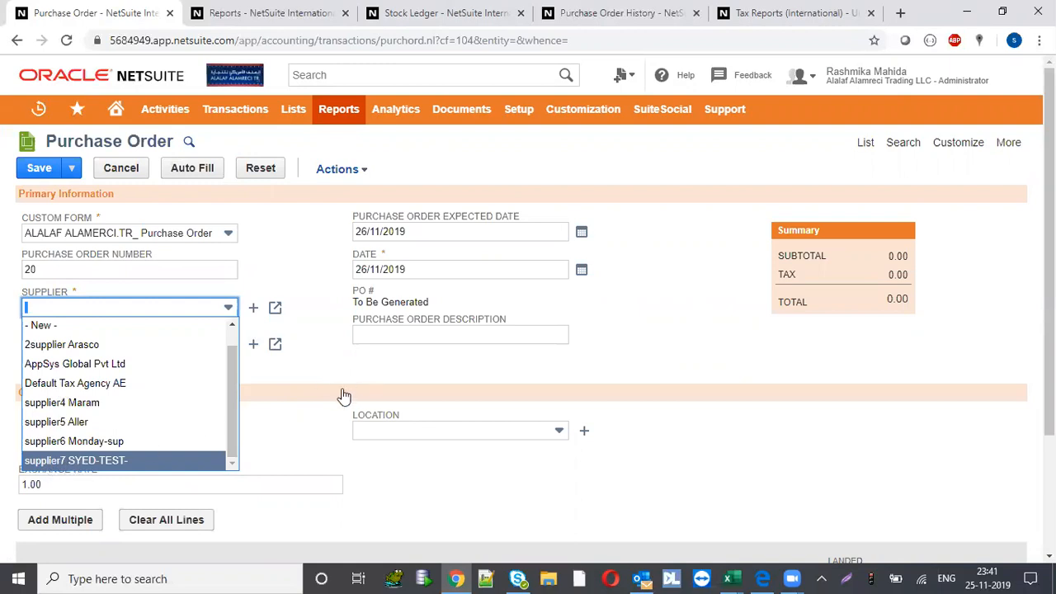
pyautogui.press('Return')
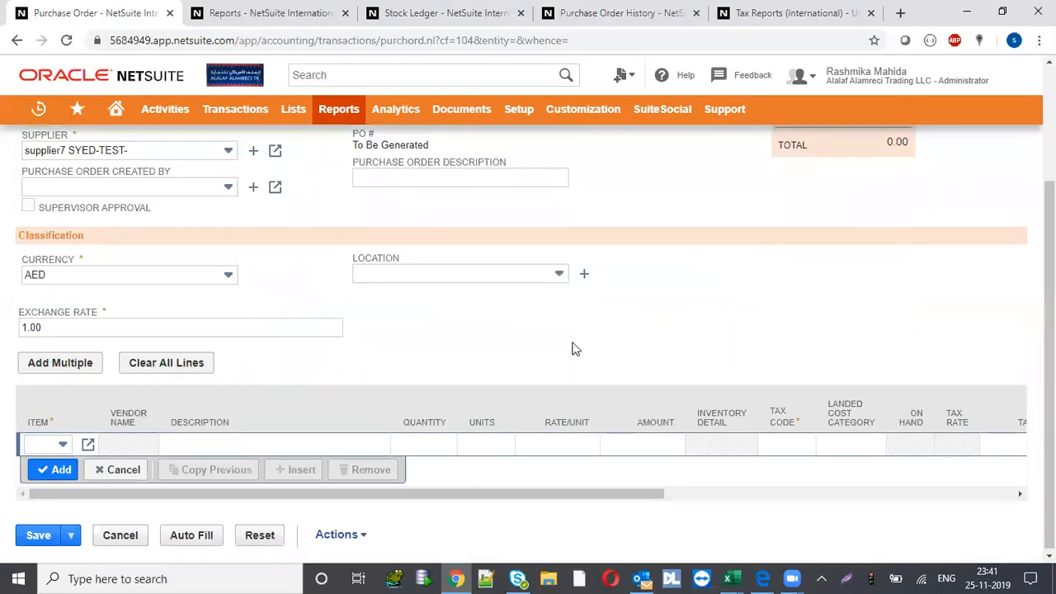
# Enter "i need this Items for selling purpose" as the purchase order description.
pyautogui.scroll(3, 660, 321)
pyautogui.click(498, 333)
pyautogui.click(471, 334)
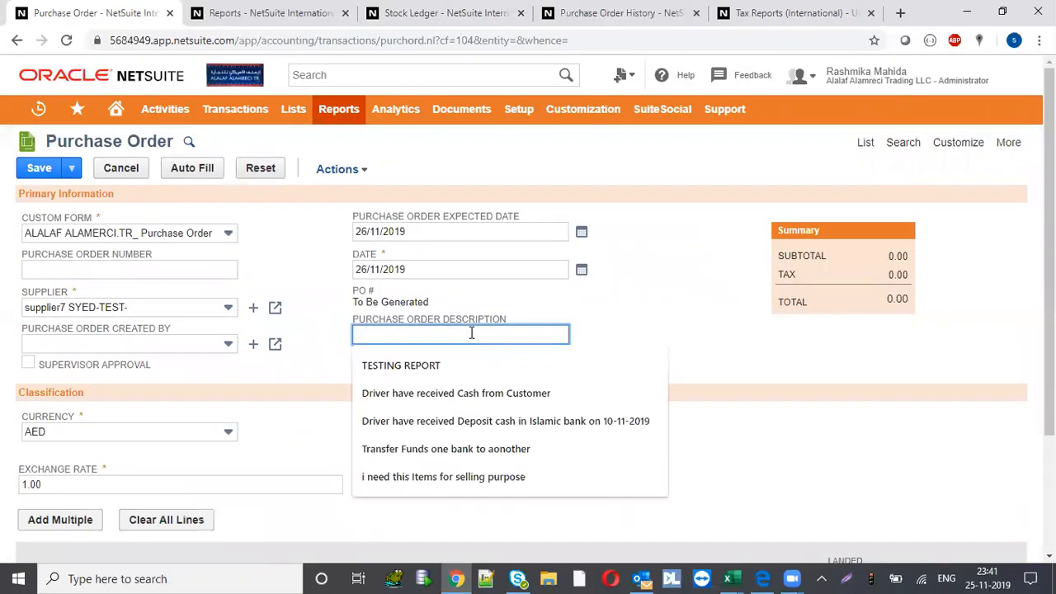
pyautogui.write('i need this Items for selling purpose')
pyautogui.click(654, 379)
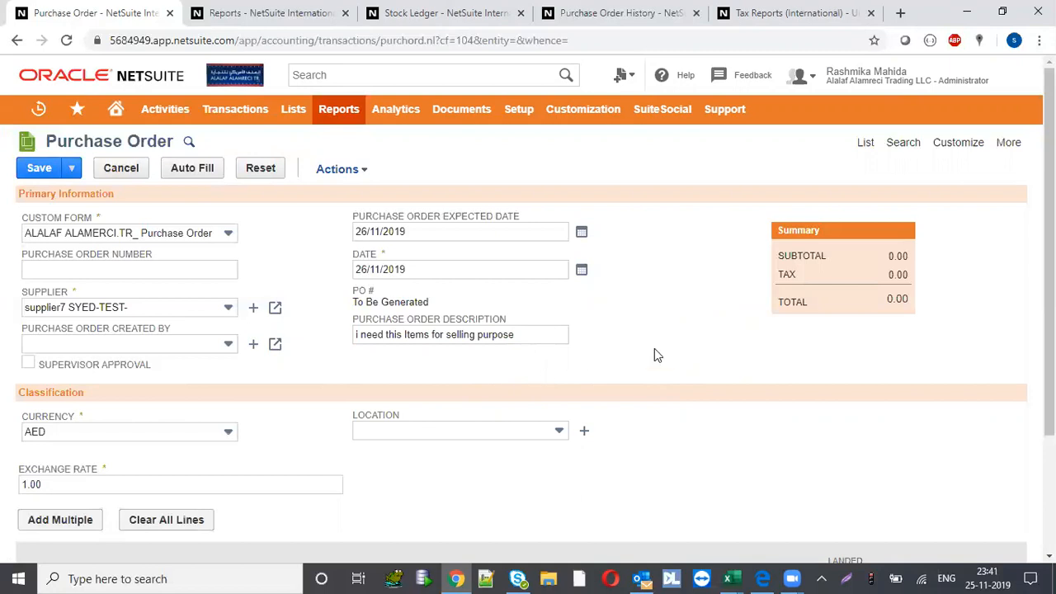
# Reselect AED as the currency in the purchase order's Classification section.
pyautogui.scroll(-2, 660, 334)
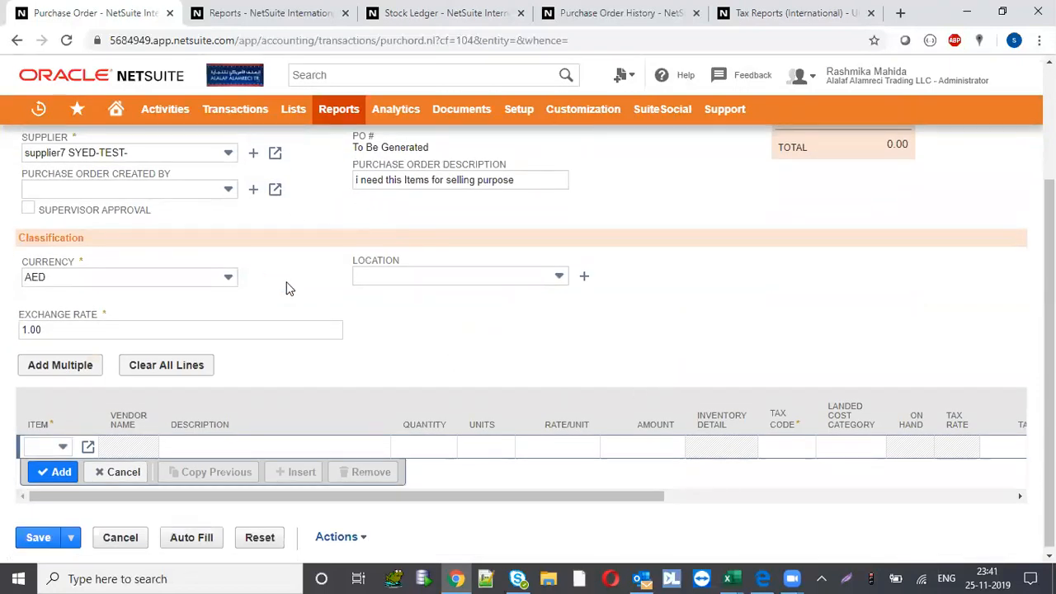
pyautogui.scroll(1, 289, 288)
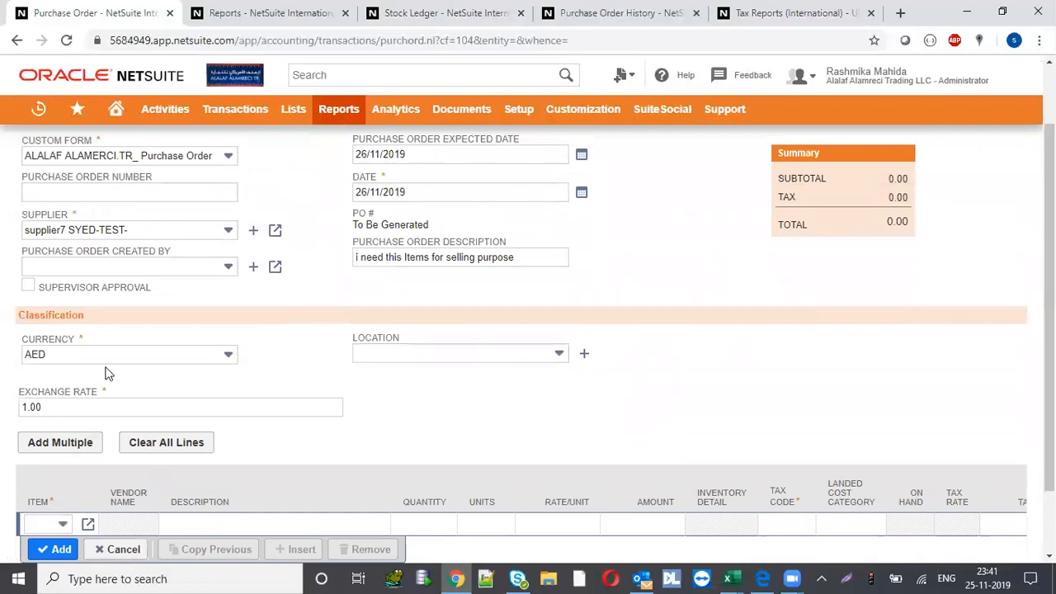
pyautogui.scroll(1, 306, 320)
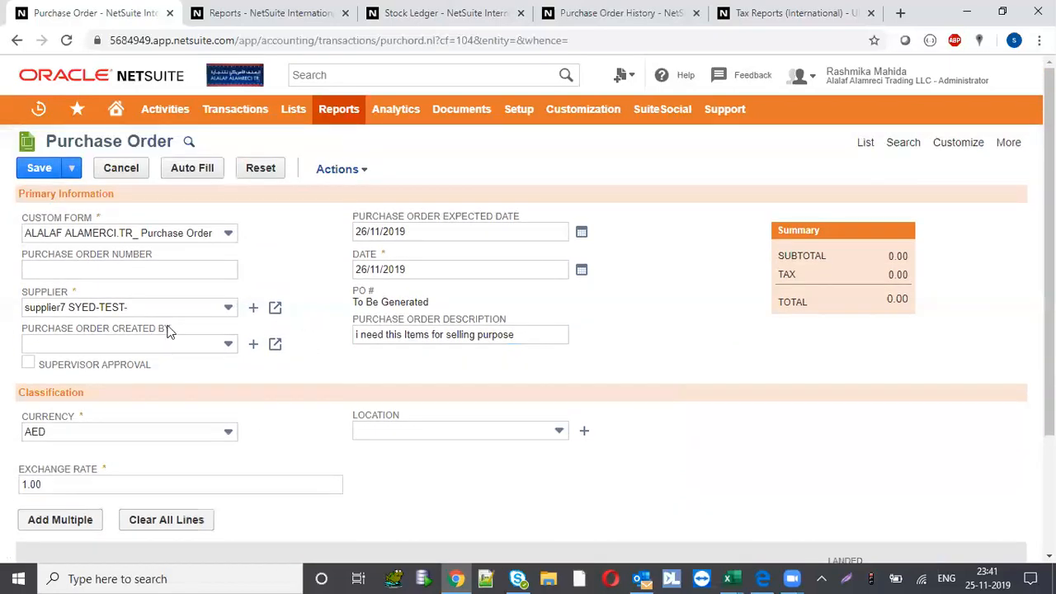
pyautogui.scroll(-1, 294, 278)
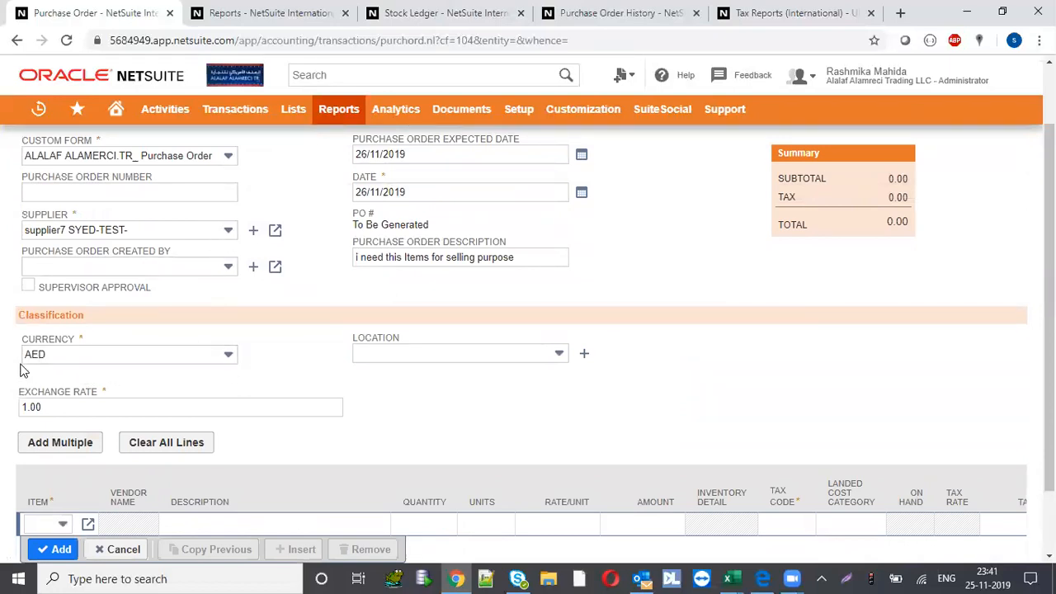
pyautogui.click(223, 356)
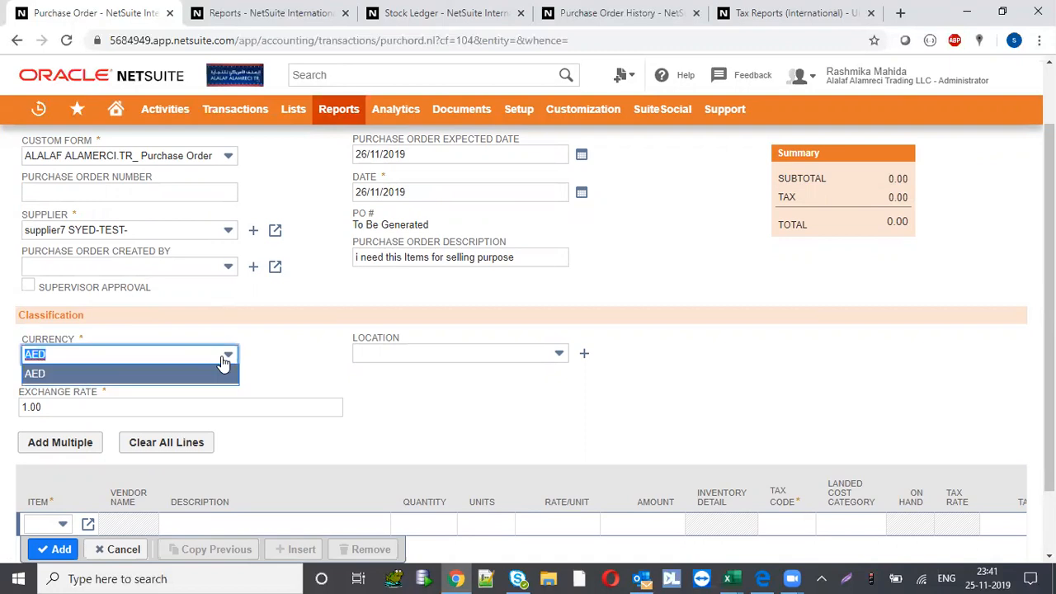
pyautogui.click(82, 376)
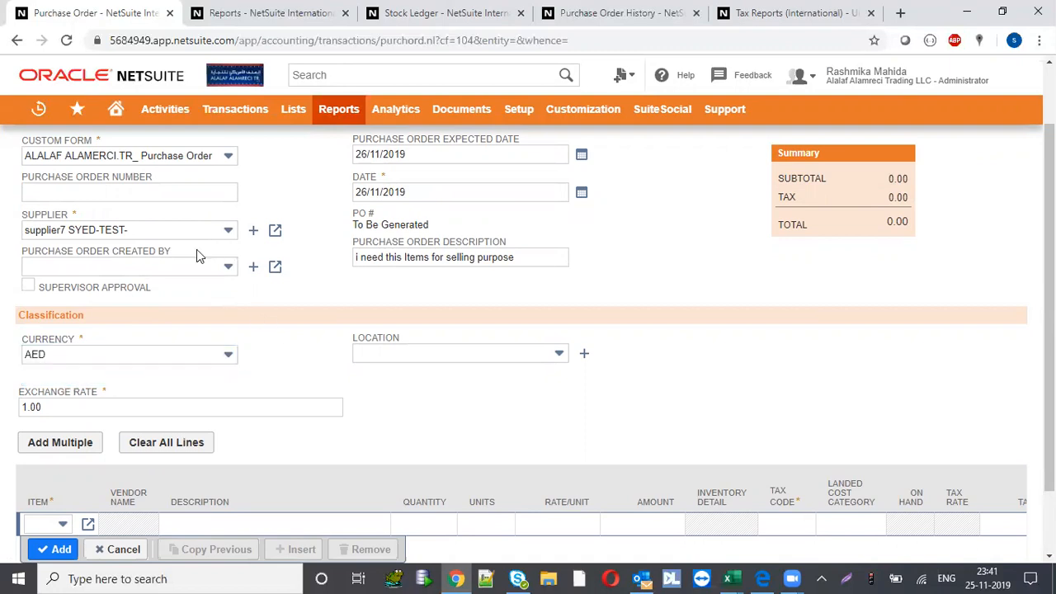
# Try AppSys Global Pvt Ltd as the supplier, check its currency choices, and switch the supplier to supplier5 Aller.
pyautogui.click(228, 230)
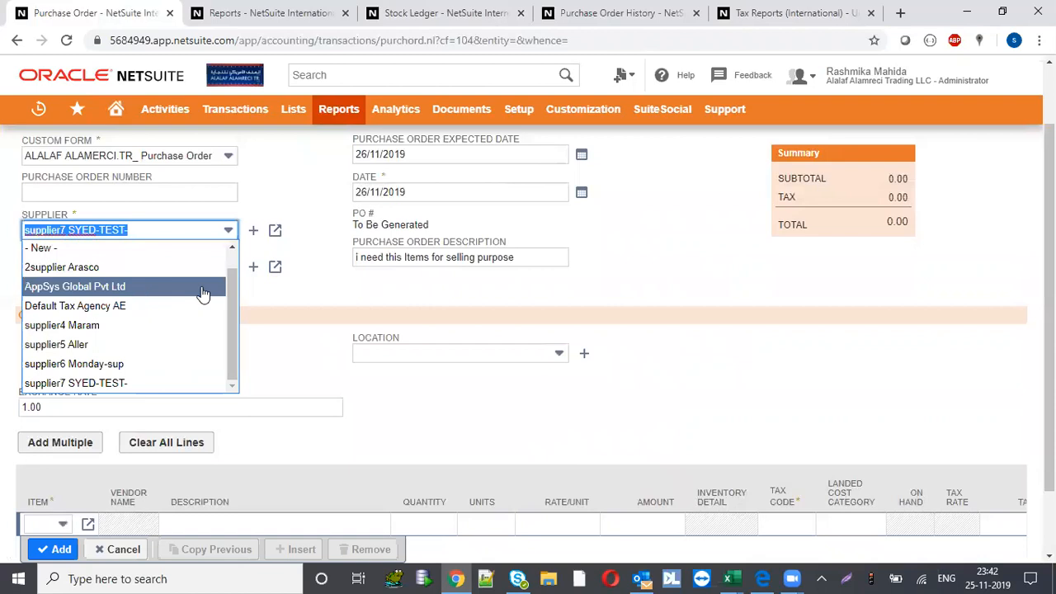
pyautogui.press('Return')
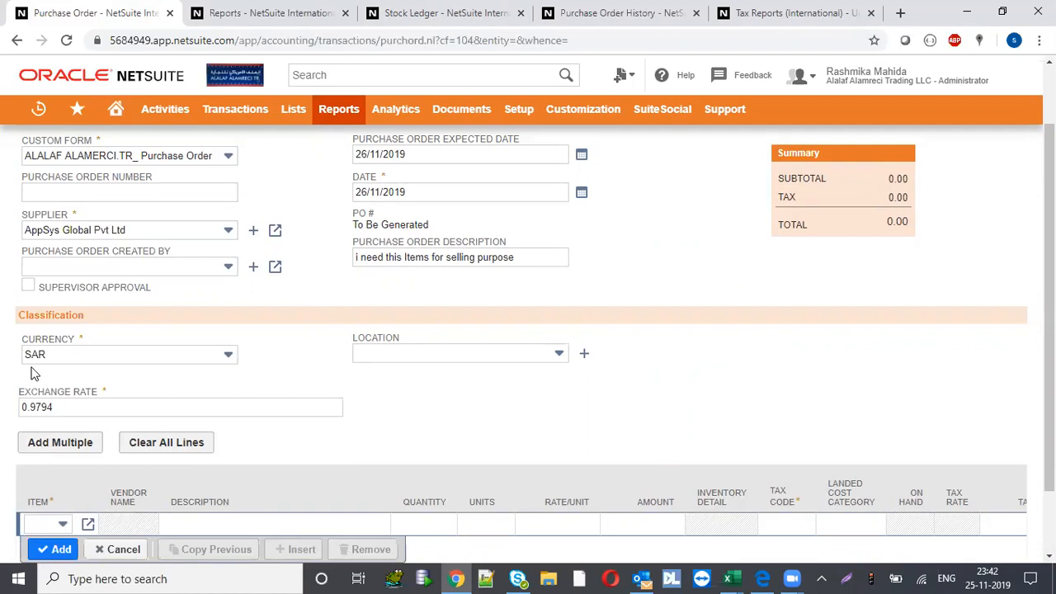
pyautogui.click(193, 358)
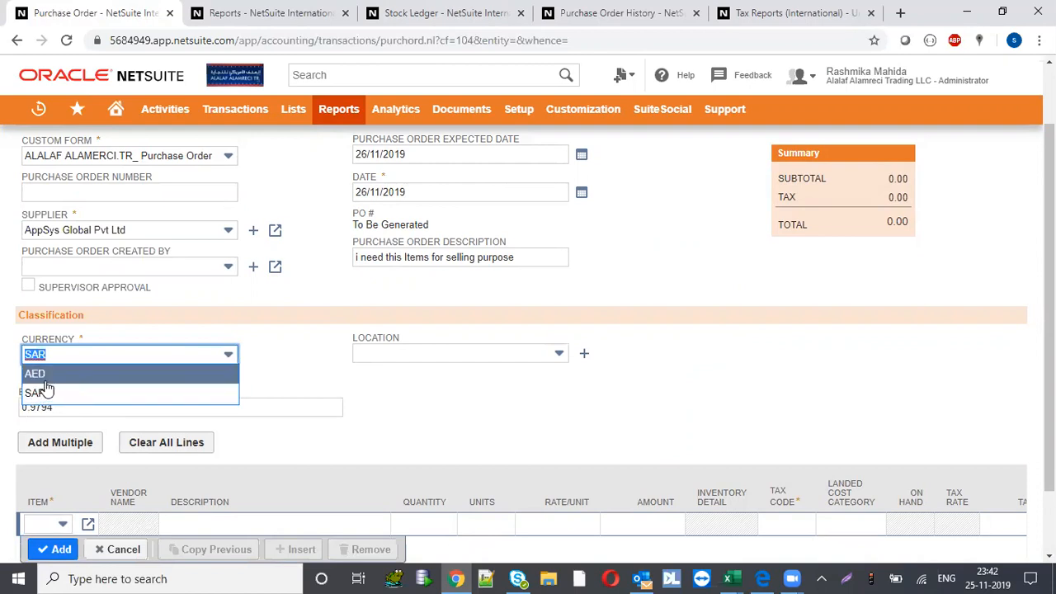
pyautogui.click(278, 349)
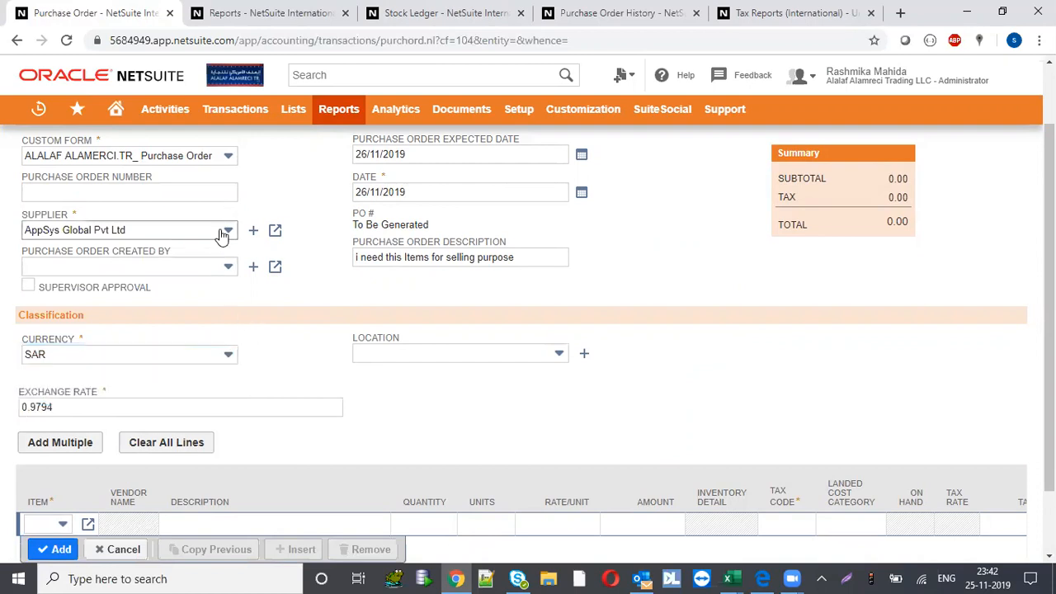
pyautogui.click(221, 235)
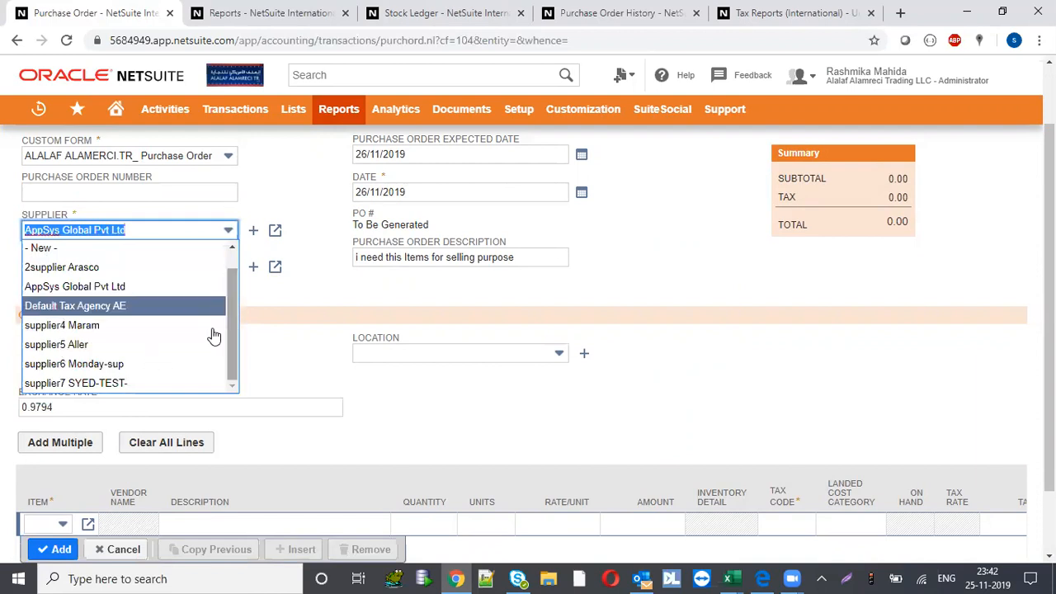
pyautogui.click(117, 352)
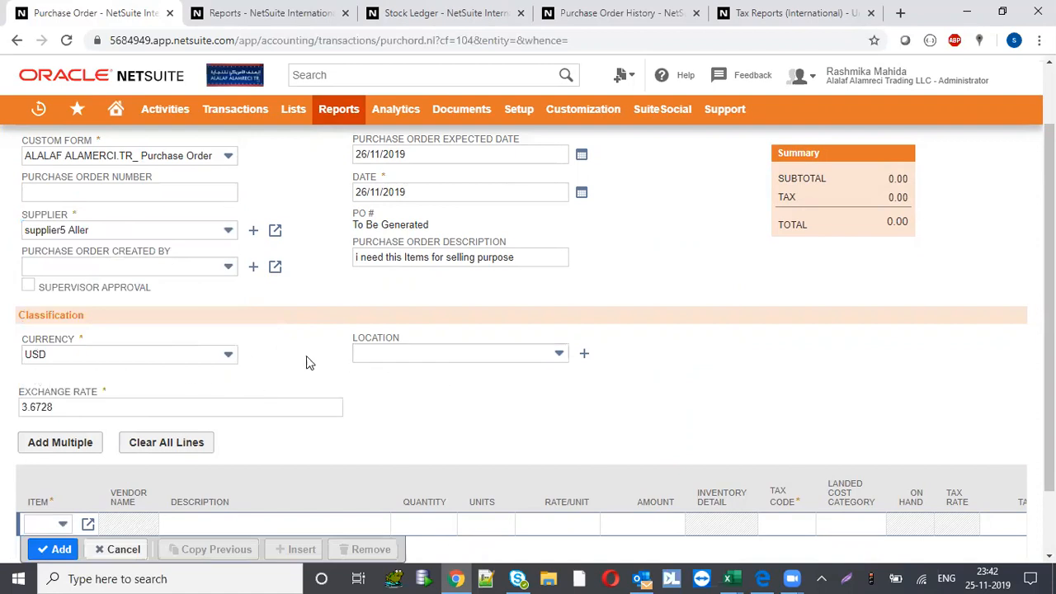
# Set the purchase order's supplier back to supplier7 SYED-TEST-.
pyautogui.click(226, 231)
pyautogui.click(224, 233)
pyautogui.click(223, 231)
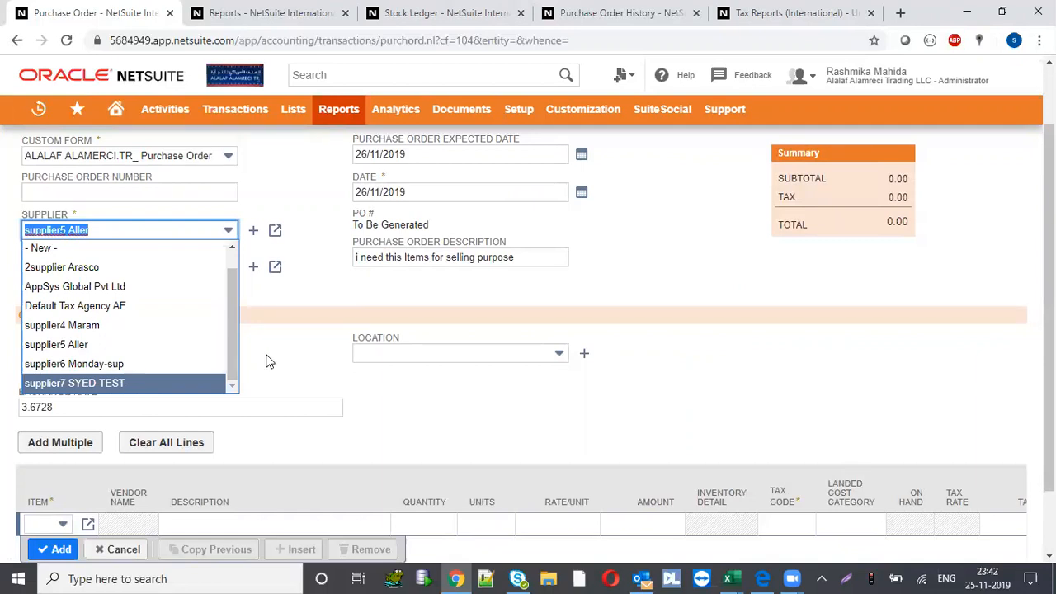
pyautogui.press('Return')
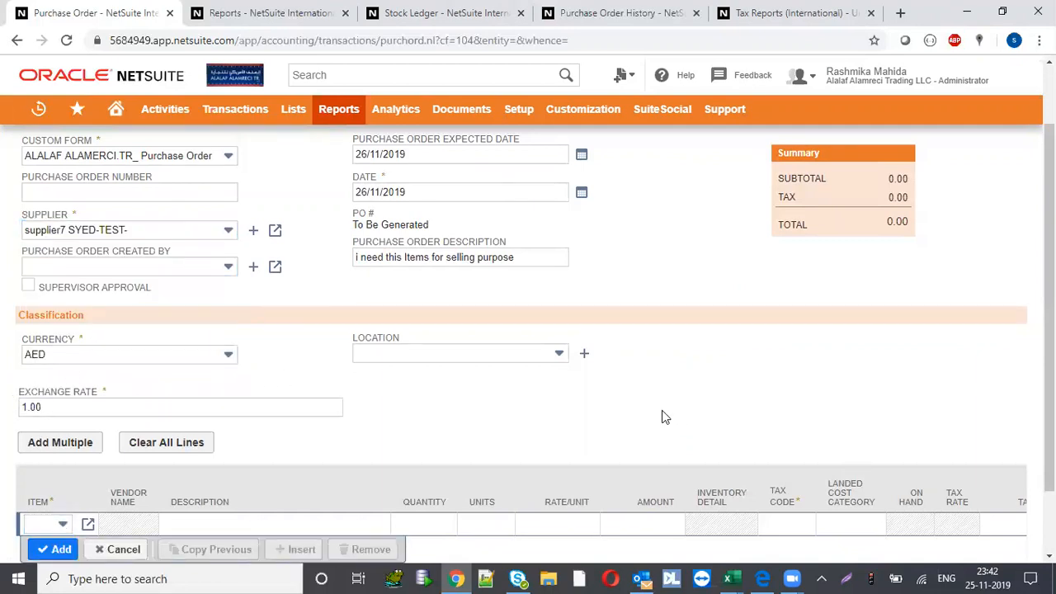
# Set the purchase order's location to Al Qouz Warehouse.
pyautogui.click(555, 354)
pyautogui.click(410, 406)
pyautogui.click(775, 348)
pyautogui.click(559, 354)
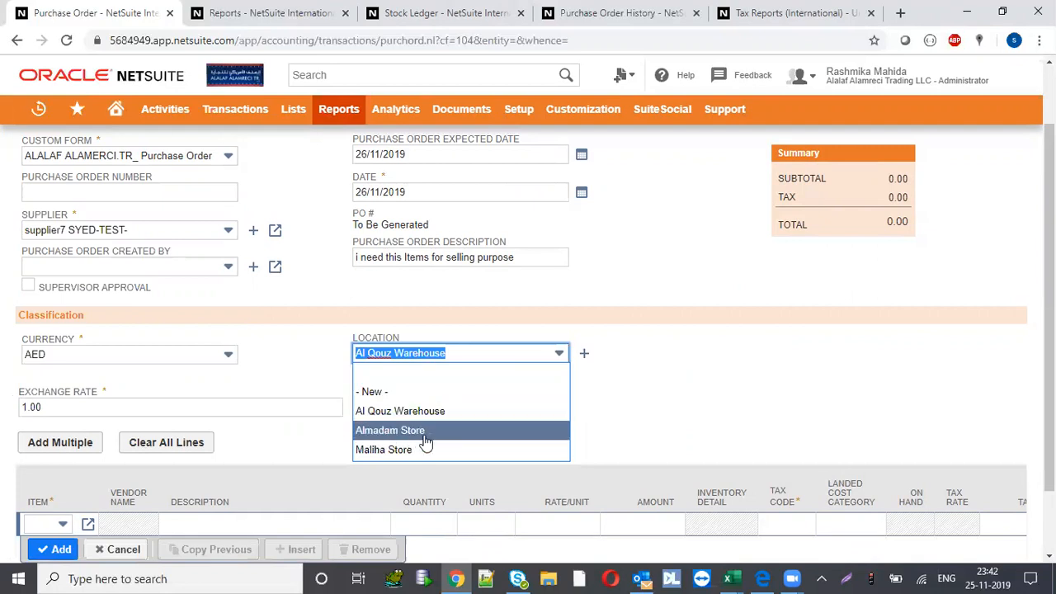
pyautogui.click(723, 393)
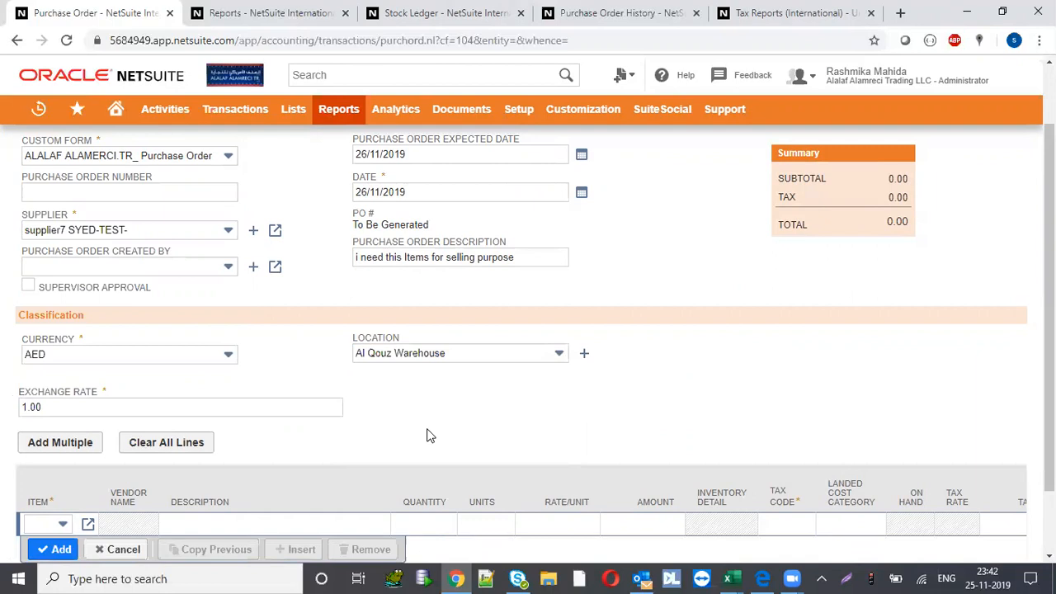
# Choose SYED-TEST-ITEMS as the item on the first purchase order line.
pyautogui.scroll(-2, 745, 358)
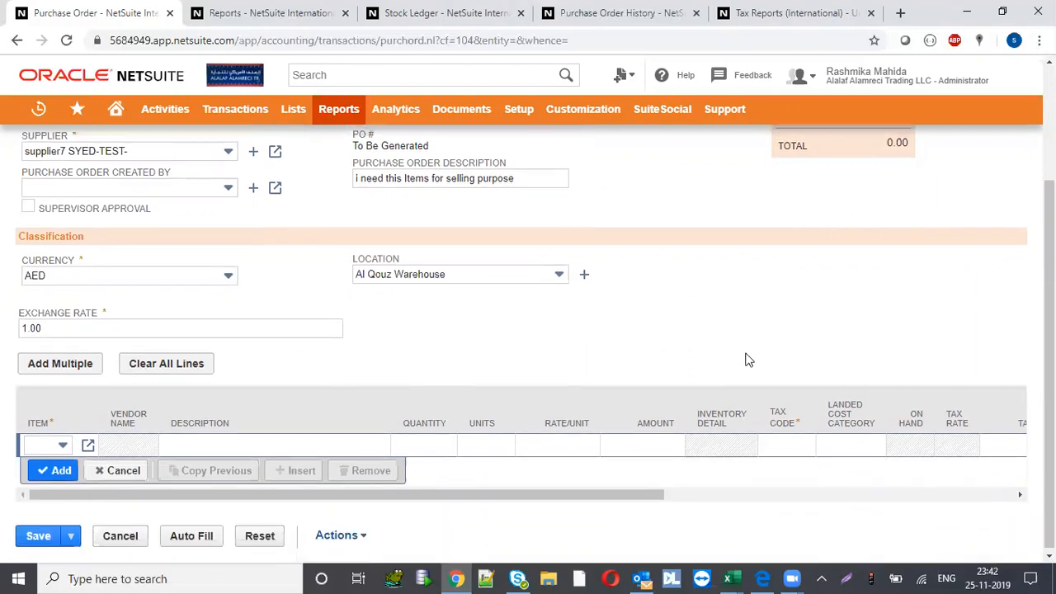
pyautogui.click(63, 443)
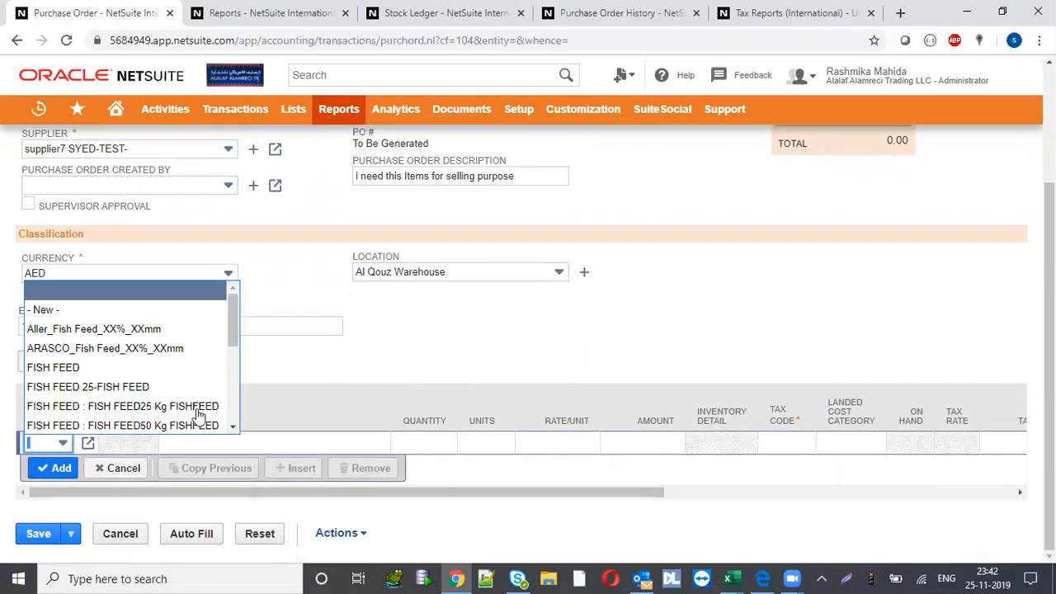
pyautogui.moveTo(228, 319); pyautogui.dragTo(207, 431)
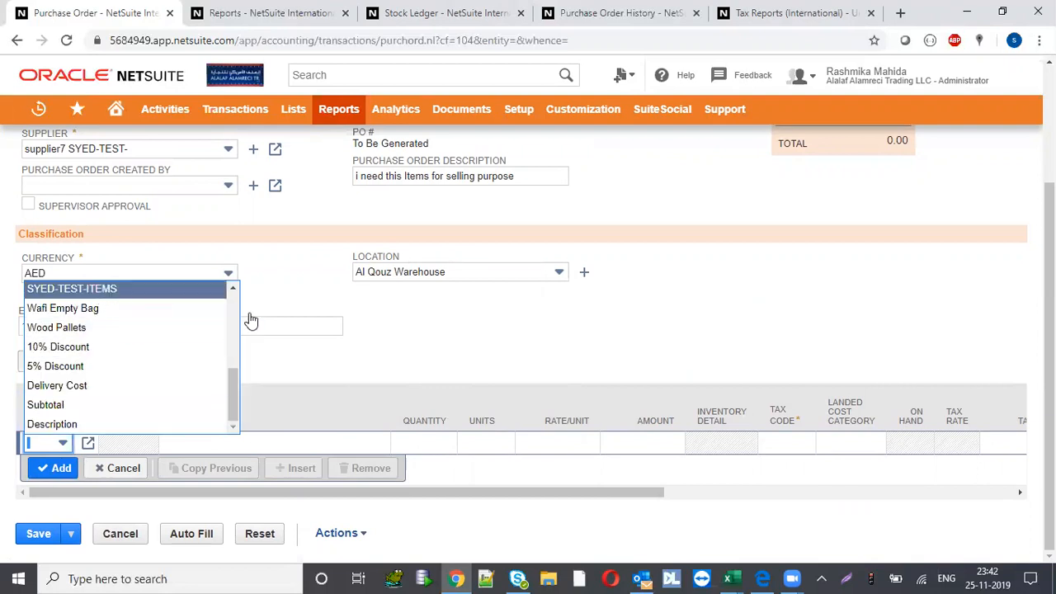
pyautogui.click(505, 353)
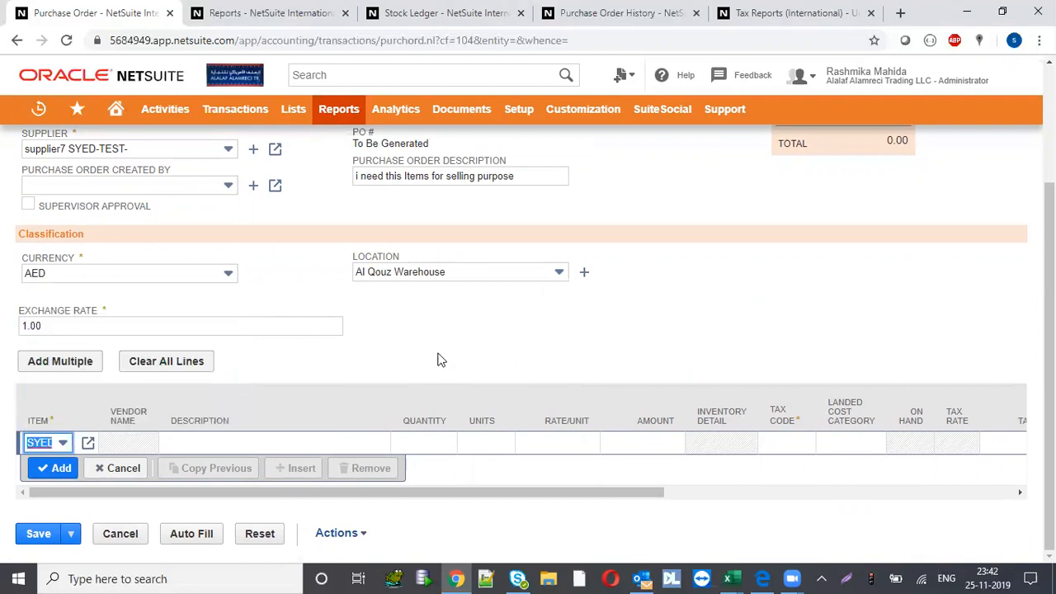
pyautogui.click(438, 448)
# Look at the Stock Ledger report's customization in its browser tab, then return to the report and refresh it.
pyautogui.click(391, 12)
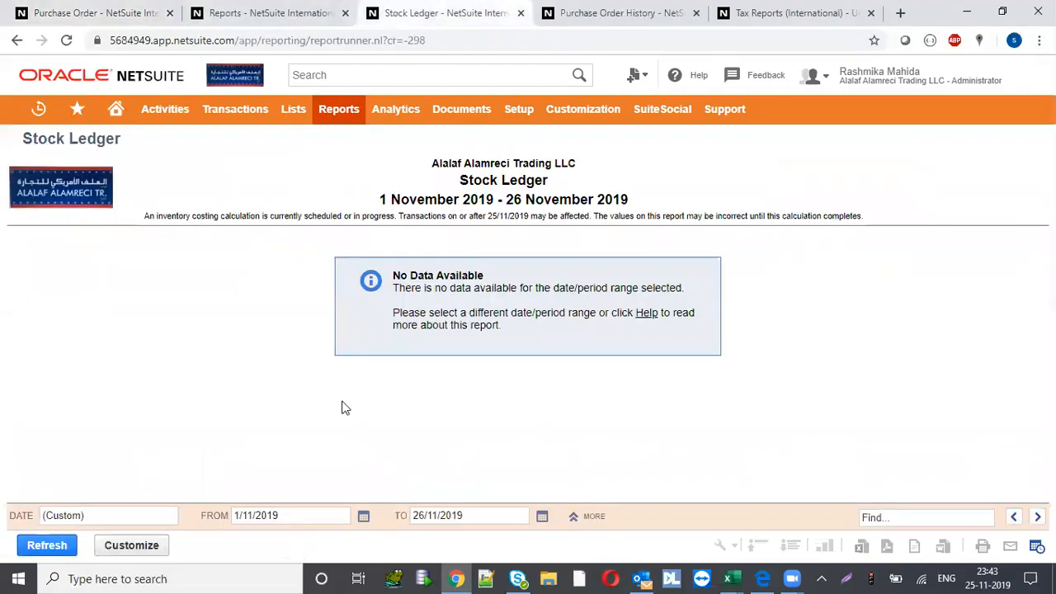
pyautogui.click(124, 545)
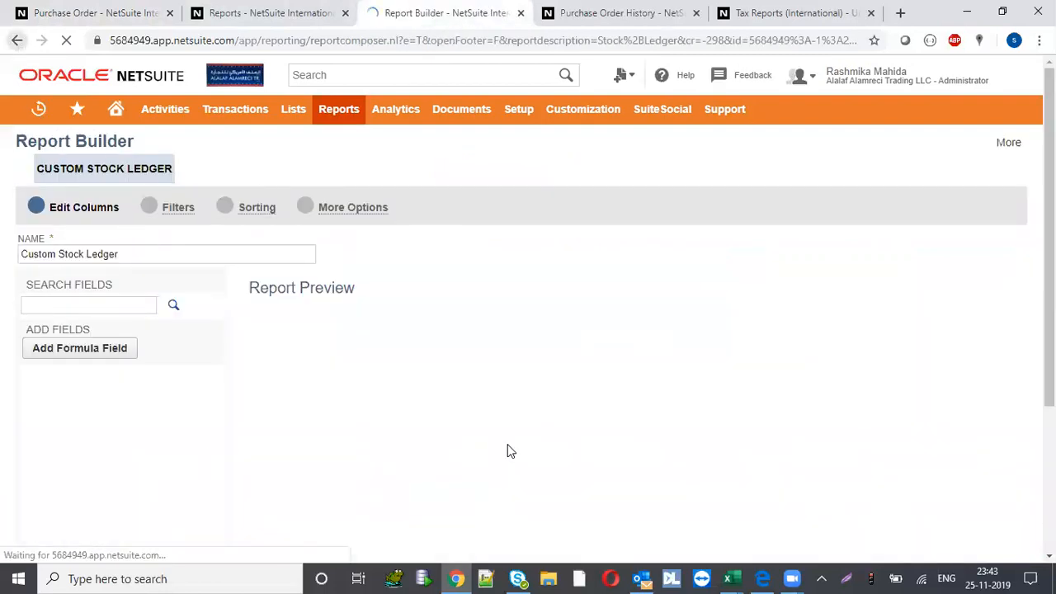
pyautogui.click(17, 40)
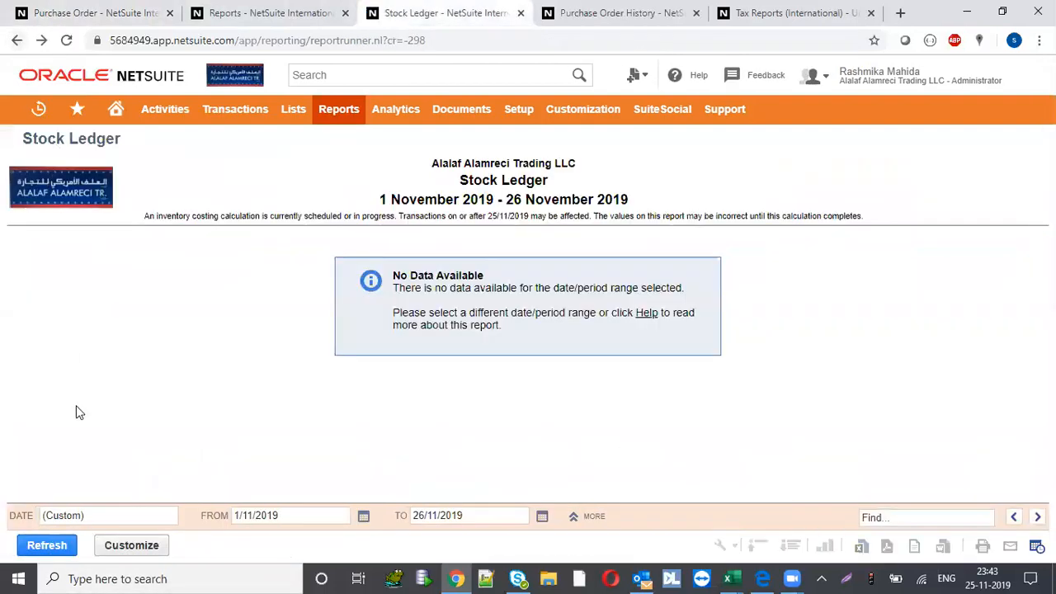
pyautogui.click(29, 549)
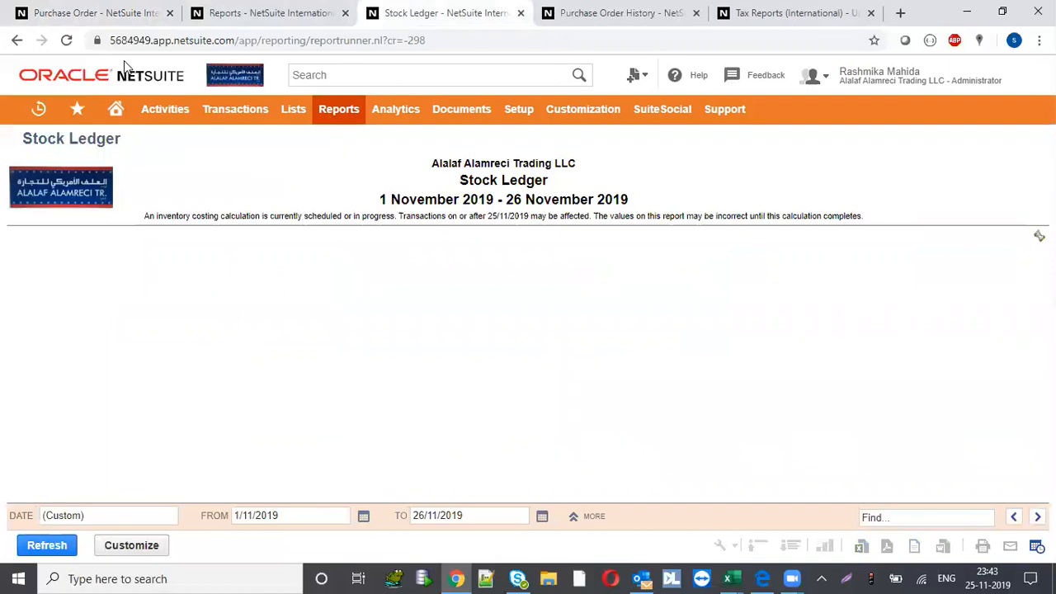
# Return to the purchase order and give the SYED-TEST-ITEMS line a quantity of 10 and a rate per unit of 100.
pyautogui.click(70, 6)
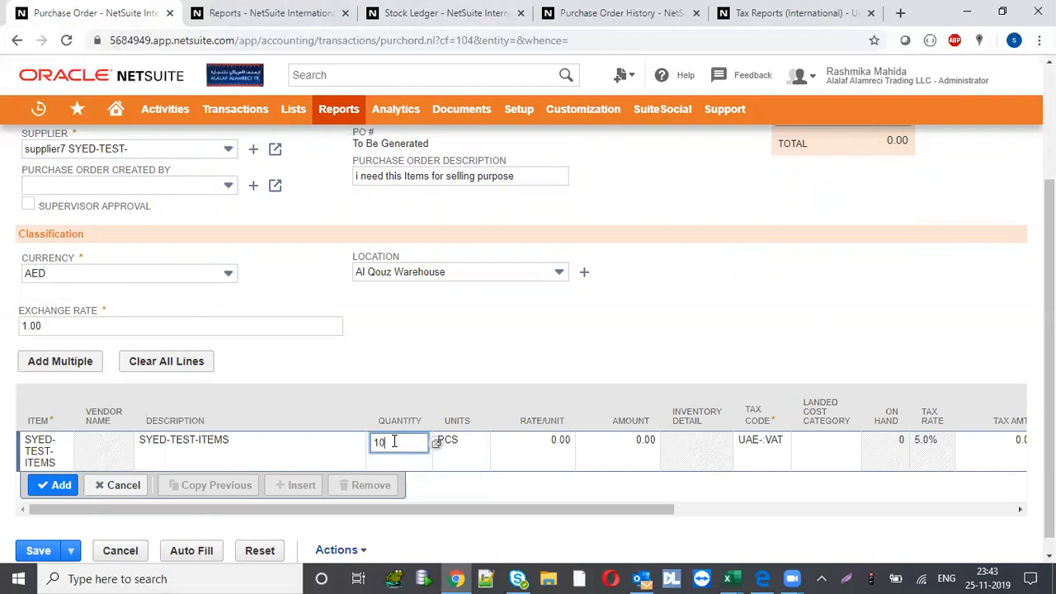
pyautogui.click(635, 341)
pyautogui.click(550, 443)
pyautogui.write('100')
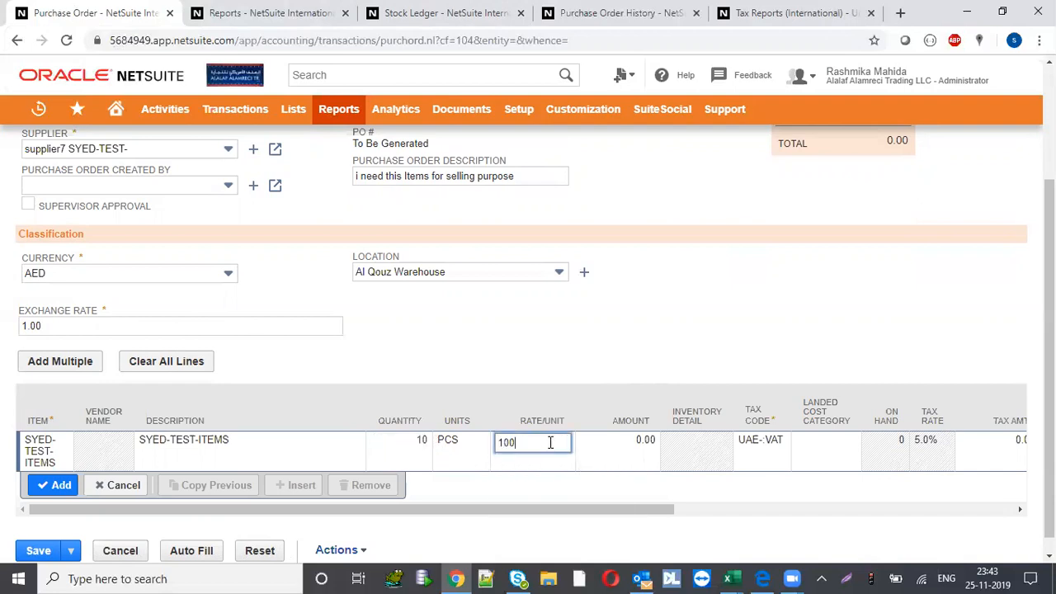
pyautogui.click(615, 358)
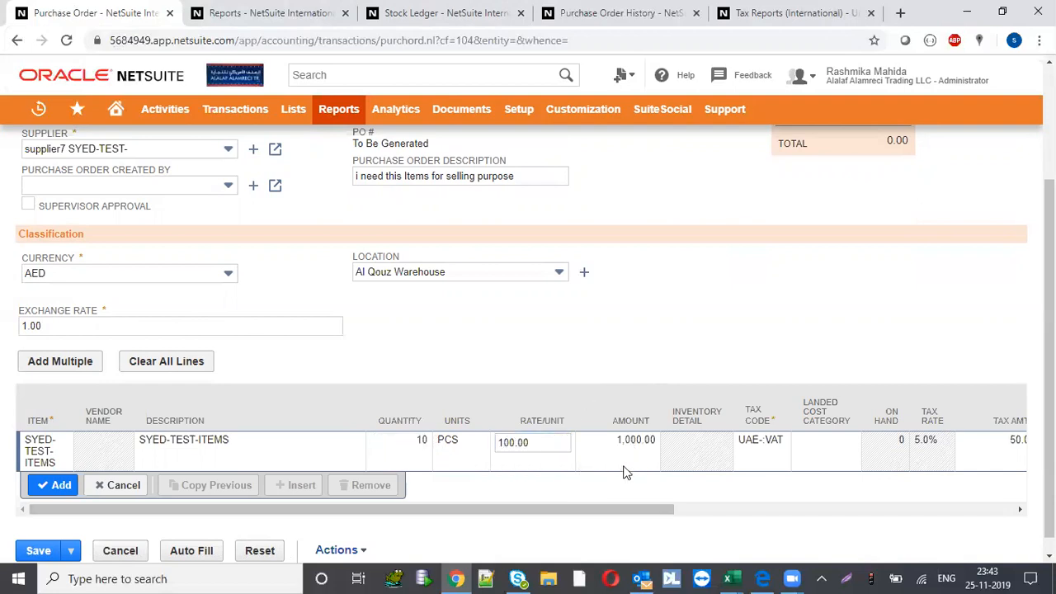
pyautogui.moveTo(610, 512); pyautogui.dragTo(735, 518)
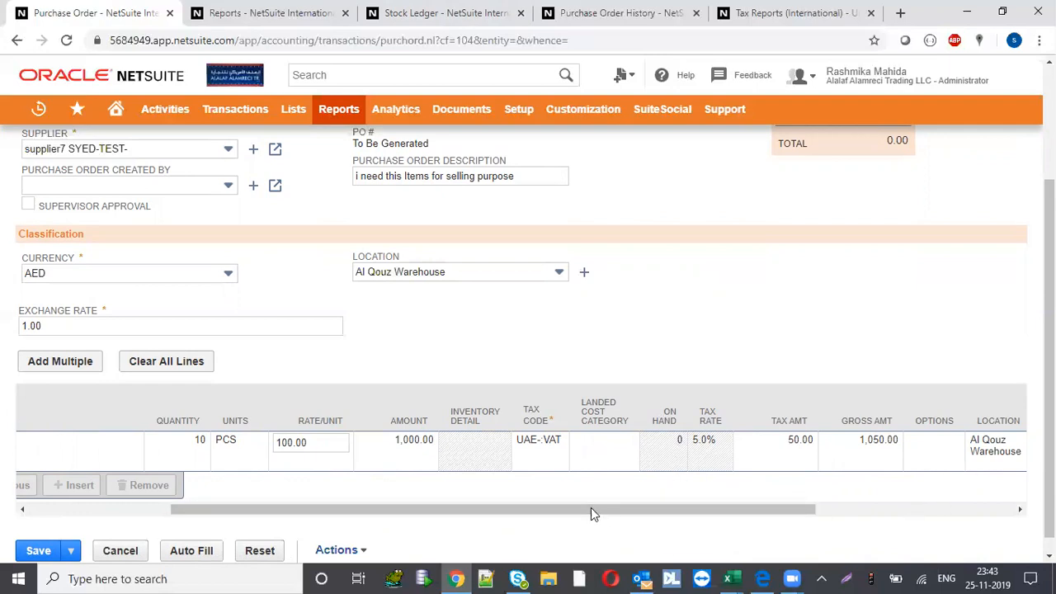
# Check the remaining columns of the SYED-TEST-ITEMS line and add the line to the purchase order.
pyautogui.moveTo(555, 508); pyautogui.dragTo(686, 537)
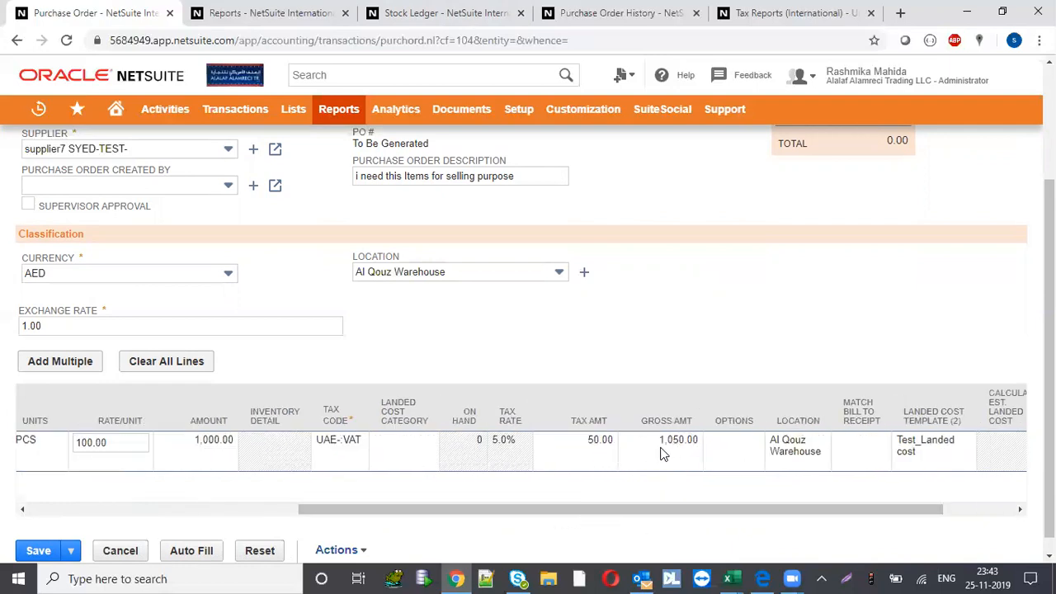
pyautogui.moveTo(721, 510); pyautogui.dragTo(841, 514)
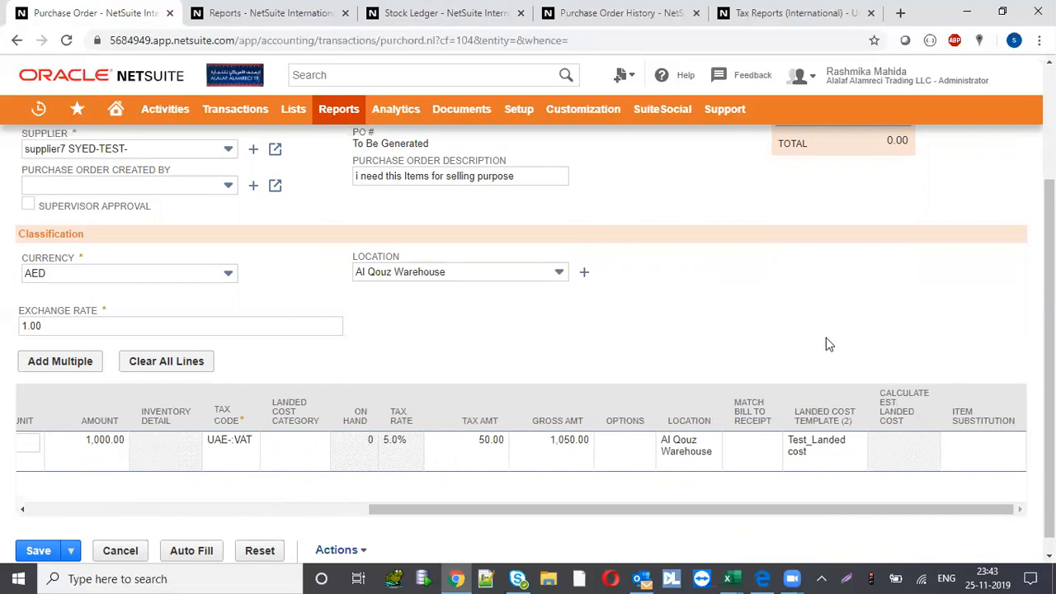
pyautogui.scroll(2, 826, 338)
pyautogui.scroll(-3, 824, 337)
pyautogui.scroll(3, 825, 322)
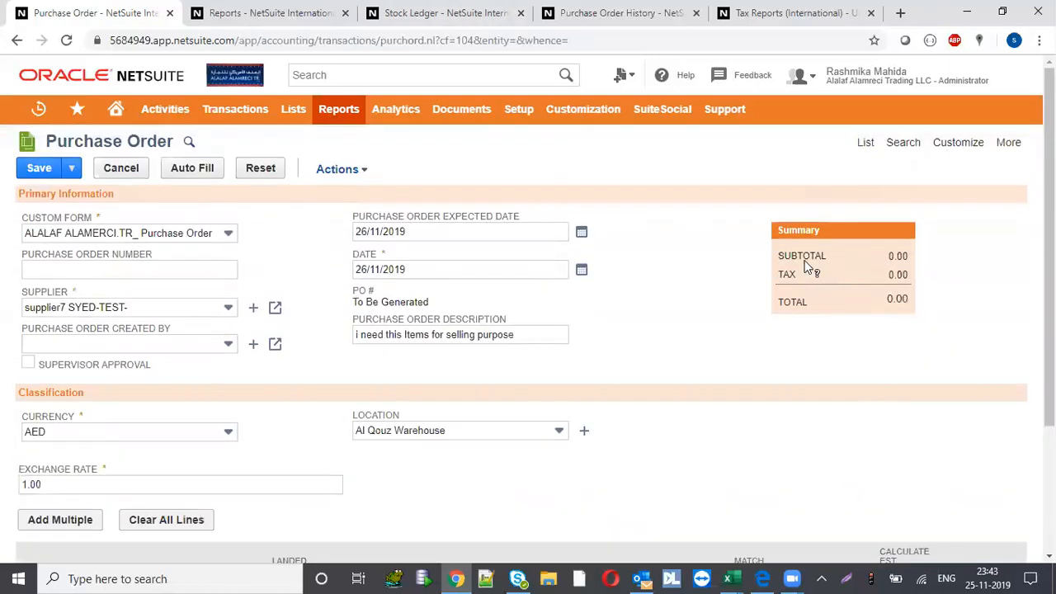
pyautogui.scroll(-3, 850, 353)
pyautogui.moveTo(830, 492); pyautogui.dragTo(108, 503)
pyautogui.click(54, 470)
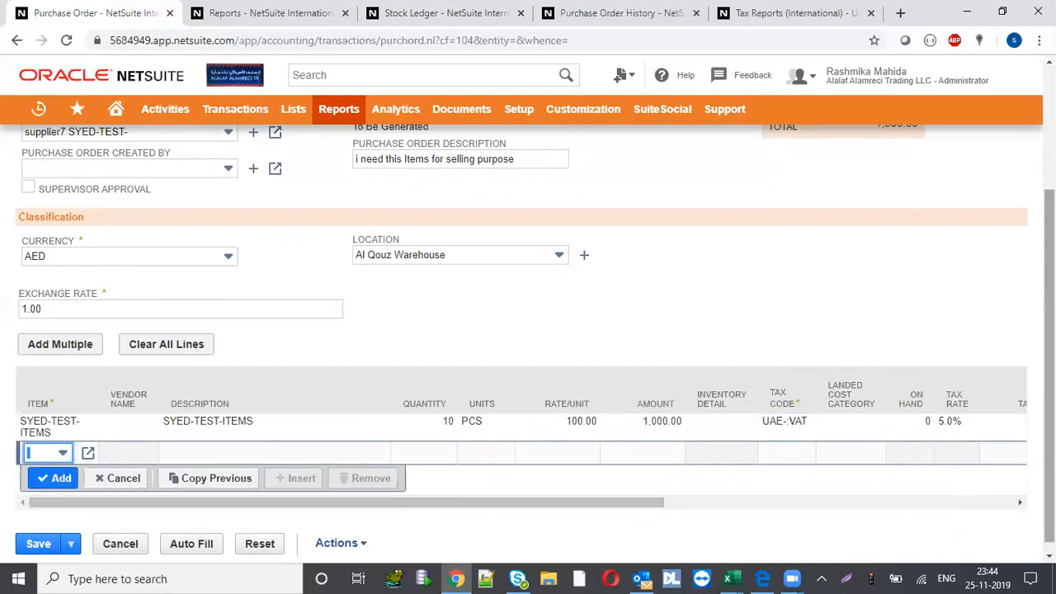
# Check the purchase order's summary amounts and save the order.
pyautogui.scroll(2, 933, 273)
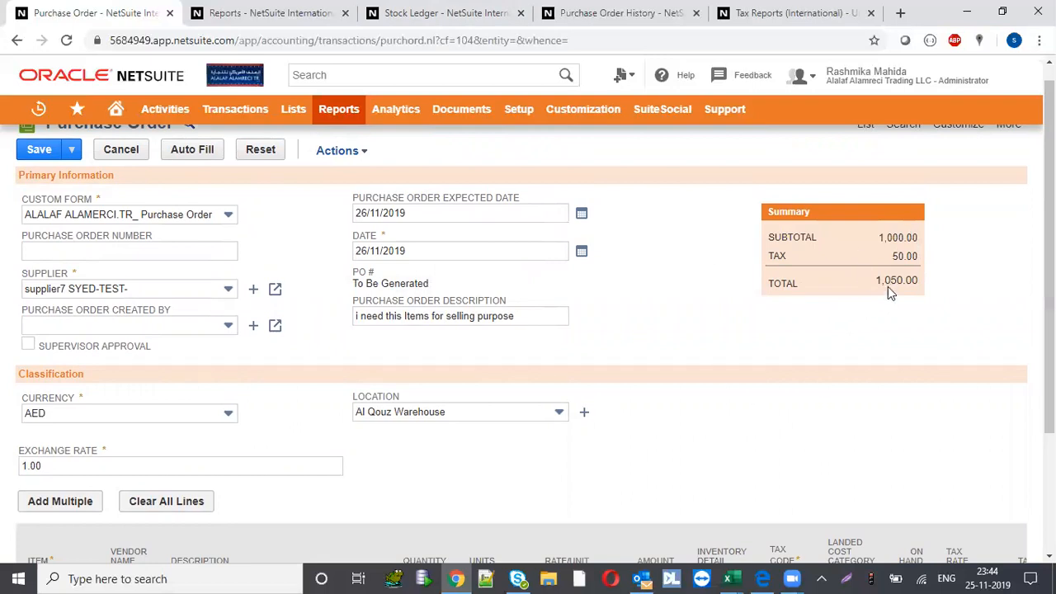
pyautogui.scroll(-2, 772, 354)
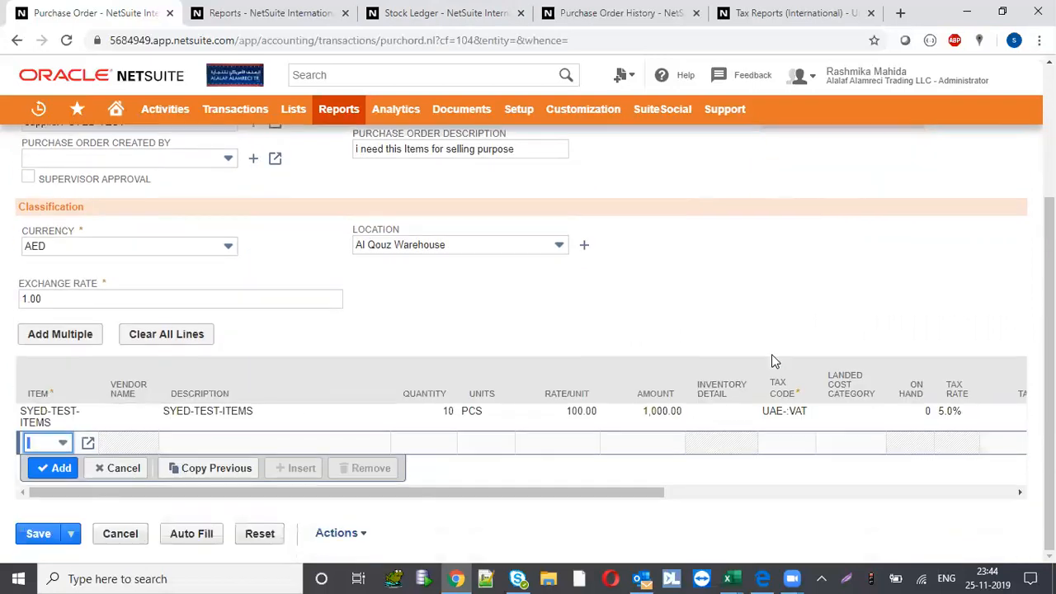
pyautogui.scroll(3, 771, 353)
pyautogui.scroll(-1, 770, 360)
pyautogui.scroll(-1, 766, 363)
pyautogui.scroll(2, 765, 362)
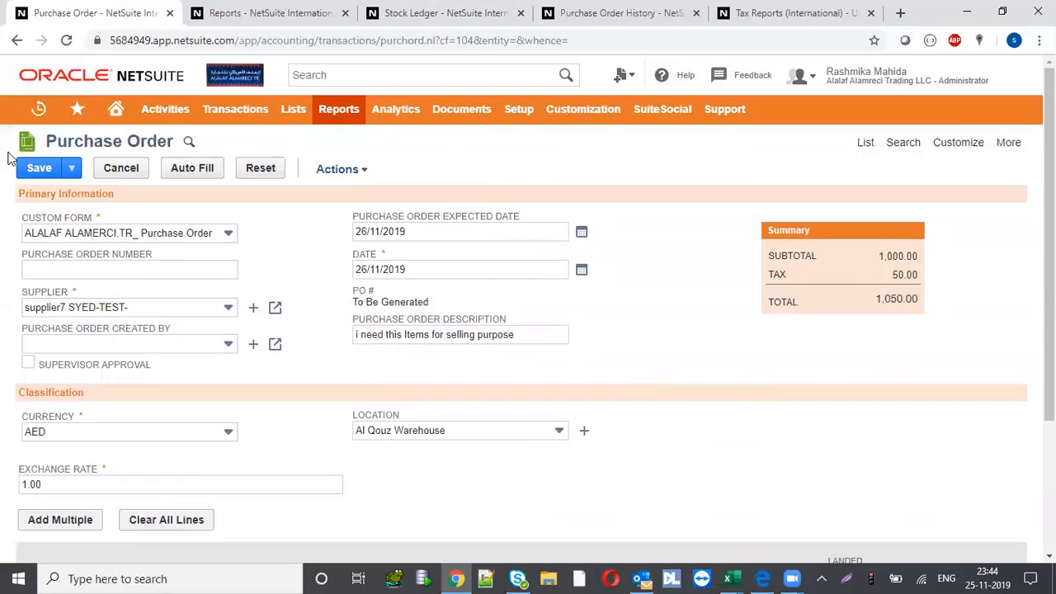
pyautogui.click(34, 167)
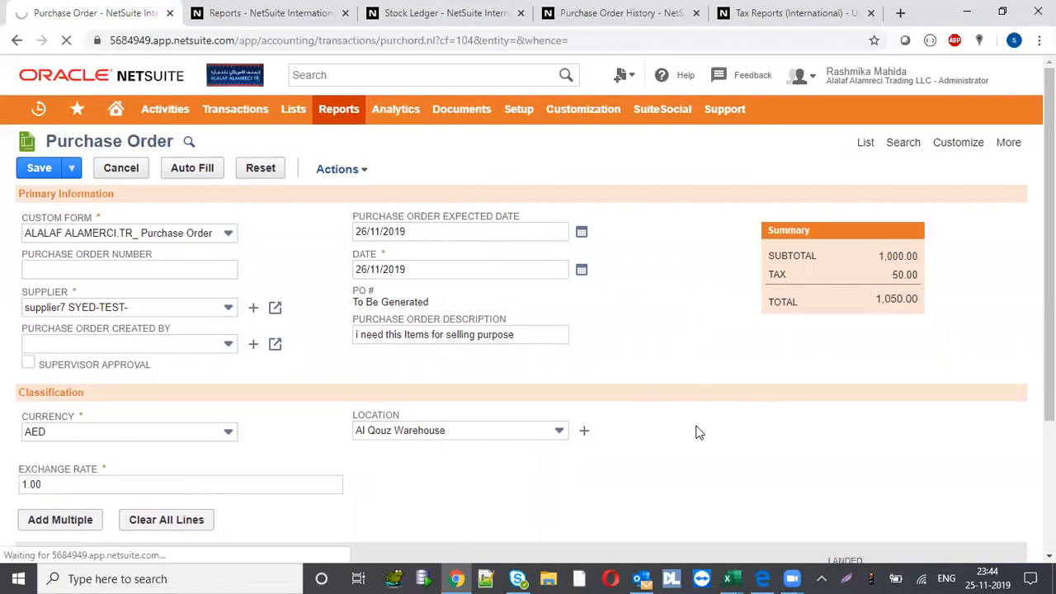
pyautogui.scroll(-3, 309, 375)
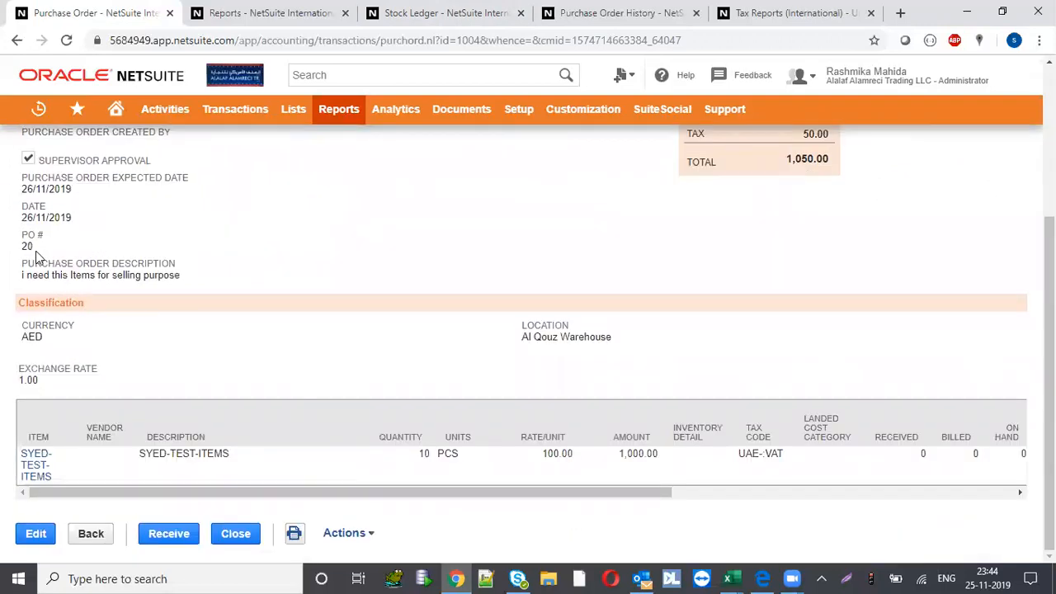
pyautogui.scroll(5, 401, 249)
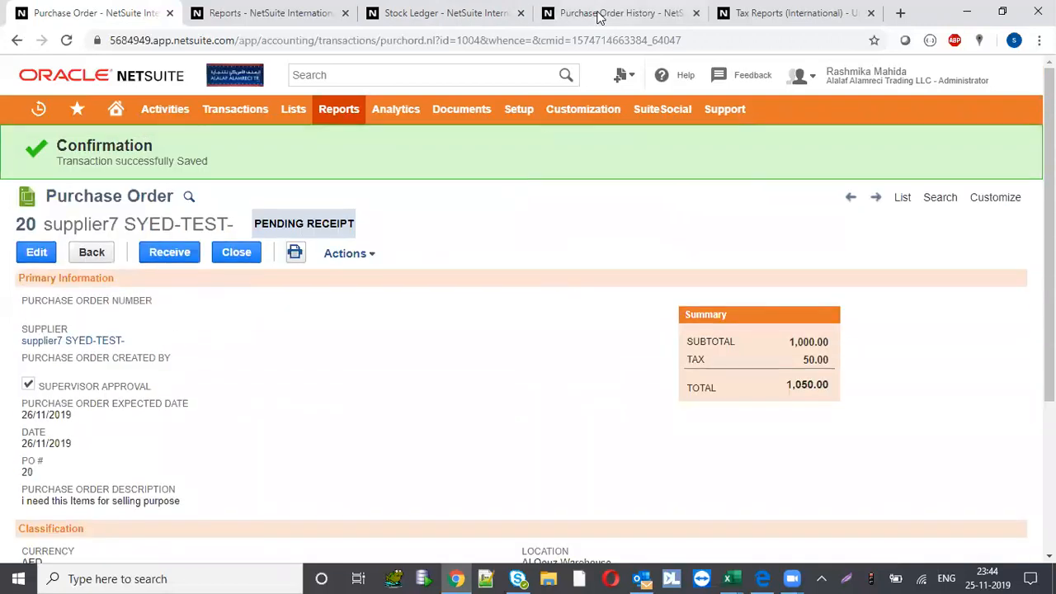
# Refresh the Purchase Order History and Stock Ledger reports in their browser tabs, then return to the saved purchase order.
pyautogui.click(594, 14)
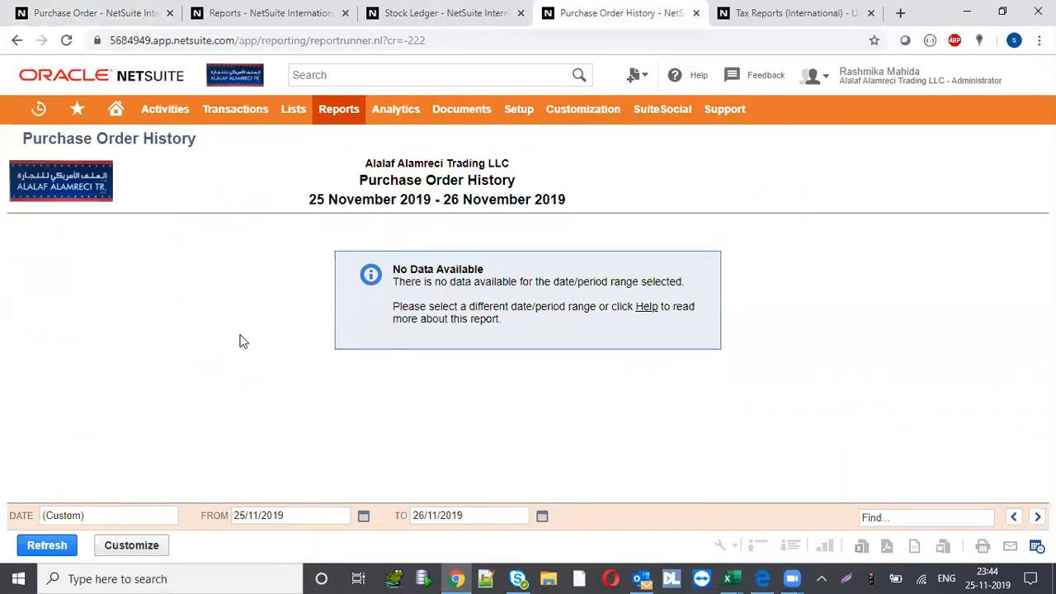
pyautogui.click(49, 546)
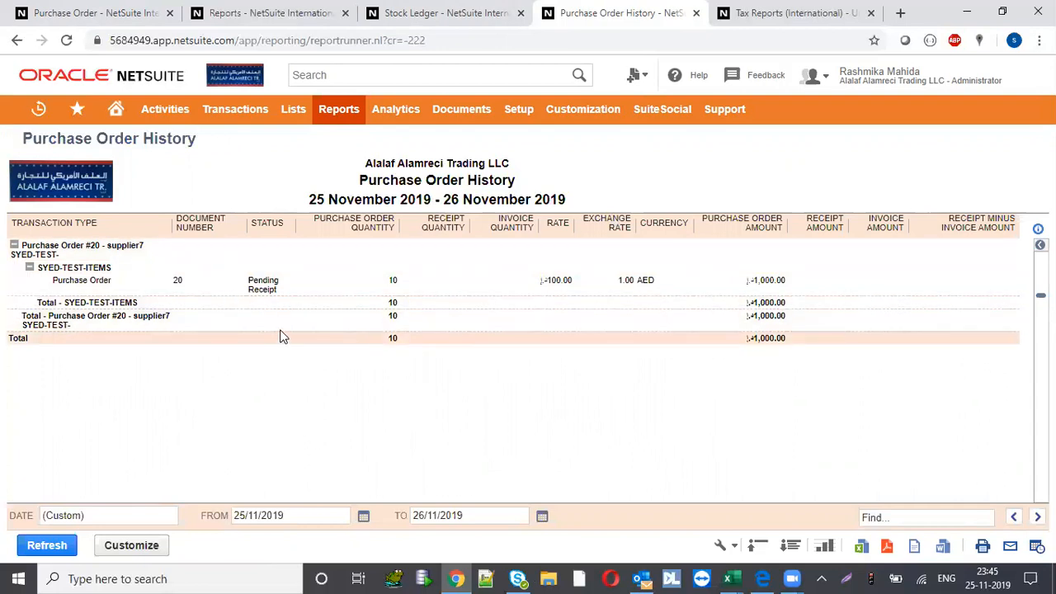
pyautogui.click(468, 17)
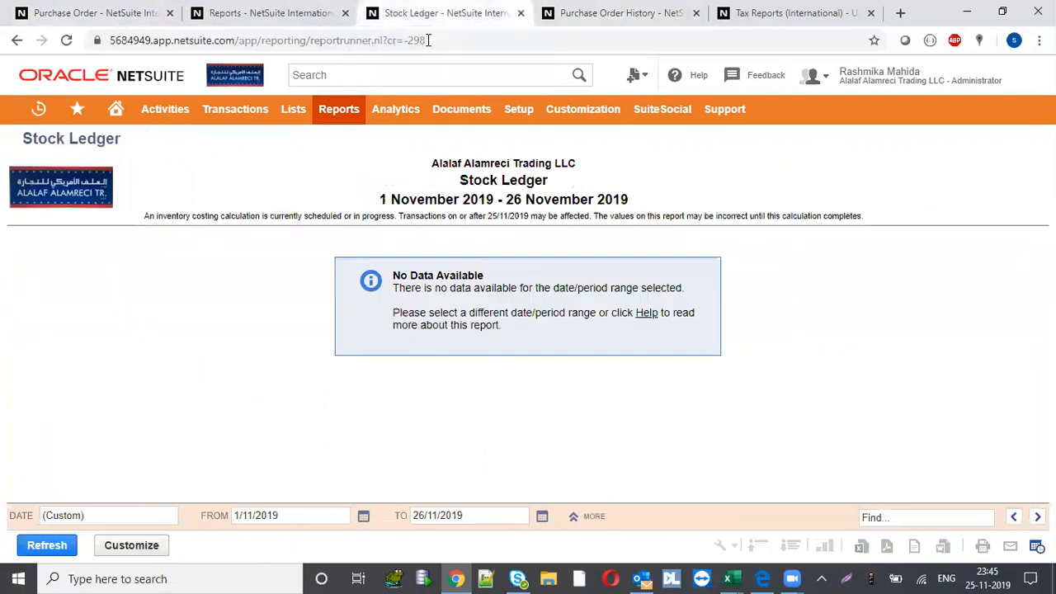
pyautogui.click(50, 547)
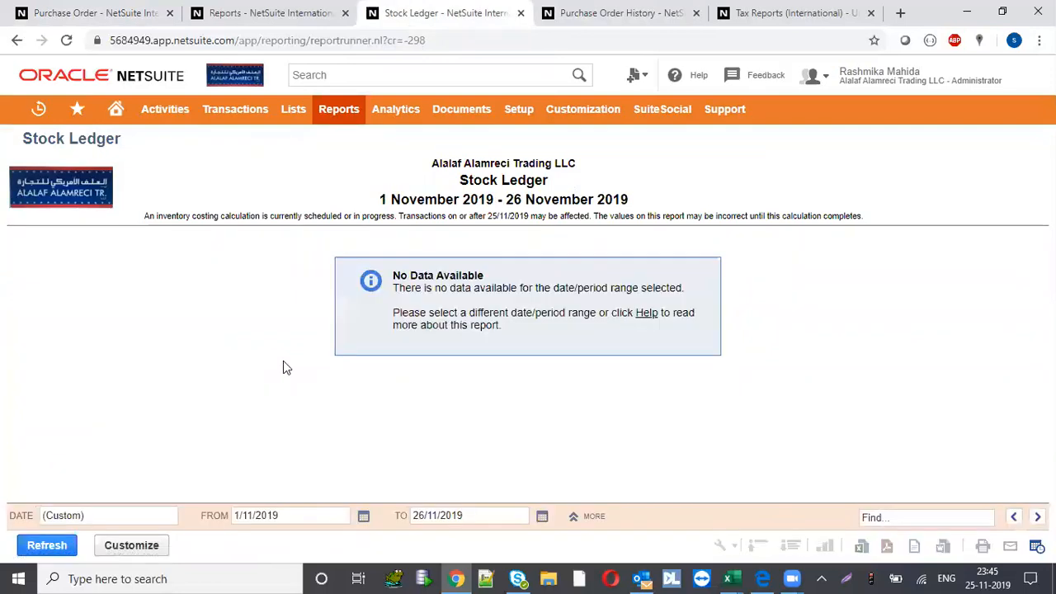
pyautogui.click(60, 12)
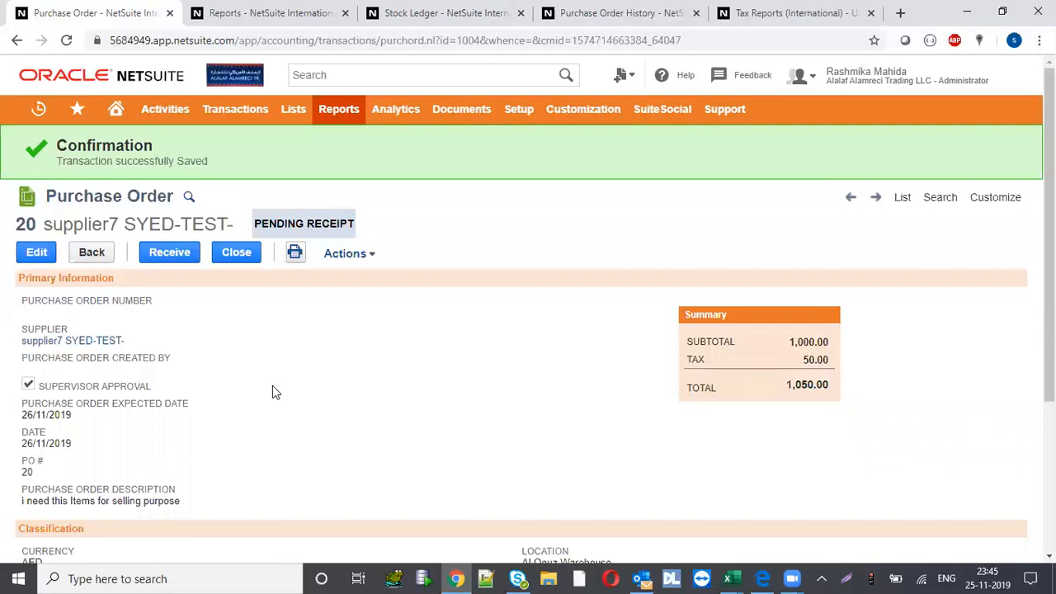
pyautogui.scroll(-2, 394, 384)
pyautogui.scroll(2, 396, 387)
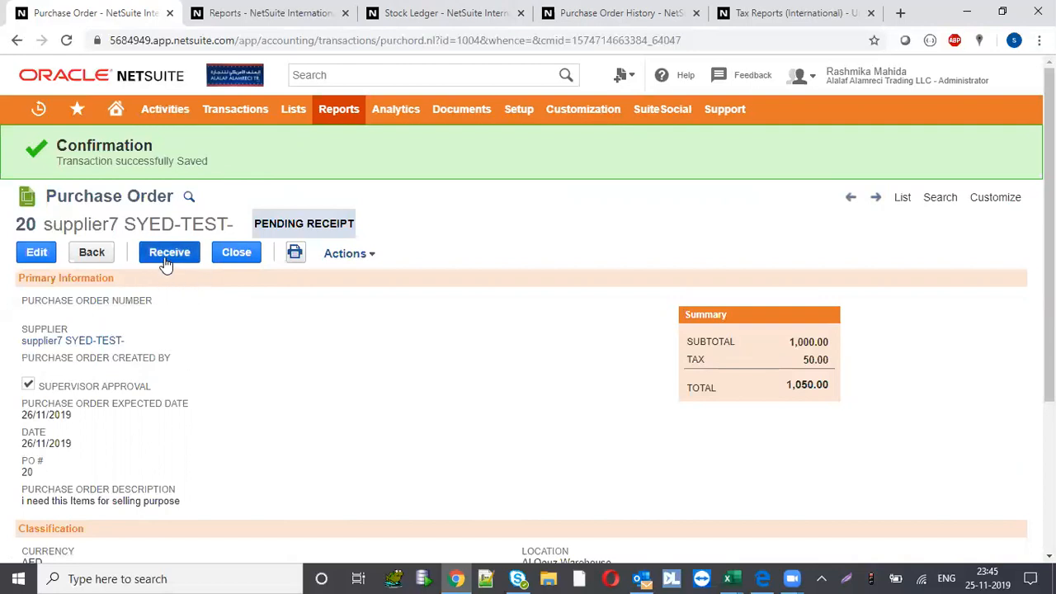
# Open the Receive Orders page from the purchases transactions in a new browser tab and switch to it.
pyautogui.moveTo(233, 124)
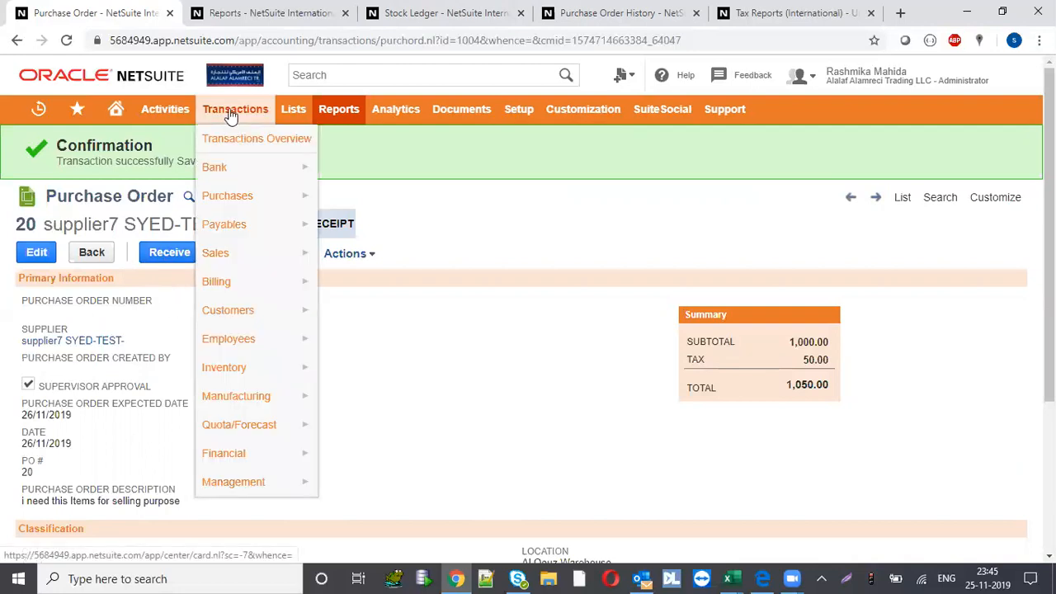
pyautogui.moveTo(292, 201)
pyautogui.moveTo(373, 260)
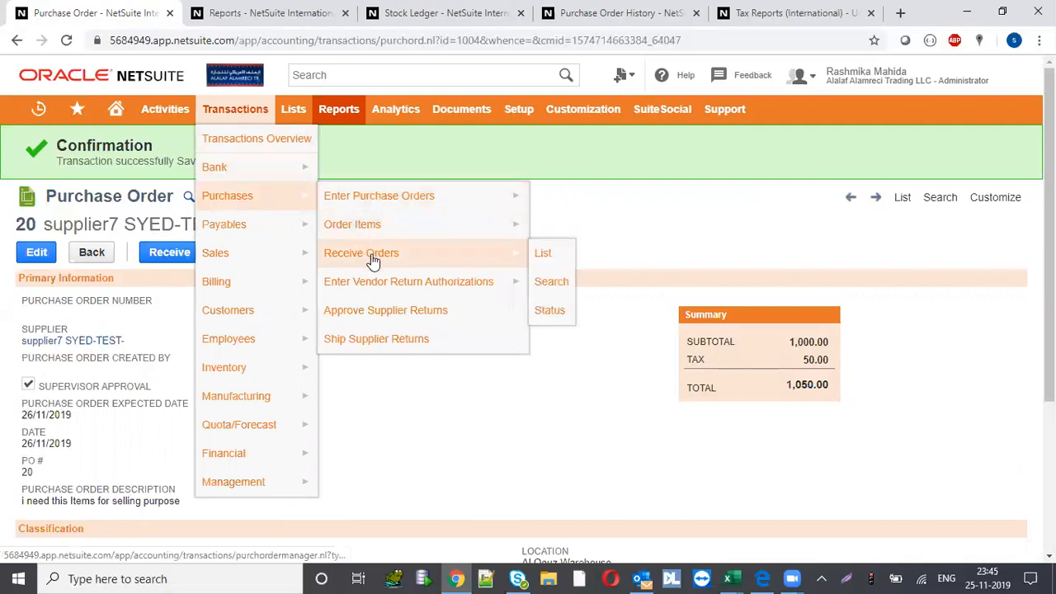
pyautogui.rightClick(374, 259)
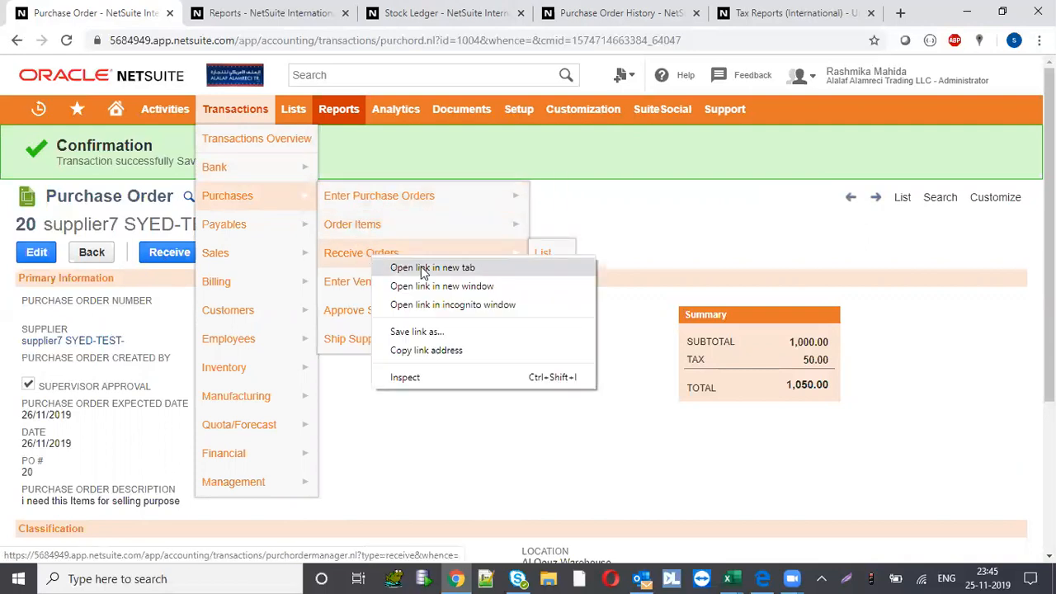
pyautogui.click(423, 269)
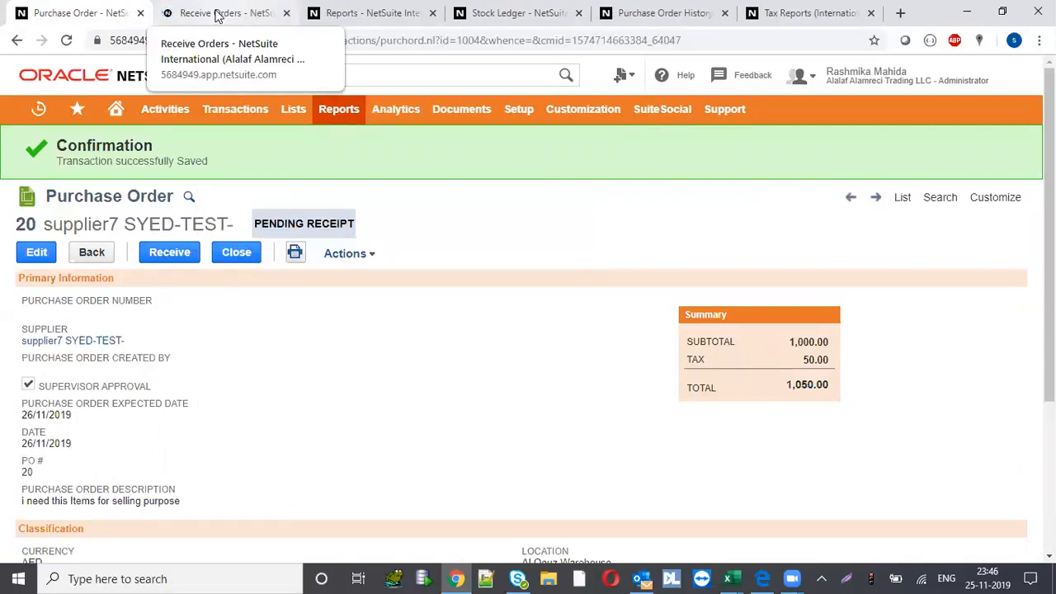
pyautogui.click(218, 13)
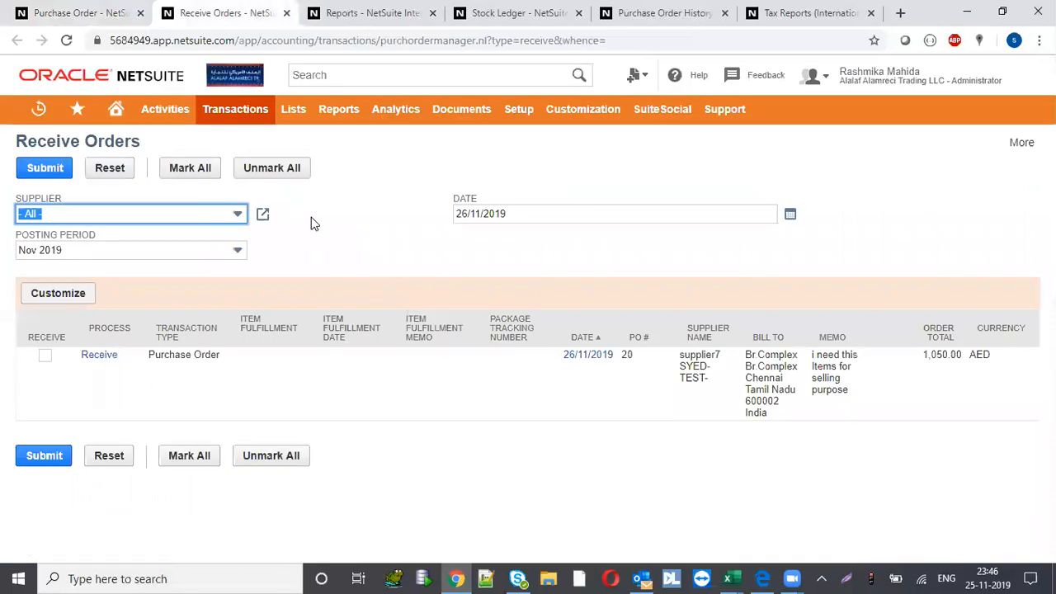
# Mark the listed purchase order for receipt, then close the Receive Orders page without submitting.
pyautogui.click(45, 357)
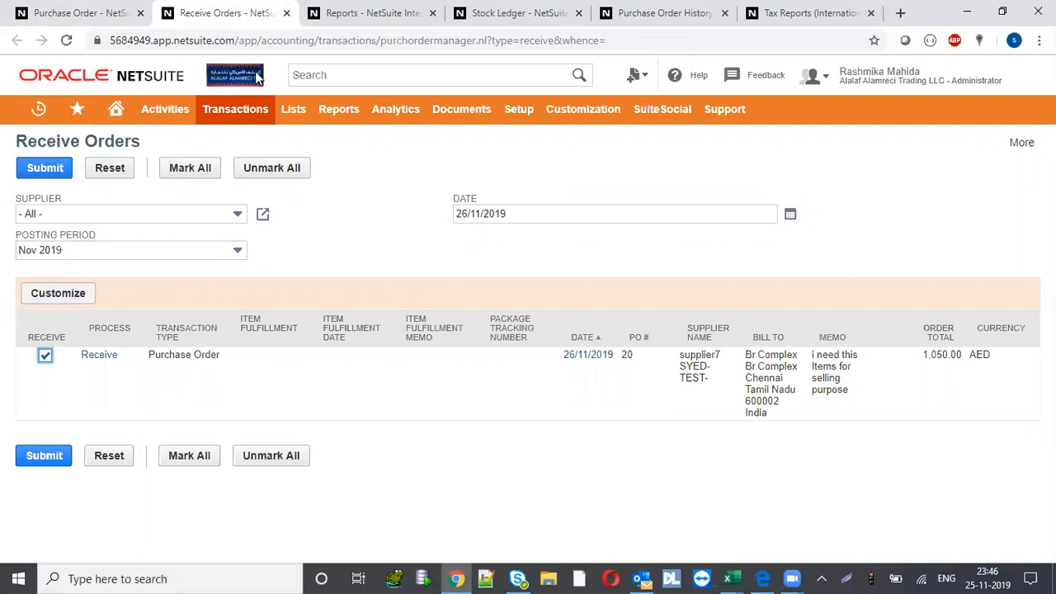
pyautogui.click(287, 13)
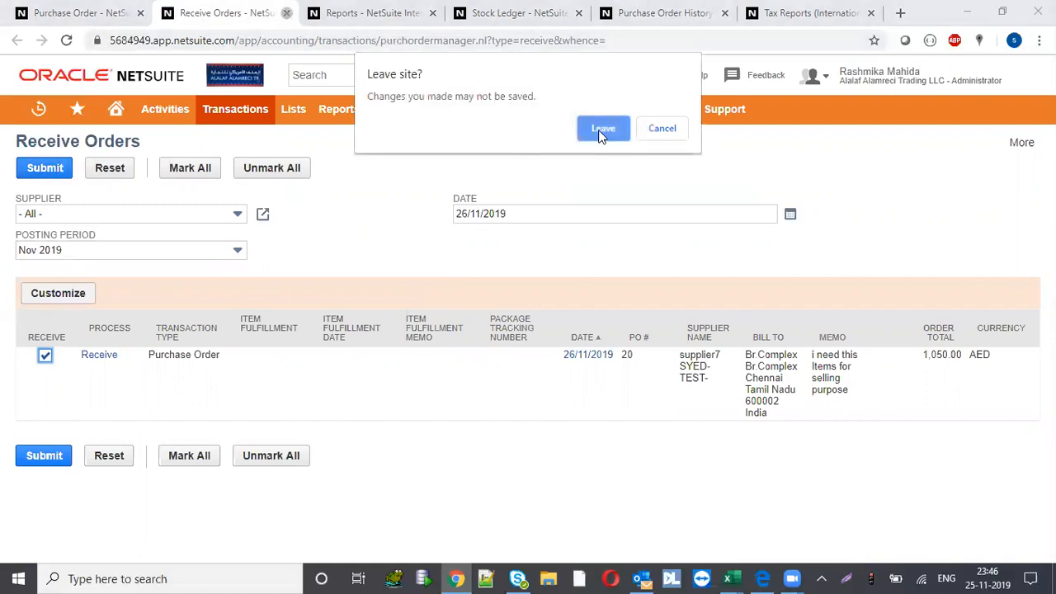
pyautogui.click(602, 132)
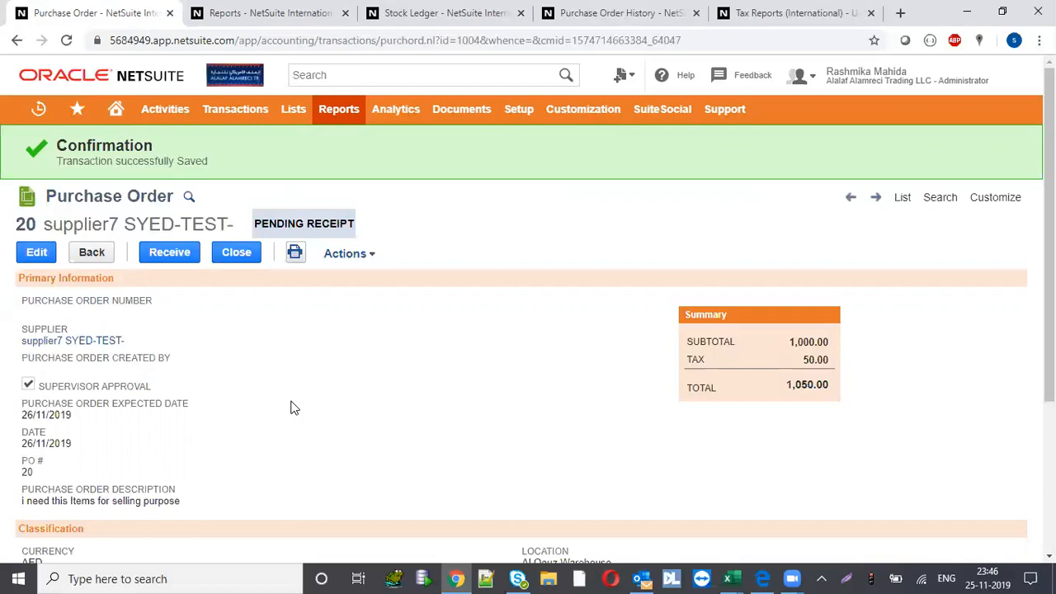
# Start an item receipt from the saved purchase order and review the location, quantity, rate and landed cost template of its line.
pyautogui.click(169, 252)
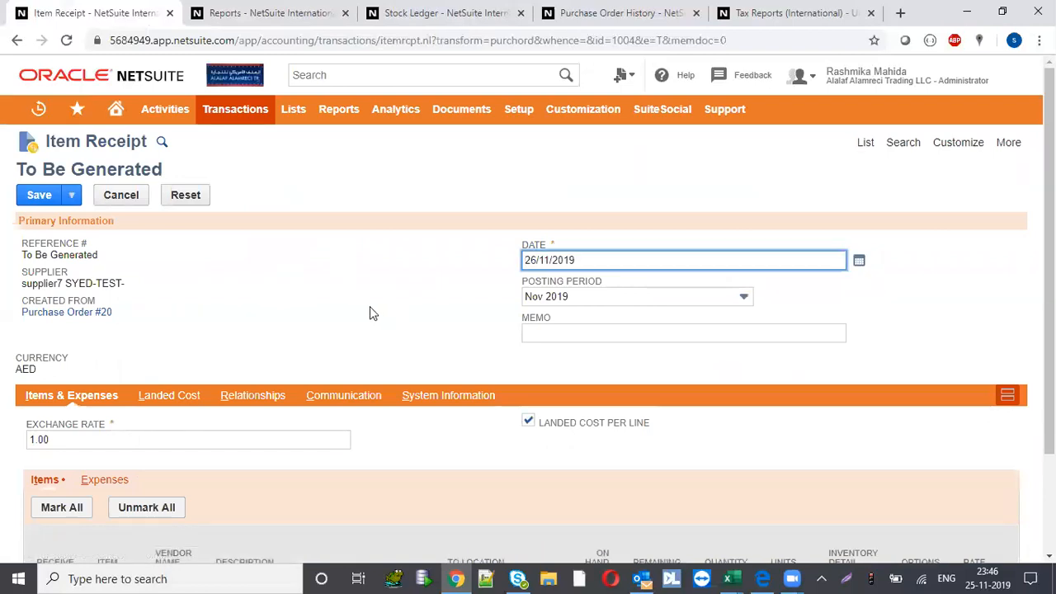
pyautogui.scroll(-2, 356, 300)
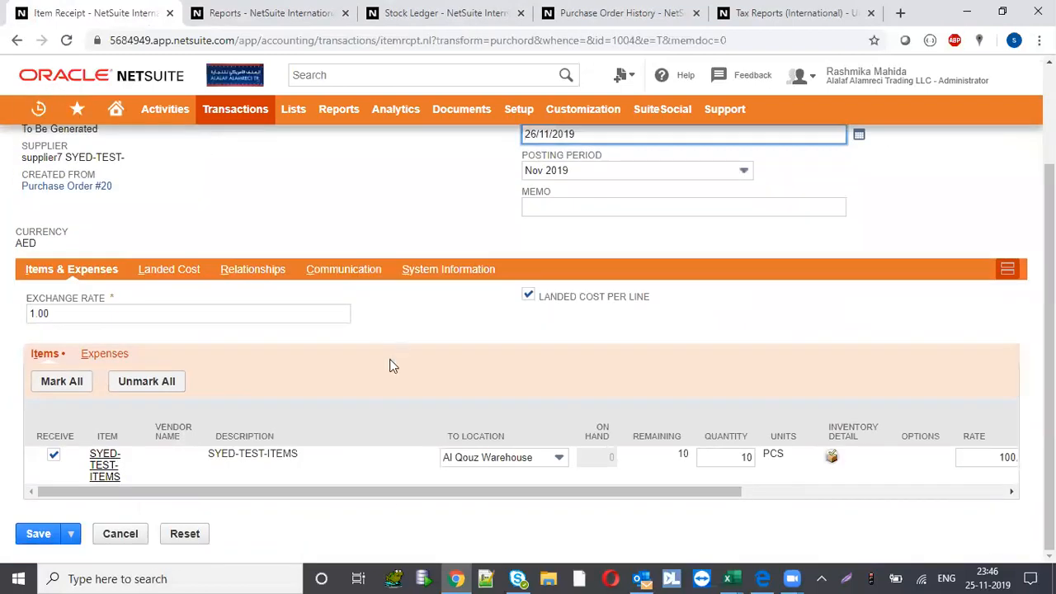
pyautogui.moveTo(368, 500); pyautogui.dragTo(688, 500)
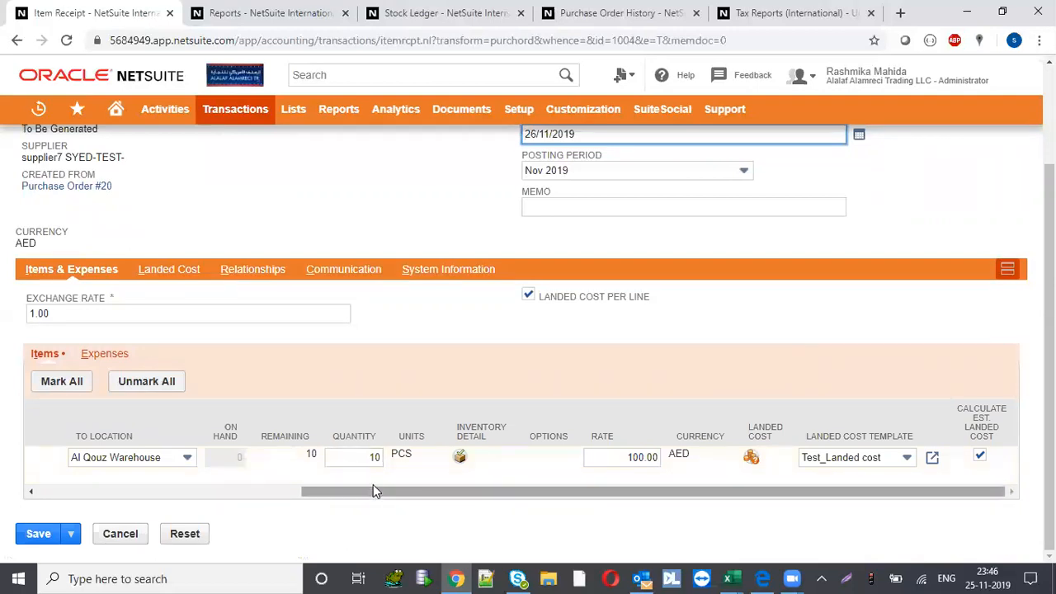
pyautogui.moveTo(445, 490); pyautogui.dragTo(221, 494)
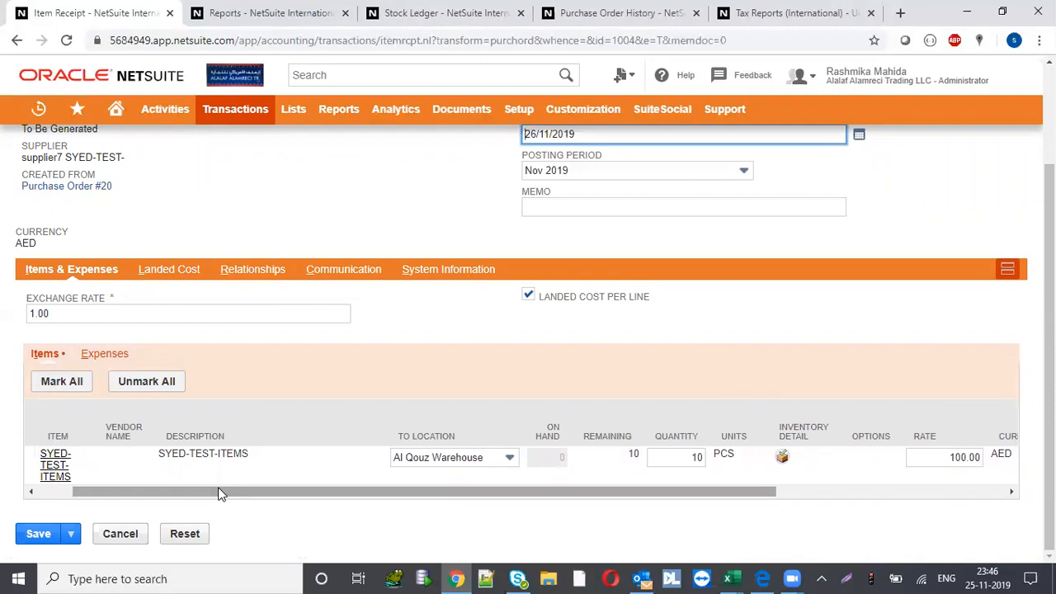
pyautogui.moveTo(221, 493); pyautogui.dragTo(334, 512)
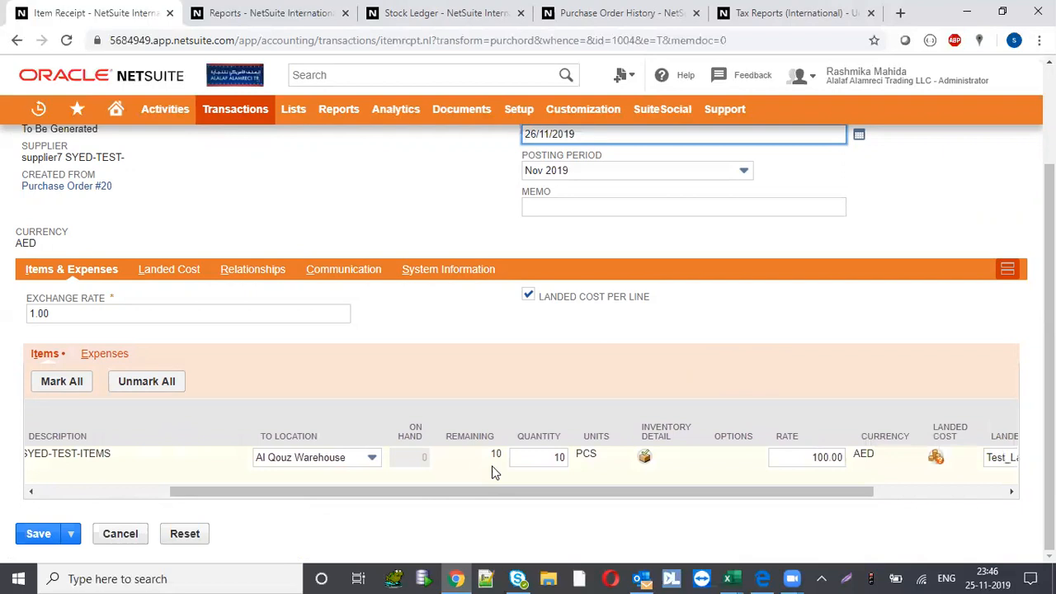
pyautogui.click(565, 456)
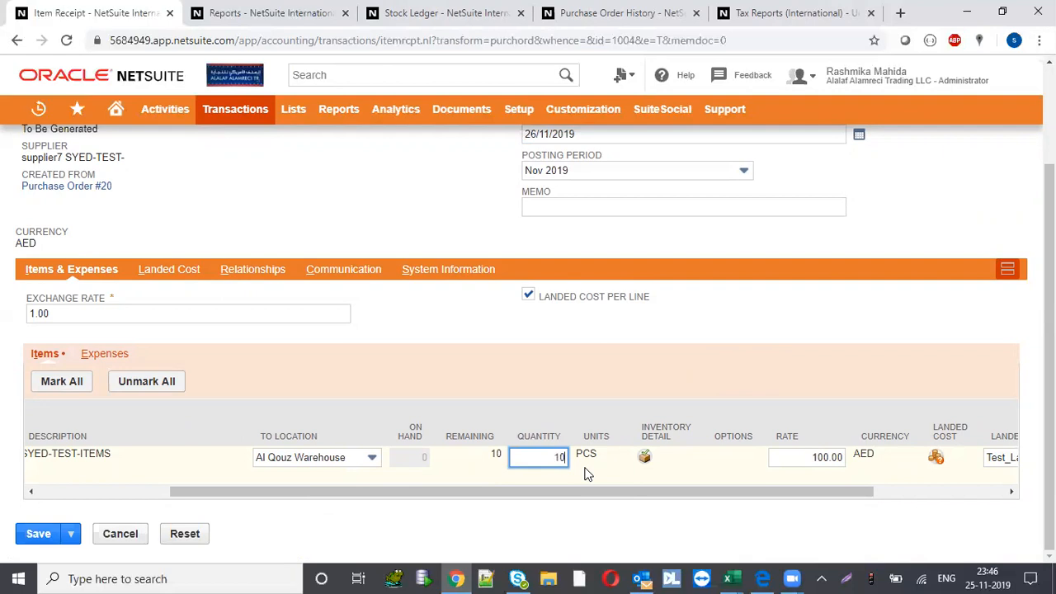
pyautogui.click(575, 359)
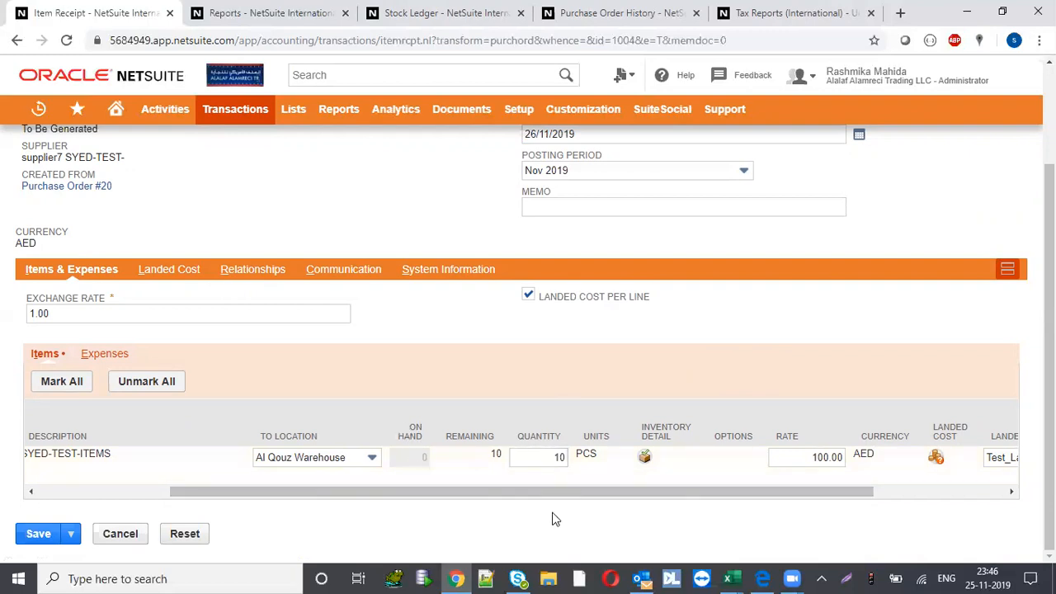
pyautogui.moveTo(553, 495); pyautogui.dragTo(330, 514)
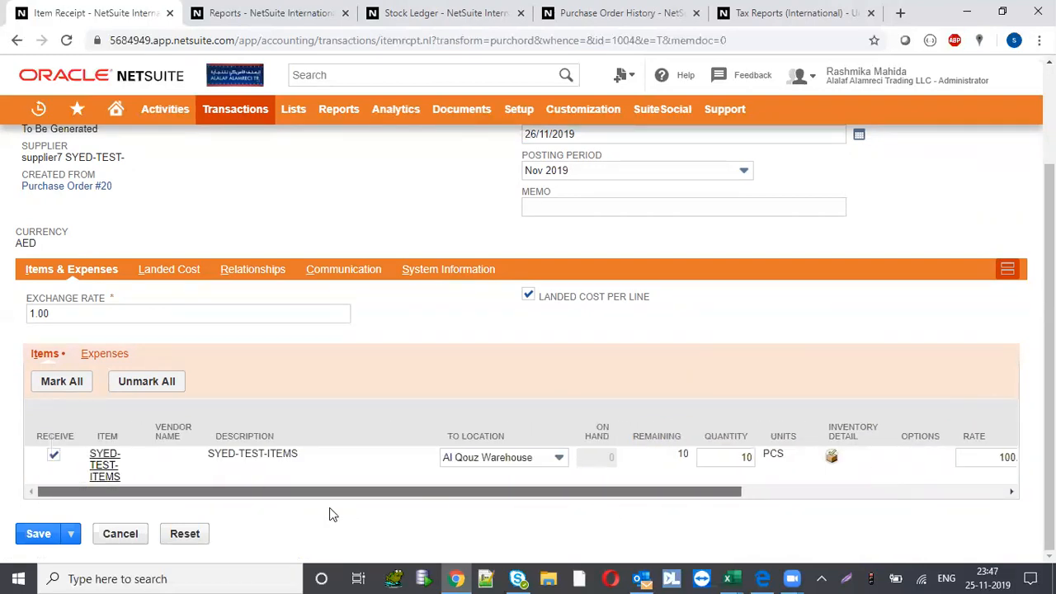
# Examine the item receipt's landed cost section, including the cost allocation method and the cost categories with their sources.
pyautogui.click(165, 270)
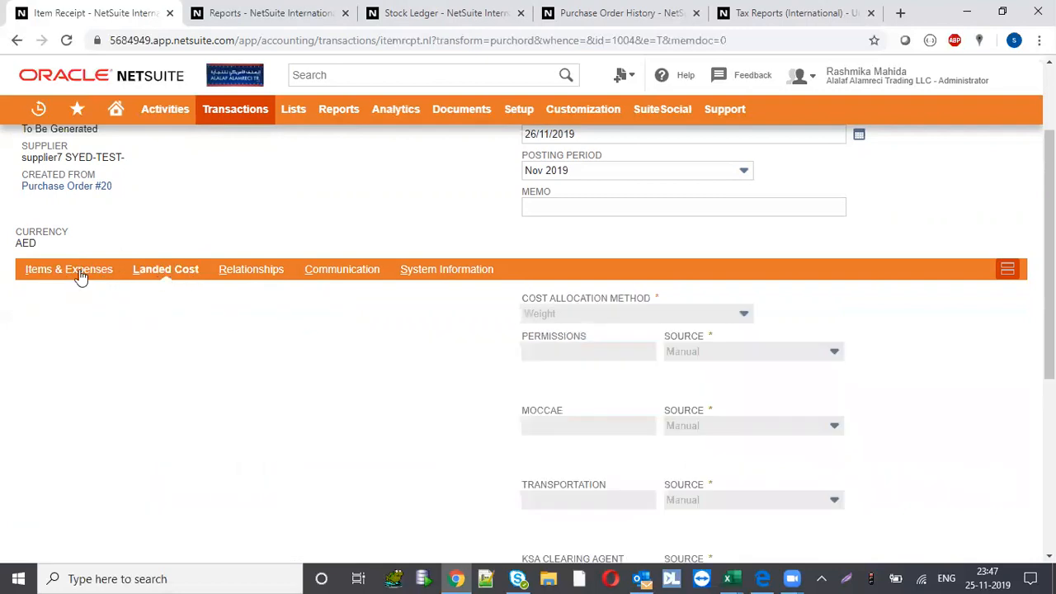
pyautogui.click(80, 272)
pyautogui.click(168, 272)
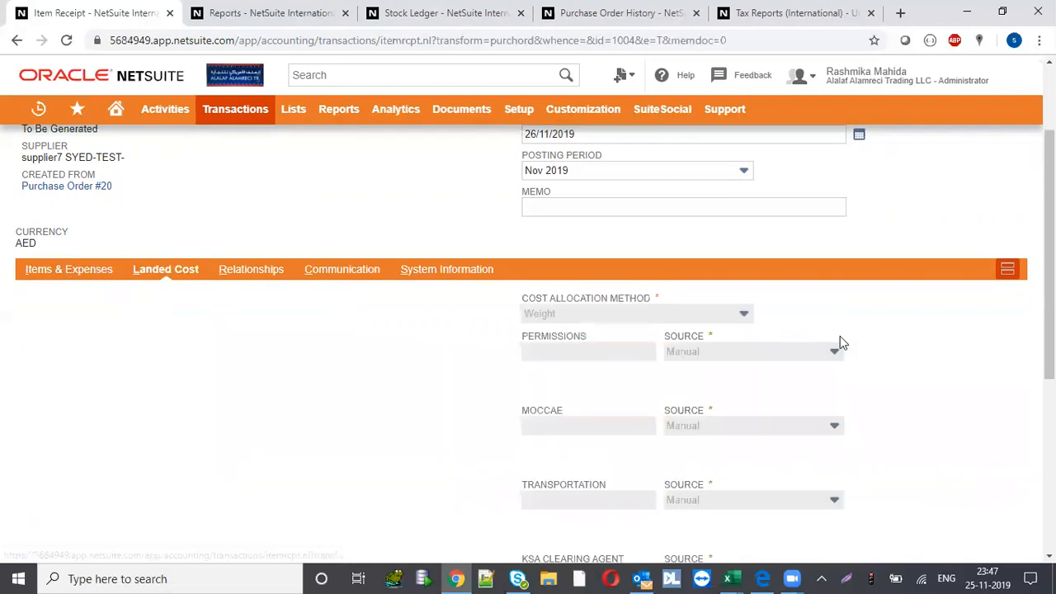
pyautogui.scroll(-4, 934, 360)
pyautogui.scroll(4, 935, 362)
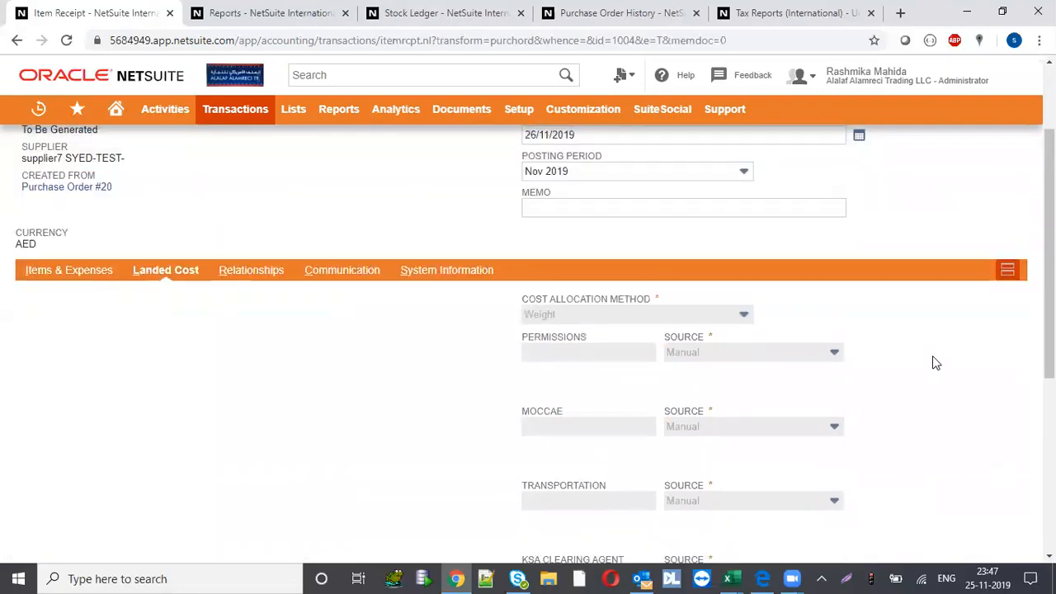
# Review the remaining landed cost categories of the unsaved item receipt, including MOCCAE, insurance and the clearing agents.
pyautogui.scroll(2, 935, 363)
pyautogui.scroll(-4, 935, 367)
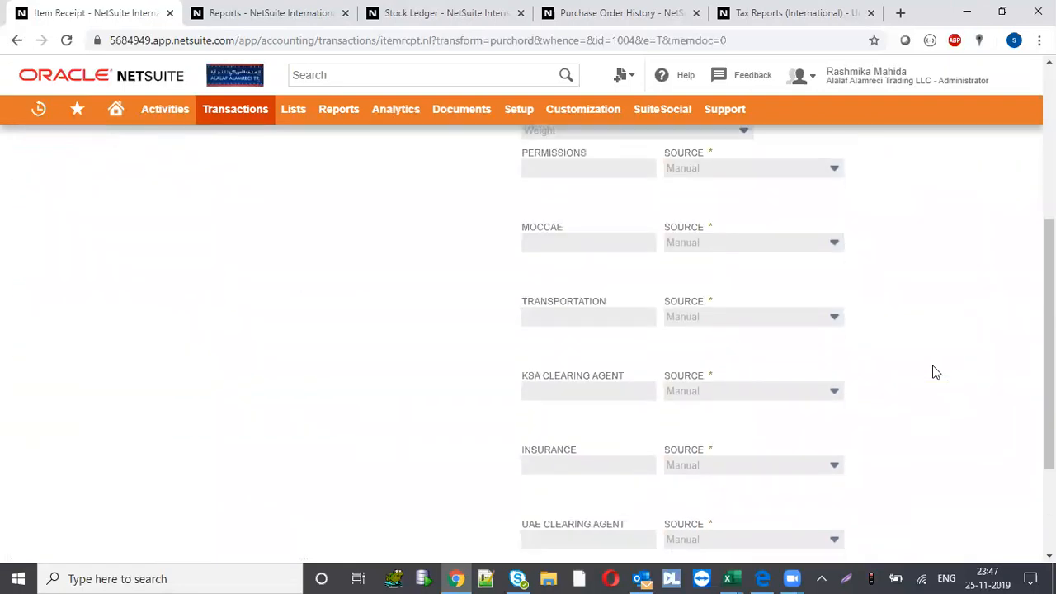
pyautogui.scroll(-2, 935, 373)
pyautogui.scroll(6, 934, 373)
pyautogui.scroll(-4, 935, 372)
pyautogui.scroll(4, 935, 373)
# Return to the receipt's items, recheck the SYED-TEST-ITEMS line and save the item receipt.
pyautogui.click(33, 394)
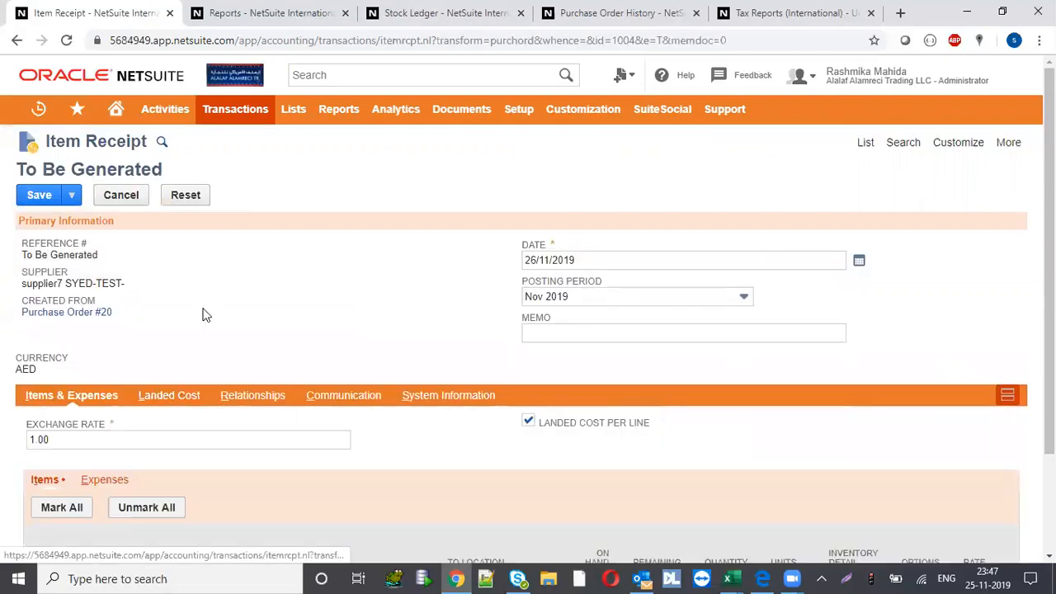
pyautogui.scroll(-1, 247, 293)
pyautogui.scroll(1, 316, 264)
pyautogui.scroll(-2, 395, 378)
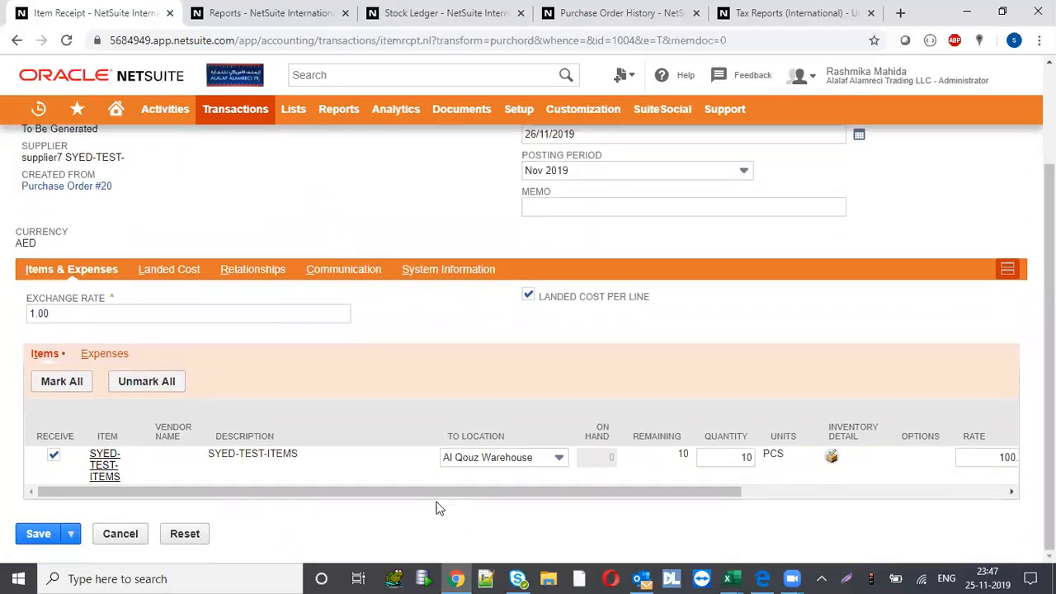
pyautogui.moveTo(426, 493); pyautogui.dragTo(235, 498)
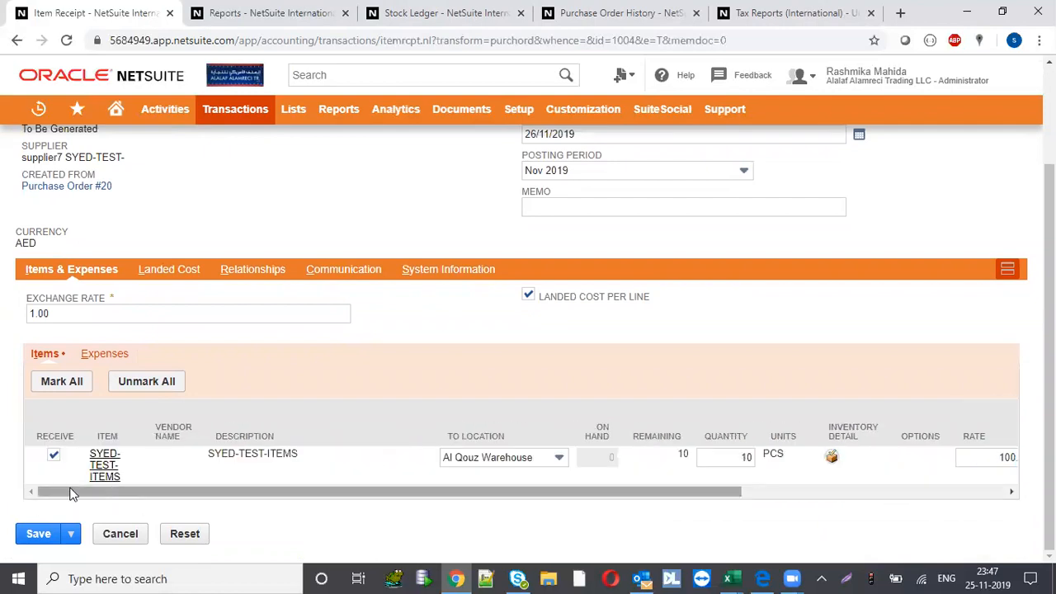
pyautogui.click(40, 536)
pyautogui.click(602, 174)
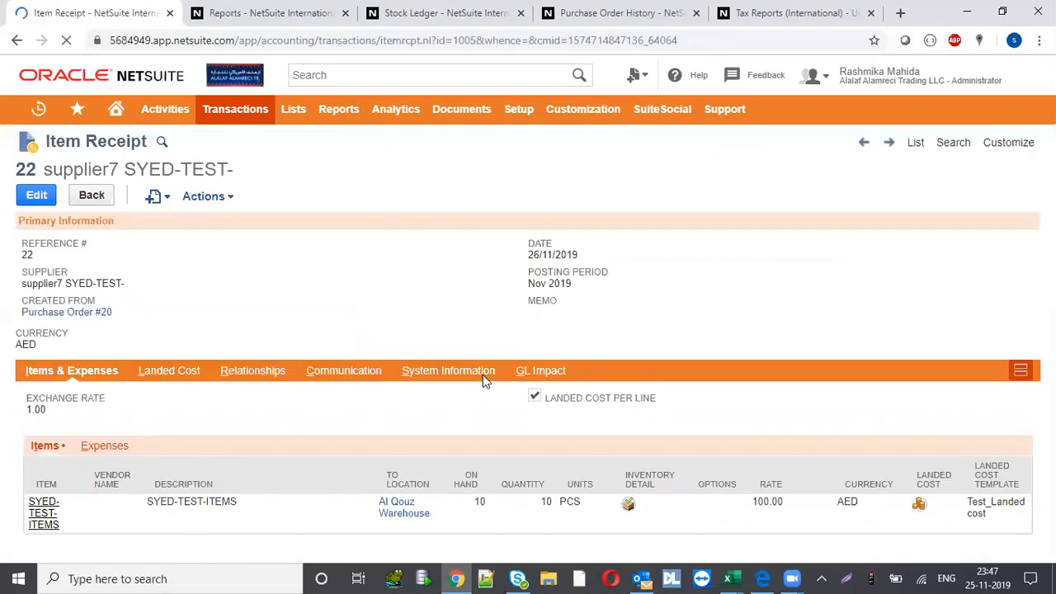
# Check the landed cost amounts per category on the saved item receipt.
pyautogui.scroll(-2, 324, 286)
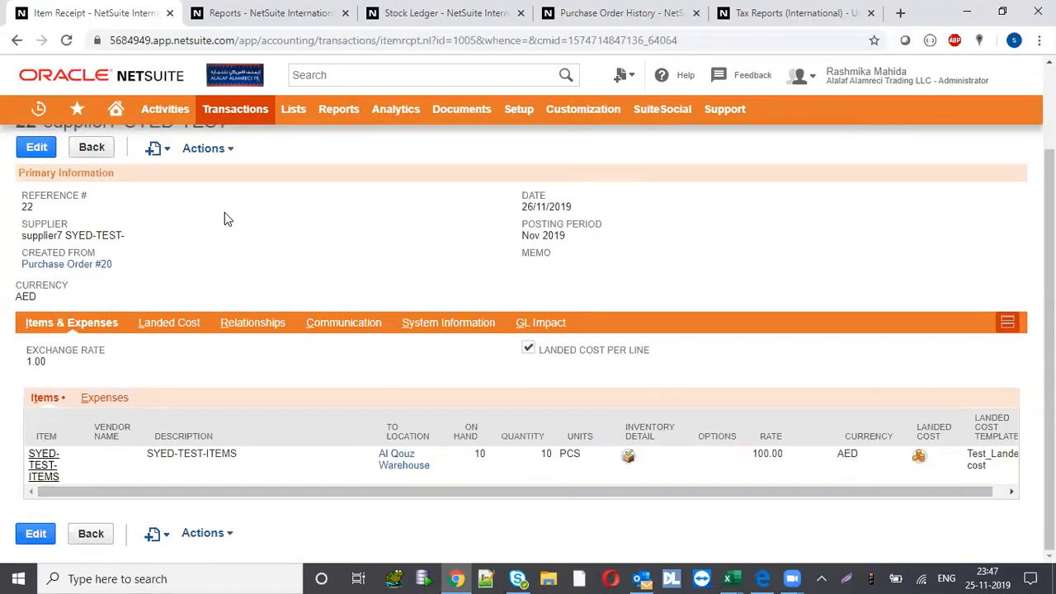
pyautogui.click(165, 326)
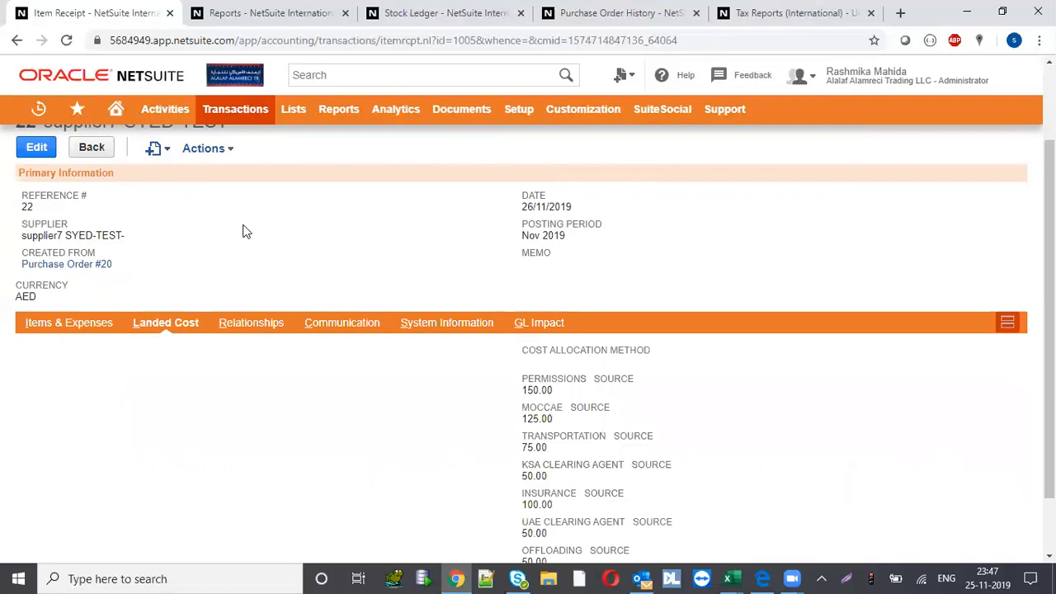
pyautogui.scroll(-1, 256, 244)
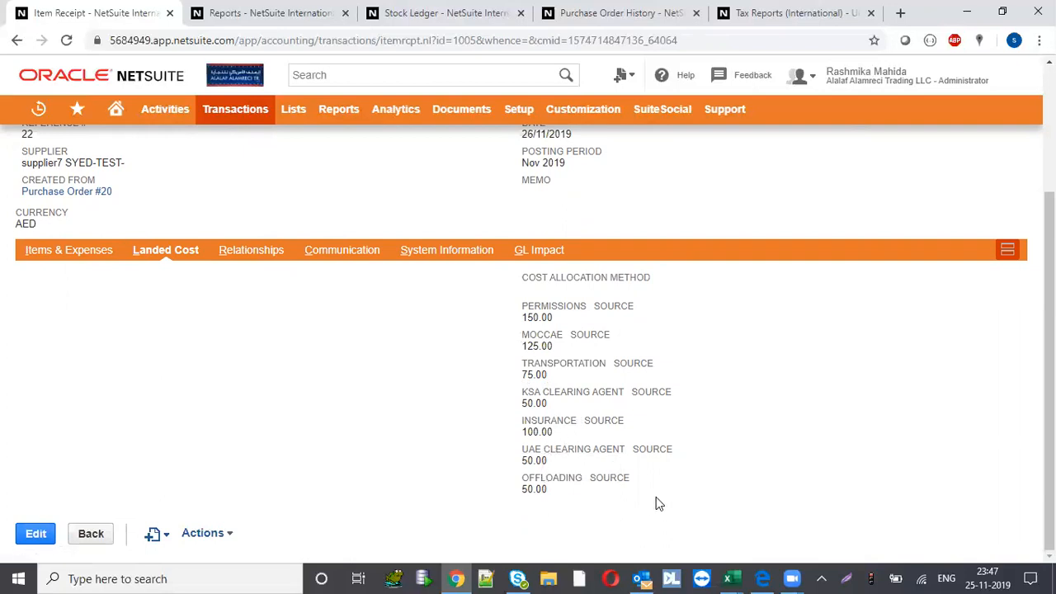
# Inspect the landed cost breakdown of the SYED-TEST-ITEMS line on the saved receipt, then close it.
pyautogui.click(47, 255)
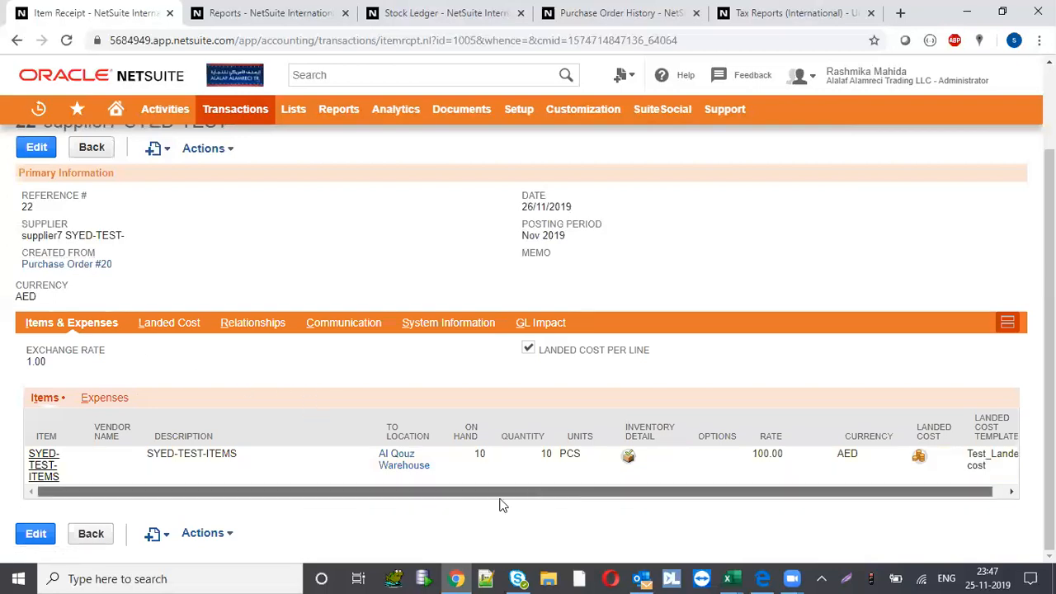
pyautogui.moveTo(596, 503); pyautogui.dragTo(713, 500)
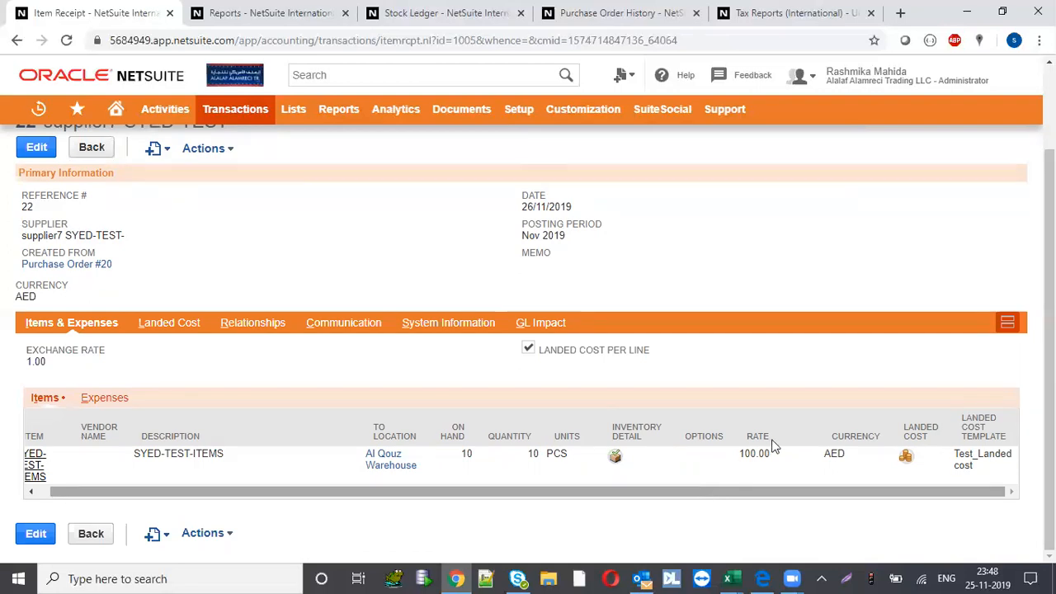
pyautogui.click(905, 456)
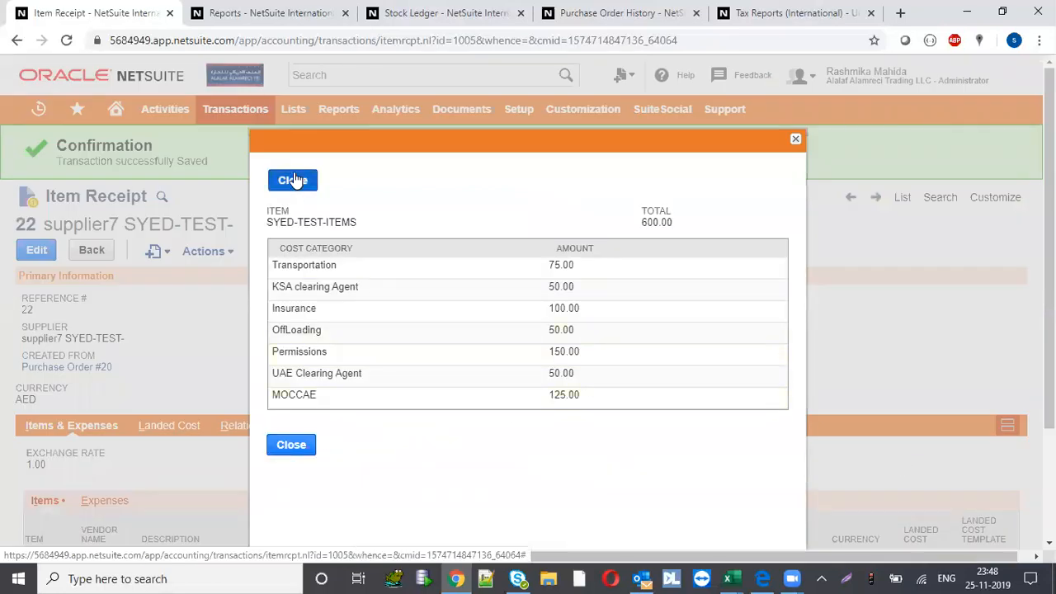
pyautogui.click(296, 446)
pyautogui.scroll(-1, 714, 394)
pyautogui.scroll(2, 709, 391)
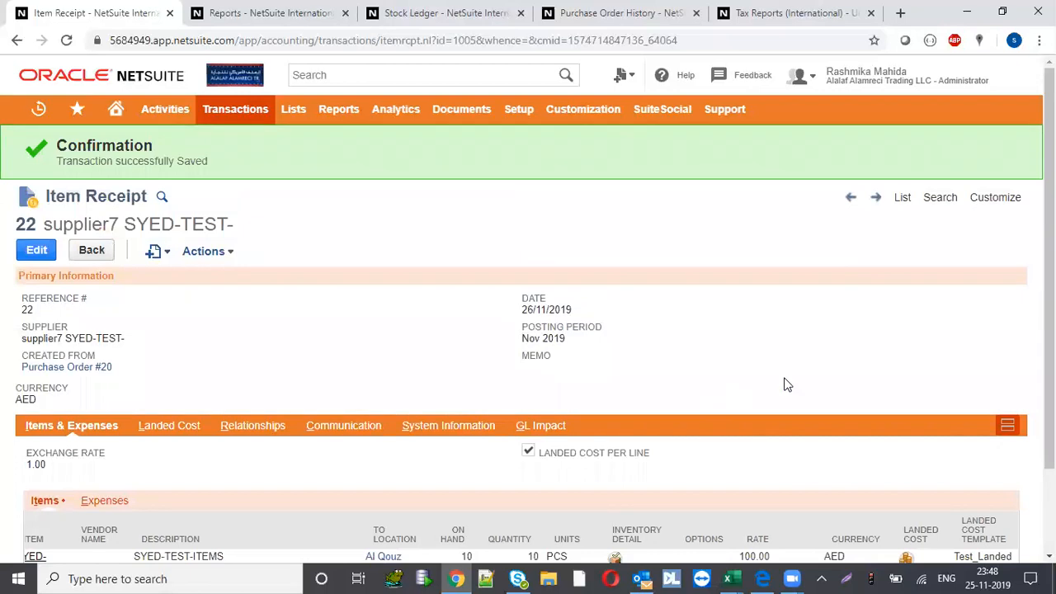
pyautogui.scroll(-3, 785, 382)
pyautogui.scroll(2, 419, 328)
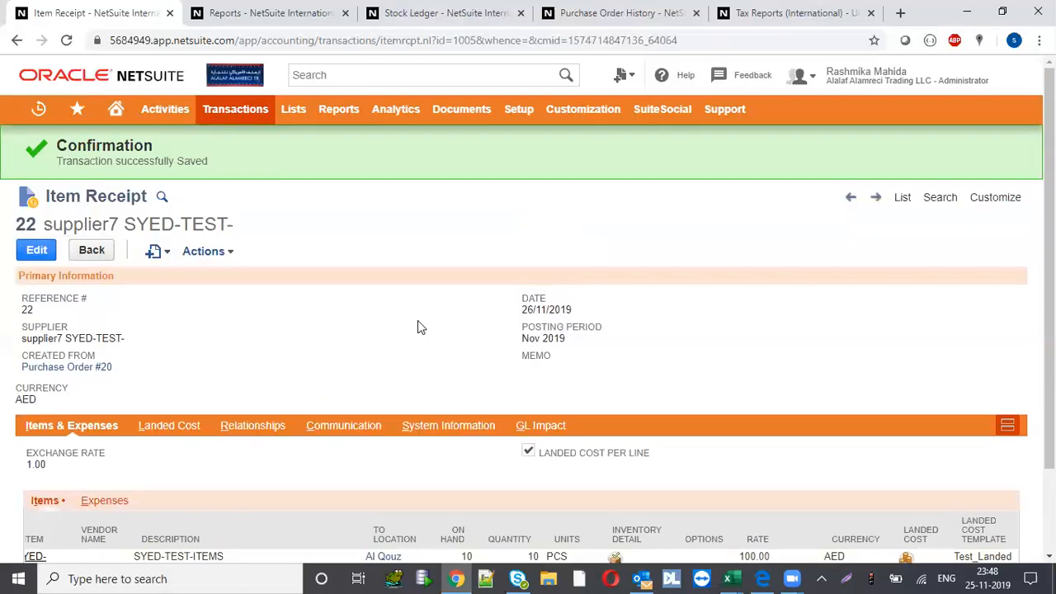
# Examine the item receipt's GL impact, comparing the debit and credit accounts, amounts and memos.
pyautogui.click(548, 424)
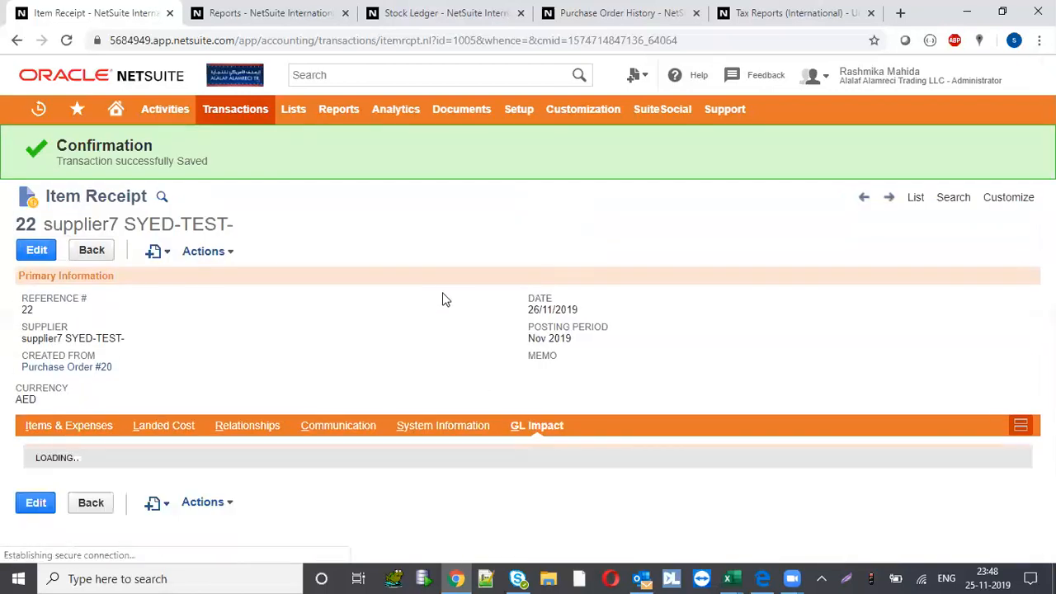
pyautogui.scroll(-4, 441, 297)
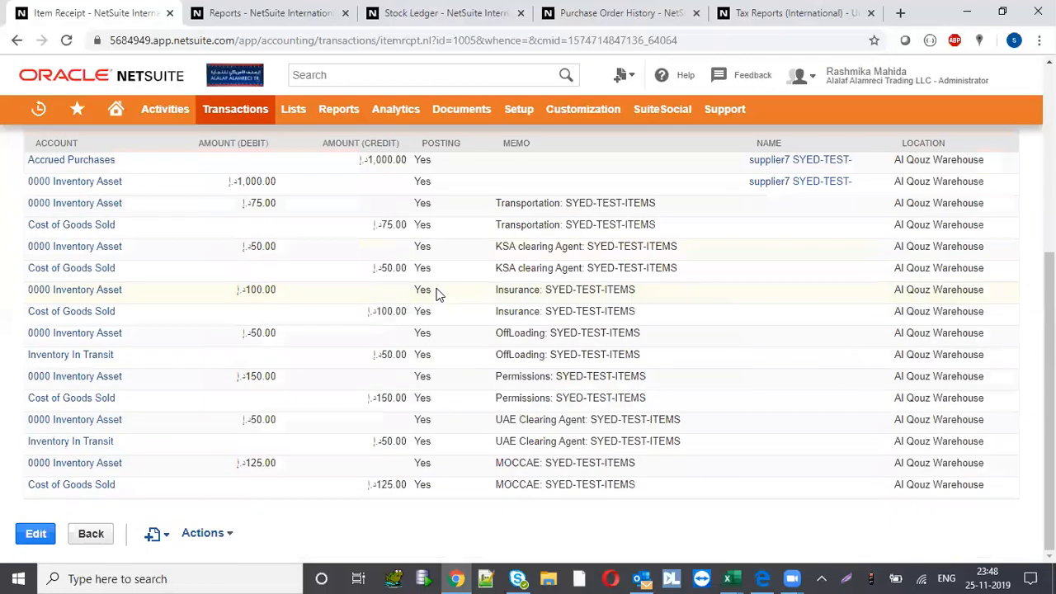
pyautogui.scroll(4, 458, 321)
pyautogui.scroll(-4, 459, 321)
pyautogui.scroll(5, 498, 344)
pyautogui.scroll(-5, 497, 343)
pyautogui.scroll(1, 424, 280)
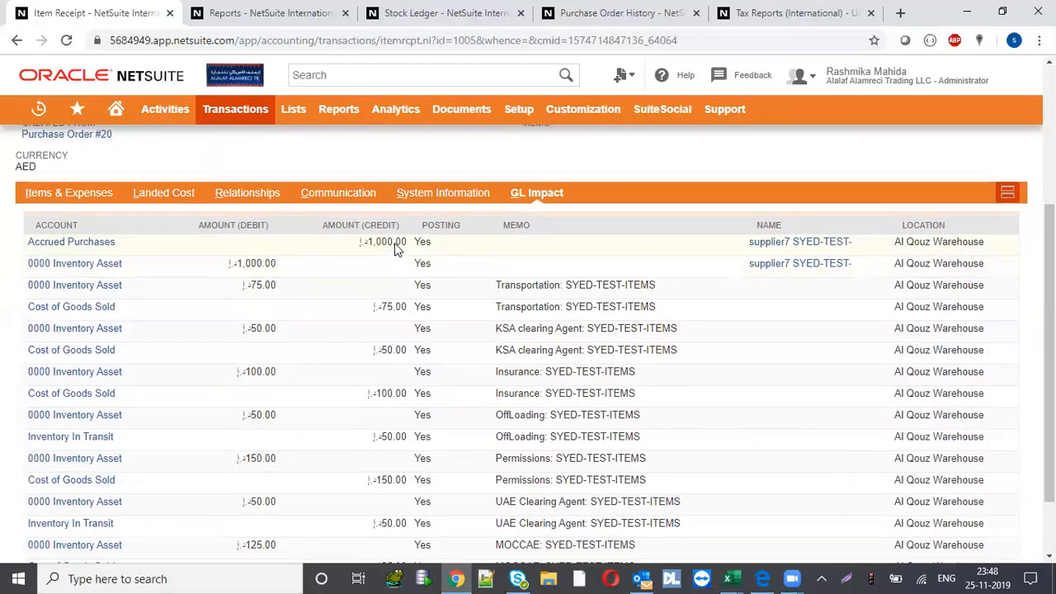
pyautogui.scroll(3, 394, 247)
# Open the receipt's full GL Impact page in a new browser tab, review its postings and close it.
pyautogui.click(41, 429)
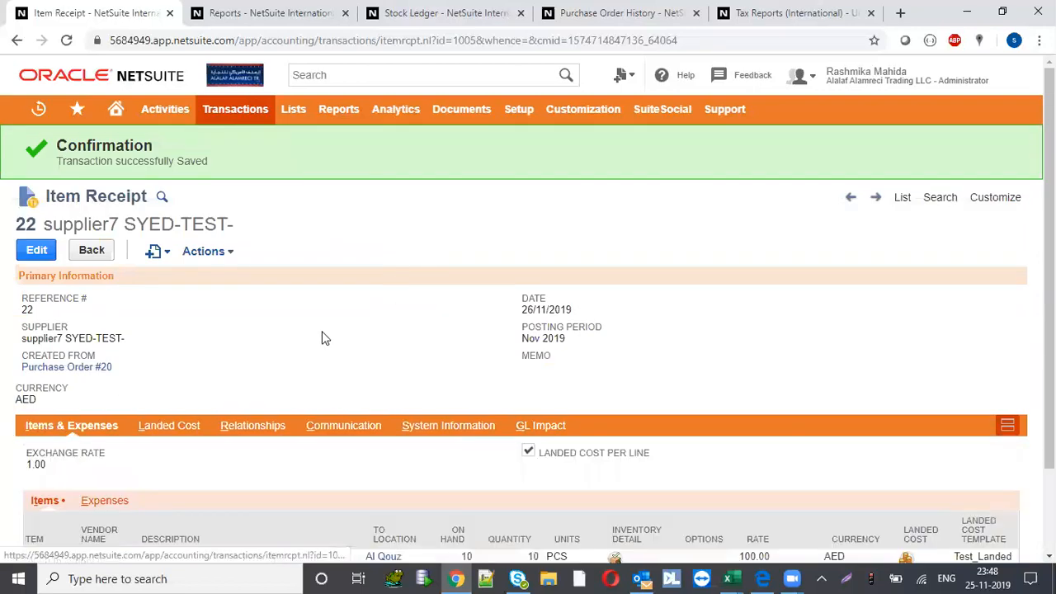
pyautogui.scroll(-2, 354, 327)
pyautogui.scroll(2, 295, 298)
pyautogui.click(228, 251)
pyautogui.rightClick(212, 295)
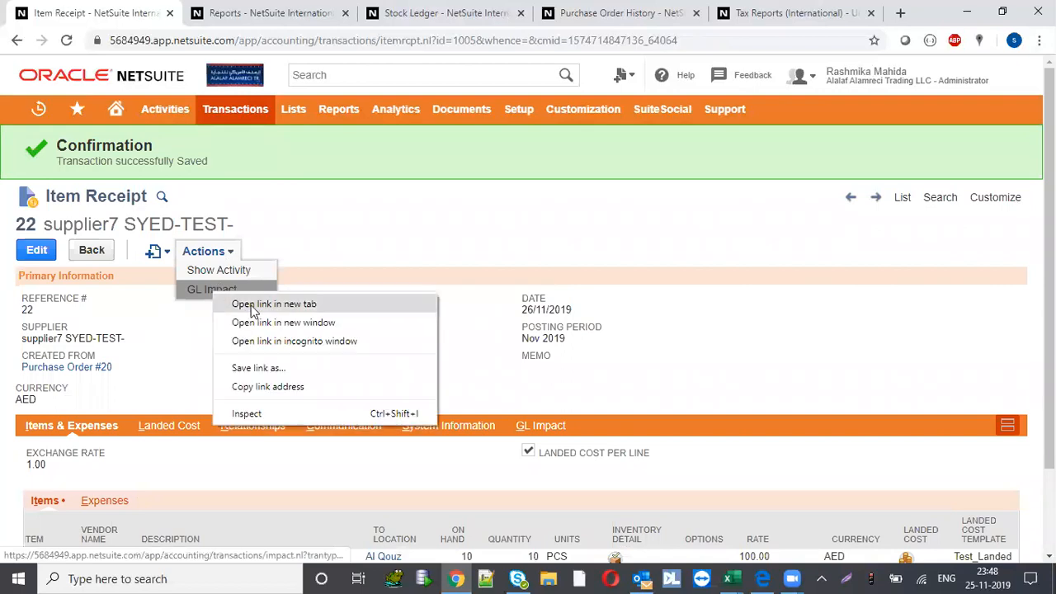
pyautogui.click(255, 302)
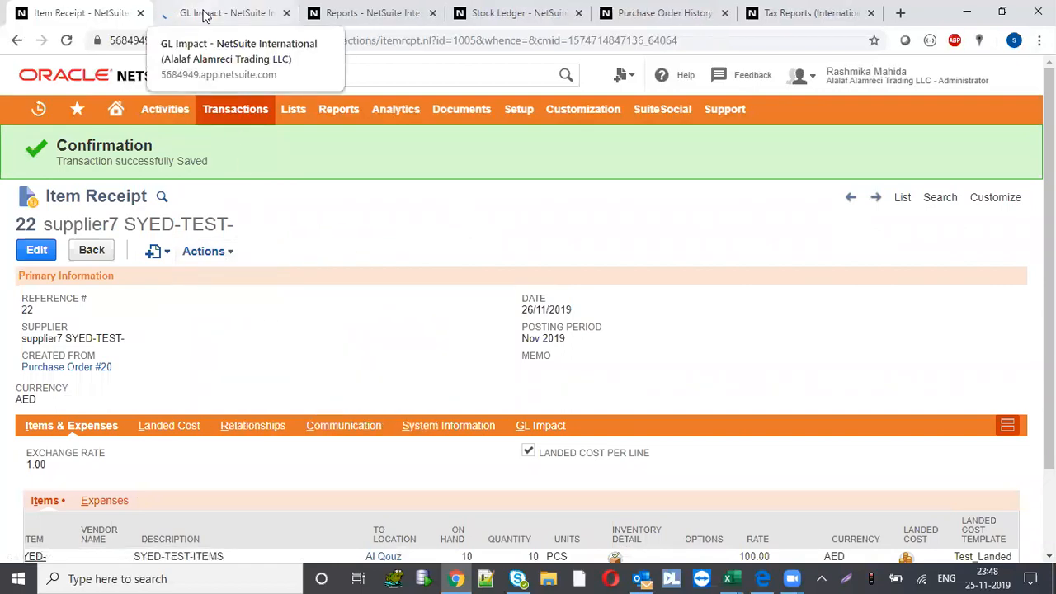
pyautogui.click(222, 13)
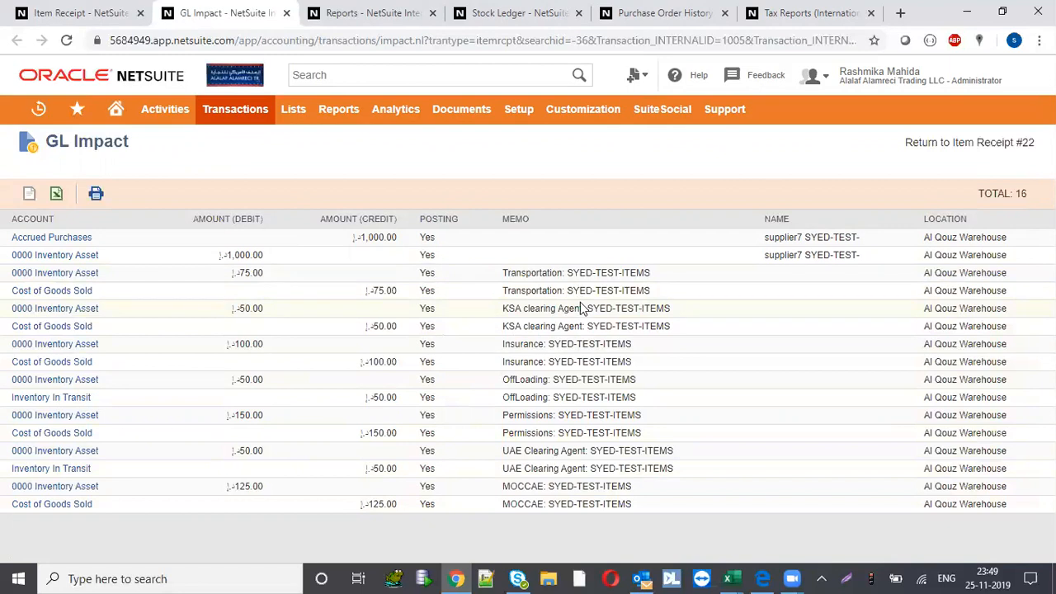
pyautogui.click(286, 13)
# Refresh the Stock Ledger report for 1/11/2019 to 26/11/2019 to check the received item's quantity and value.
pyautogui.scroll(-2, 360, 253)
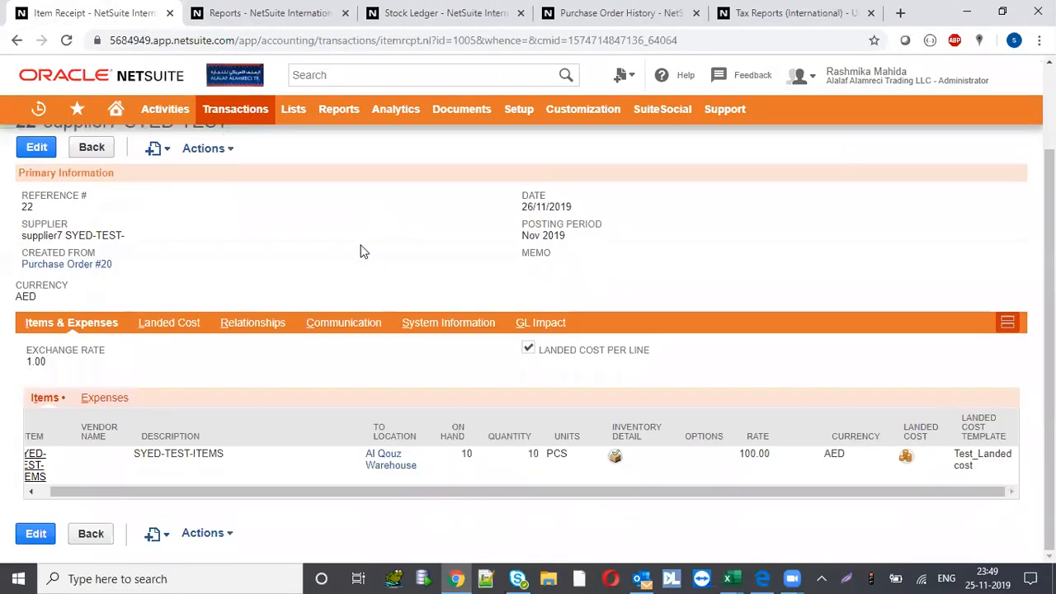
pyautogui.scroll(2, 361, 253)
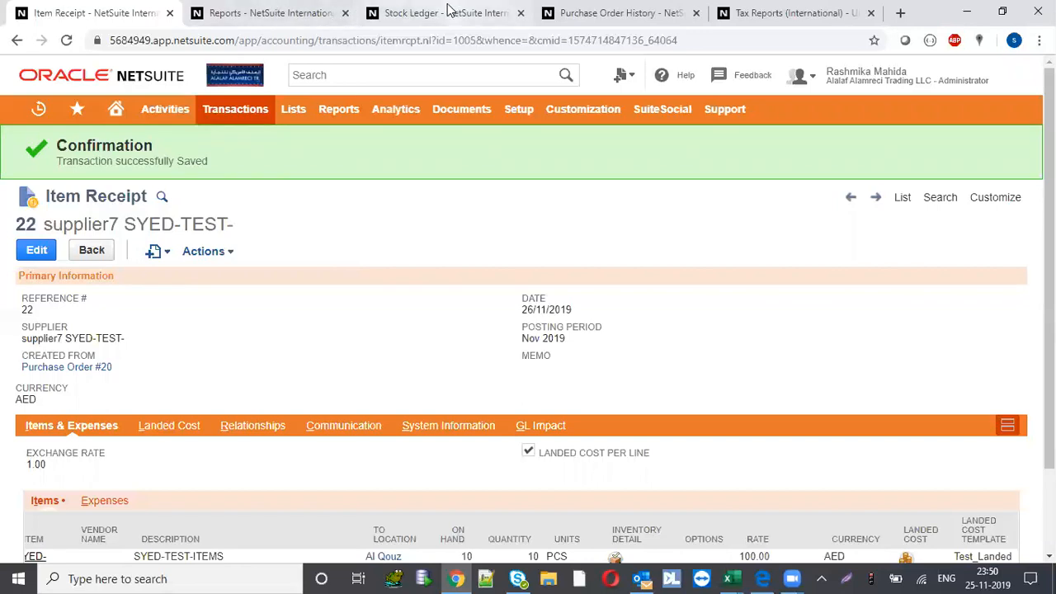
pyautogui.click(617, 10)
pyautogui.click(437, 13)
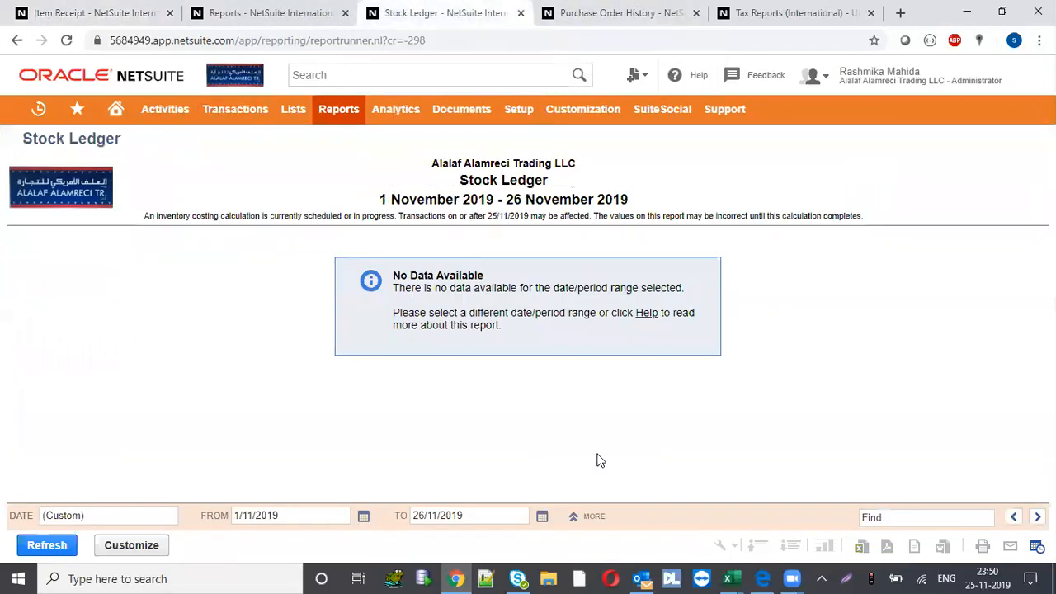
pyautogui.click(50, 546)
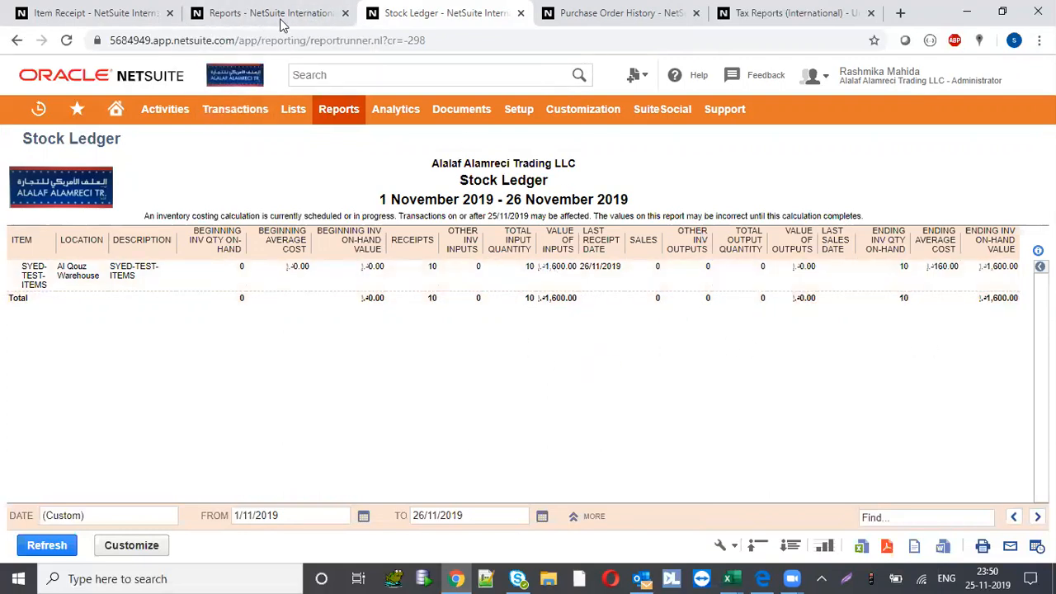
# Open the Bill Purchase Orders page from the payables transactions and submit the listed purchase order for invoicing.
pyautogui.click(91, 12)
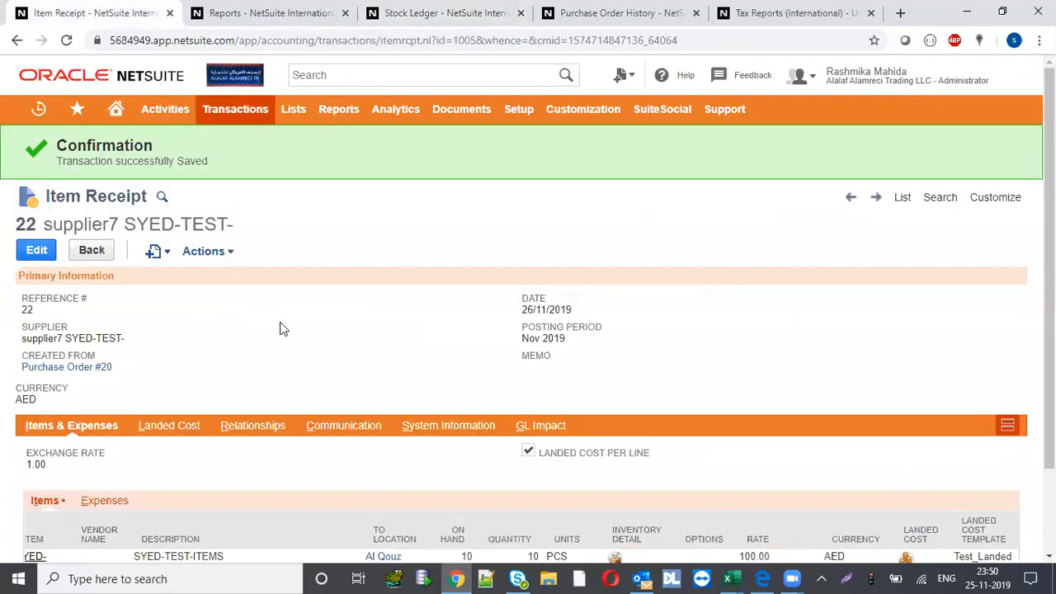
pyautogui.scroll(-2, 281, 326)
pyautogui.scroll(2, 368, 324)
pyautogui.moveTo(222, 120)
pyautogui.moveTo(227, 198)
pyautogui.moveTo(228, 221)
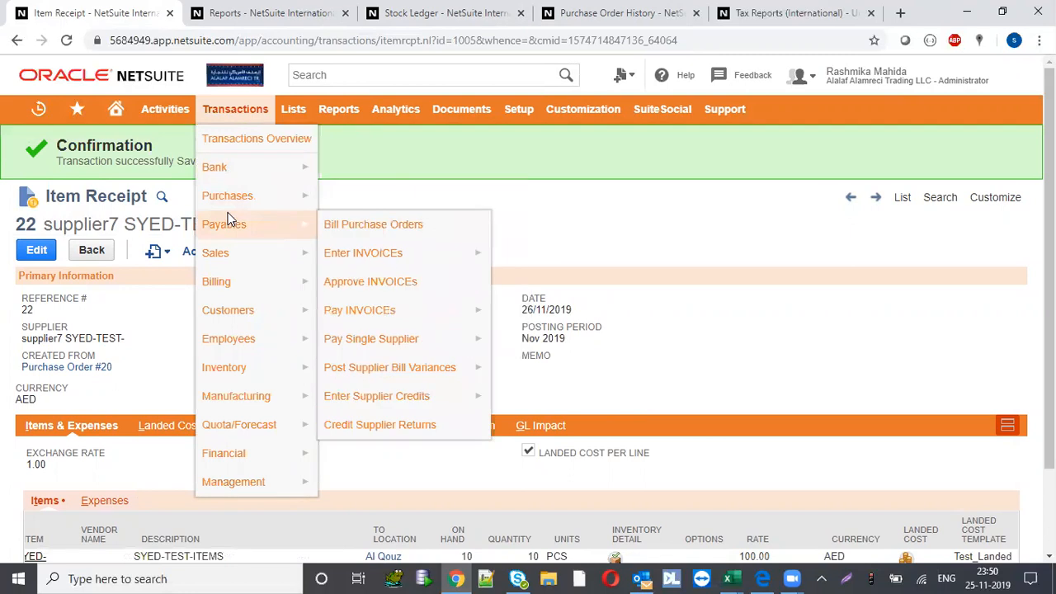
pyautogui.click(375, 234)
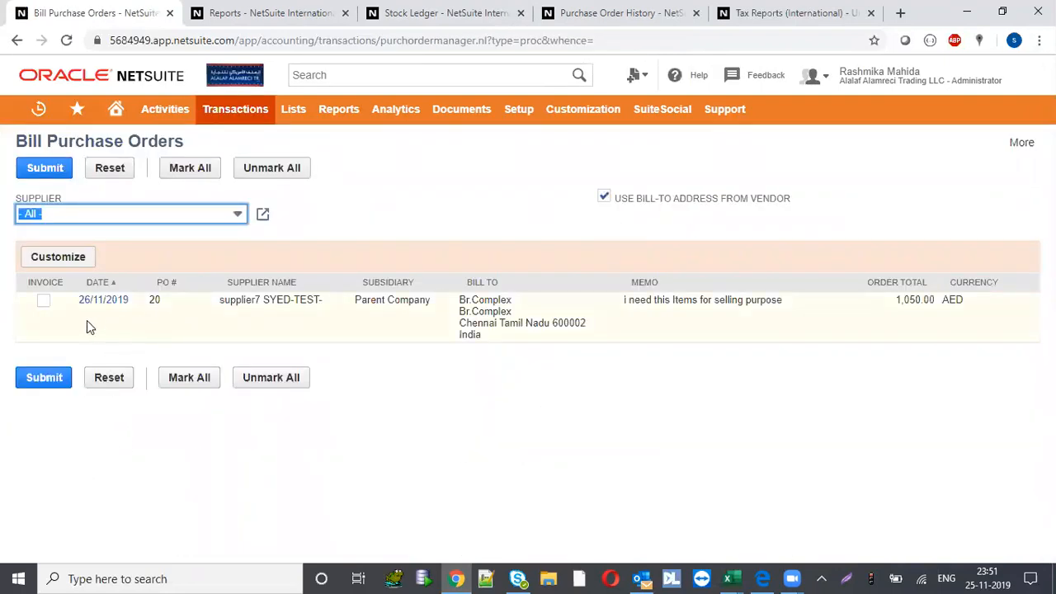
pyautogui.click(43, 303)
pyautogui.click(42, 171)
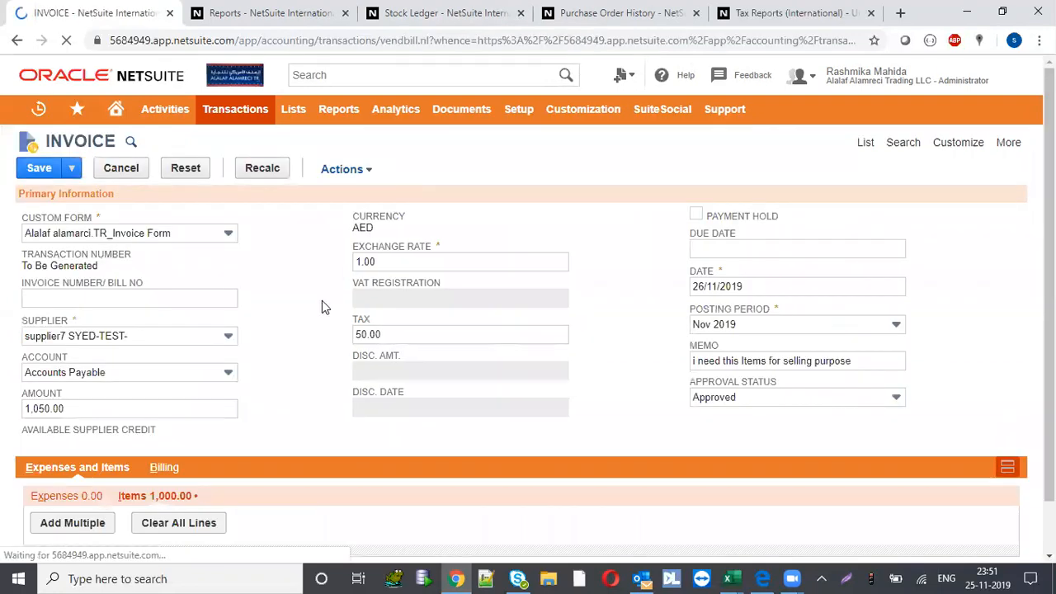
# Review the new supplier invoice's header fields, item line amounts and tax, and payment hold option, leaving payment hold off.
pyautogui.scroll(-1, 612, 242)
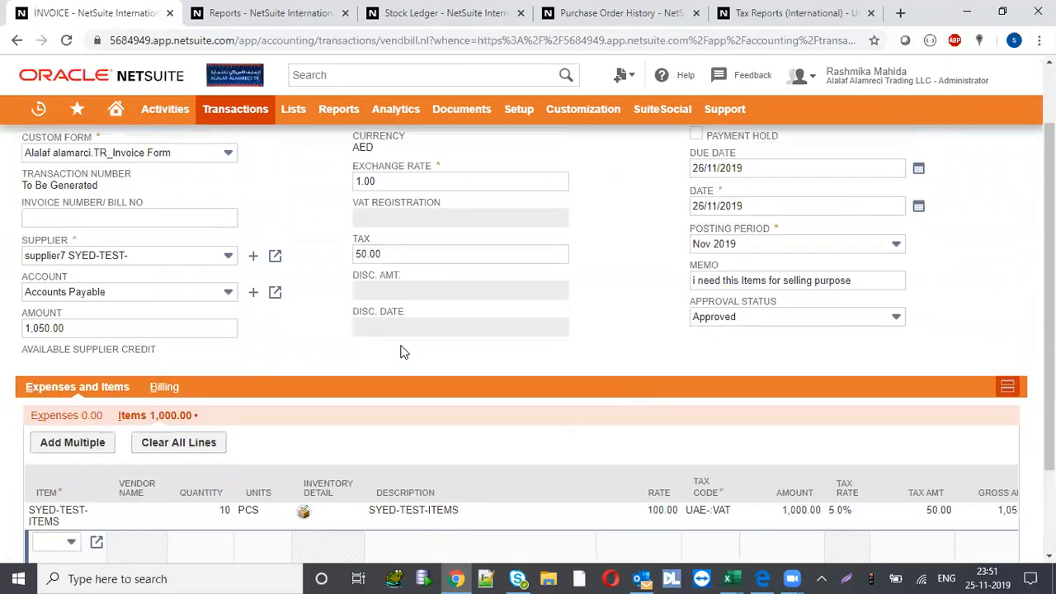
pyautogui.scroll(3, 400, 349)
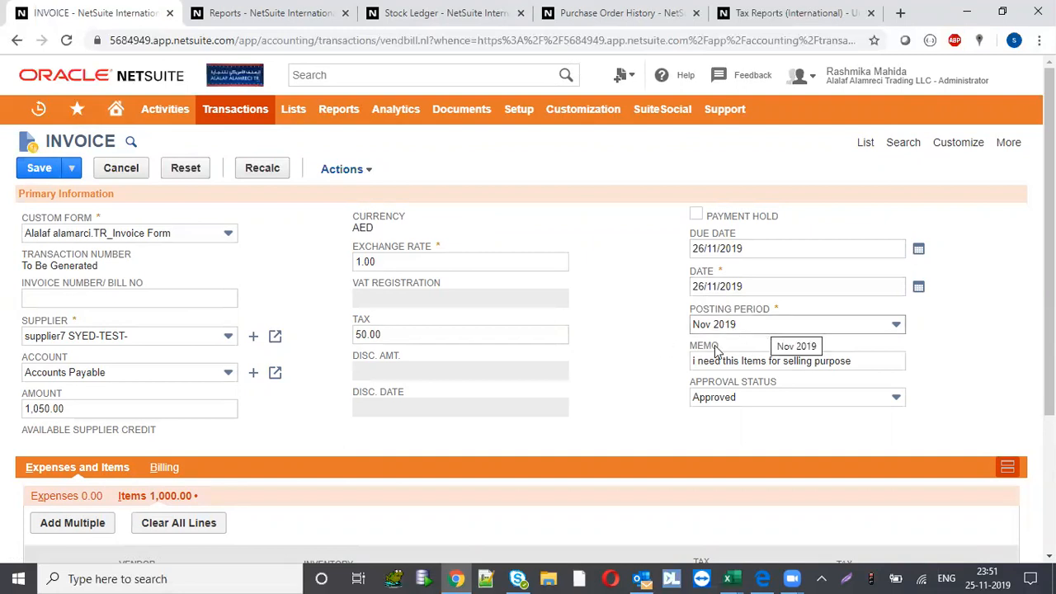
pyautogui.scroll(-3, 623, 398)
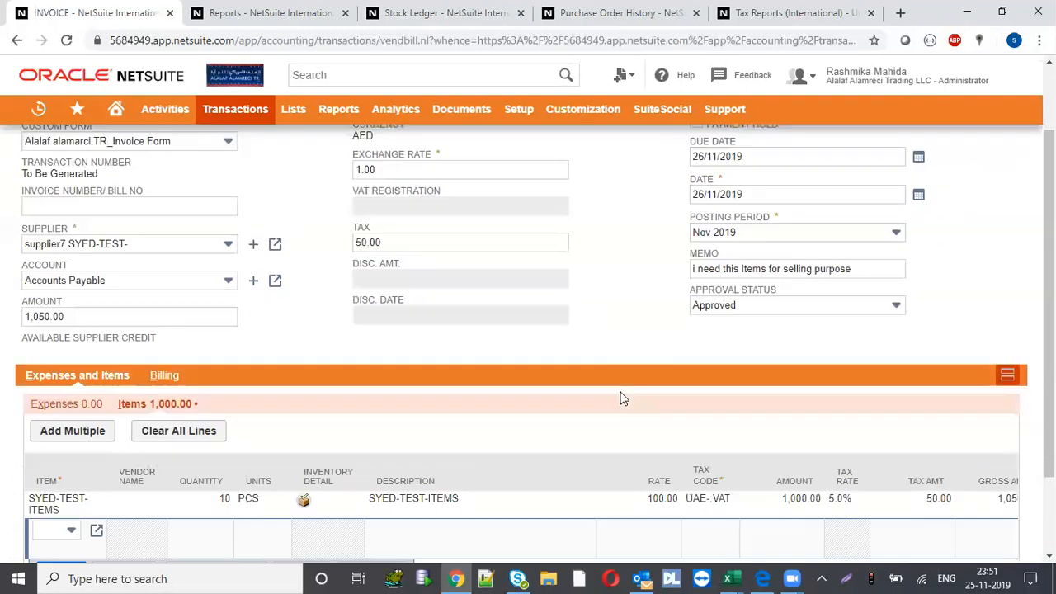
pyautogui.moveTo(357, 492)
pyautogui.mouseDown()
pyautogui.moveTo(765, 497)
pyautogui.moveTo(370, 497)
pyautogui.mouseUp()
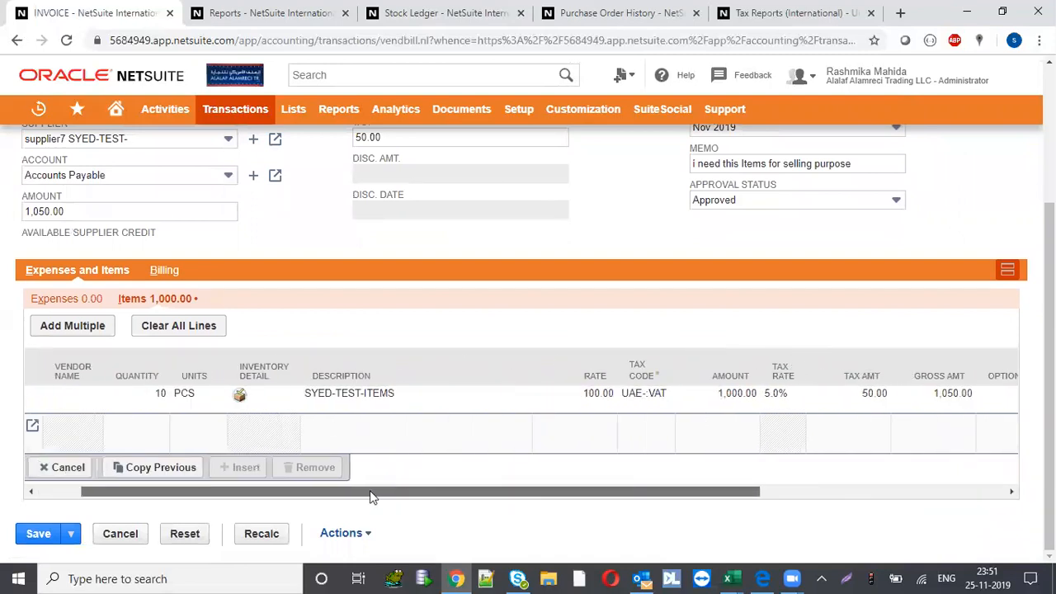
pyautogui.scroll(3, 675, 267)
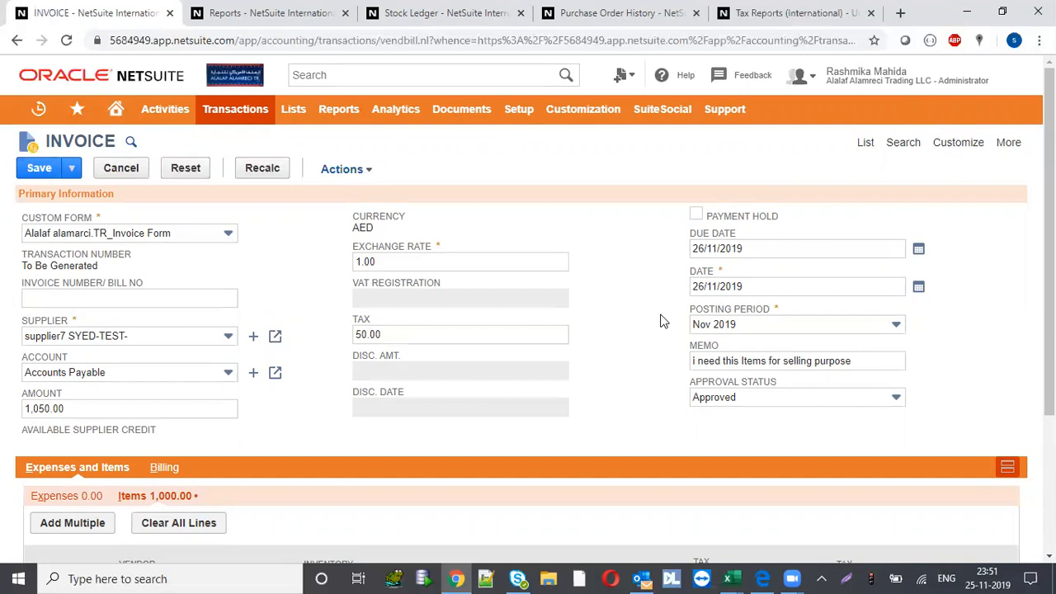
pyautogui.click(695, 215)
pyautogui.click(696, 216)
# Set the supplier invoice's billing terms to Due on receipt and save the invoice.
pyautogui.click(163, 468)
pyautogui.scroll(-2, 493, 418)
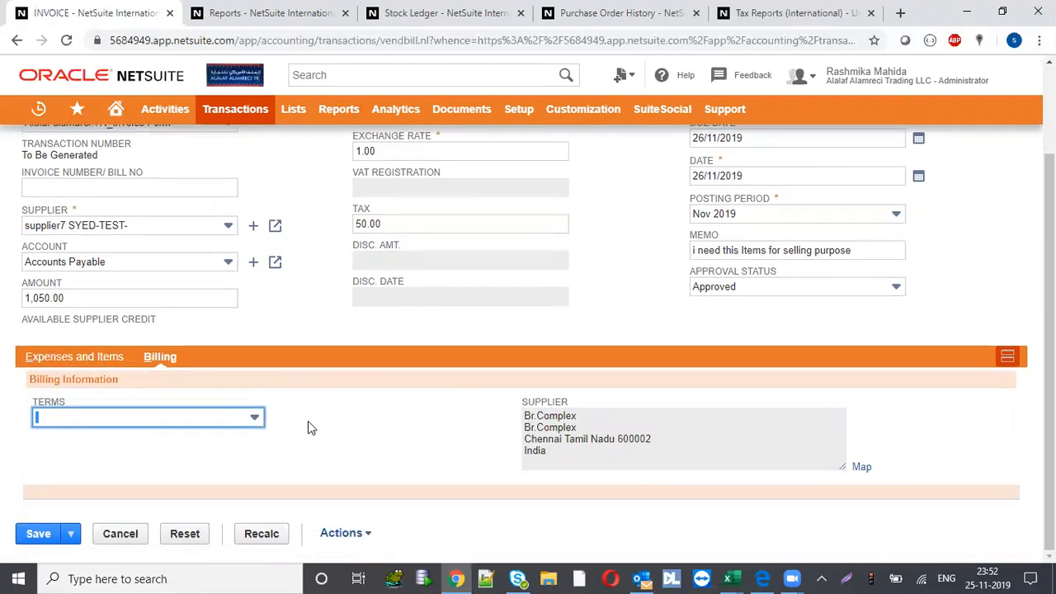
pyautogui.click(255, 418)
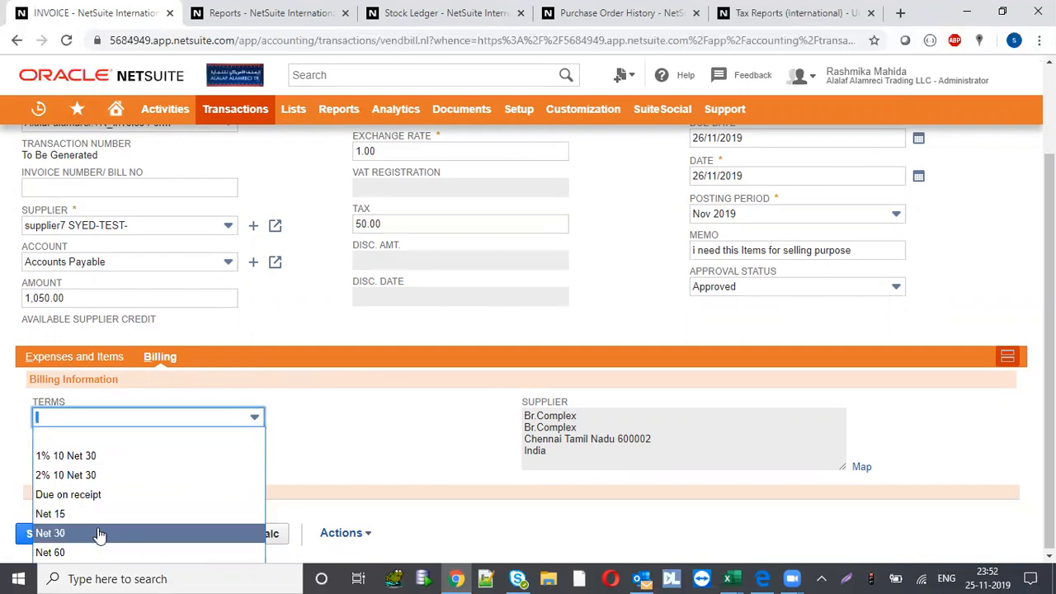
pyautogui.click(82, 495)
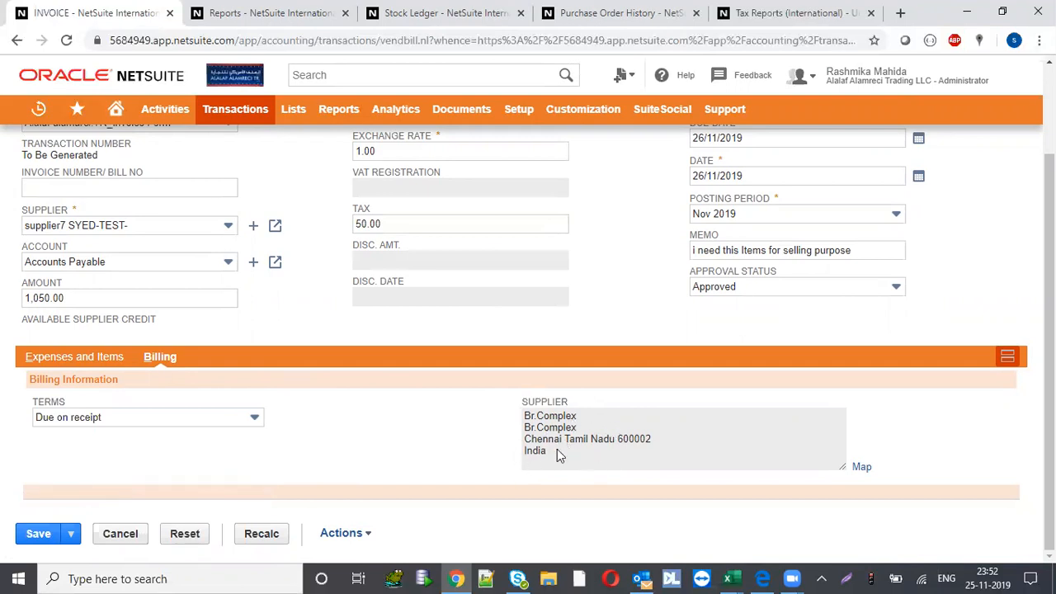
pyautogui.click(36, 358)
pyautogui.scroll(3, 235, 410)
pyautogui.click(39, 168)
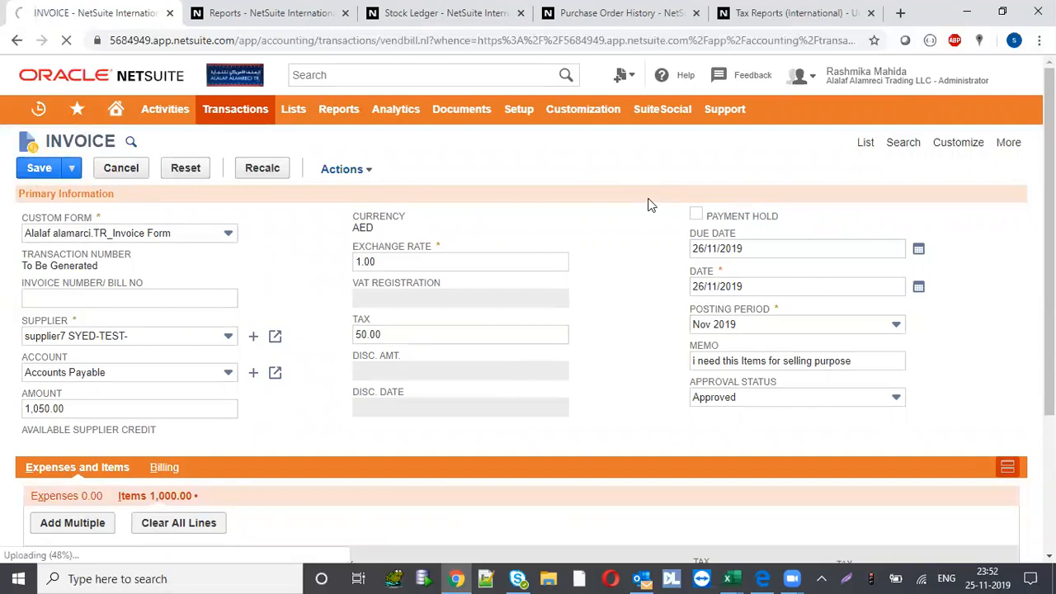
# Refresh the Purchase Order History and Stock Ledger reports to check the order's billing status and the item's stock value.
pyautogui.click(588, 19)
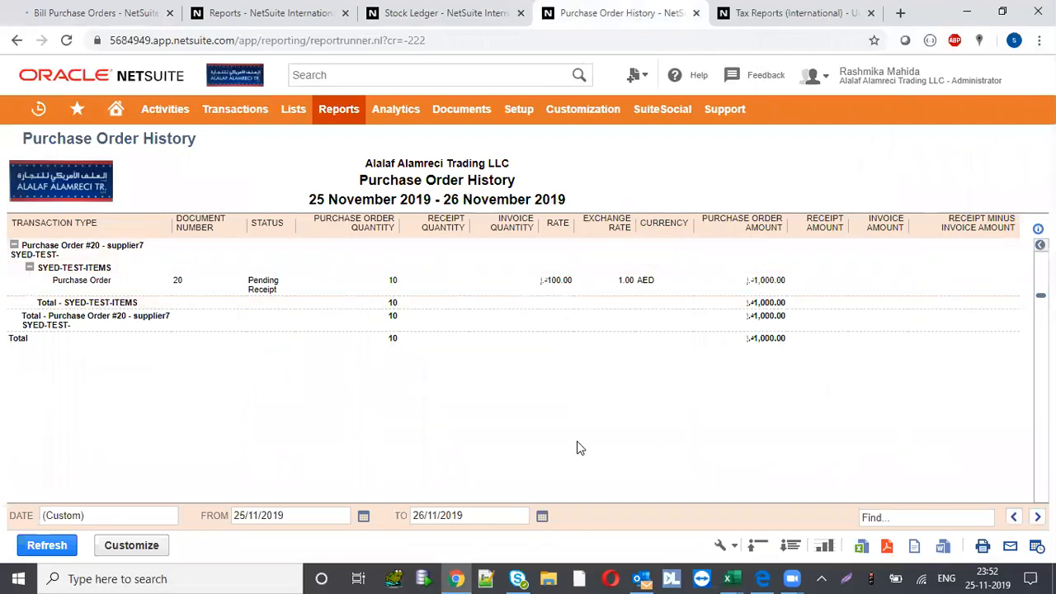
pyautogui.click(83, 12)
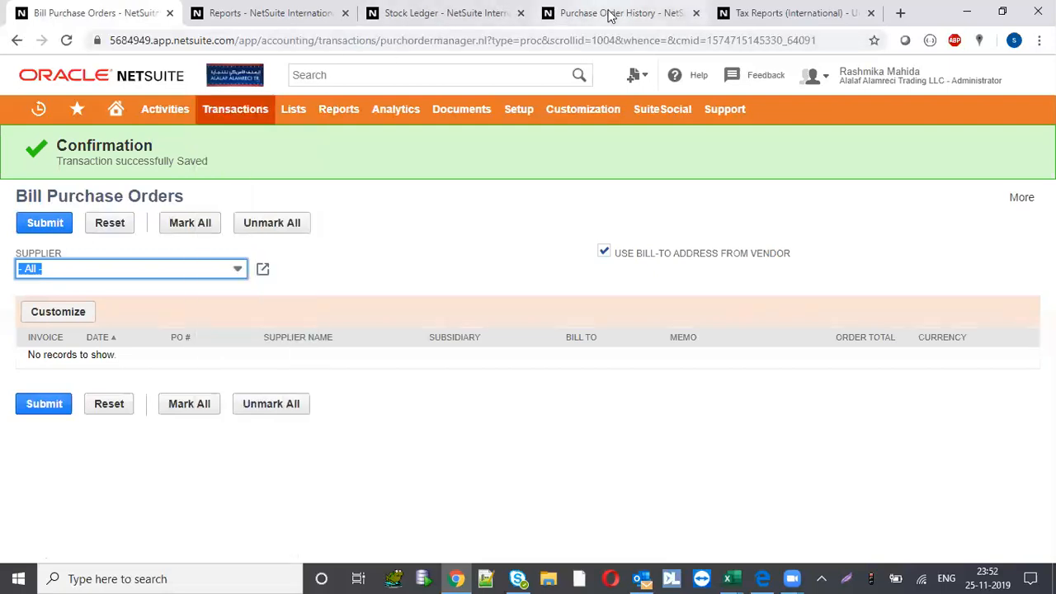
pyautogui.click(581, 13)
pyautogui.click(47, 545)
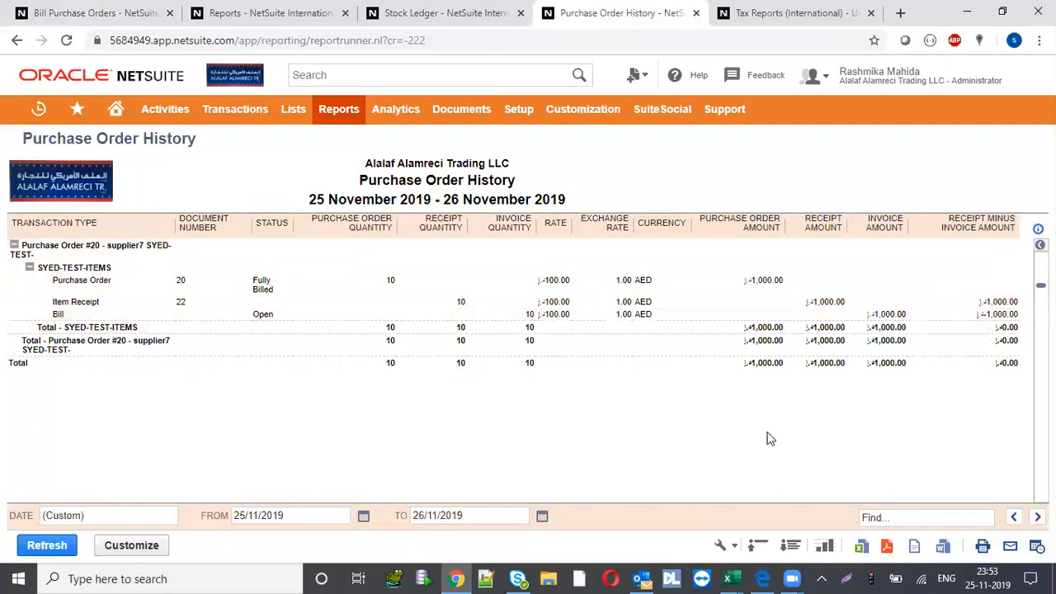
pyautogui.click(468, 18)
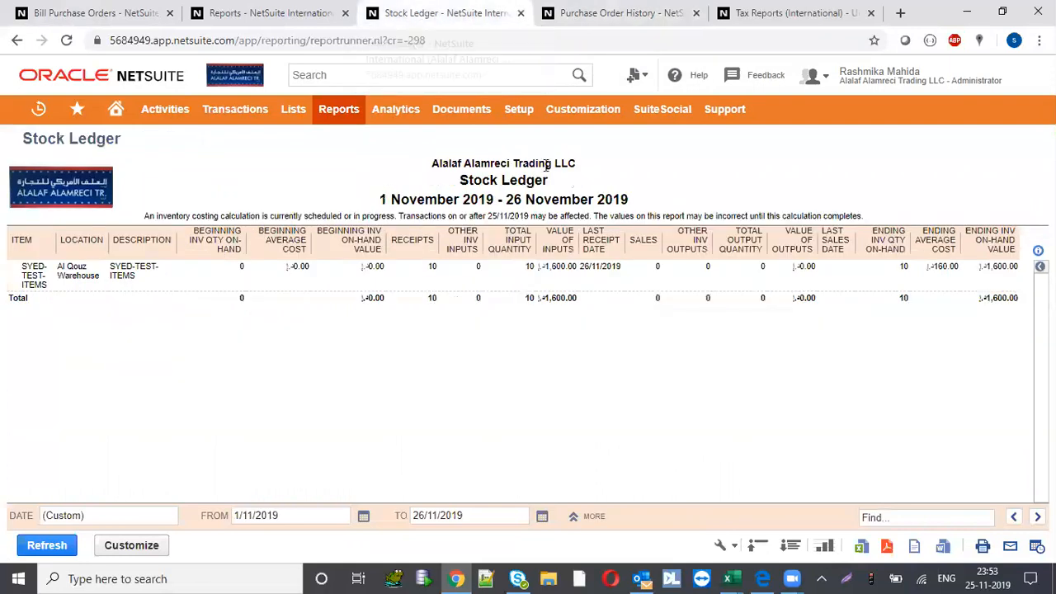
pyautogui.click(49, 545)
# Refresh the United Arab Emirates tax report for Nov 2019 and examine the input VAT and net VAT due sections.
pyautogui.click(756, 12)
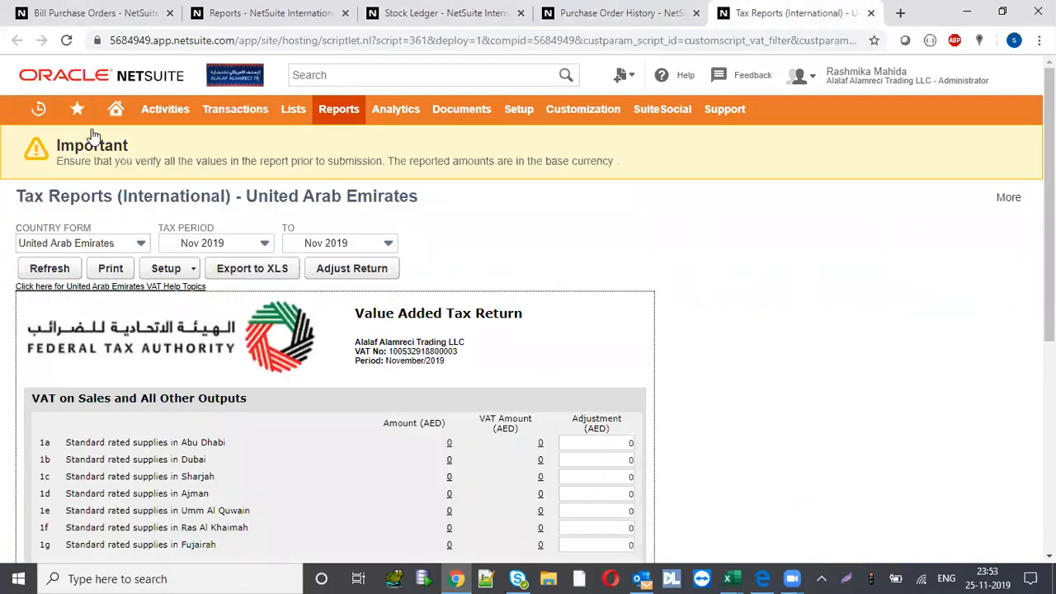
pyautogui.click(71, 274)
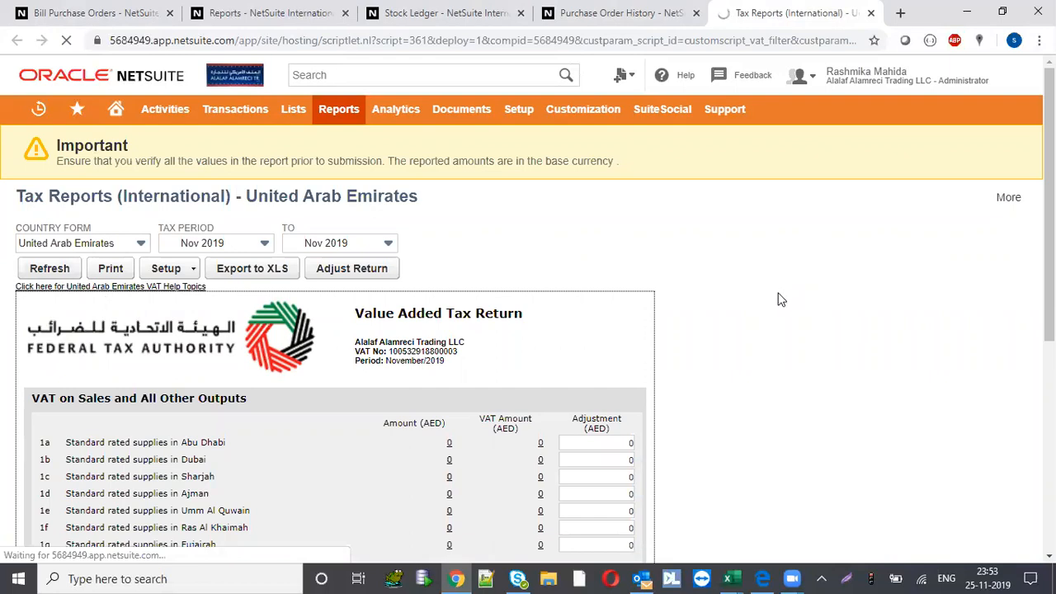
pyautogui.scroll(-2, 781, 300)
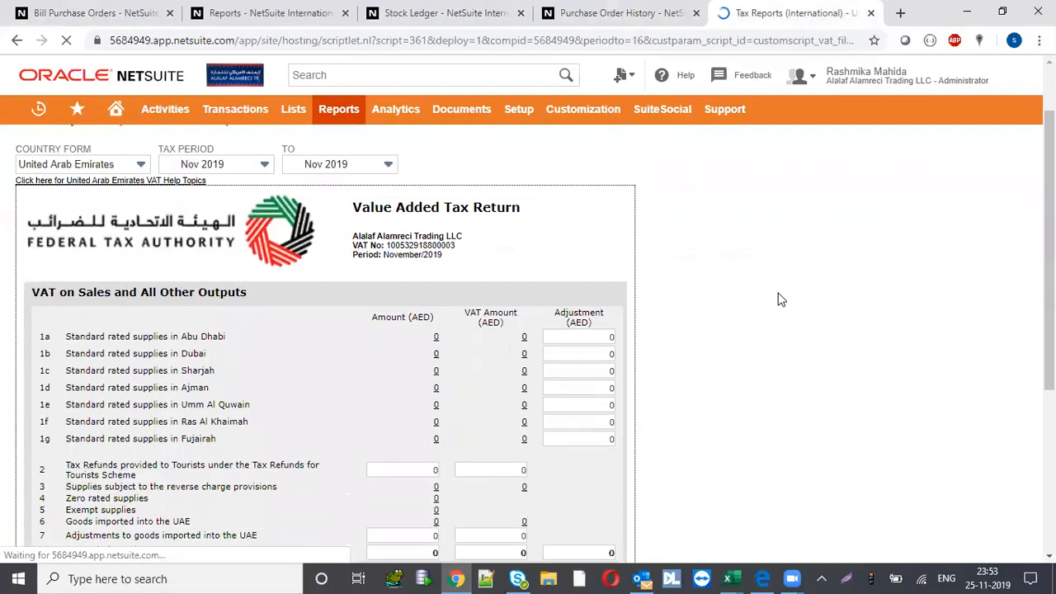
pyautogui.scroll(-3, 779, 298)
pyautogui.scroll(-4, 783, 329)
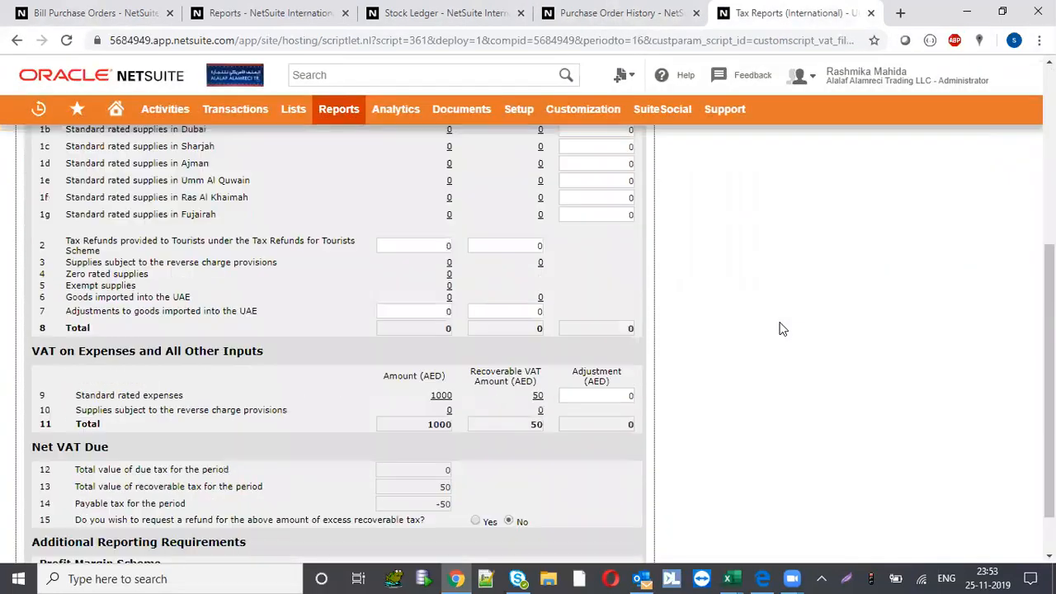
pyautogui.scroll(-1, 783, 330)
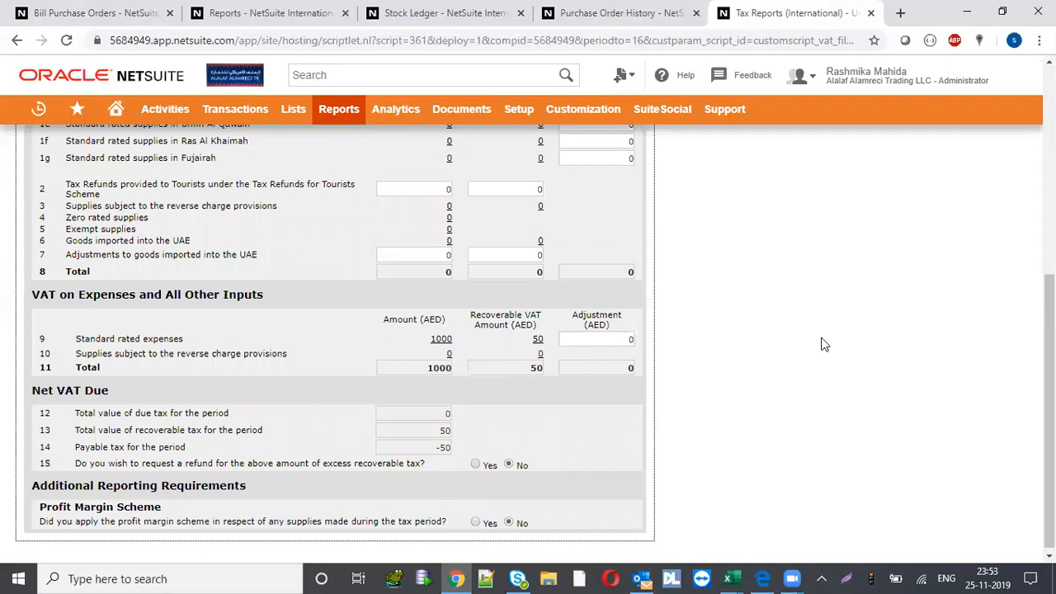
pyautogui.scroll(4, 821, 344)
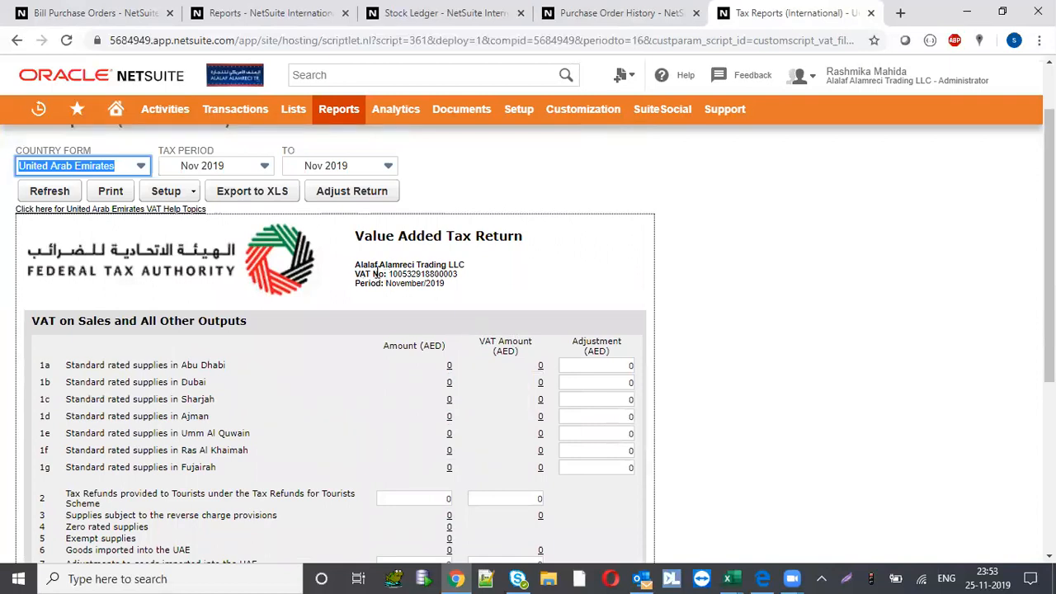
pyautogui.scroll(-4, 768, 289)
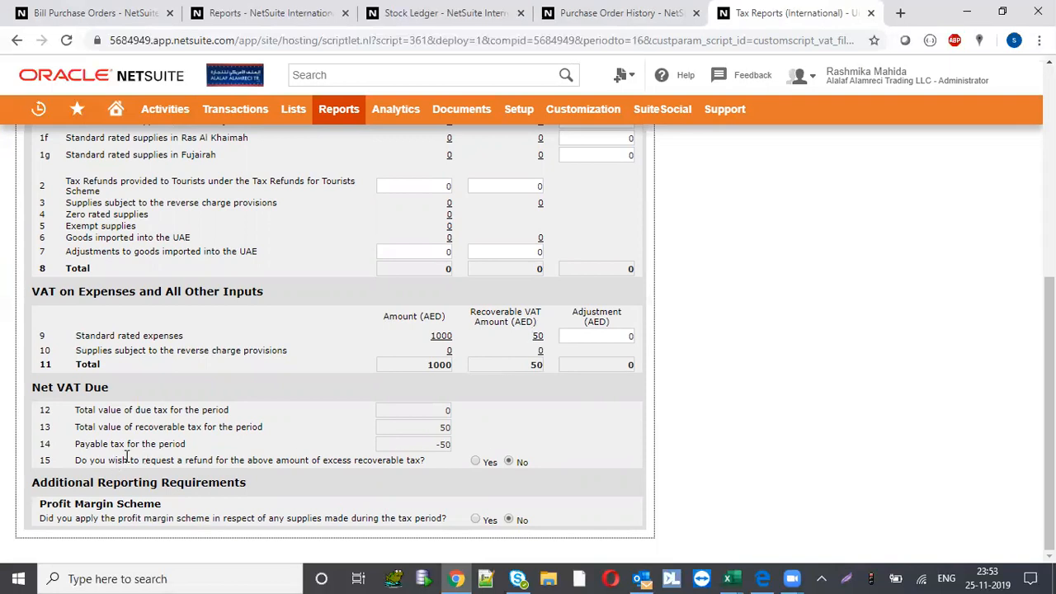
pyautogui.scroll(1, 771, 442)
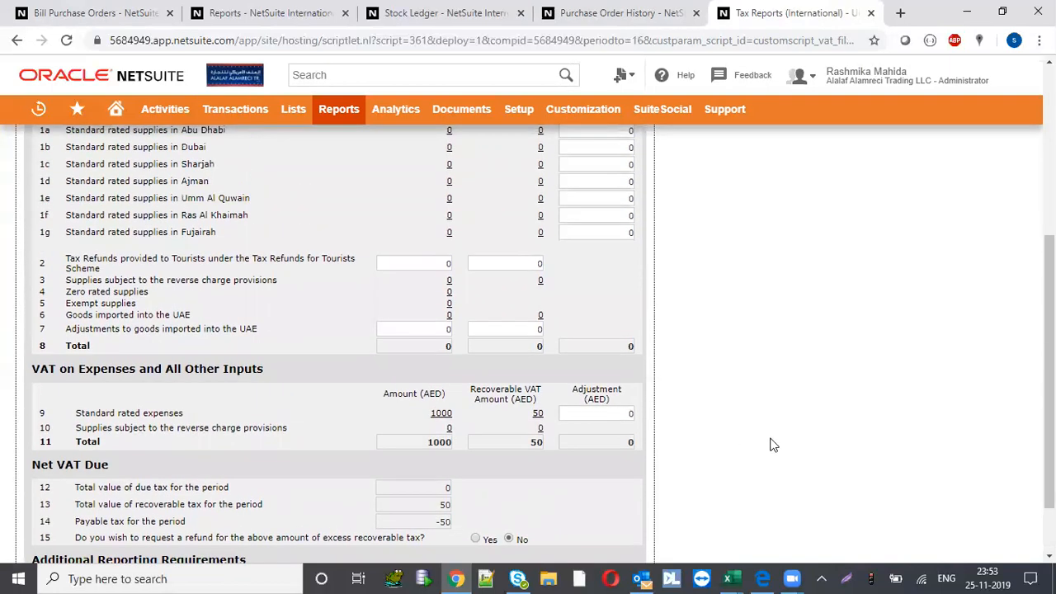
pyautogui.scroll(3, 772, 446)
pyautogui.scroll(-4, 781, 439)
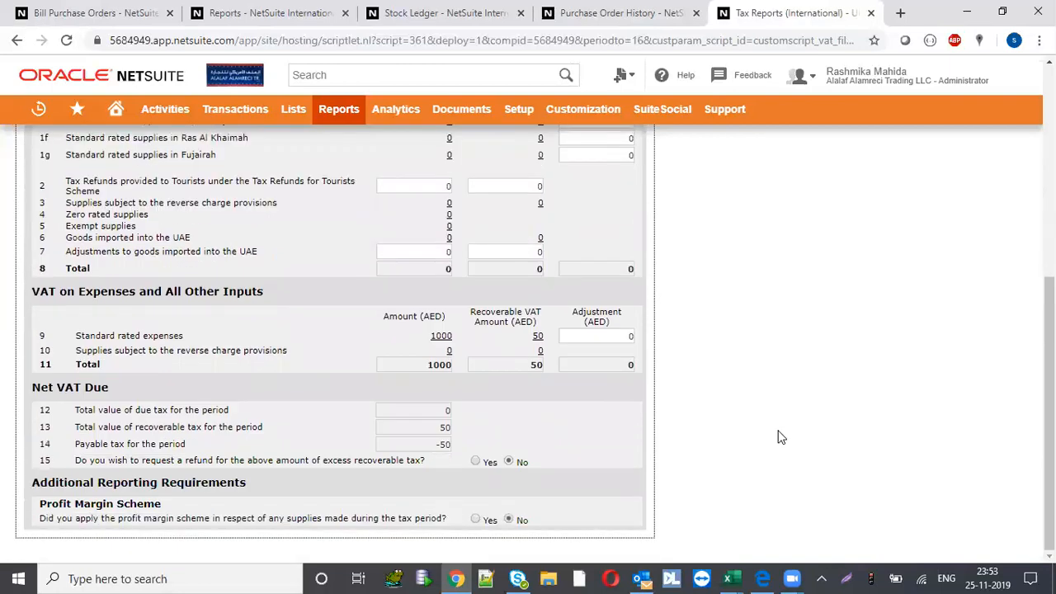
pyautogui.scroll(5, 780, 433)
pyautogui.scroll(-2, 778, 426)
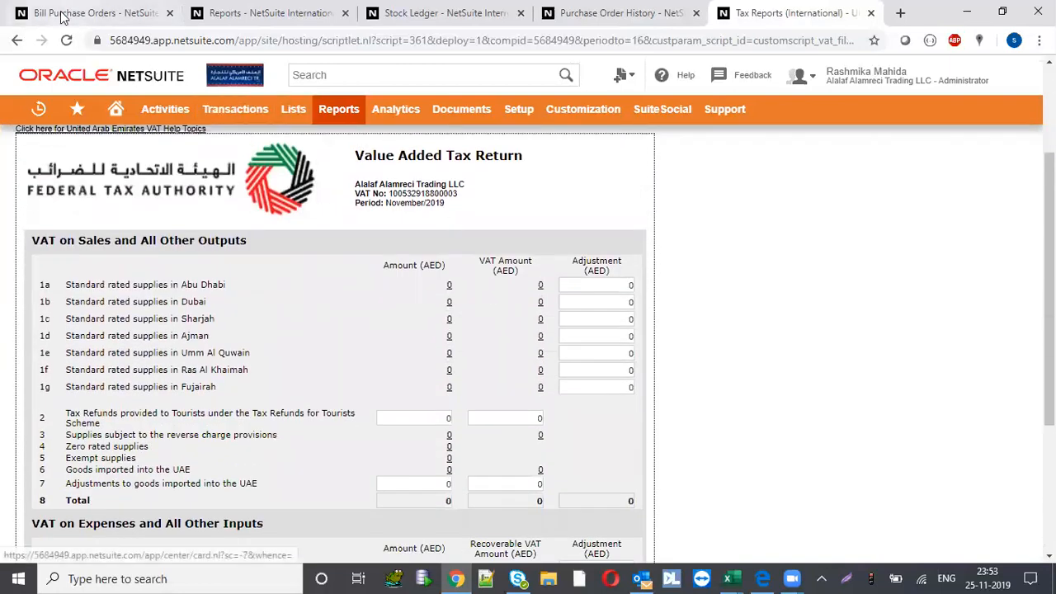
# Return to the Bill Purchase Orders page and open the Pay Invoices form from the payables transactions.
pyautogui.click(64, 15)
pyautogui.moveTo(217, 115)
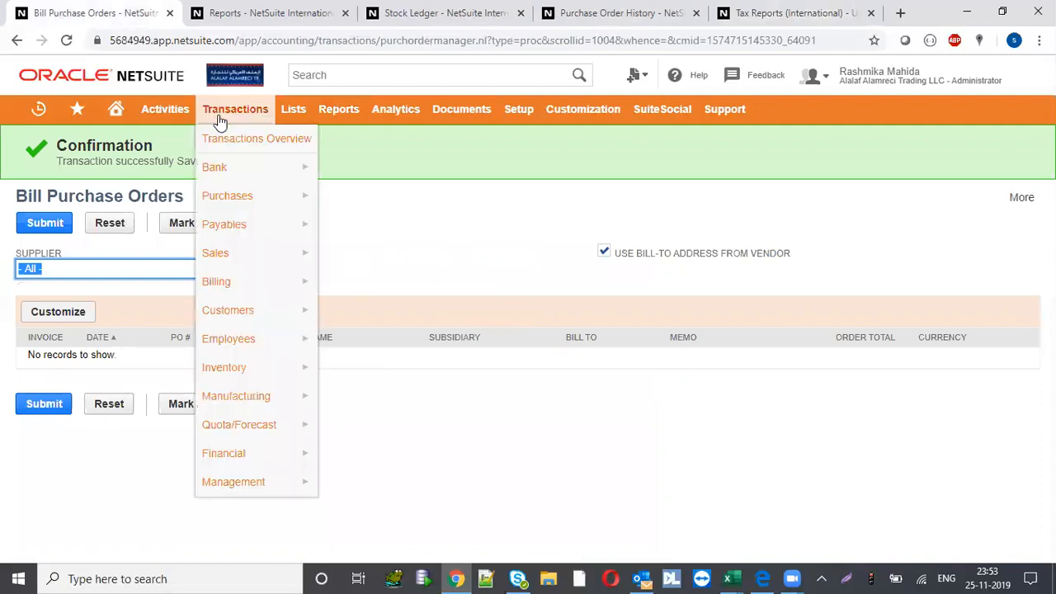
pyautogui.moveTo(221, 223)
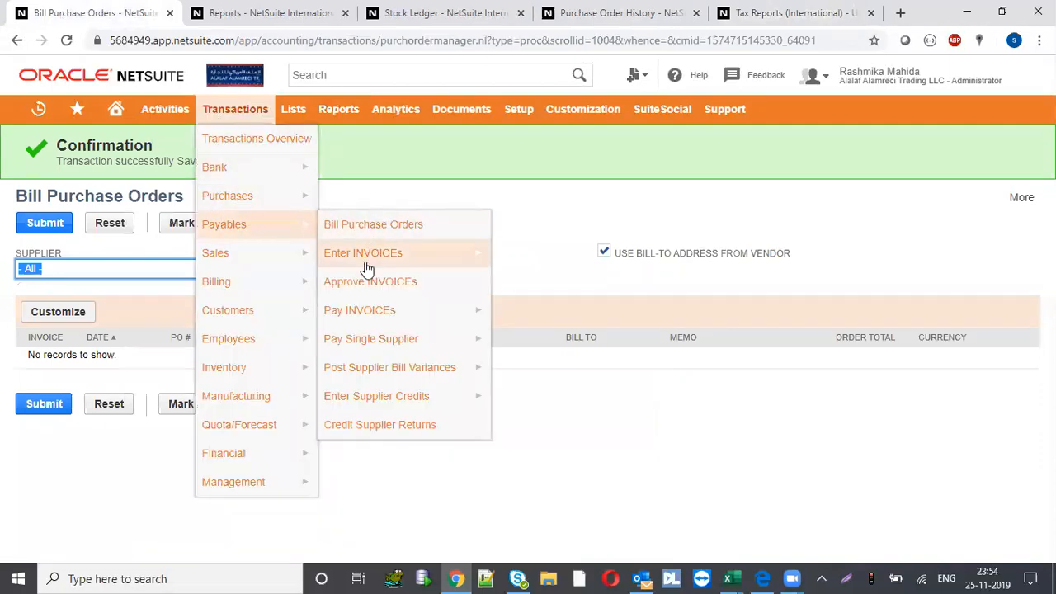
pyautogui.click(363, 318)
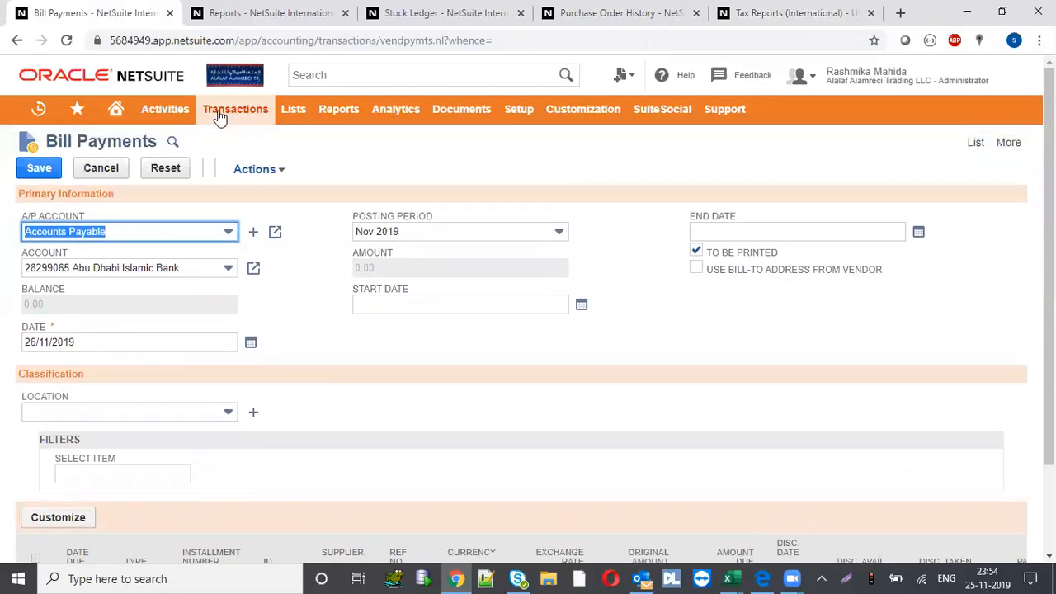
pyautogui.moveTo(219, 118)
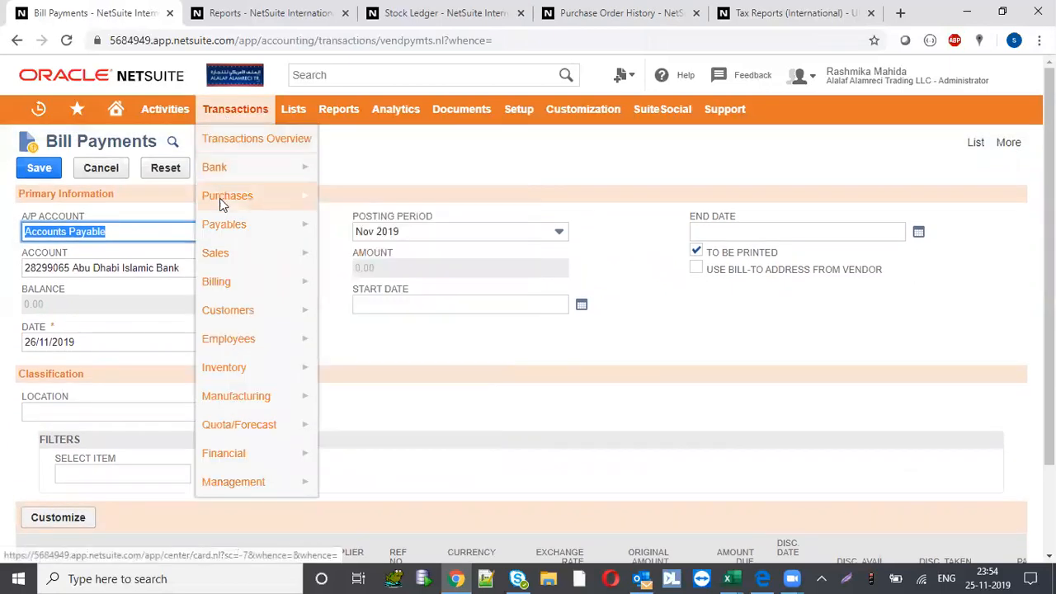
pyautogui.moveTo(217, 224)
pyautogui.moveTo(344, 318)
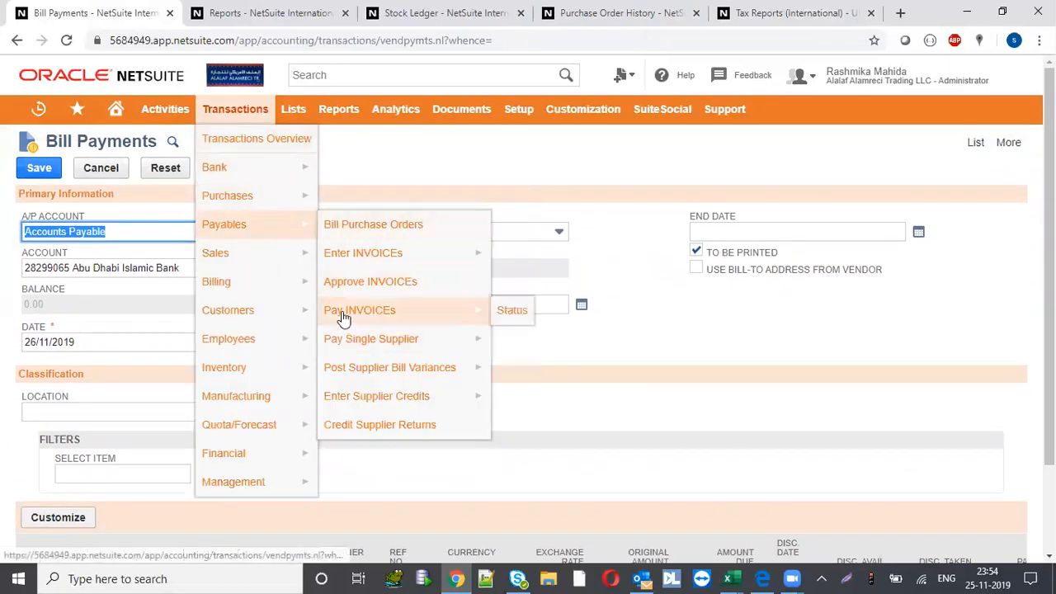
pyautogui.click(363, 185)
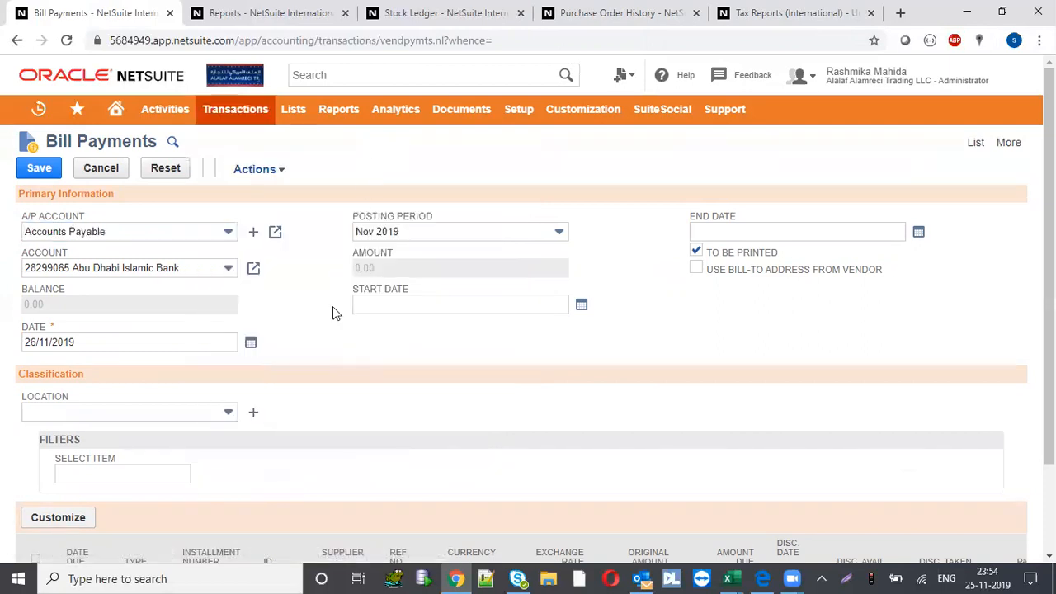
# Select the SYED-TEST- supplier invoice for payment and check its payment amount.
pyautogui.scroll(-3, 311, 382)
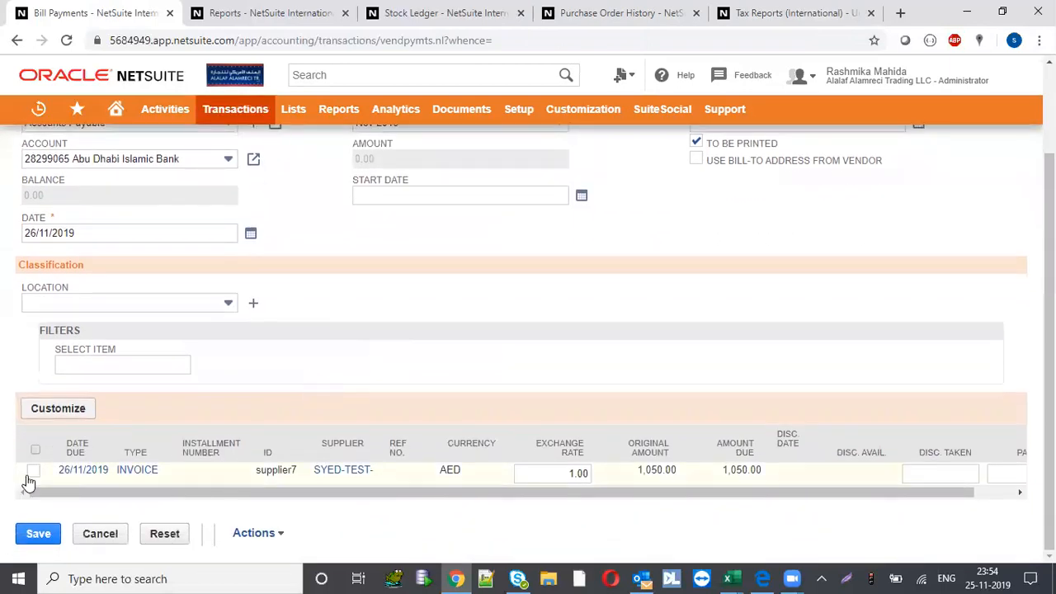
pyautogui.click(33, 472)
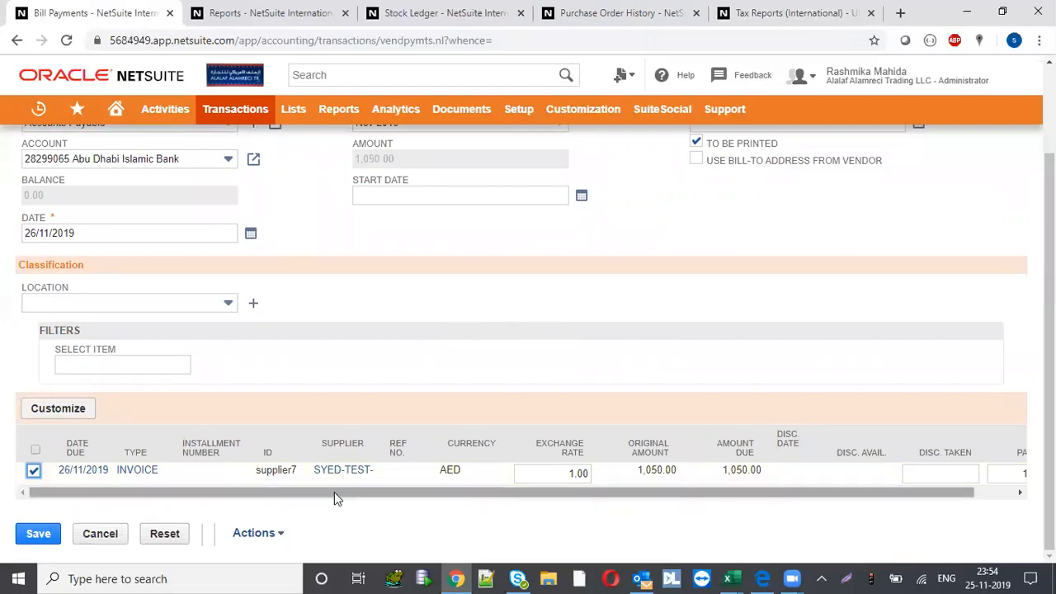
pyautogui.moveTo(336, 495); pyautogui.dragTo(475, 500)
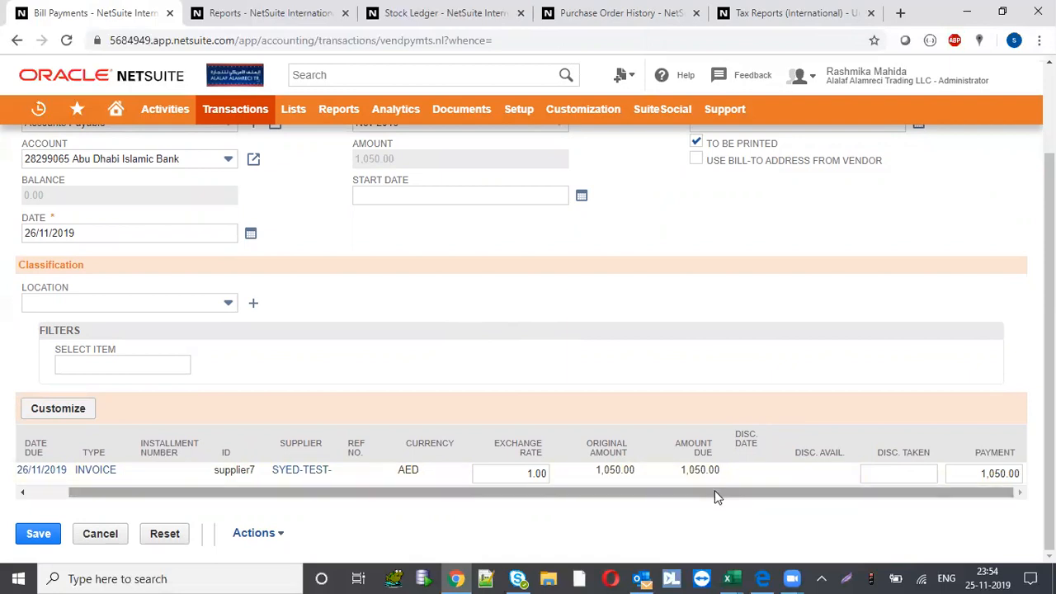
pyautogui.moveTo(715, 491); pyautogui.dragTo(547, 510)
pyautogui.scroll(3, 377, 385)
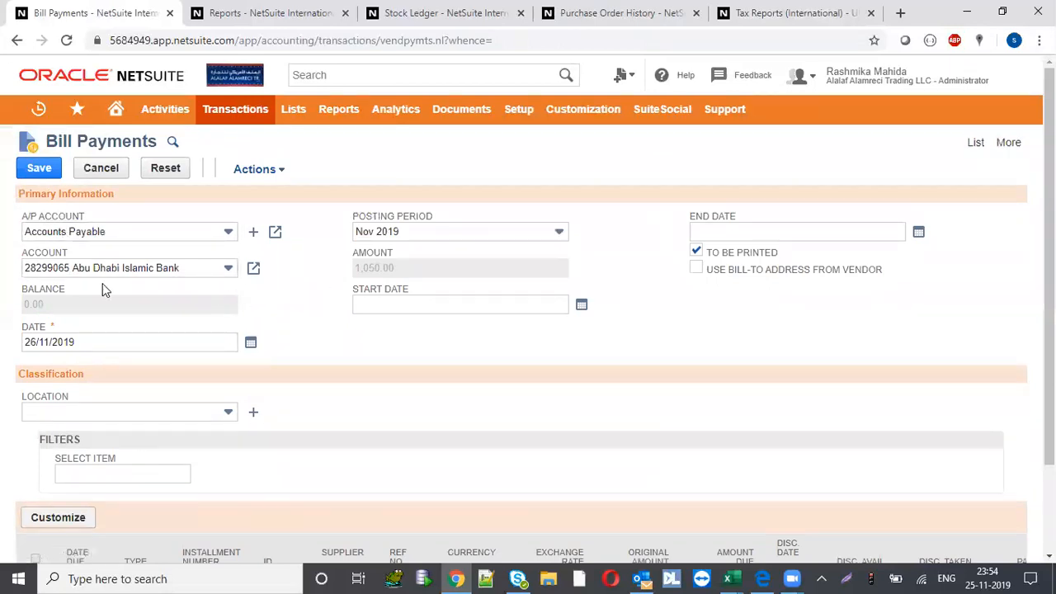
# Keep Abu Dhabi Islamic Bank as the payment account and set the bill payment's location to Al Qouz Warehouse.
pyautogui.click(228, 273)
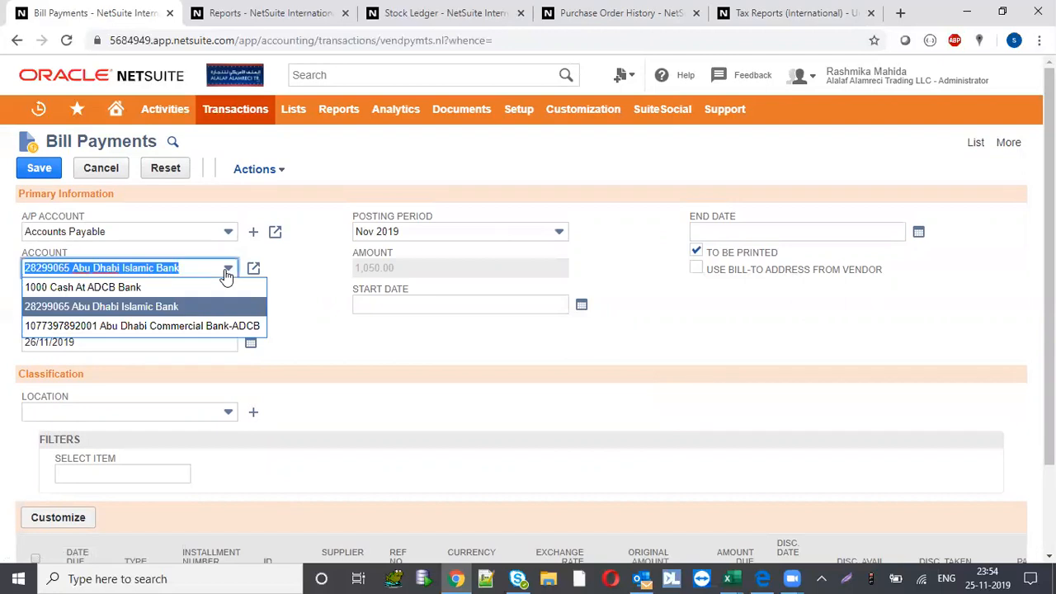
pyautogui.click(142, 312)
pyautogui.click(315, 312)
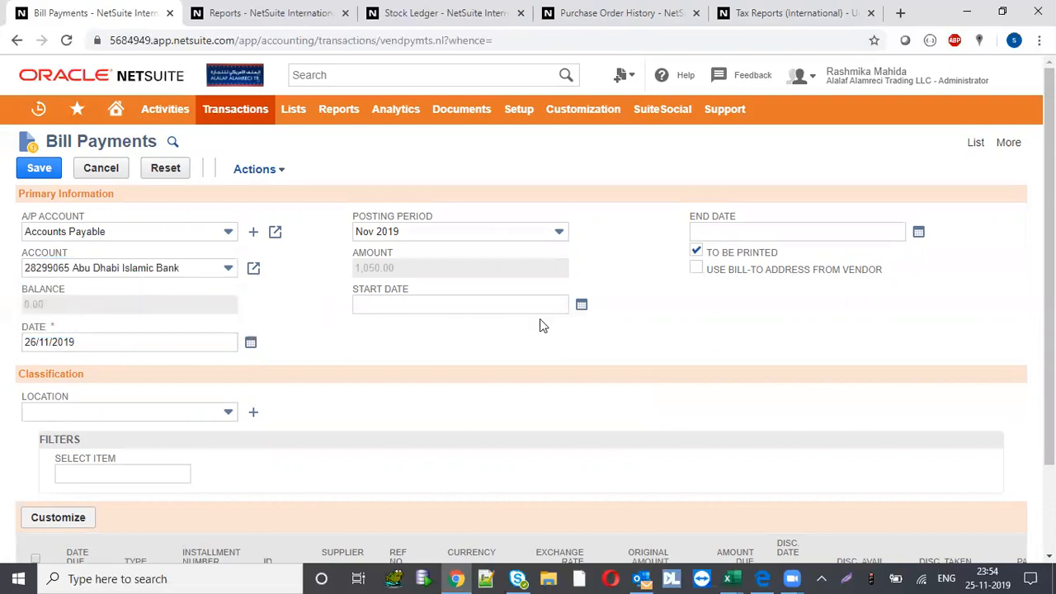
pyautogui.scroll(-1, 326, 356)
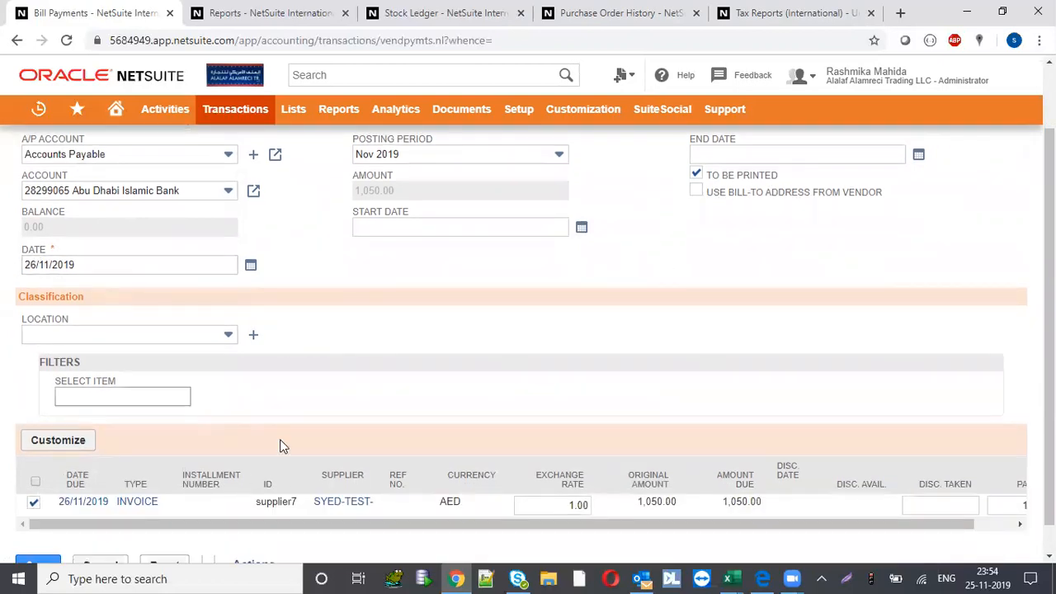
pyautogui.click(229, 340)
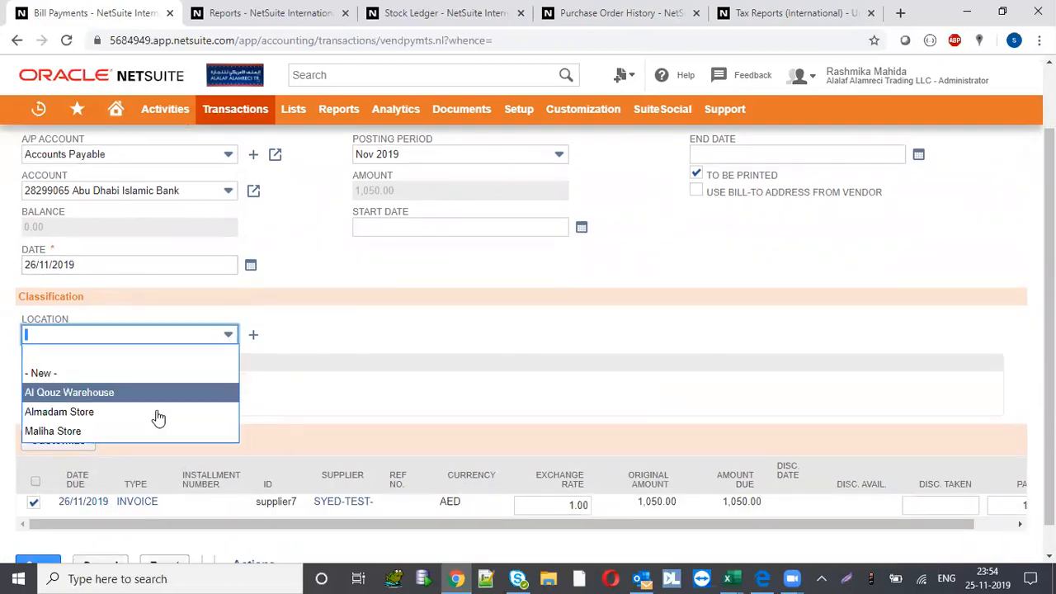
pyautogui.click(95, 395)
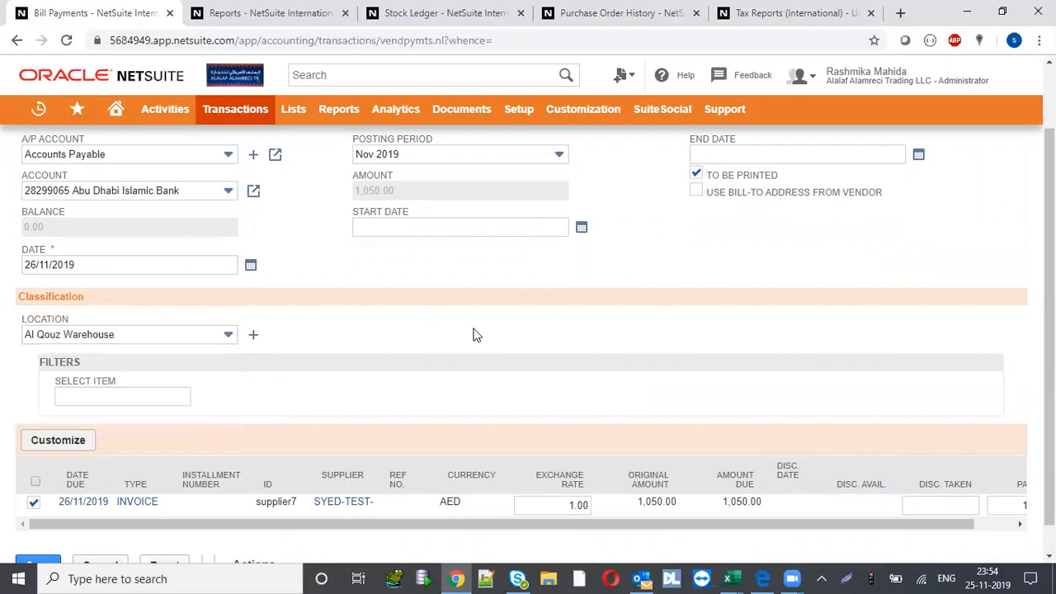
pyautogui.scroll(-1, 472, 337)
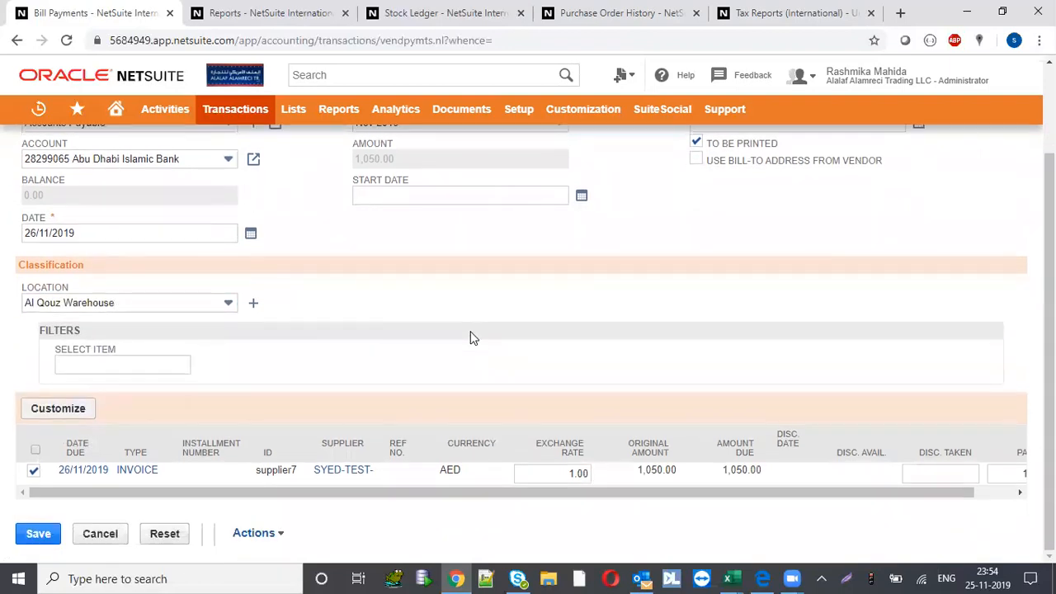
pyautogui.scroll(3, 394, 381)
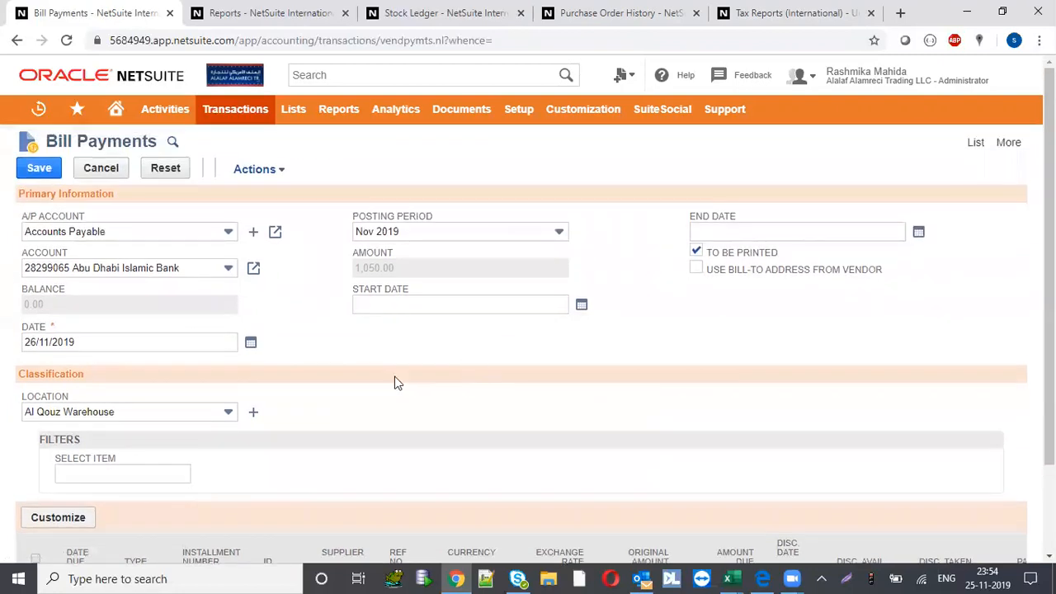
# Save the bill payment, refresh its processing status and open the completed payment record to review it.
pyautogui.click(31, 169)
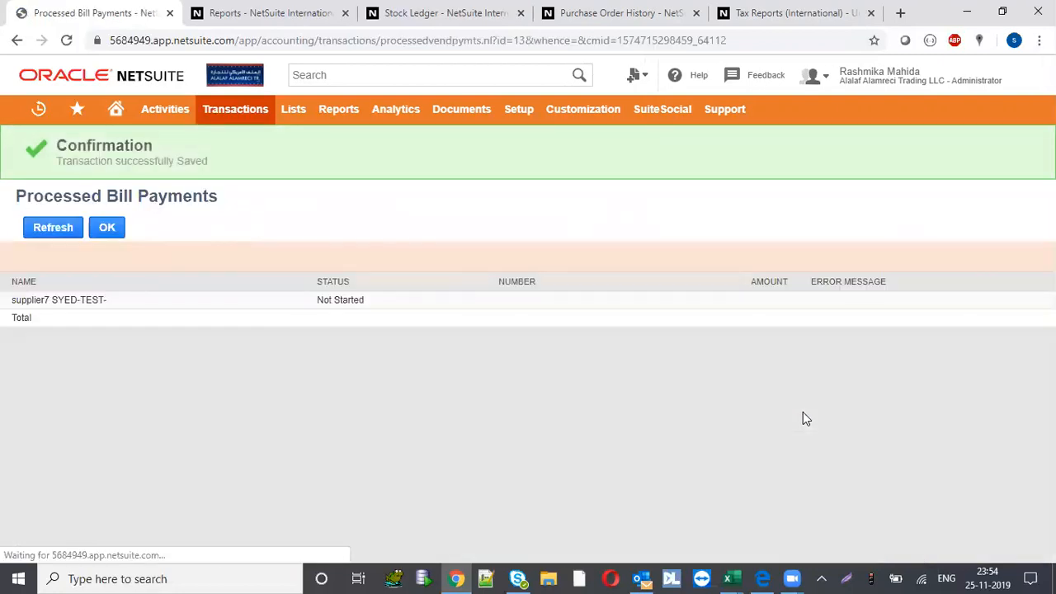
pyautogui.click(56, 230)
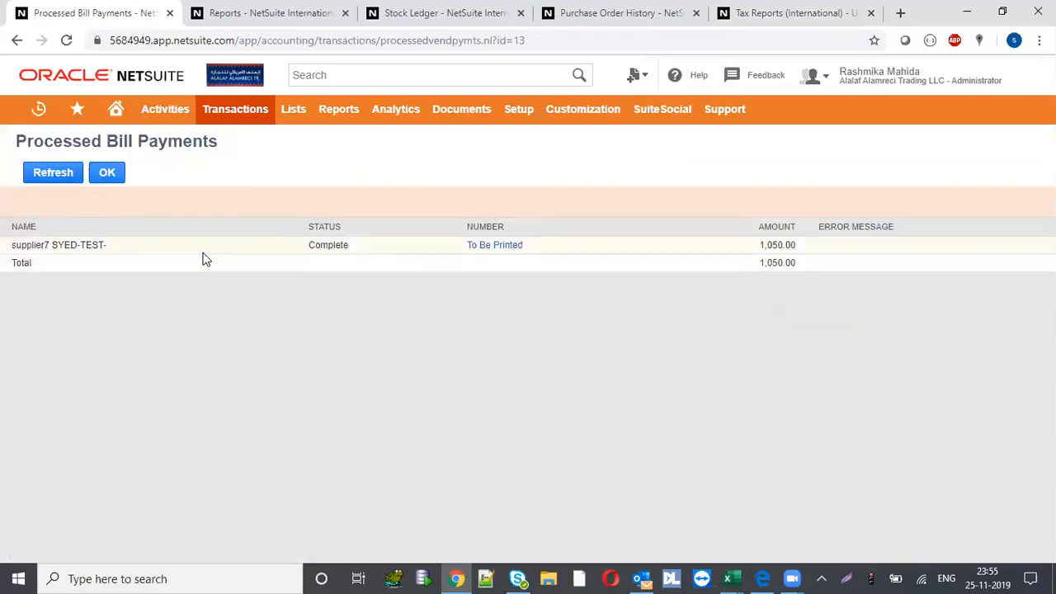
pyautogui.click(480, 249)
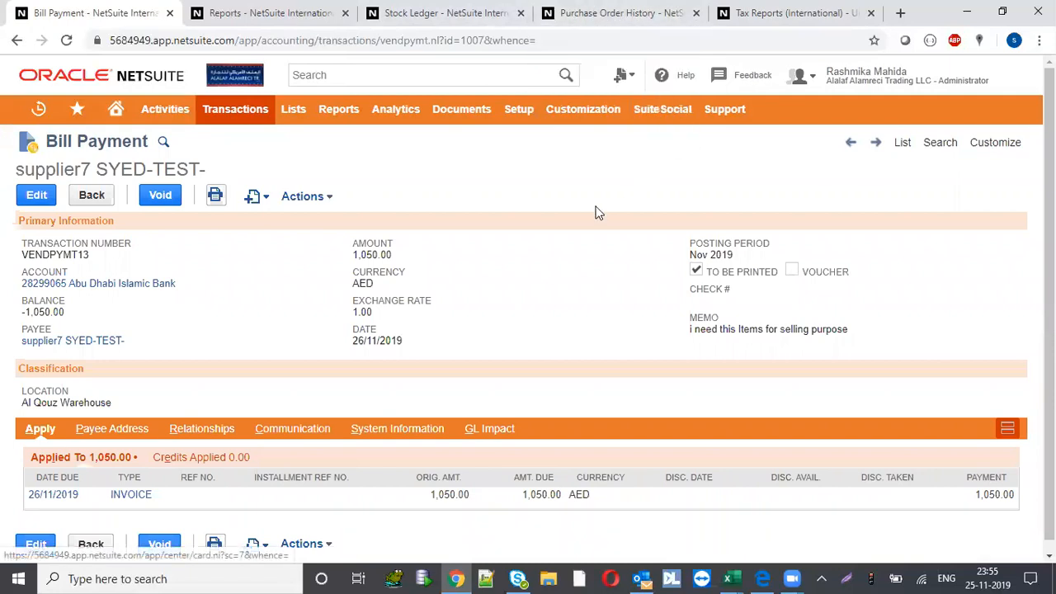
pyautogui.scroll(-1, 545, 264)
pyautogui.scroll(1, 544, 249)
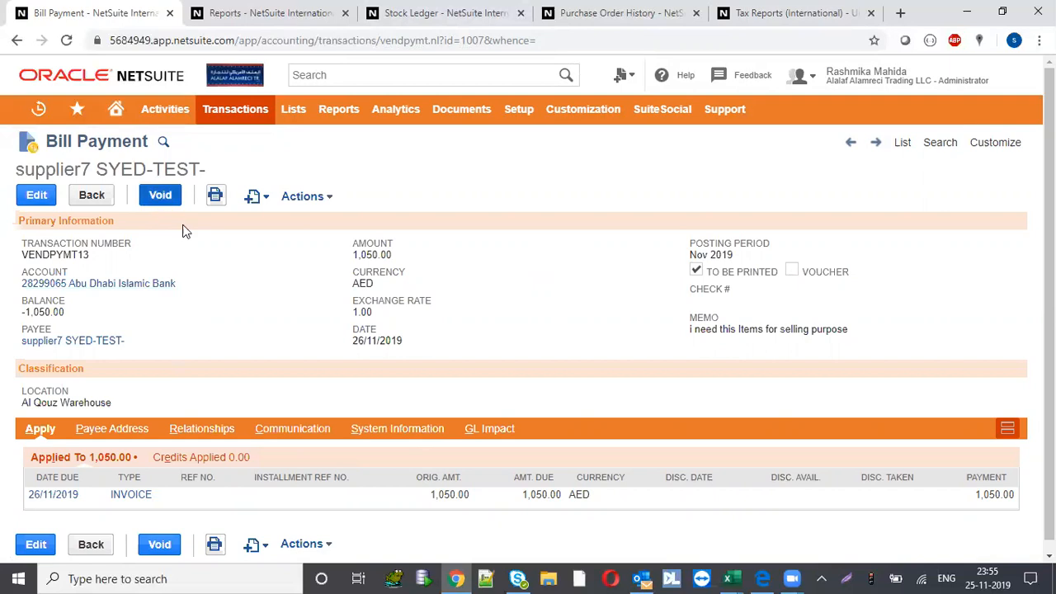
# Open the bill payment's GL impact in a separate tab, check its debit and credit accounts, and close it.
pyautogui.moveTo(327, 197)
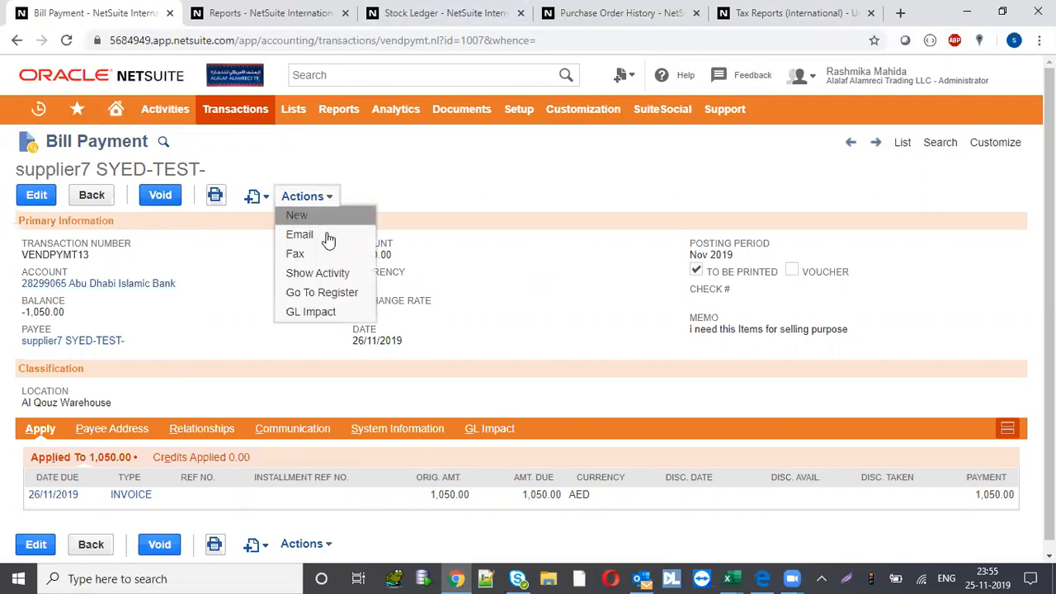
pyautogui.rightClick(298, 319)
pyautogui.click(338, 328)
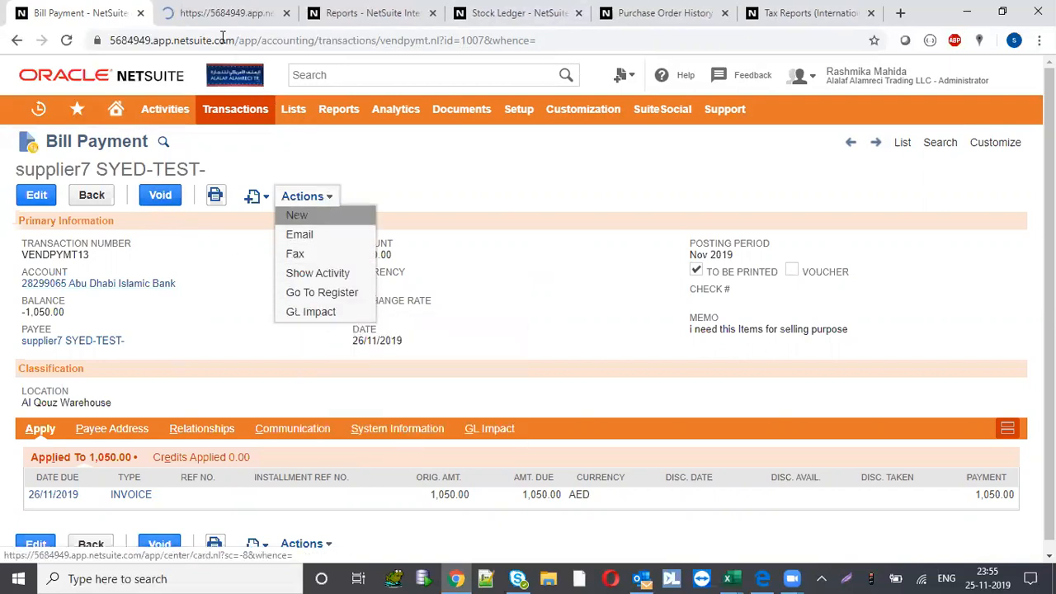
pyautogui.click(209, 16)
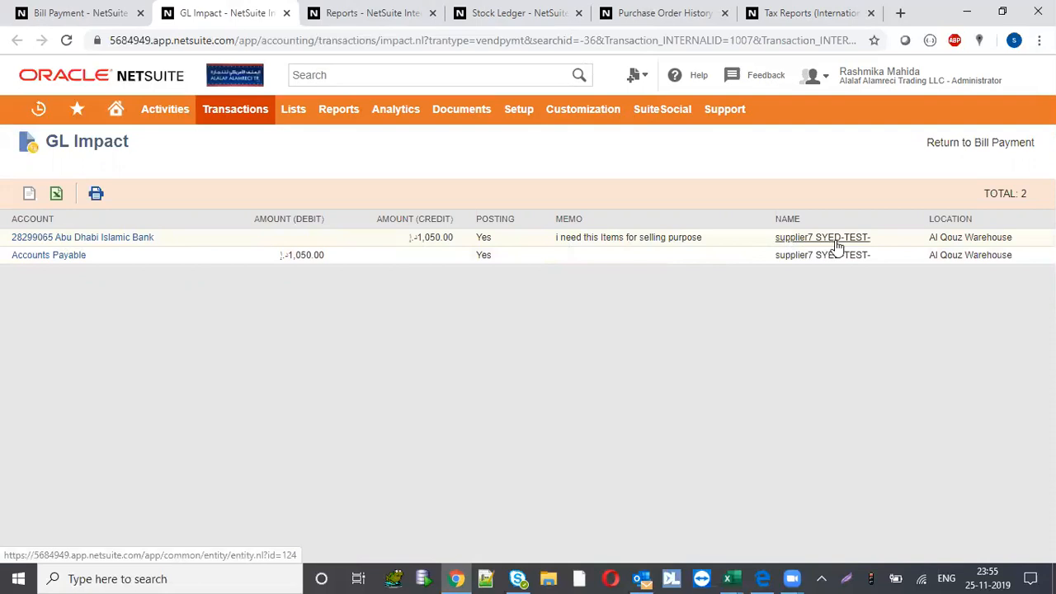
pyautogui.moveTo(850, 243)
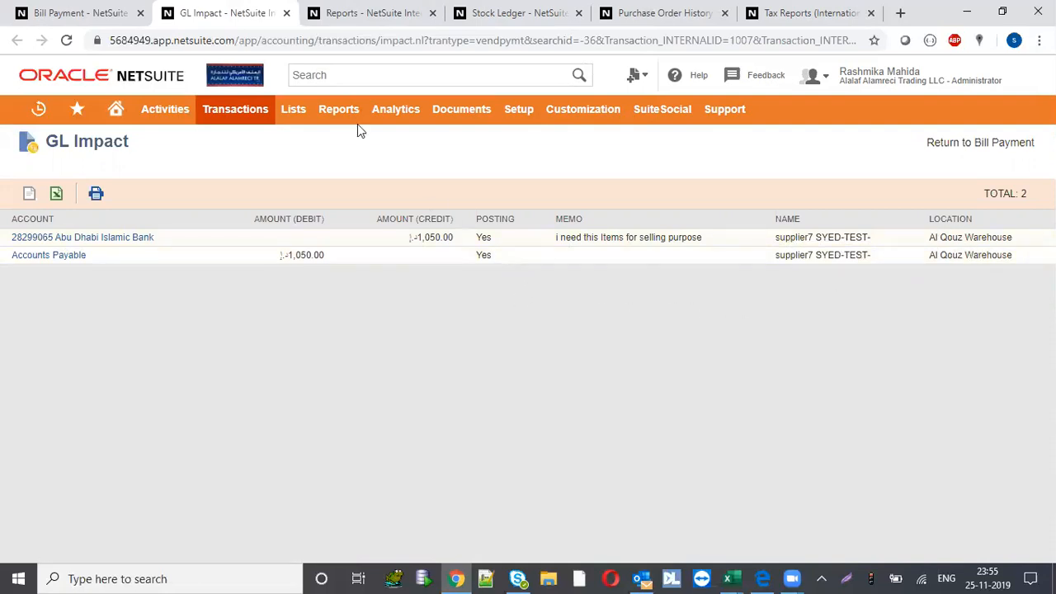
pyautogui.click(286, 12)
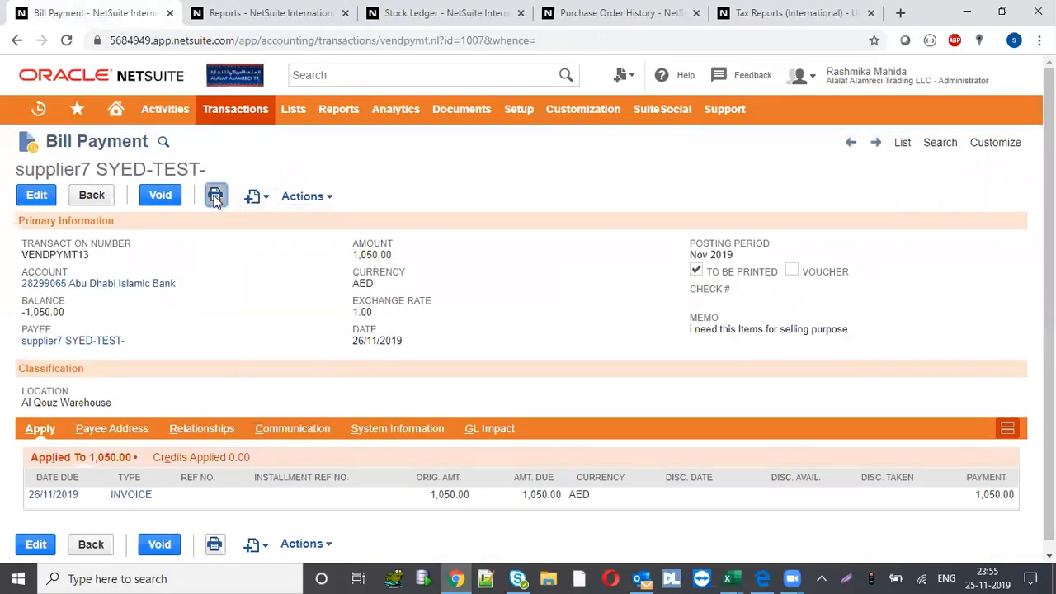
# Generate the printable payment voucher for the bill payment, examine its details and close it.
pyautogui.click(215, 198)
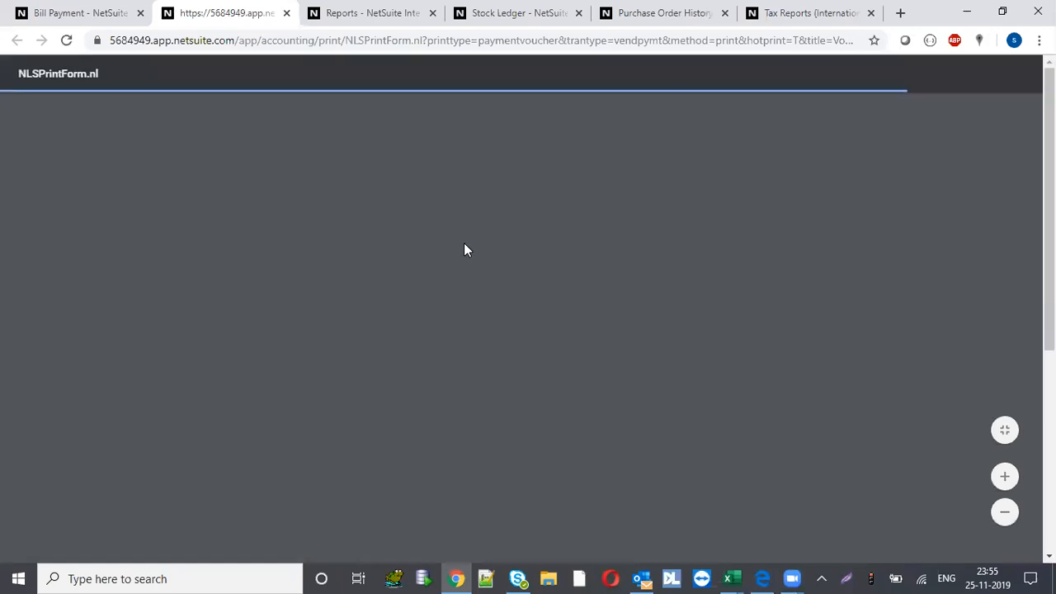
pyautogui.scroll(4, 498, 289)
pyautogui.scroll(-3, 498, 289)
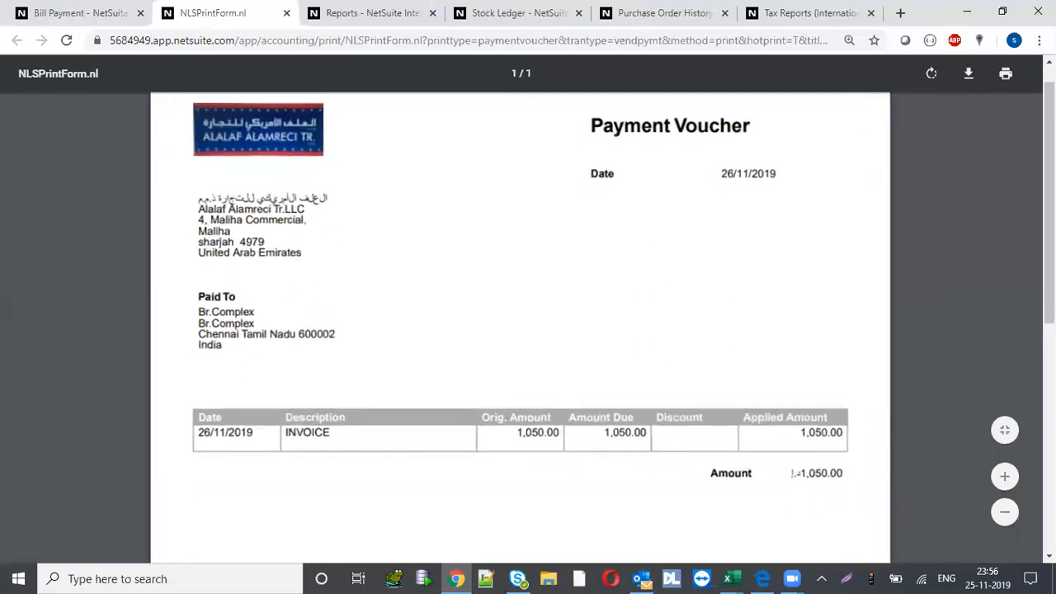
pyautogui.scroll(1, 521, 330)
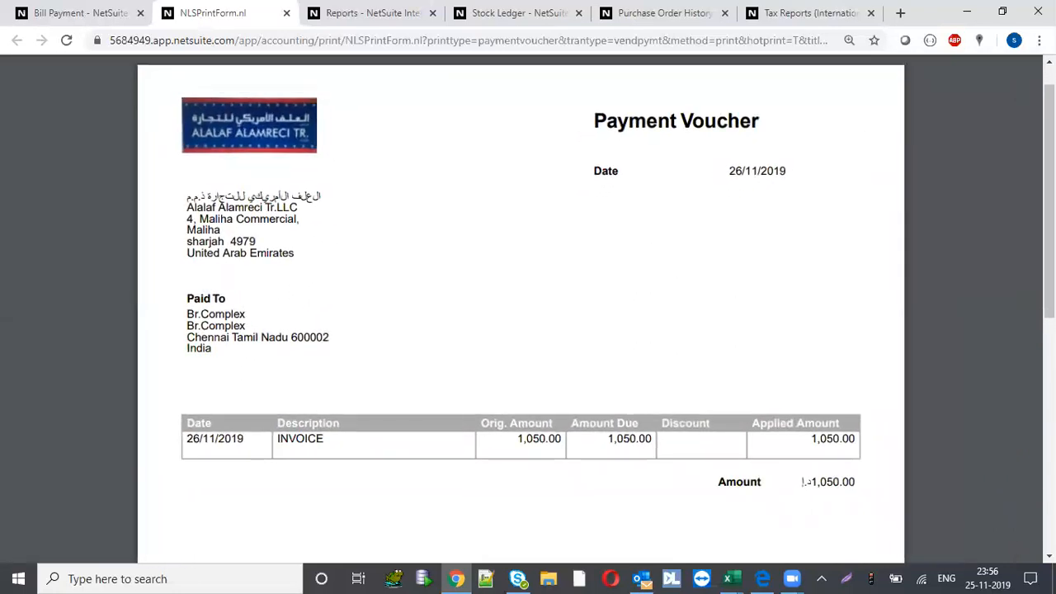
pyautogui.click(287, 12)
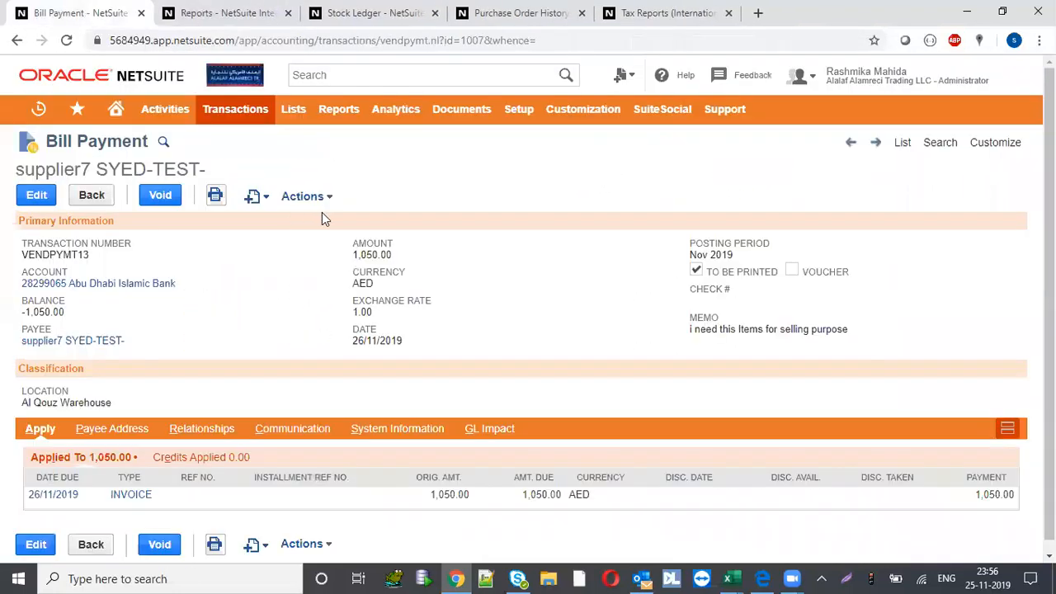
# Revisit the Purchase Order History report, and open another Reports Overview page in a new tab.
pyautogui.click(413, 13)
pyautogui.click(633, 14)
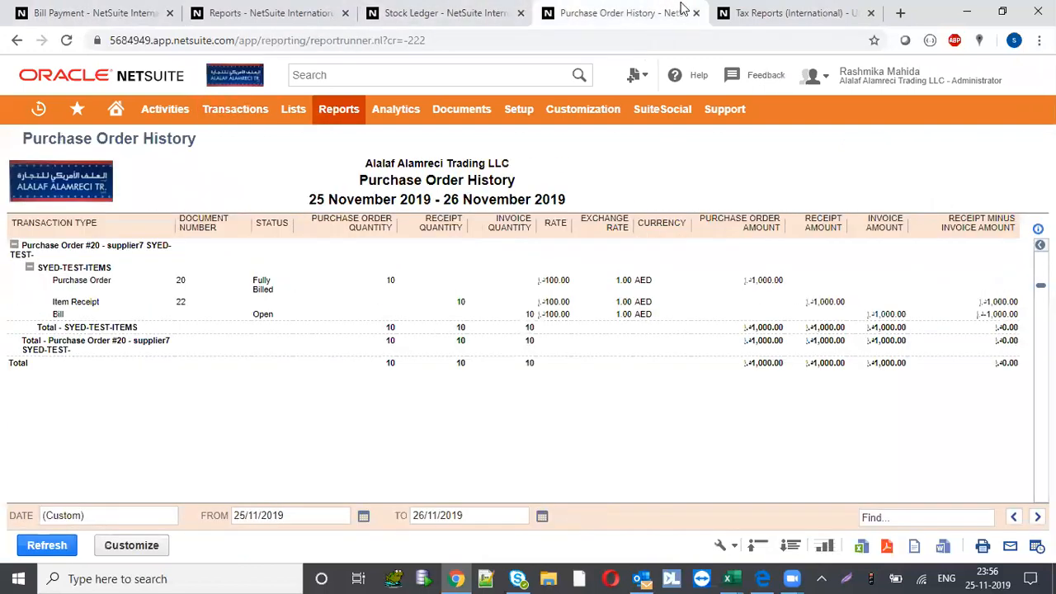
pyautogui.click(264, 13)
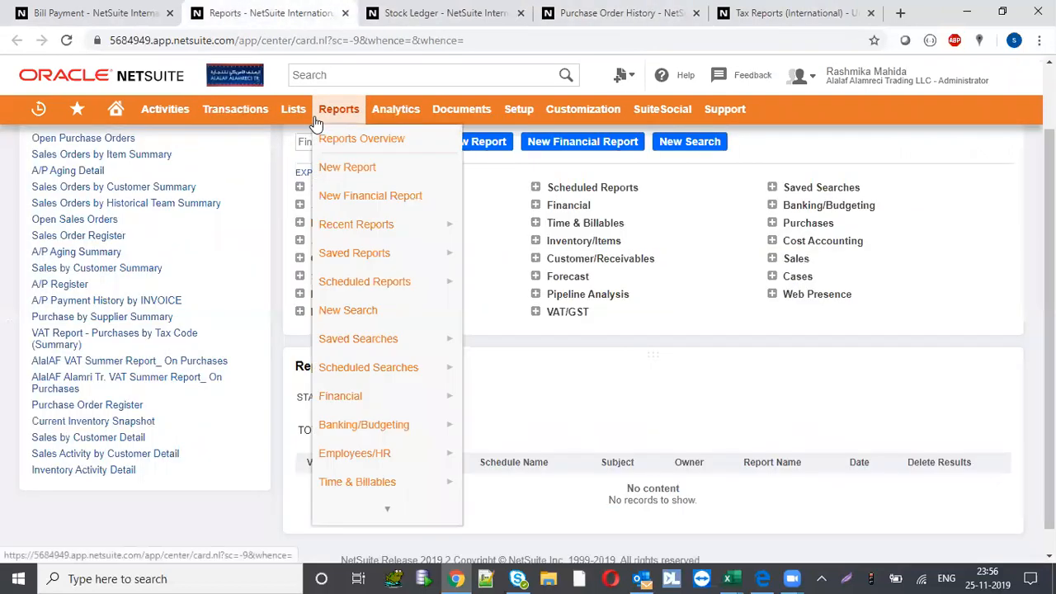
pyautogui.moveTo(337, 115)
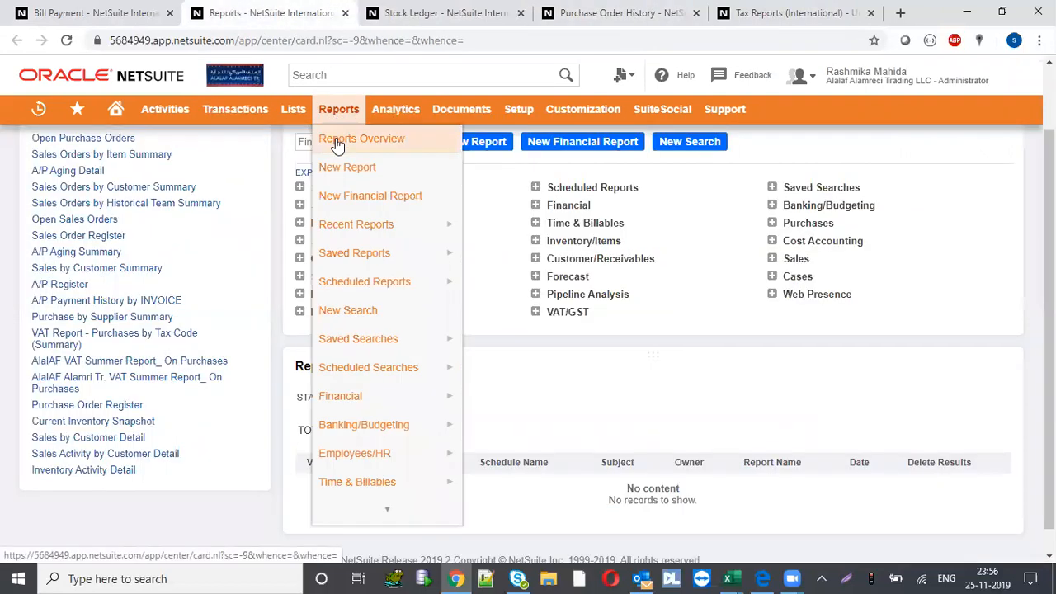
pyautogui.rightClick(335, 140)
pyautogui.click(363, 149)
pyautogui.click(372, 12)
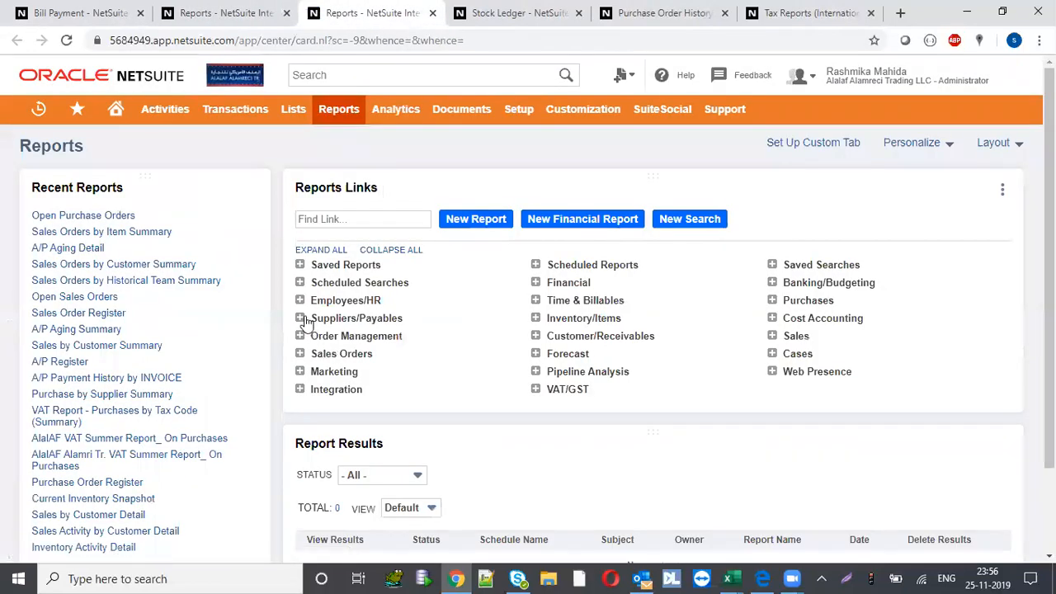
# Open the A/P Register from the supplier payables reports in a new tab and refresh it for 25/11/2019 to 30/11/2019.
pyautogui.click(300, 318)
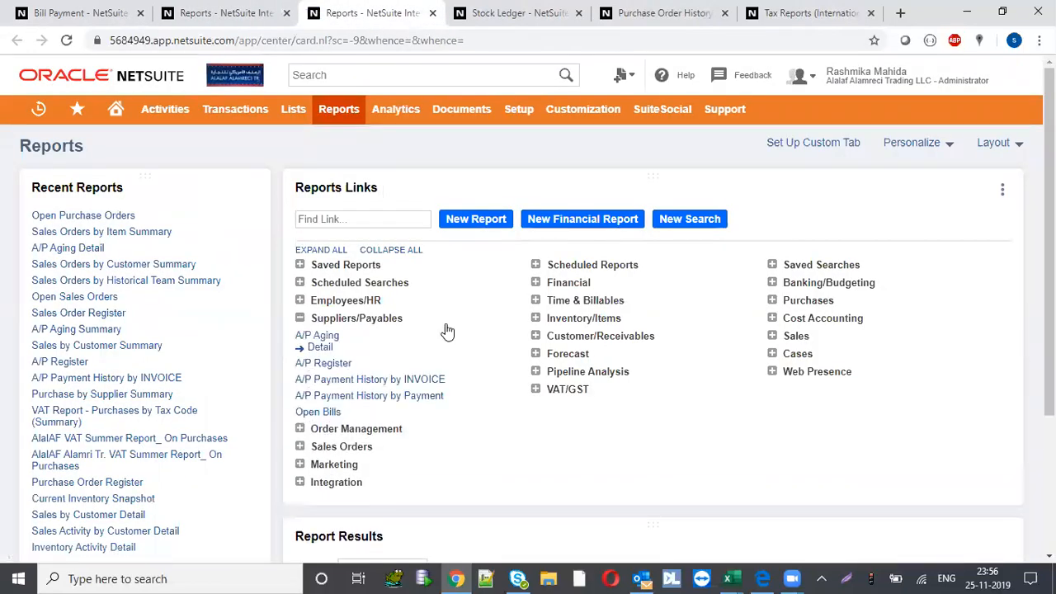
pyautogui.rightClick(324, 371)
pyautogui.click(357, 381)
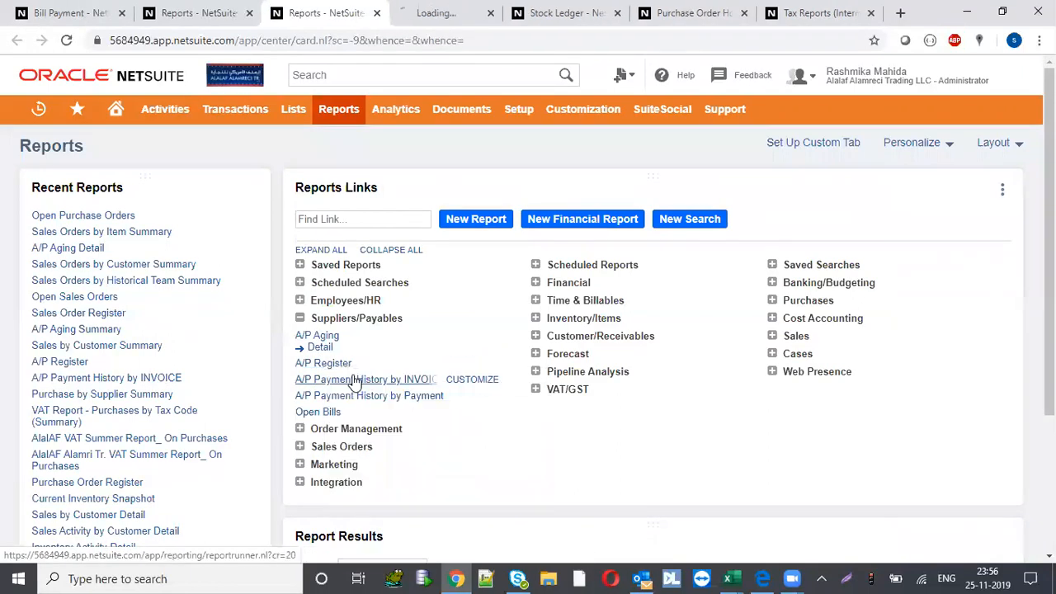
pyautogui.click(431, 11)
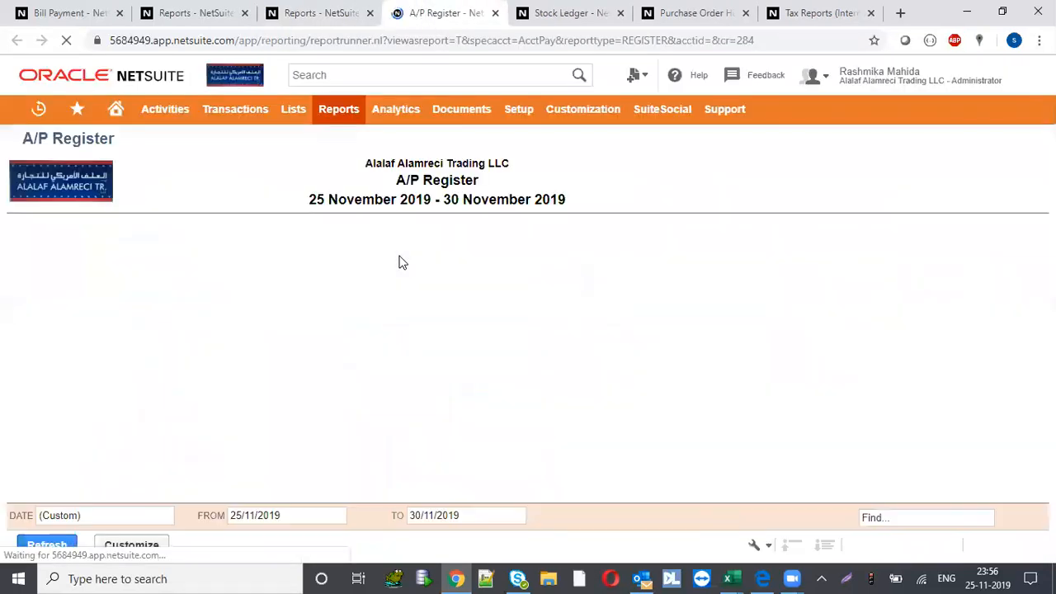
pyautogui.click(47, 544)
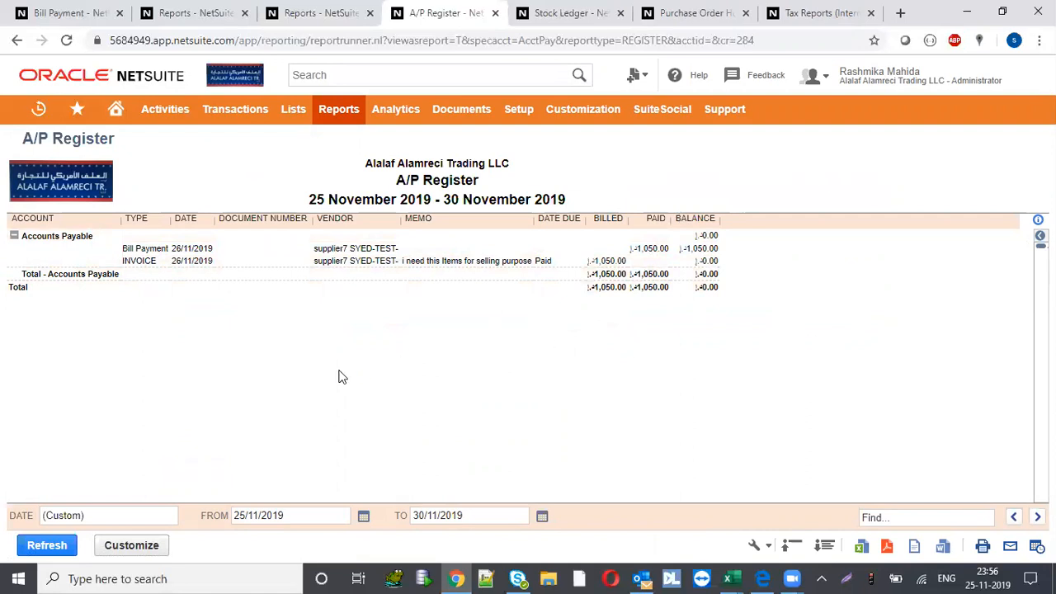
# Open the Purchase By Tax Code (Detail) VAT report in a new tab and examine the supplier invoice's tax for Nov 2019.
pyautogui.click(322, 20)
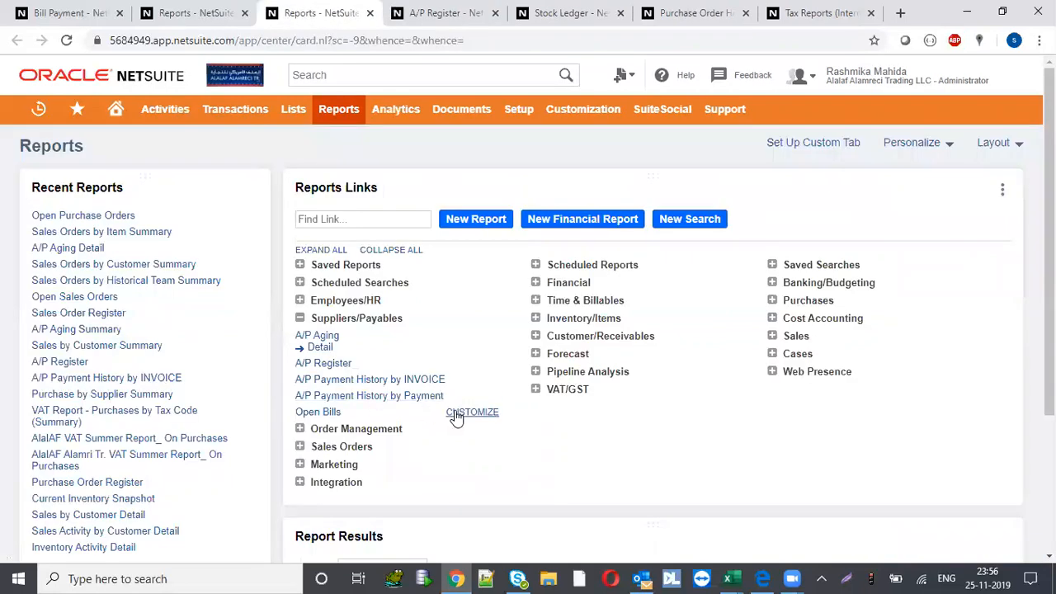
pyautogui.click(300, 320)
pyautogui.click(300, 319)
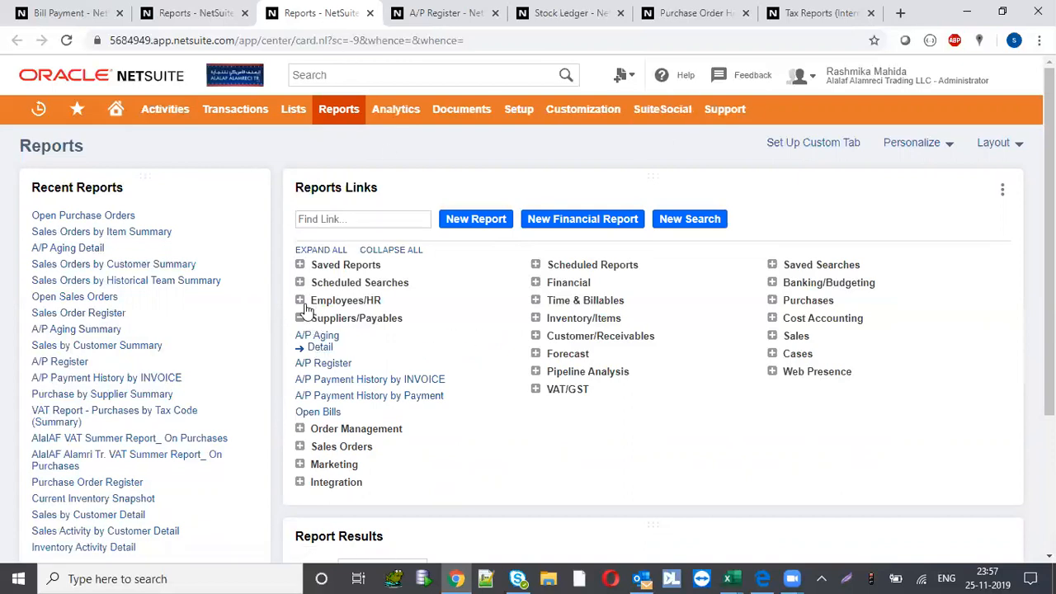
pyautogui.click(299, 319)
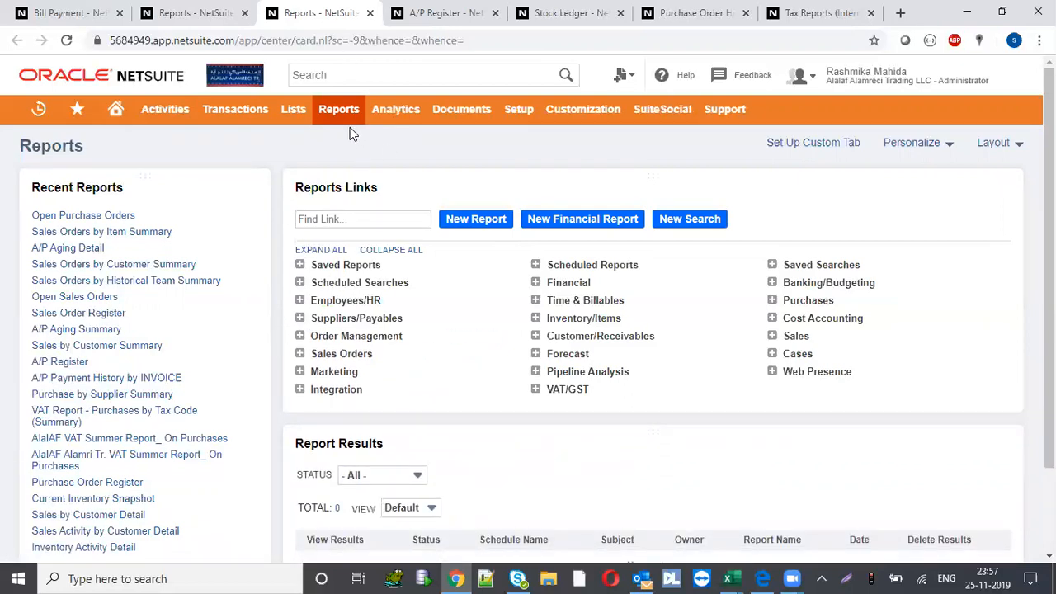
pyautogui.click(537, 390)
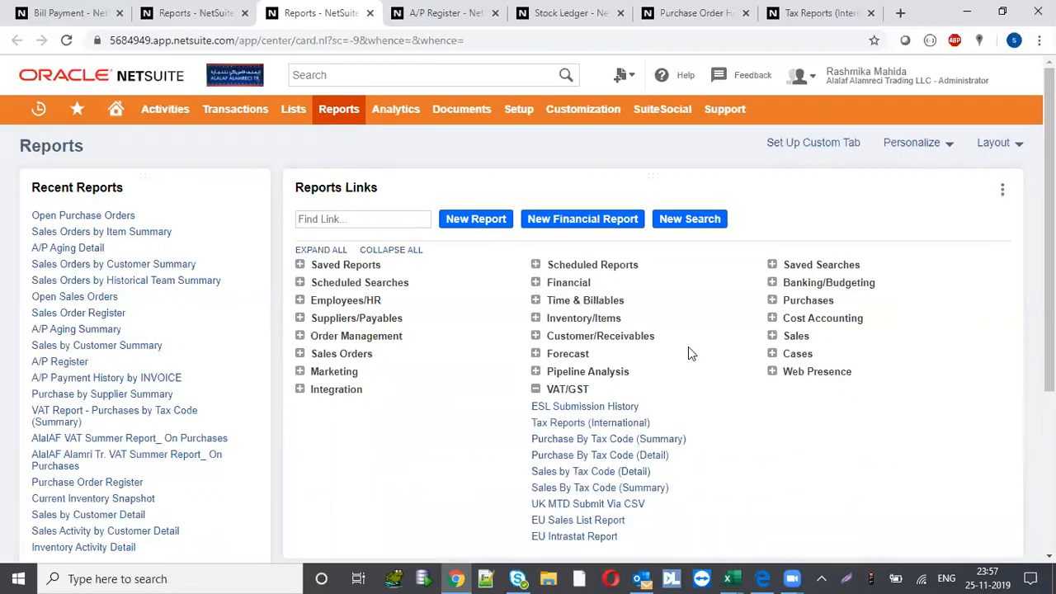
pyautogui.scroll(-1, 688, 346)
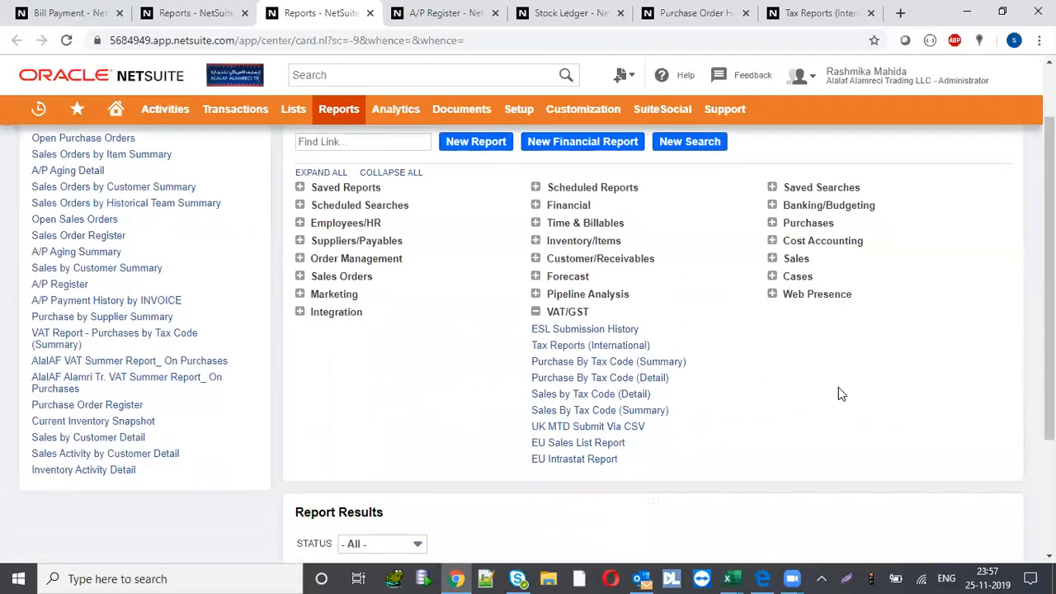
pyautogui.rightClick(548, 381)
pyautogui.click(578, 396)
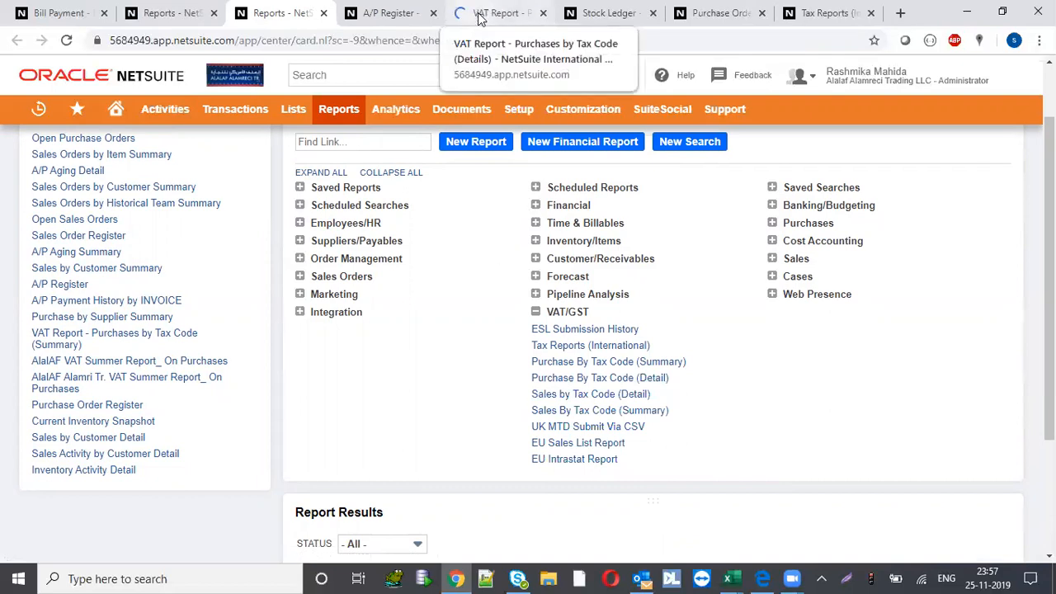
pyautogui.click(478, 15)
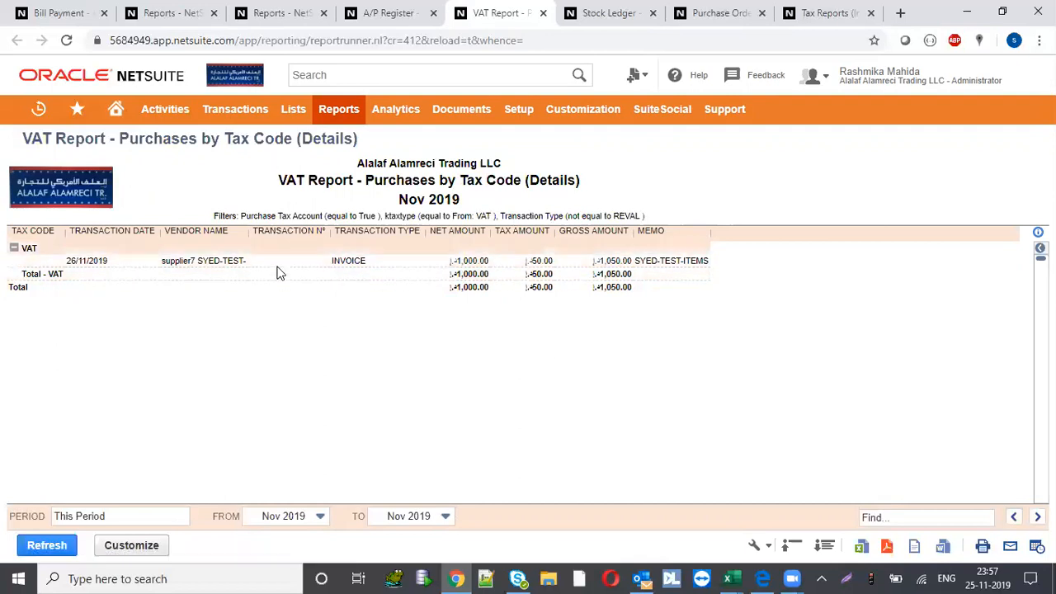
# Recheck the test item's quantities and inventory value in the Stock Ledger, and return to the bill payment record.
pyautogui.click(62, 16)
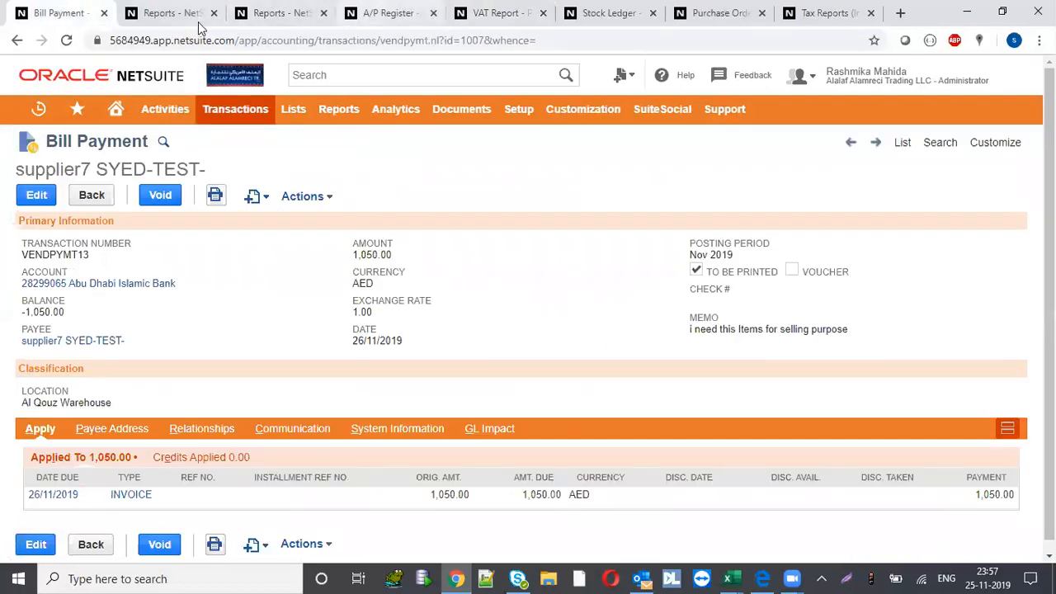
pyautogui.click(611, 12)
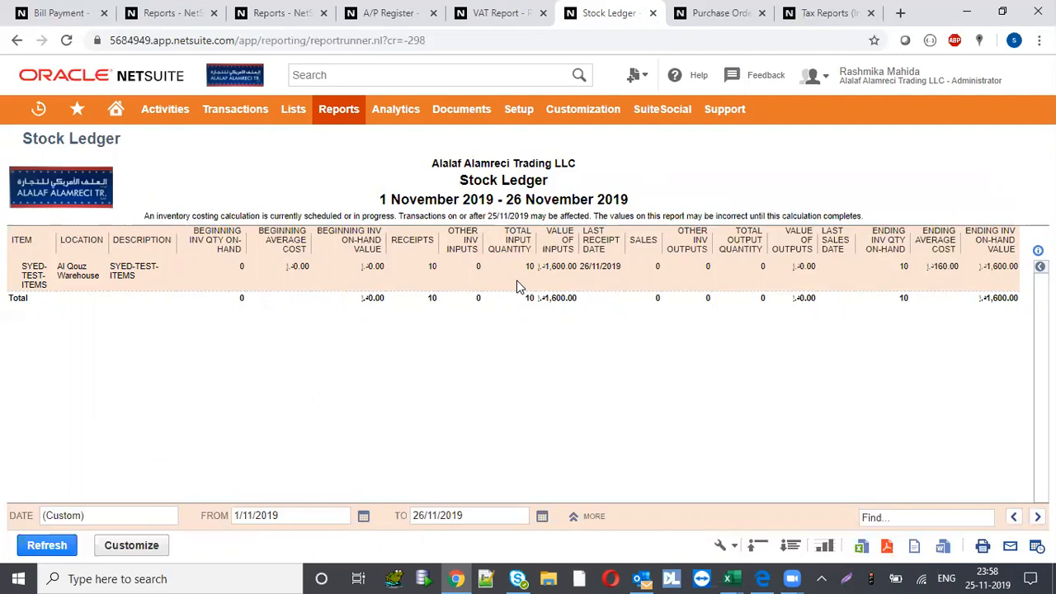
pyautogui.click(56, 10)
pyautogui.click(161, 13)
pyautogui.click(62, 13)
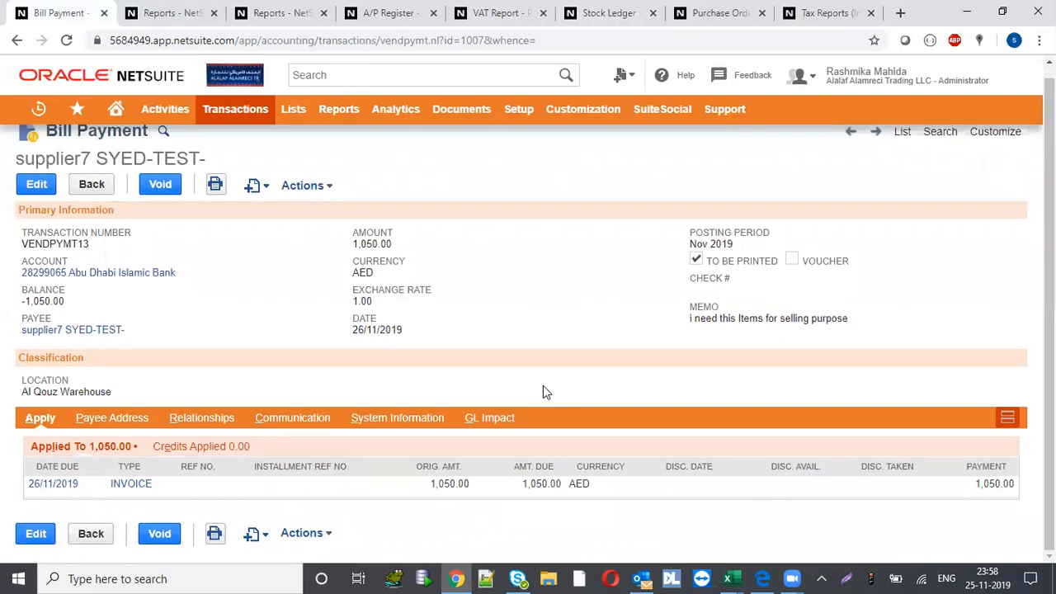
# Look over the available bank transactions and go to the Home dashboard.
pyautogui.scroll(1, 495, 384)
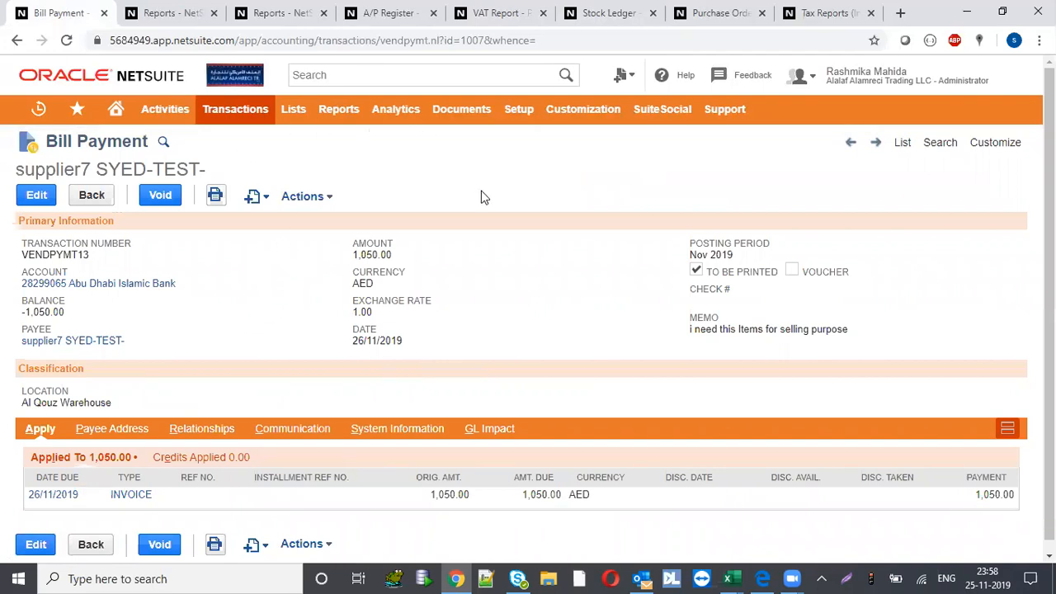
pyautogui.moveTo(228, 119)
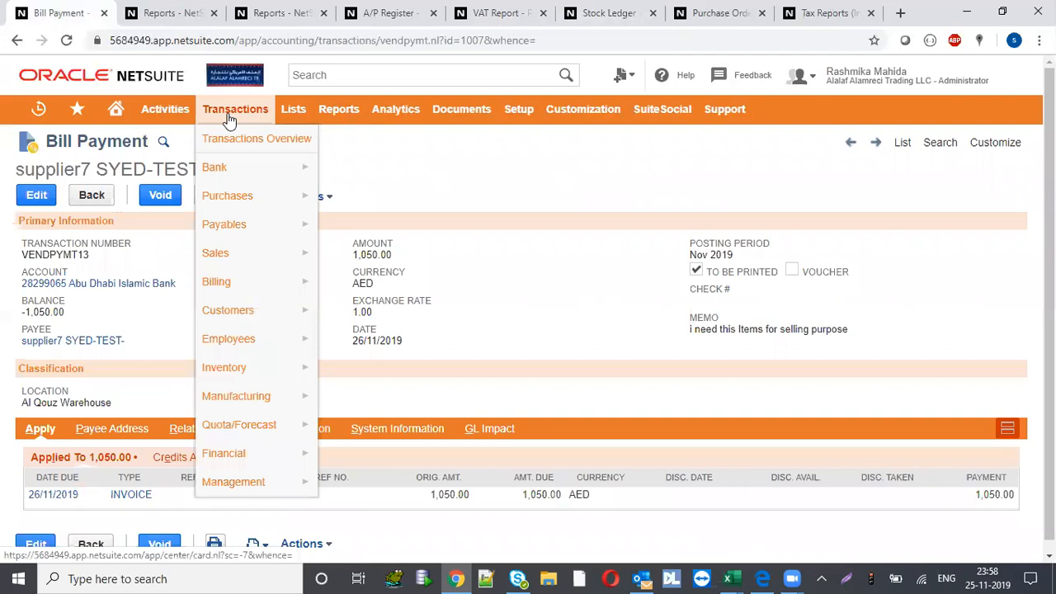
pyautogui.moveTo(231, 171)
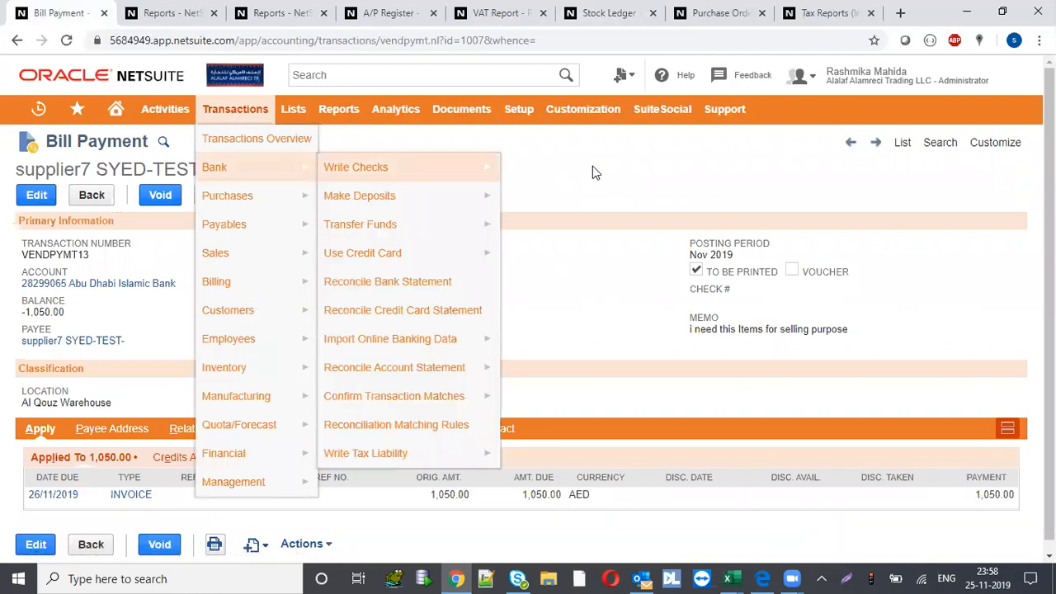
pyautogui.click(116, 109)
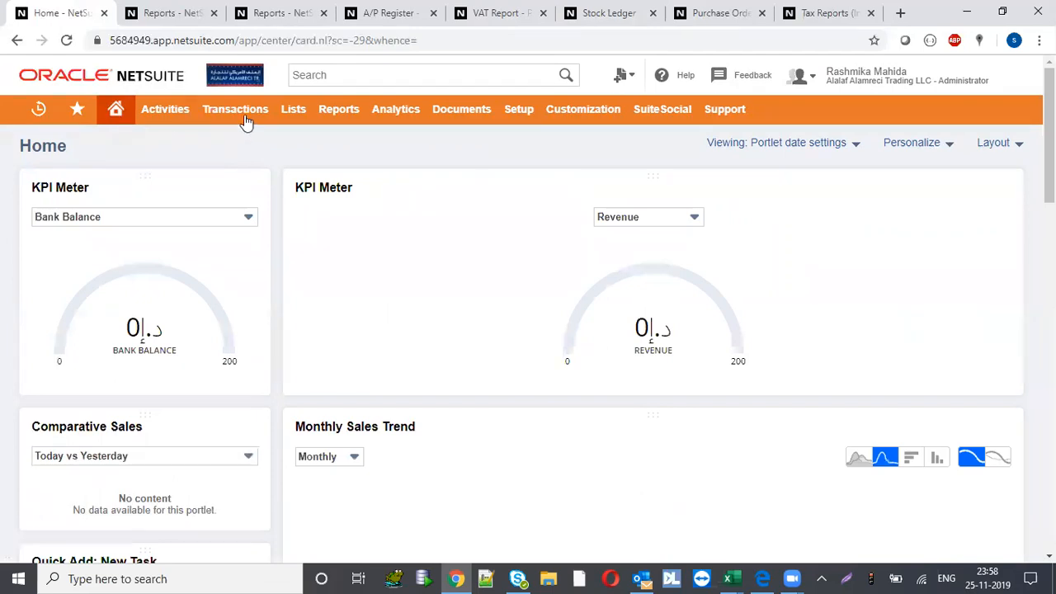
# Start a new sales order and select the last test customer in the customer list.
pyautogui.moveTo(239, 119)
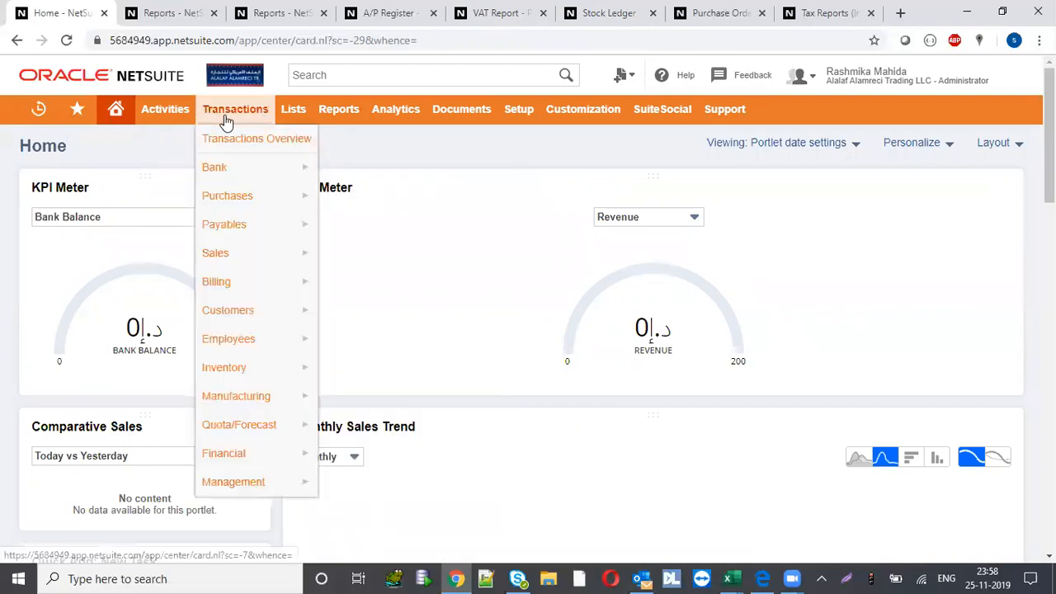
pyautogui.moveTo(216, 256)
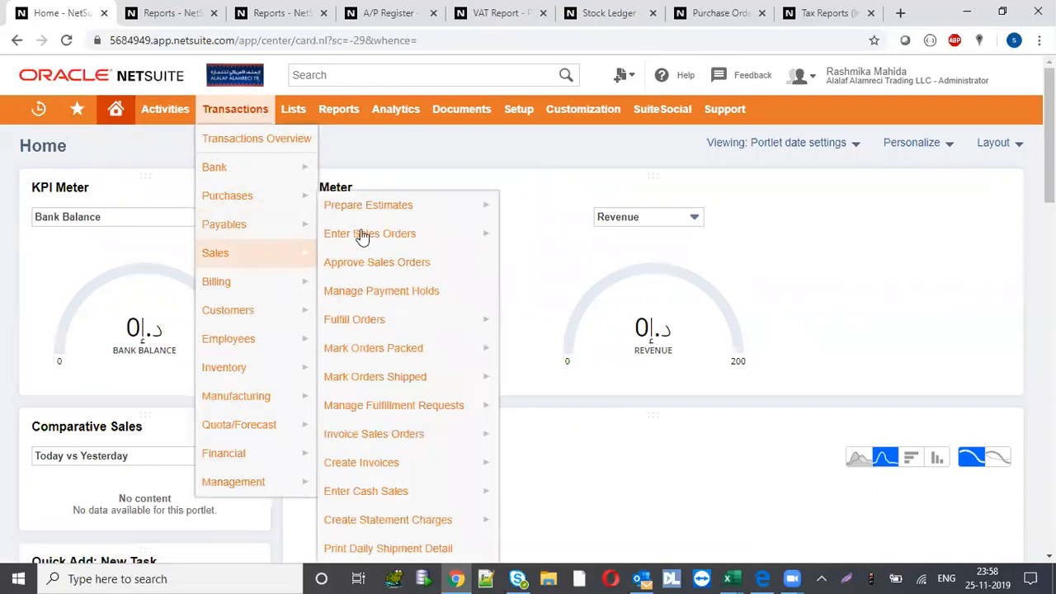
pyautogui.click(400, 232)
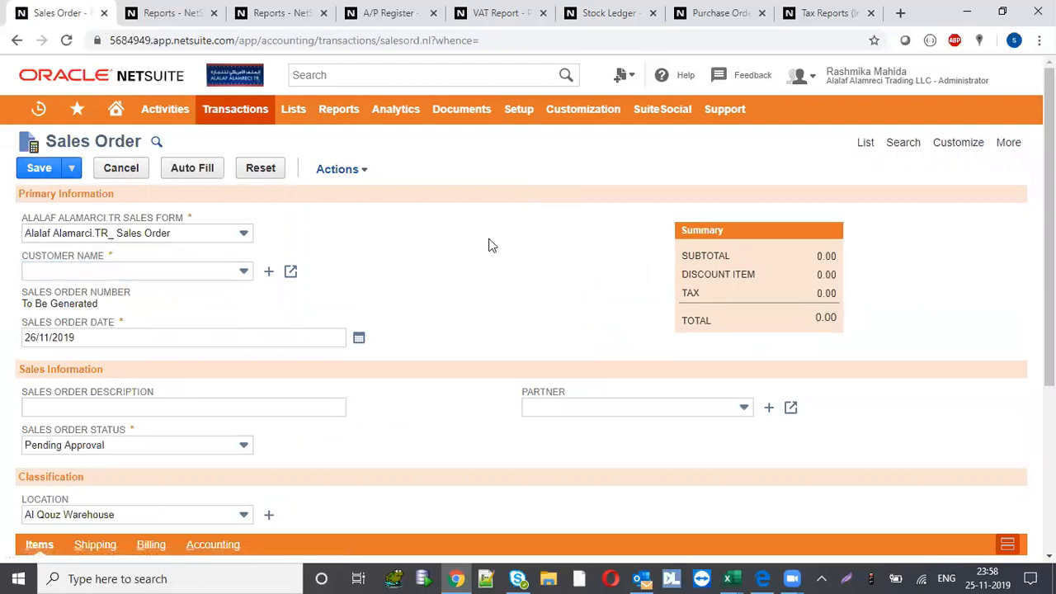
pyautogui.click(243, 272)
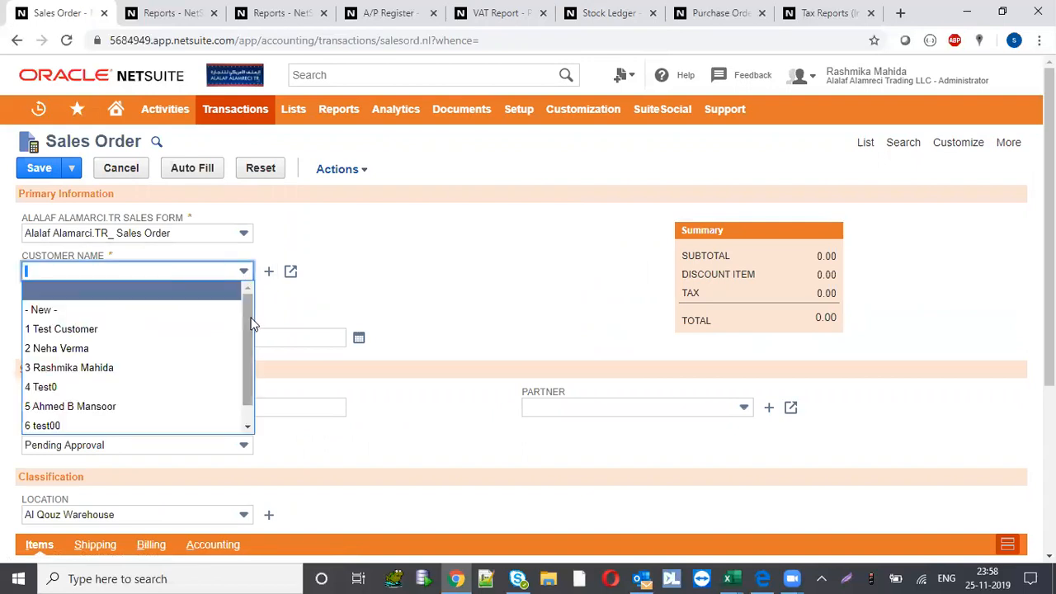
pyautogui.scroll(-1, 237, 410)
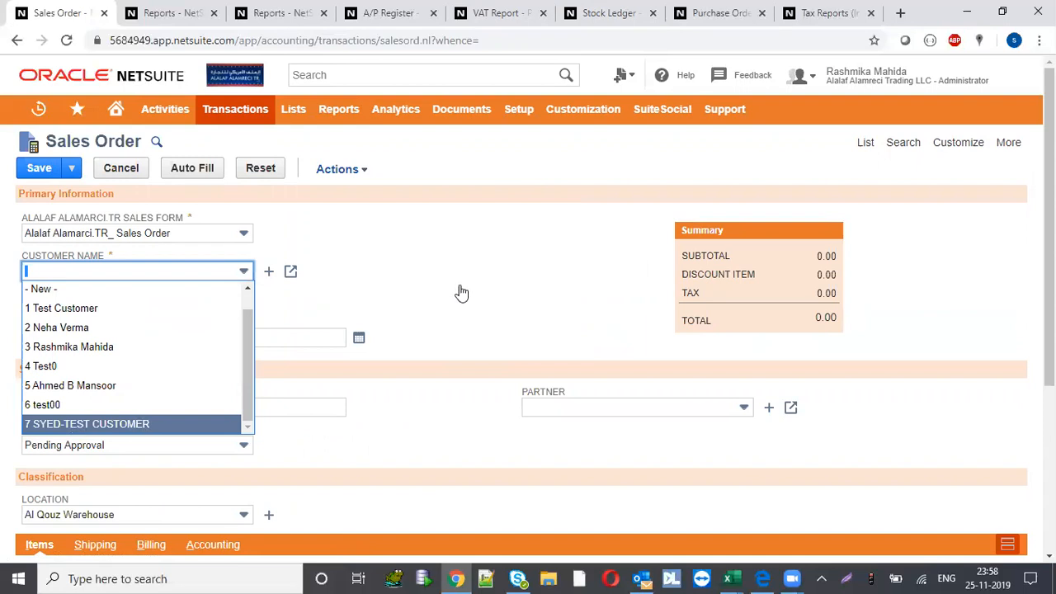
pyautogui.press('Return')
pyautogui.scroll(3, 444, 329)
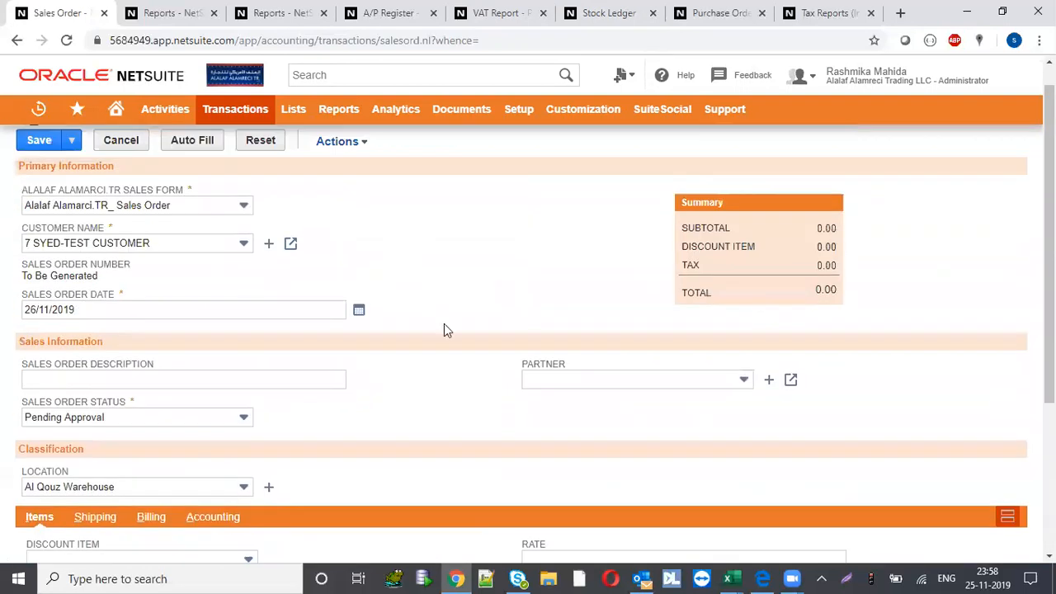
# Set the sales order description to "i need this Items for selling purpose".
pyautogui.scroll(1, 487, 385)
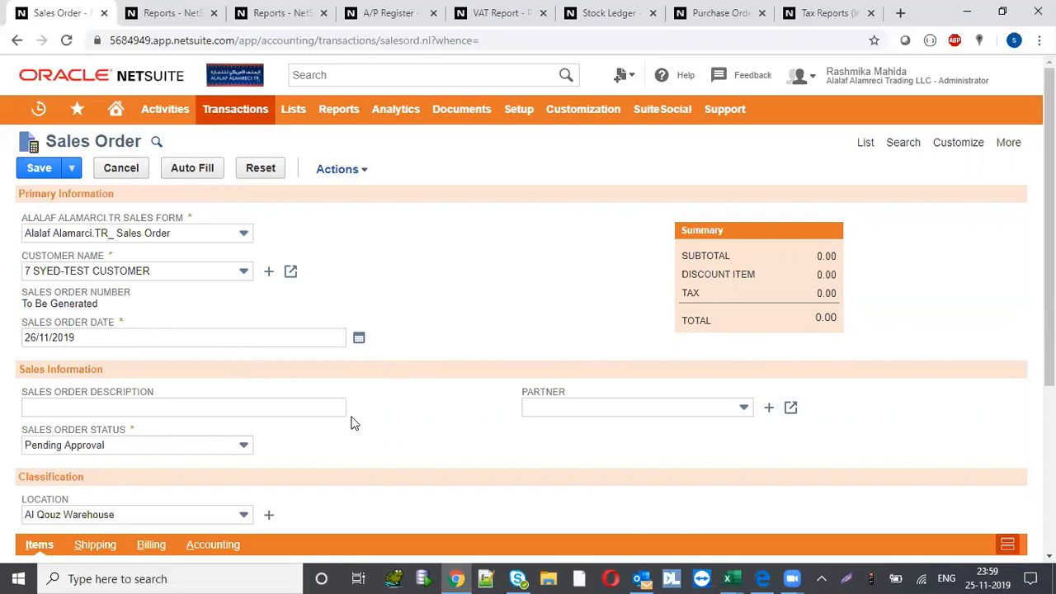
pyautogui.click(223, 407)
pyautogui.press('Up')
pyautogui.press('Return')
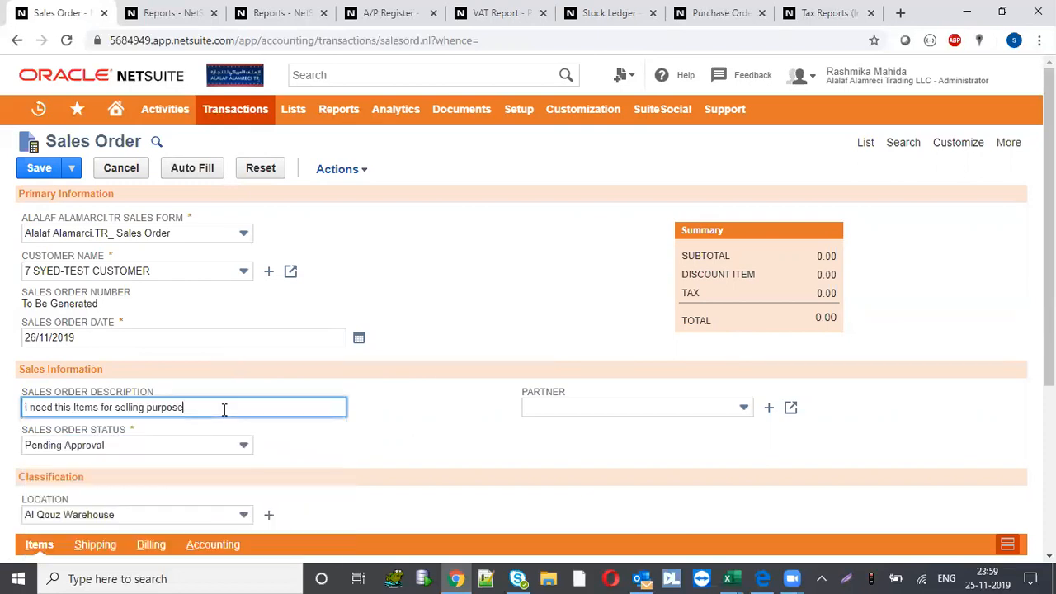
pyautogui.click(427, 432)
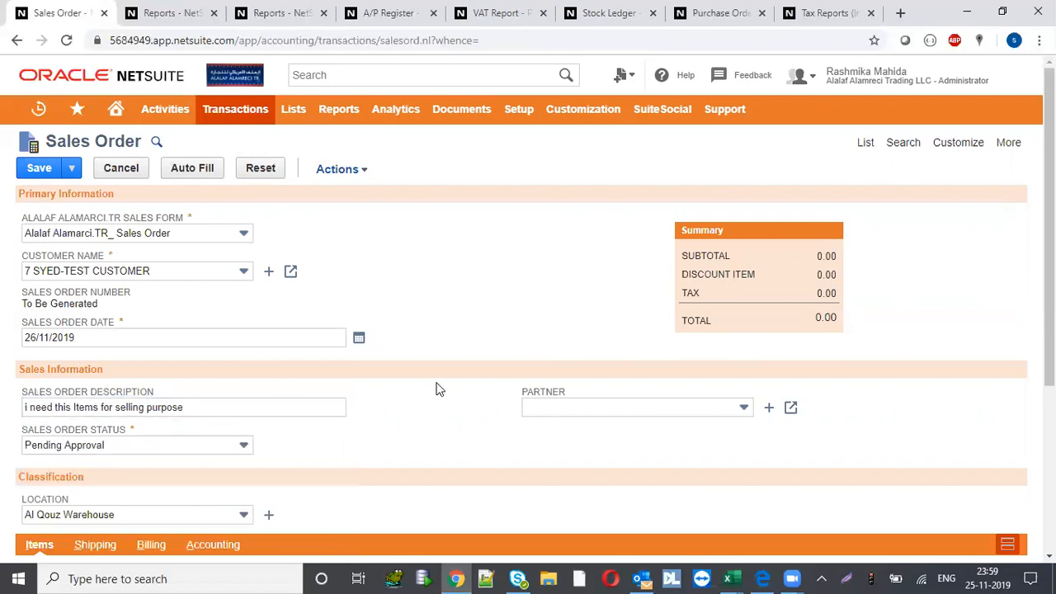
# Keep the sales order status at Pending Approval and choose Al Qouz Warehouse as the location.
pyautogui.scroll(-1, 439, 389)
pyautogui.click(233, 373)
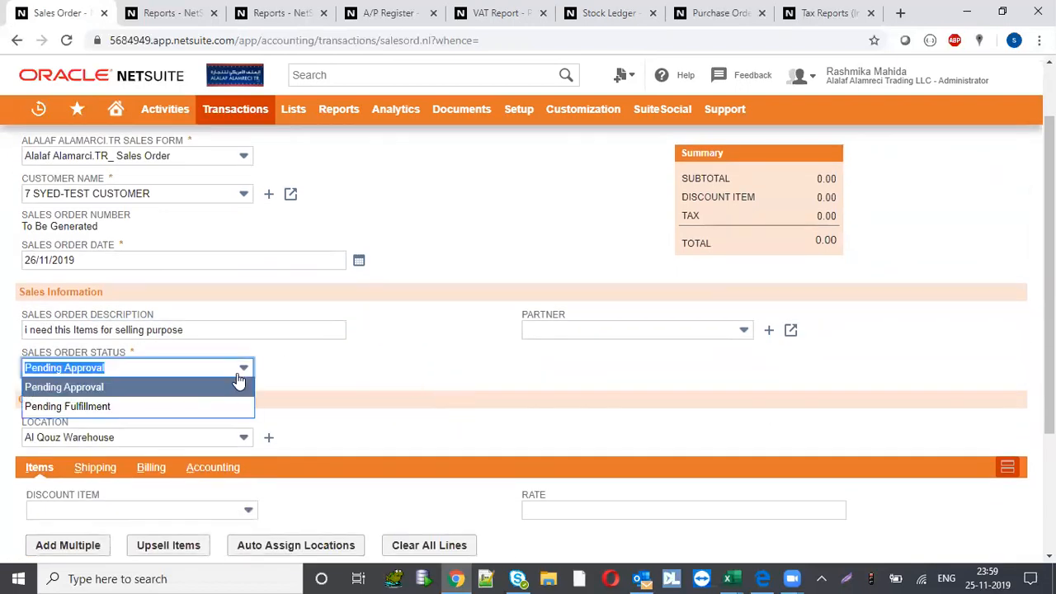
pyautogui.click(356, 379)
pyautogui.scroll(-2, 442, 378)
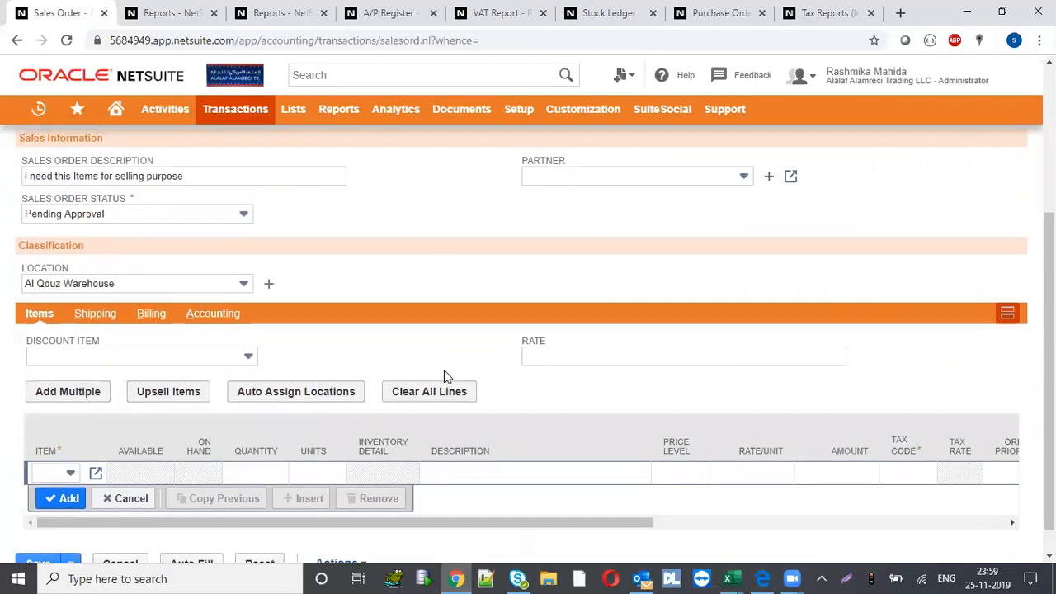
pyautogui.scroll(1, 442, 373)
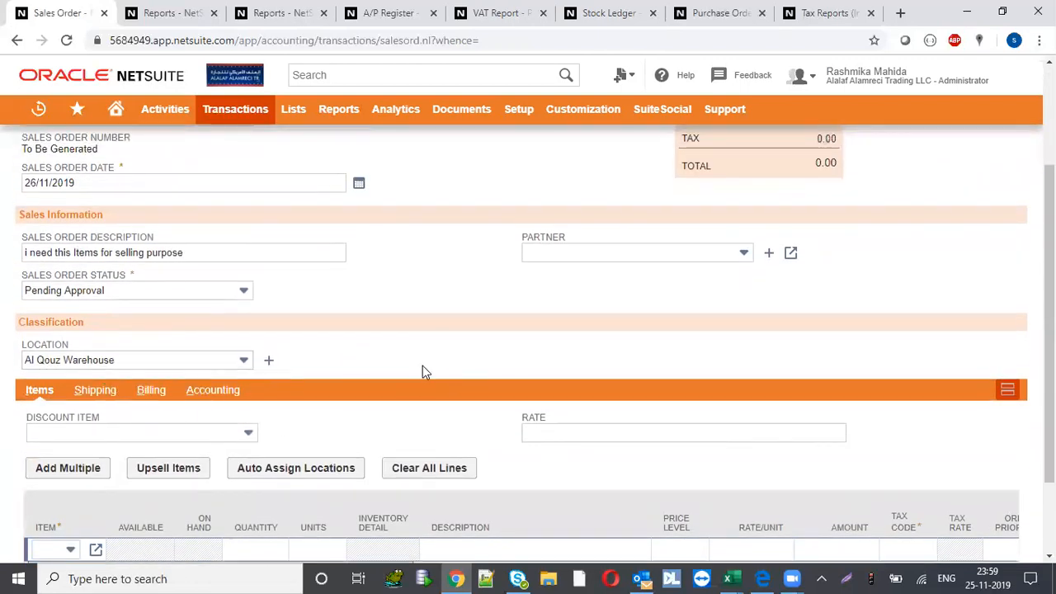
pyautogui.click(243, 367)
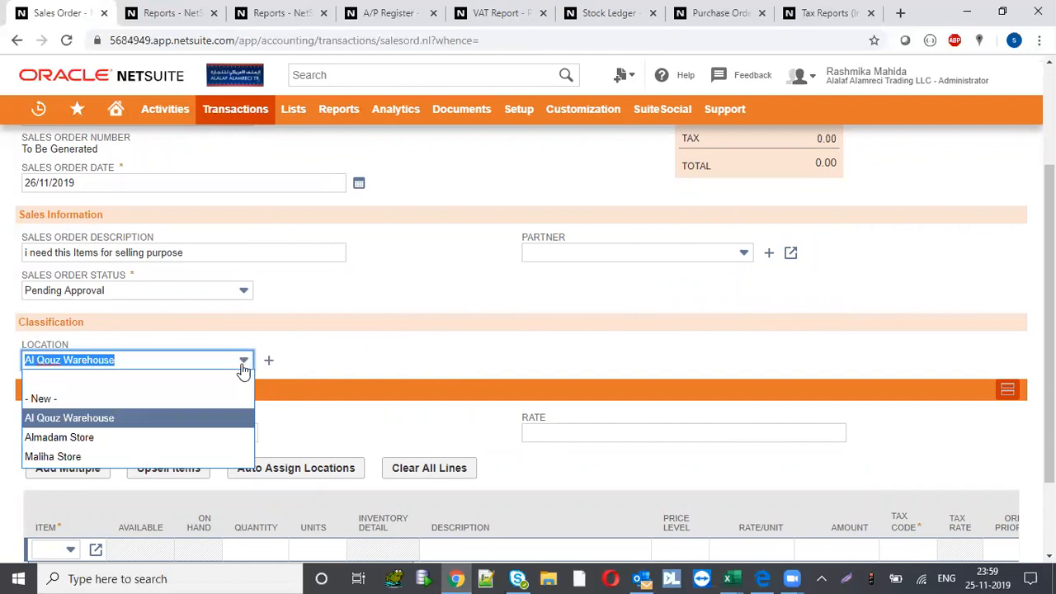
pyautogui.click(170, 419)
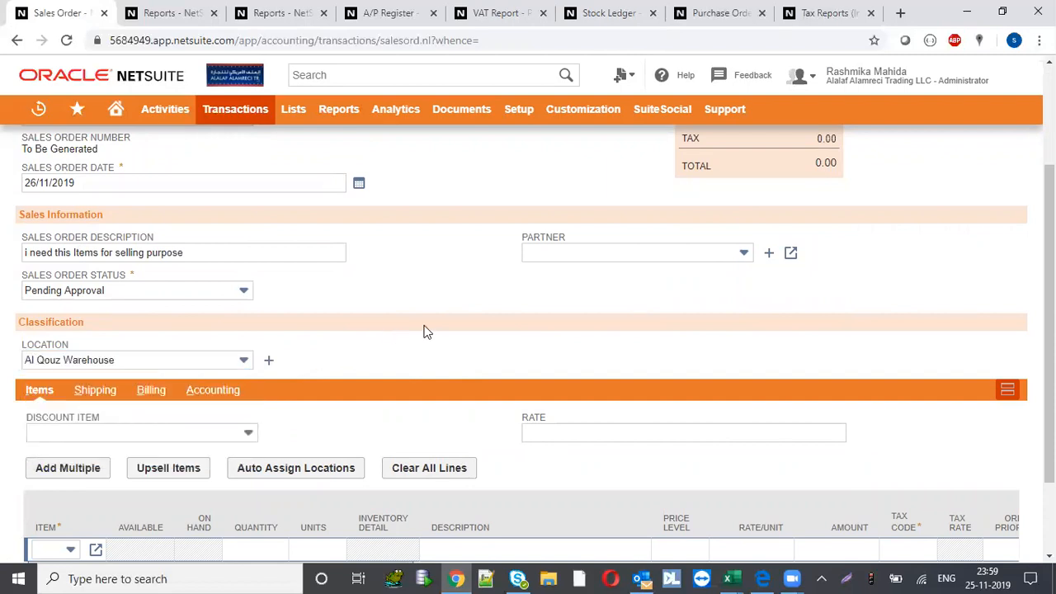
# Select SYED-TEST-ITEMS on the sales order's first item line and dismiss the stock availability alert.
pyautogui.scroll(-1, 427, 331)
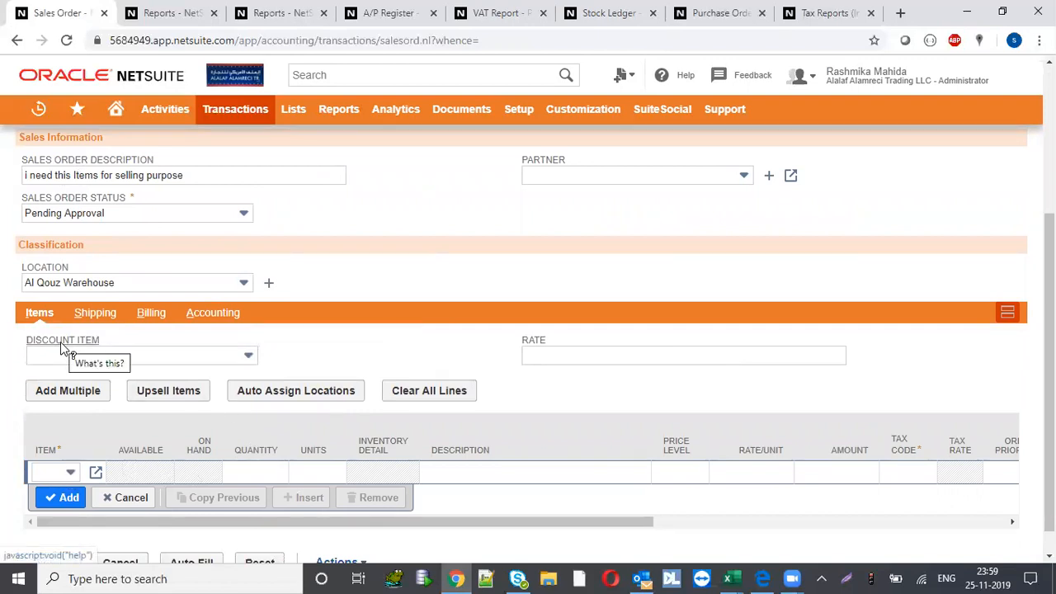
pyautogui.click(71, 478)
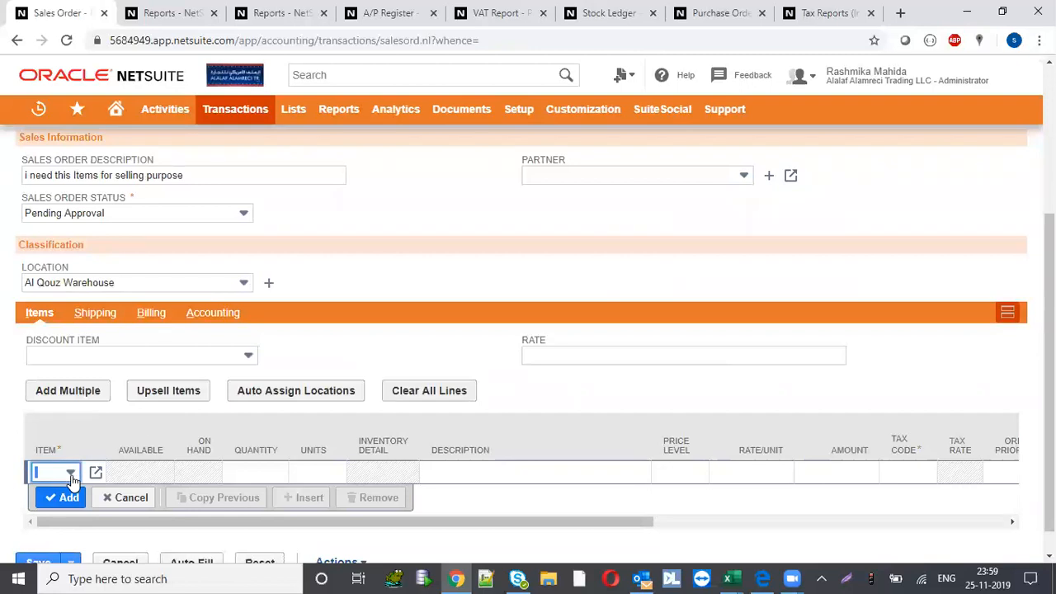
pyautogui.click(71, 472)
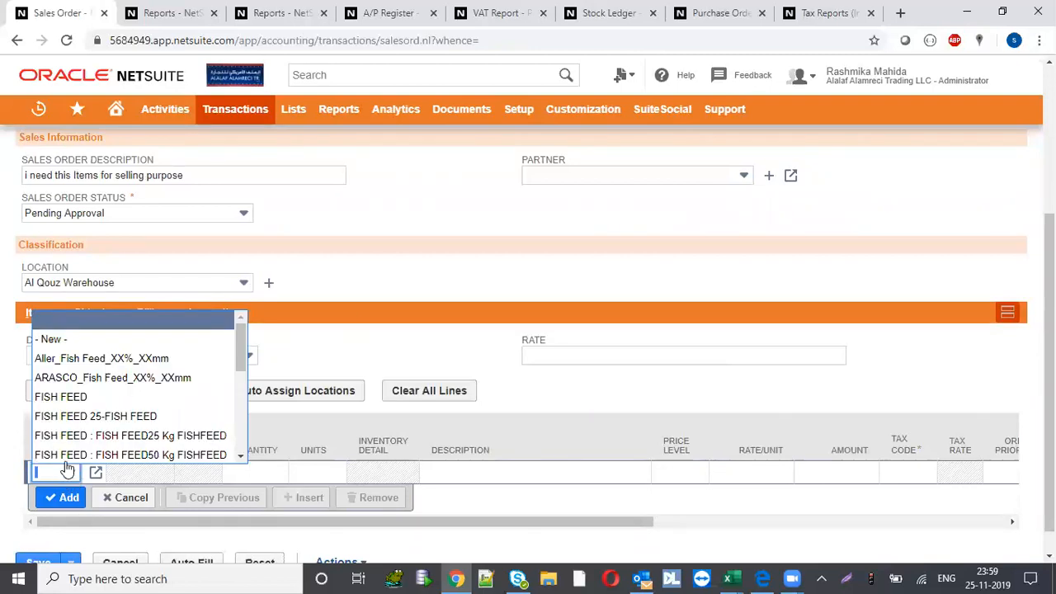
pyautogui.scroll(-4, 244, 377)
pyautogui.scroll(2, 239, 427)
pyautogui.click(93, 383)
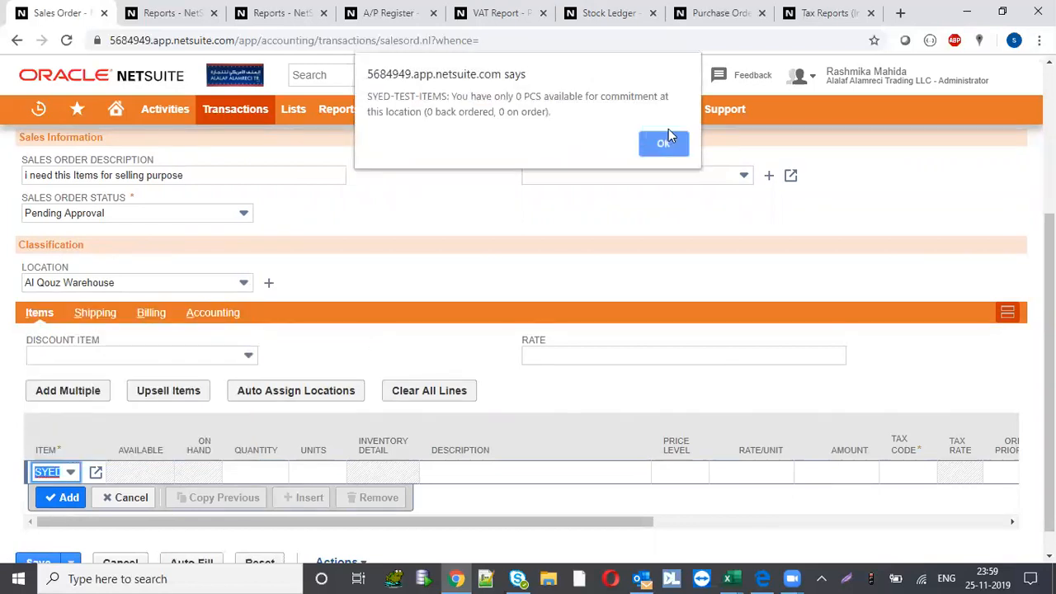
pyautogui.click(652, 142)
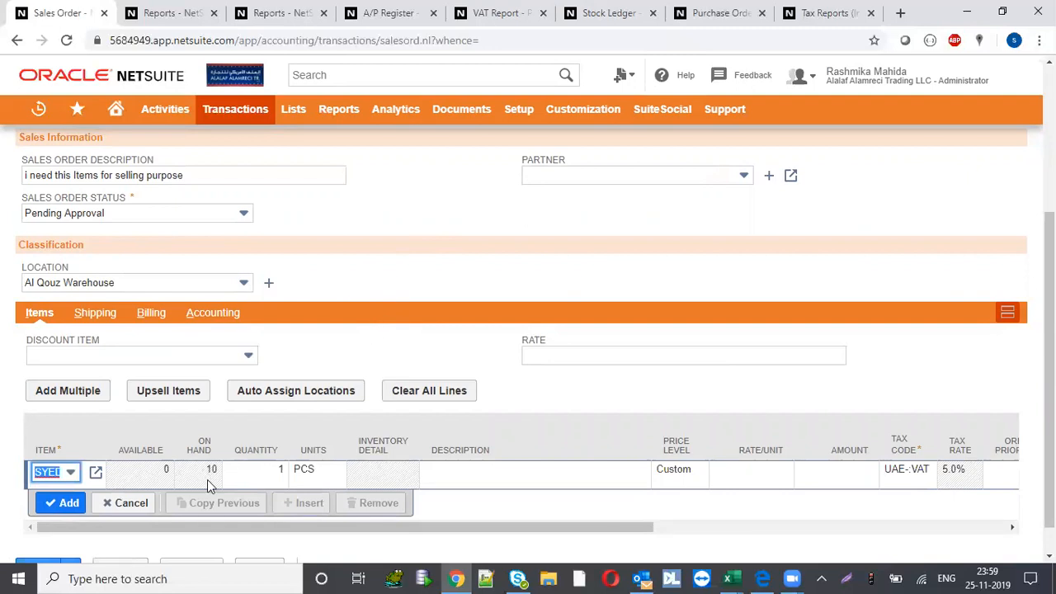
# Set the item line's quantity to 5 and its description to "i need this Items for selling purpose".
pyautogui.click(281, 477)
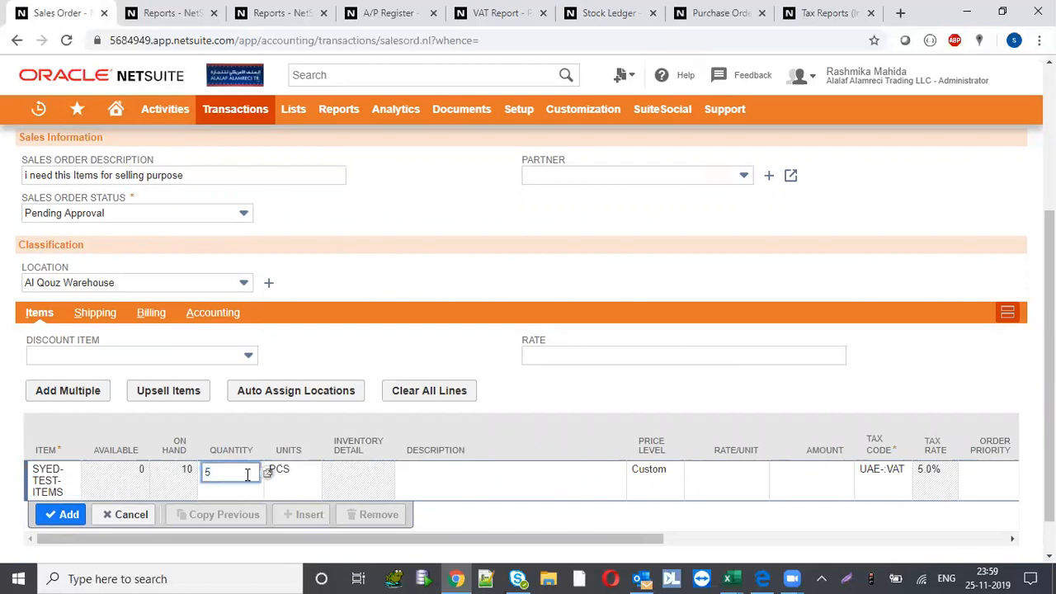
pyautogui.click(448, 481)
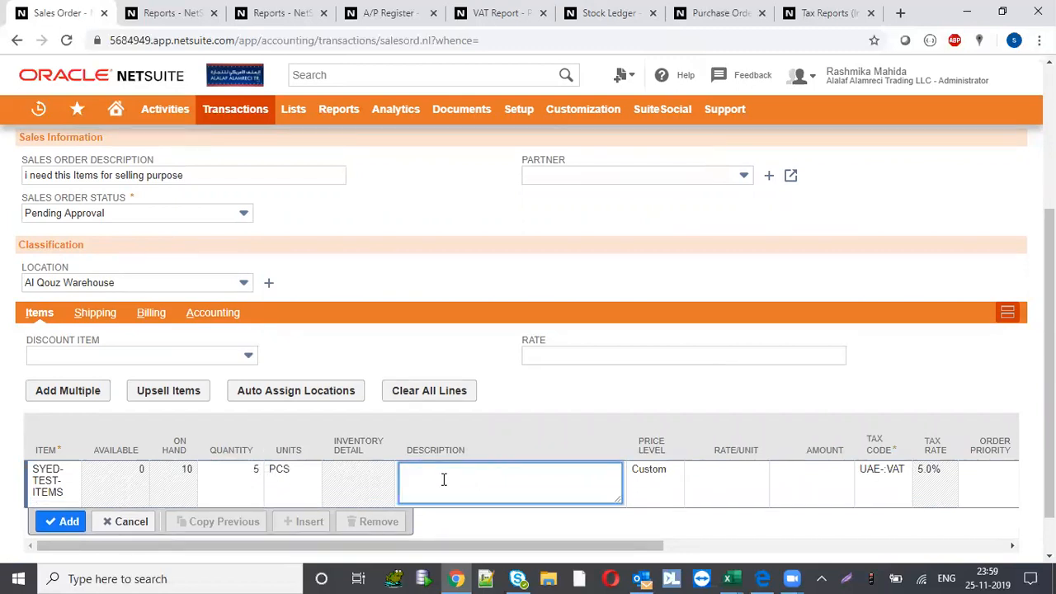
pyautogui.write('i need this Items for selling purpose')
# Set the item line's rate per unit to 100, check its tax and cost columns, and add the line.
pyautogui.click(705, 471)
pyautogui.click(725, 471)
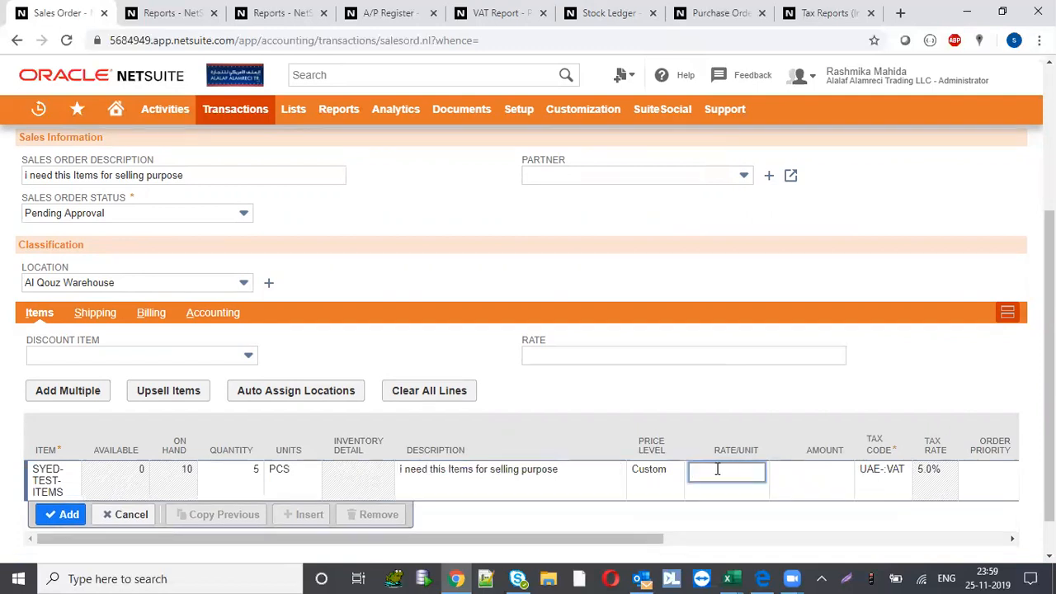
pyautogui.write('10')
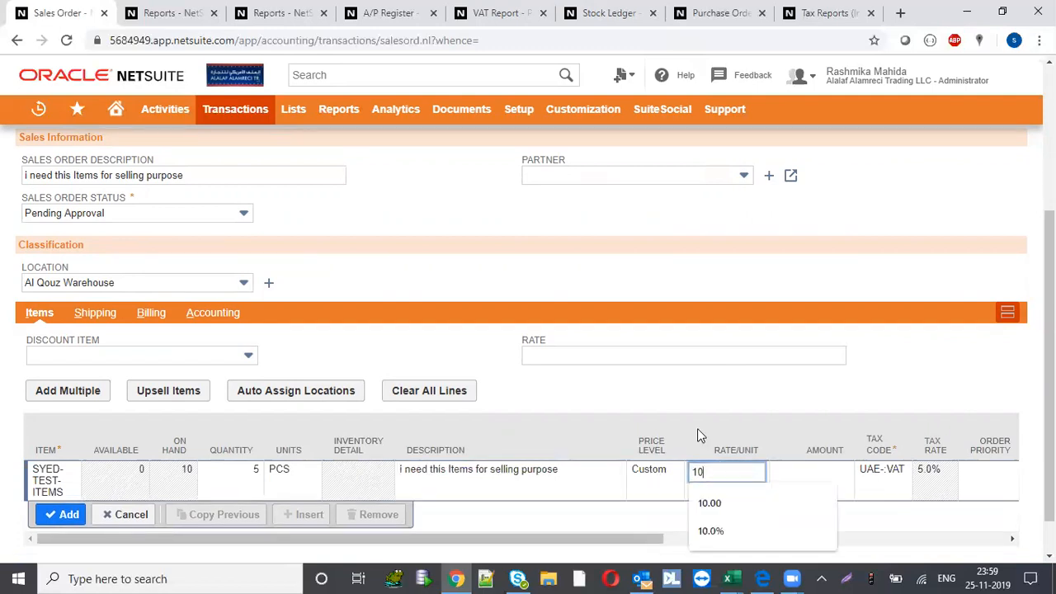
pyautogui.write('0')
pyautogui.moveTo(634, 539); pyautogui.dragTo(977, 539)
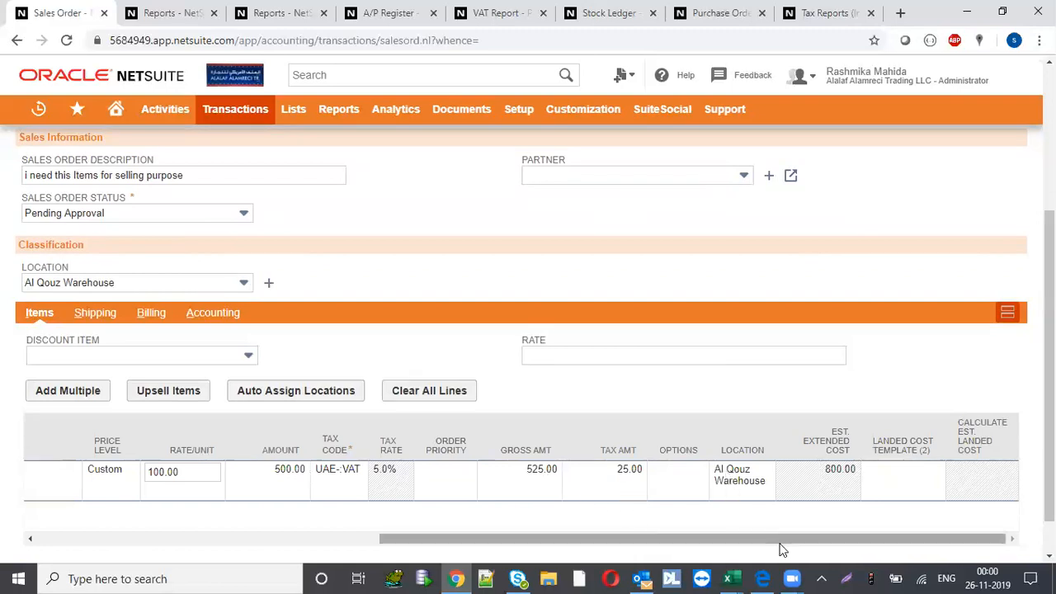
pyautogui.moveTo(781, 545); pyautogui.dragTo(188, 561)
pyautogui.click(65, 515)
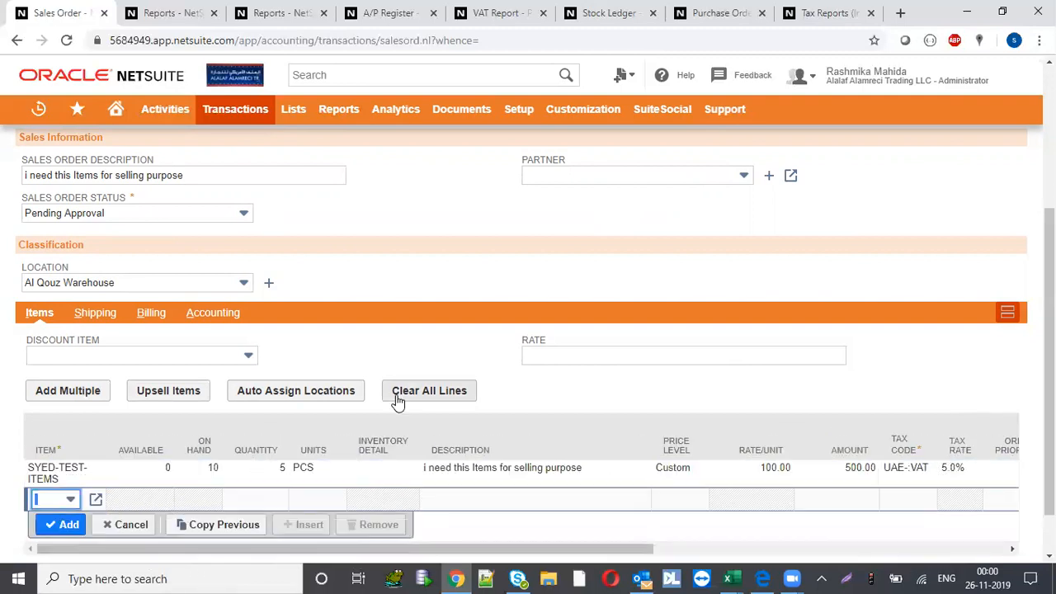
# Review the sales order's summary and details, and save the order.
pyautogui.scroll(3, 415, 292)
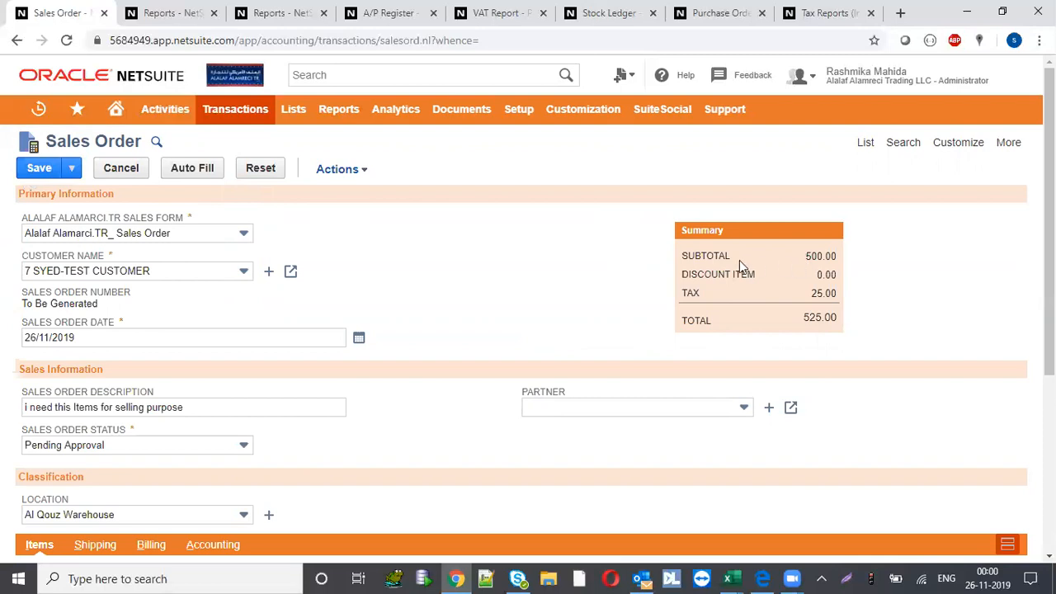
pyautogui.scroll(-3, 497, 306)
pyautogui.scroll(3, 484, 300)
pyautogui.click(39, 169)
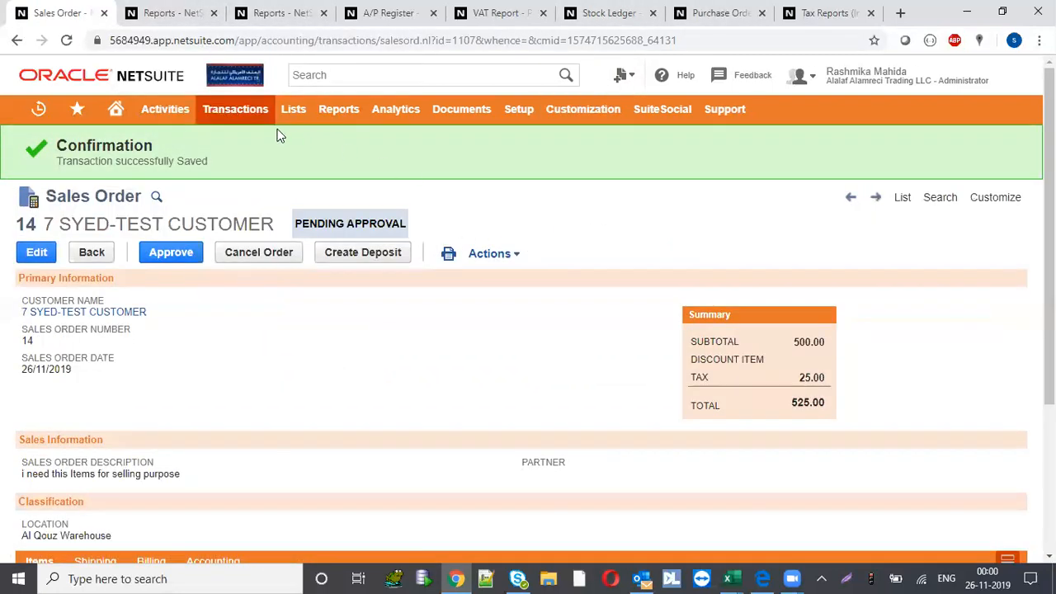
# Open the Sales Orders Register from the Order Management reports in a new tab.
pyautogui.click(277, 13)
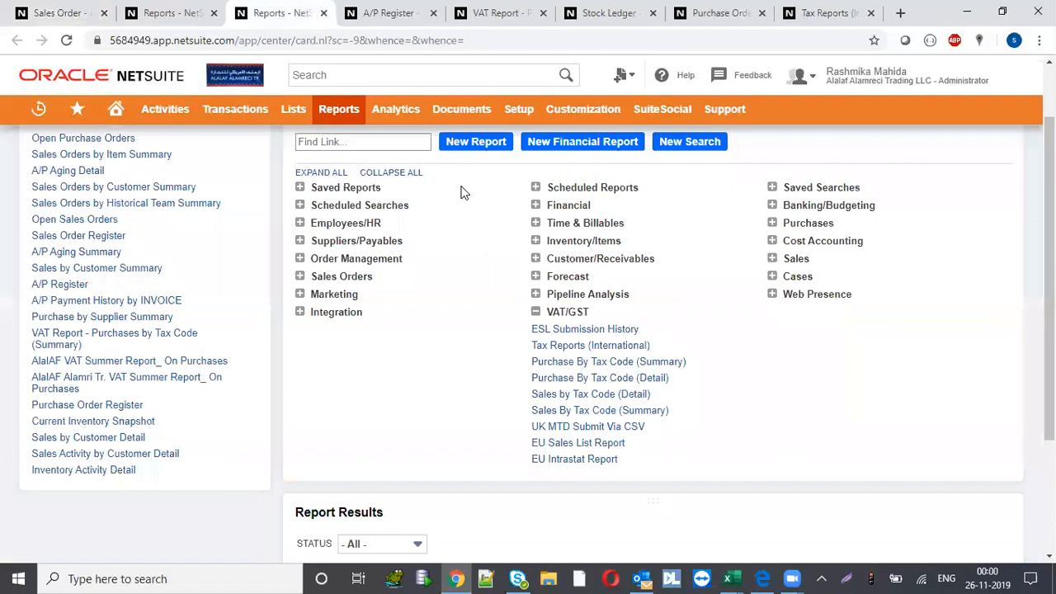
pyautogui.click(536, 312)
pyautogui.click(300, 259)
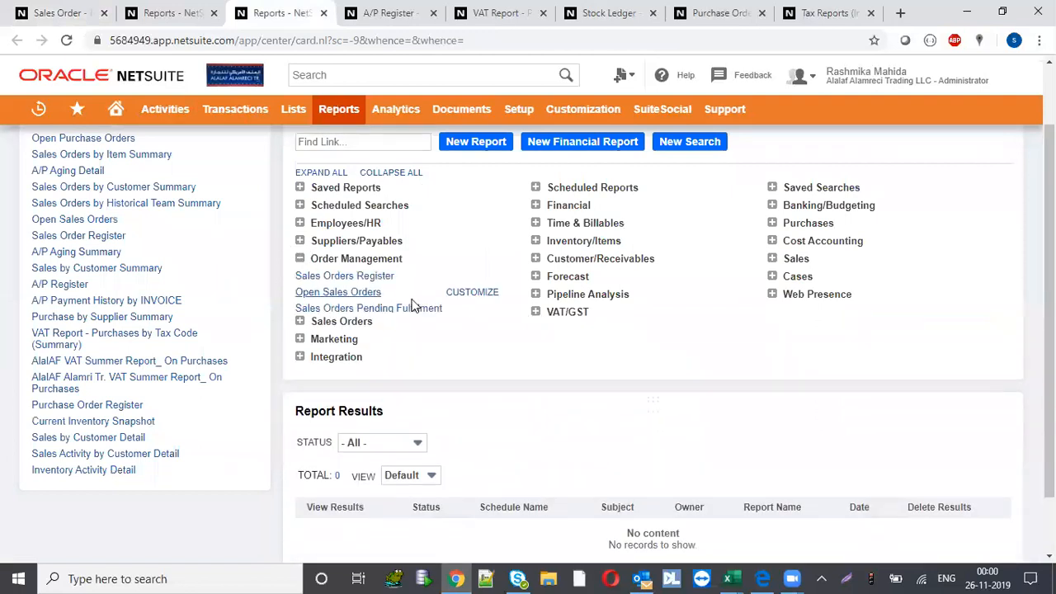
pyautogui.rightClick(330, 284)
pyautogui.click(362, 294)
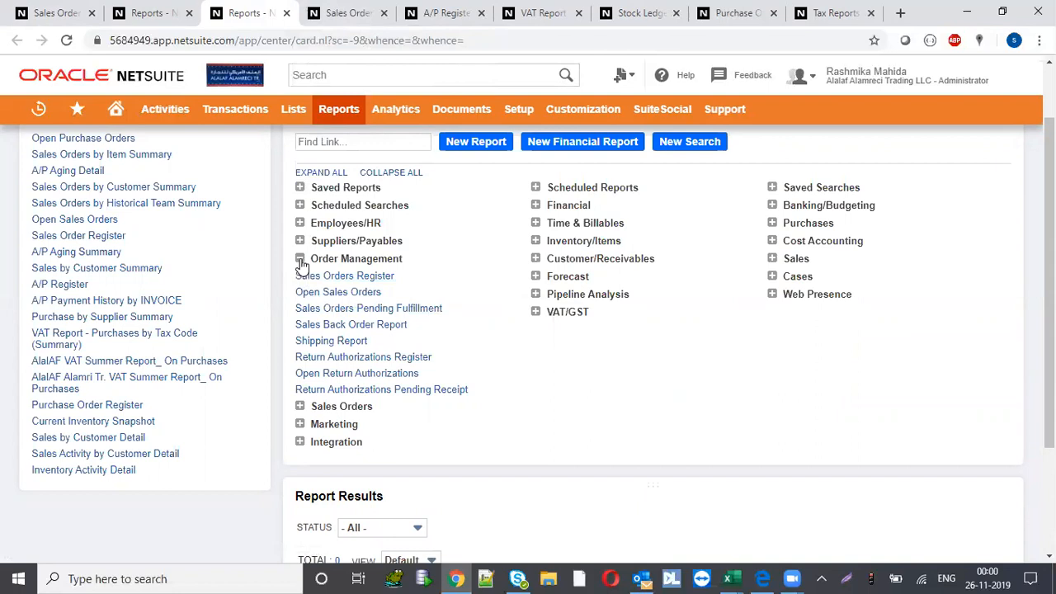
# Open the A/R Aging summary from the Customer/Receivables reports in a new tab.
pyautogui.click(301, 259)
pyautogui.click(301, 241)
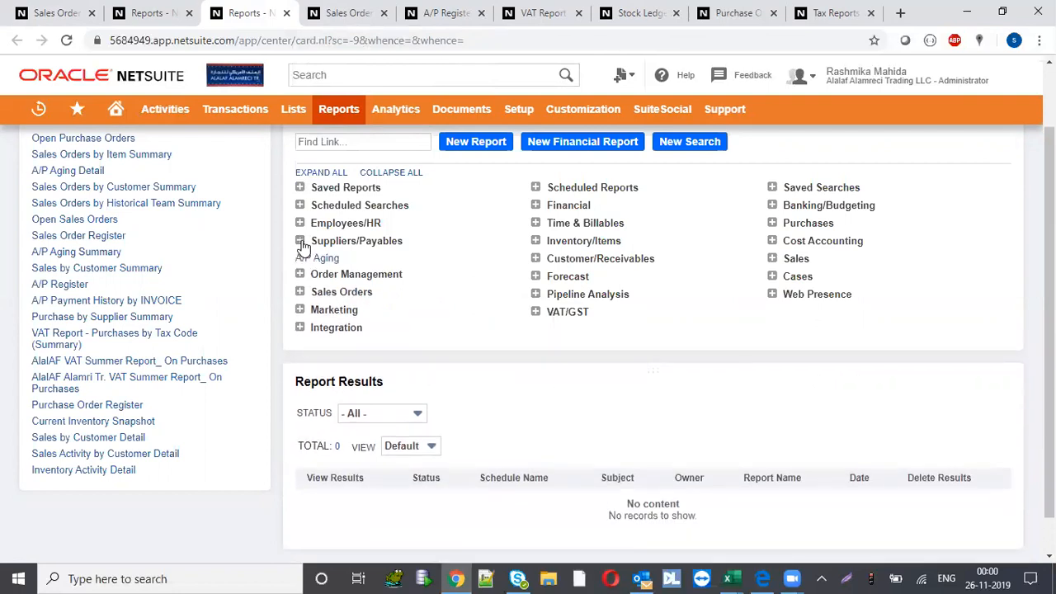
pyautogui.click(301, 243)
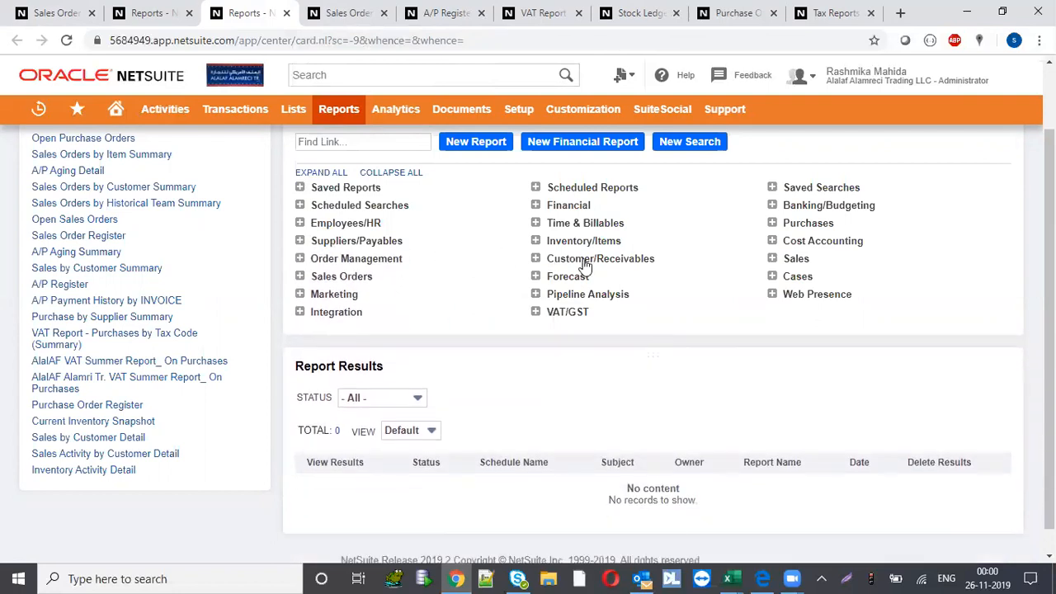
pyautogui.click(535, 259)
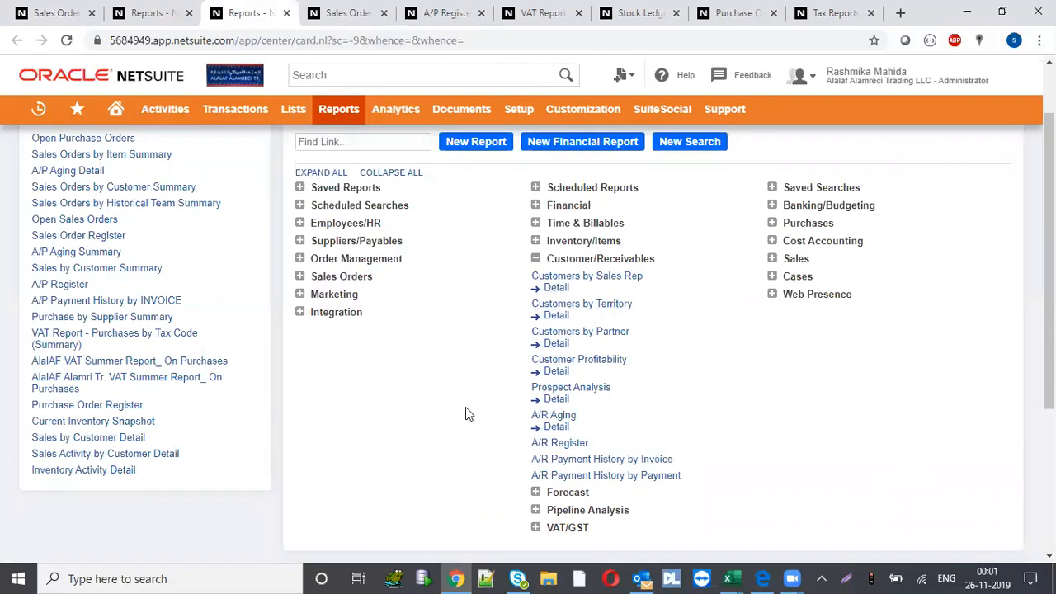
pyautogui.rightClick(547, 424)
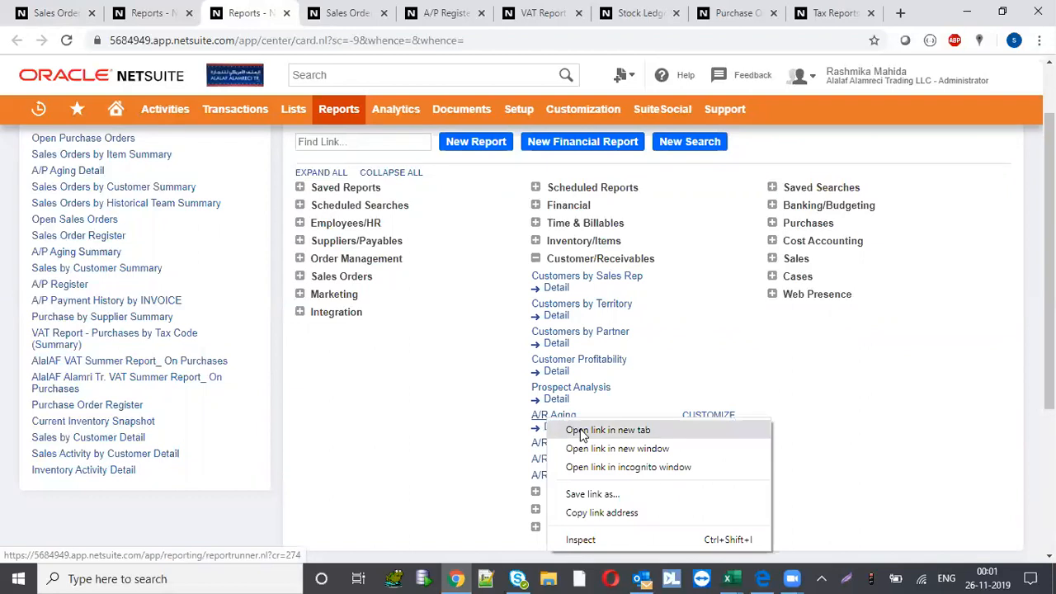
pyautogui.click(608, 430)
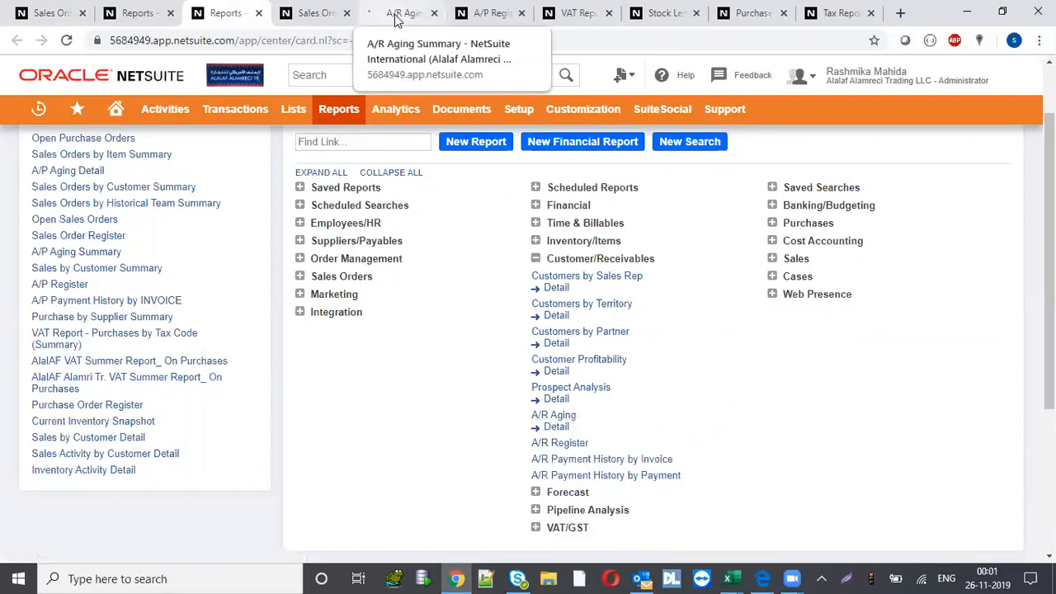
# Check the A/R Aging Summary against the saved sales order, and refresh the Stock Ledger for 1/11/2019 to 26/11/2019.
pyautogui.click(396, 15)
pyautogui.click(69, 548)
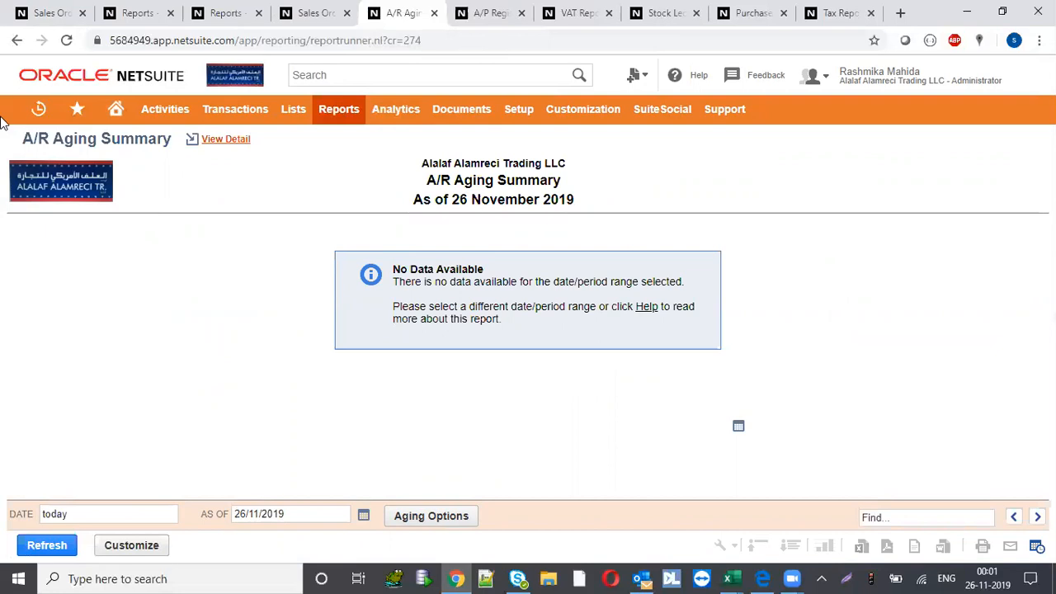
pyautogui.click(51, 11)
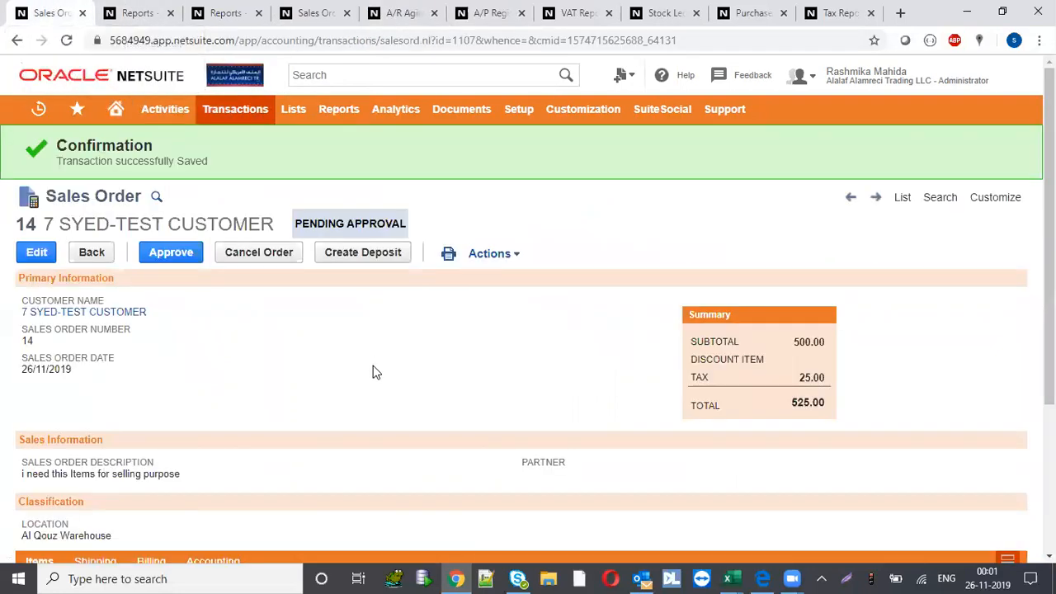
pyautogui.scroll(-2, 373, 372)
pyautogui.scroll(2, 372, 371)
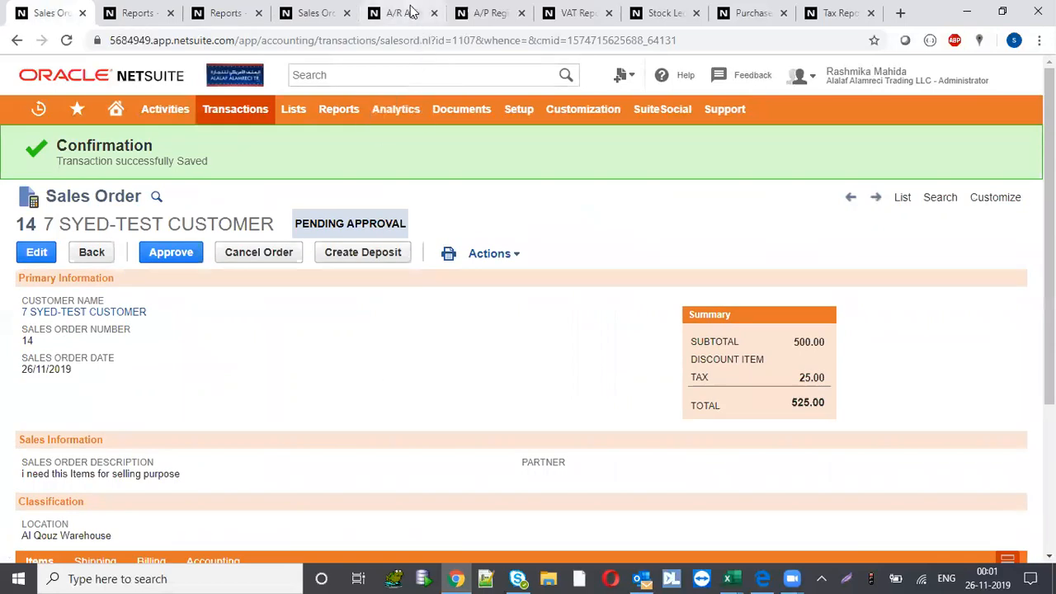
pyautogui.click(412, 12)
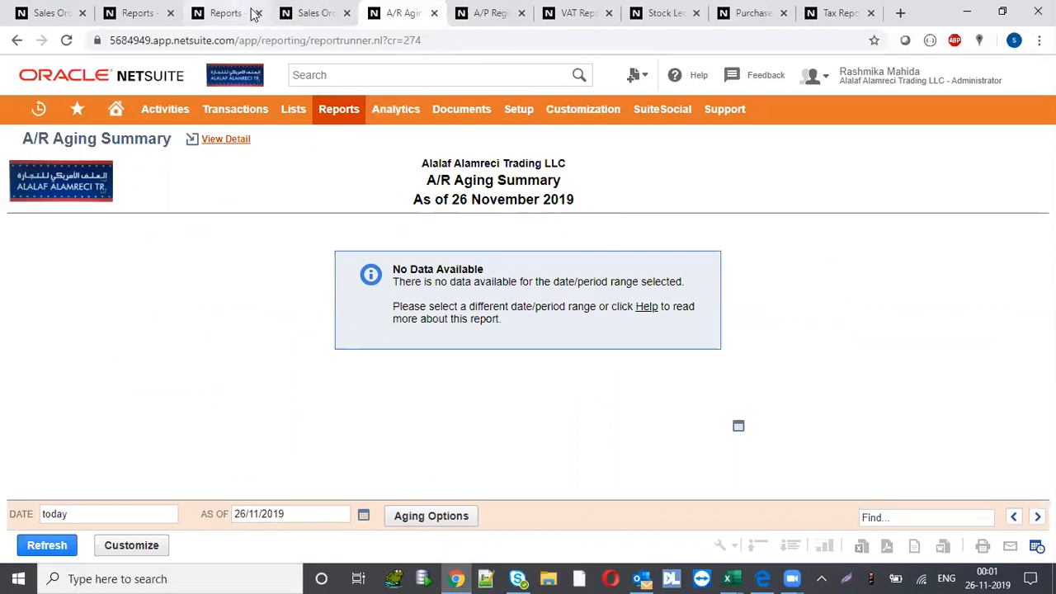
pyautogui.click(666, 13)
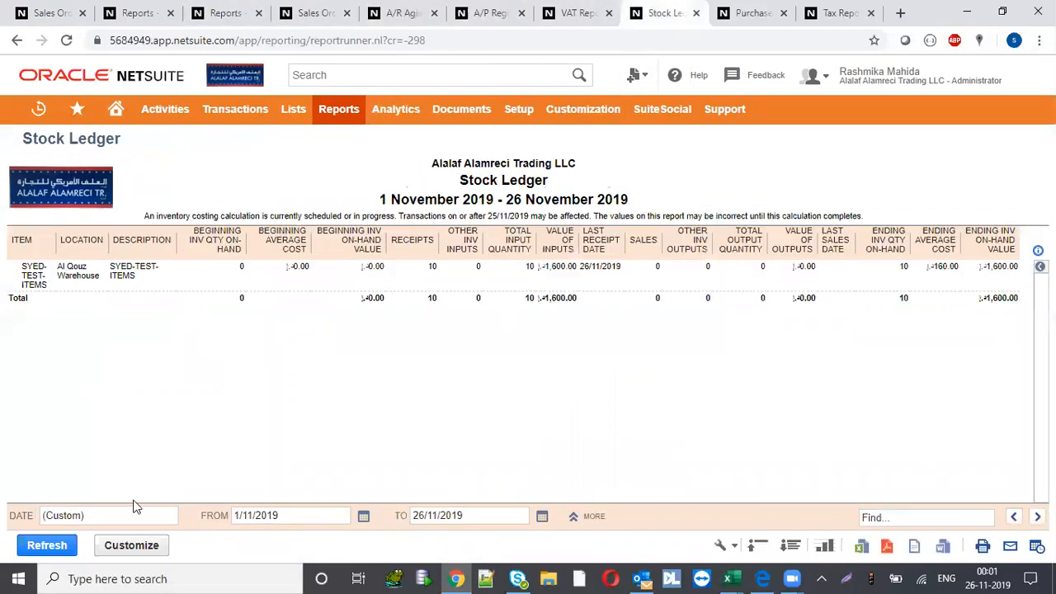
pyautogui.click(47, 545)
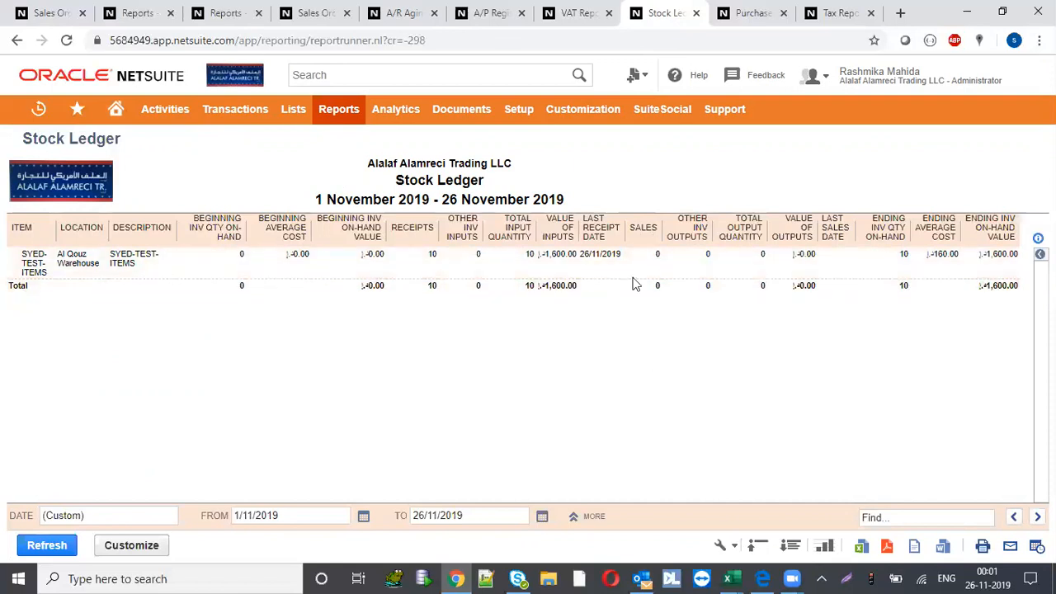
# Return to the pending sales order, check its details, and approve it.
pyautogui.click(46, 12)
pyautogui.scroll(-4, 336, 455)
pyautogui.scroll(4, 226, 290)
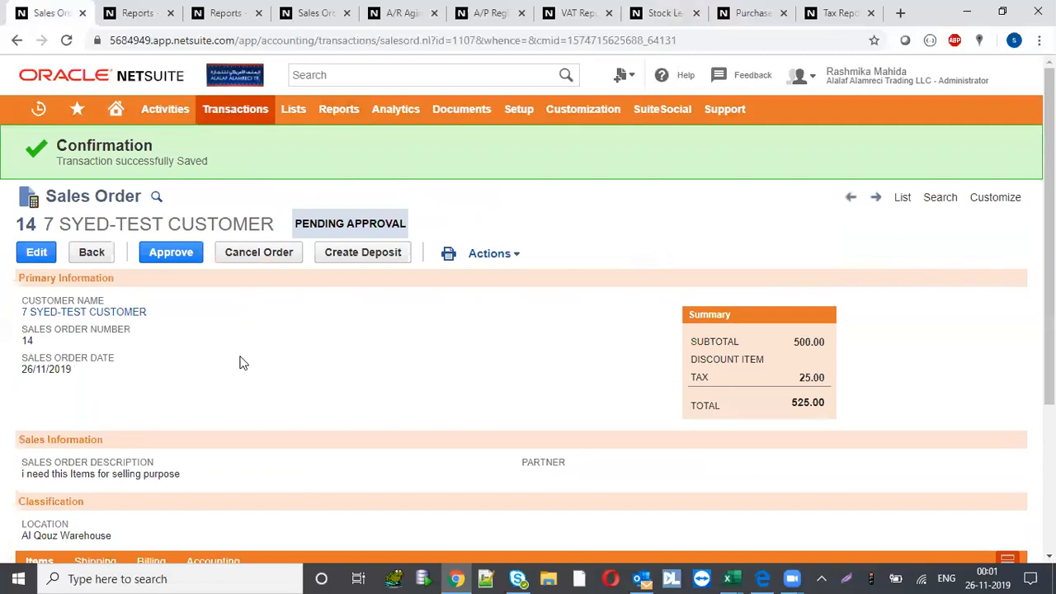
pyautogui.click(171, 254)
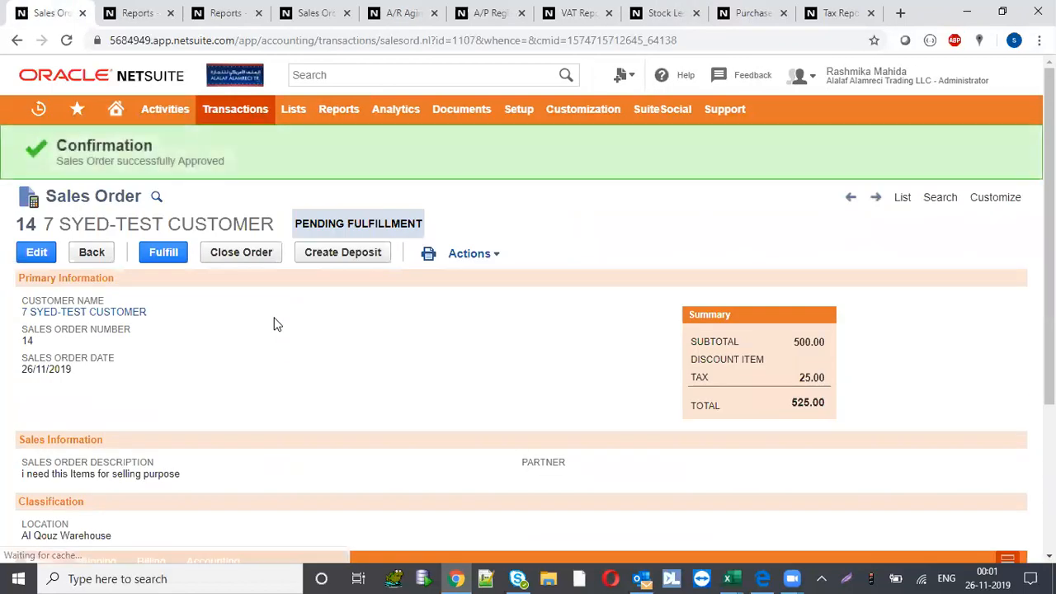
# Examine the approved sales order's shipping, billing and item details.
pyautogui.scroll(-3, 233, 353)
pyautogui.scroll(3, 219, 365)
pyautogui.scroll(-3, 219, 365)
pyautogui.click(97, 341)
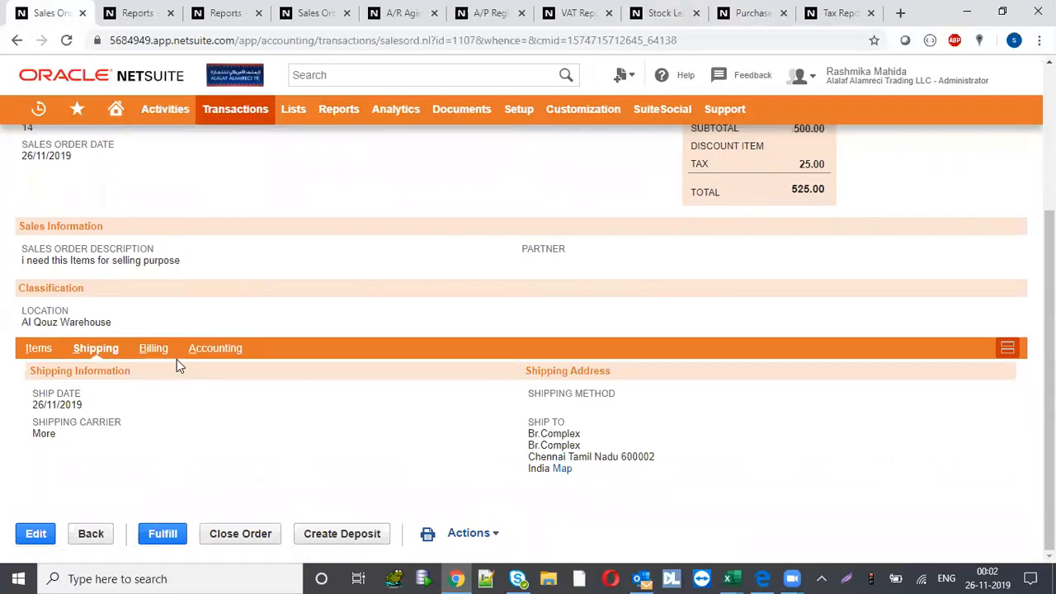
pyautogui.click(155, 350)
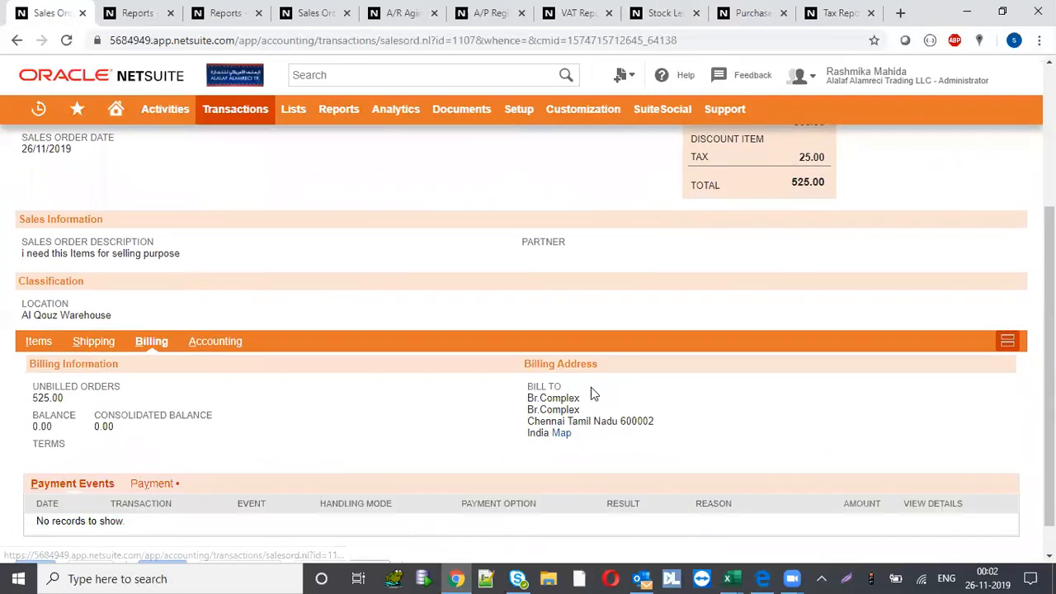
pyautogui.click(87, 341)
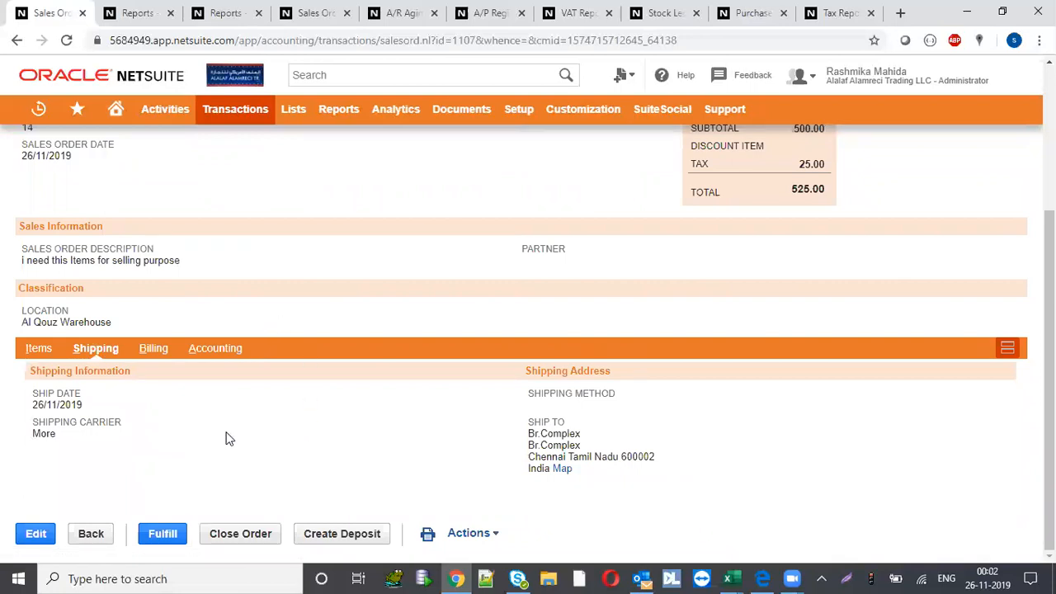
pyautogui.click(152, 350)
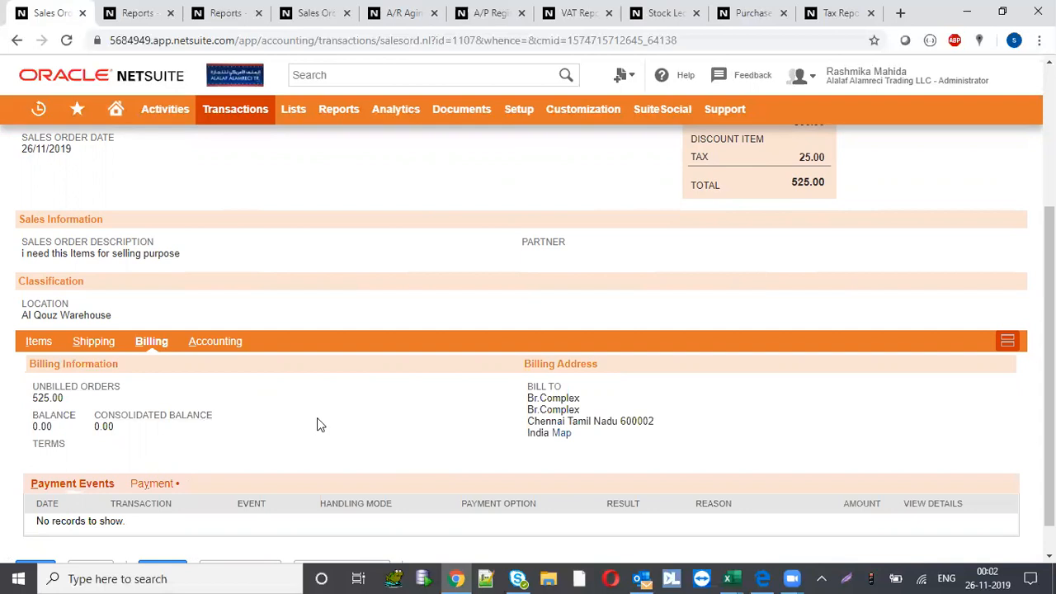
pyautogui.click(89, 350)
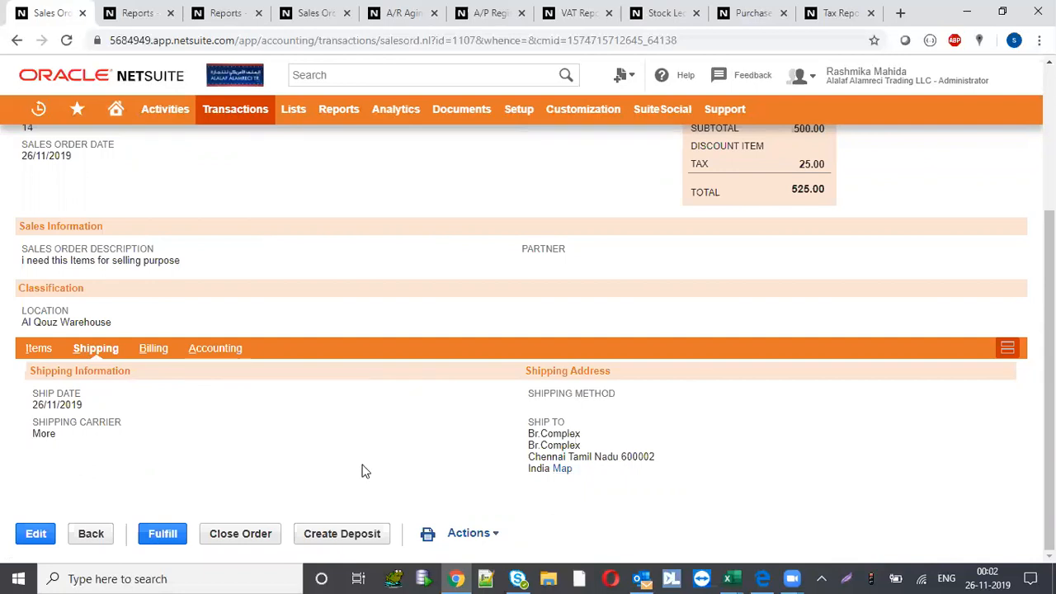
pyautogui.click(42, 351)
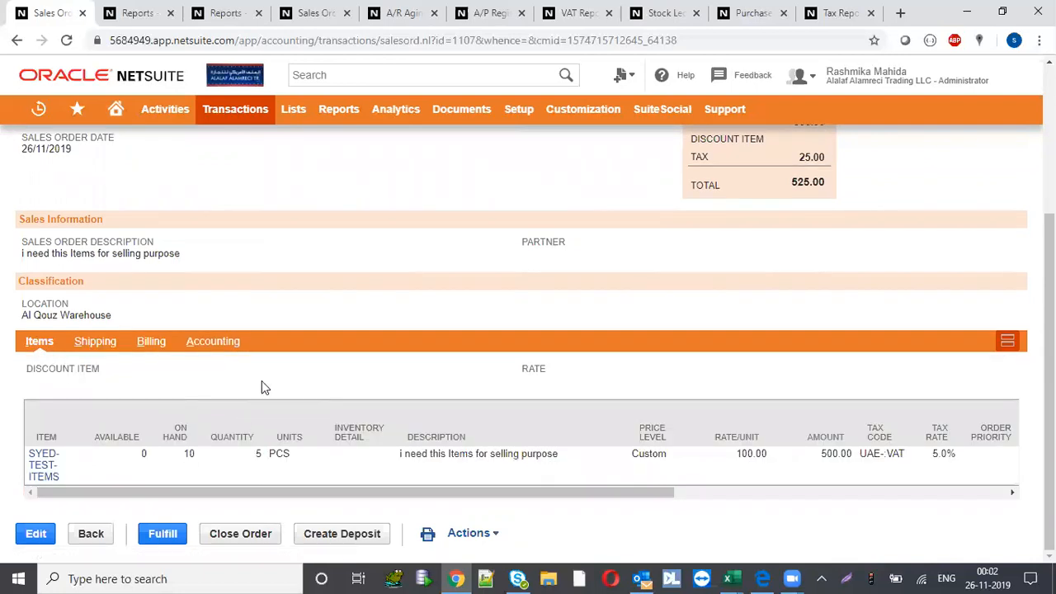
# Start an item fulfillment from the sales order and set the SYED-TEST-ITEMS line's quantity to 5.
pyautogui.press('F5')
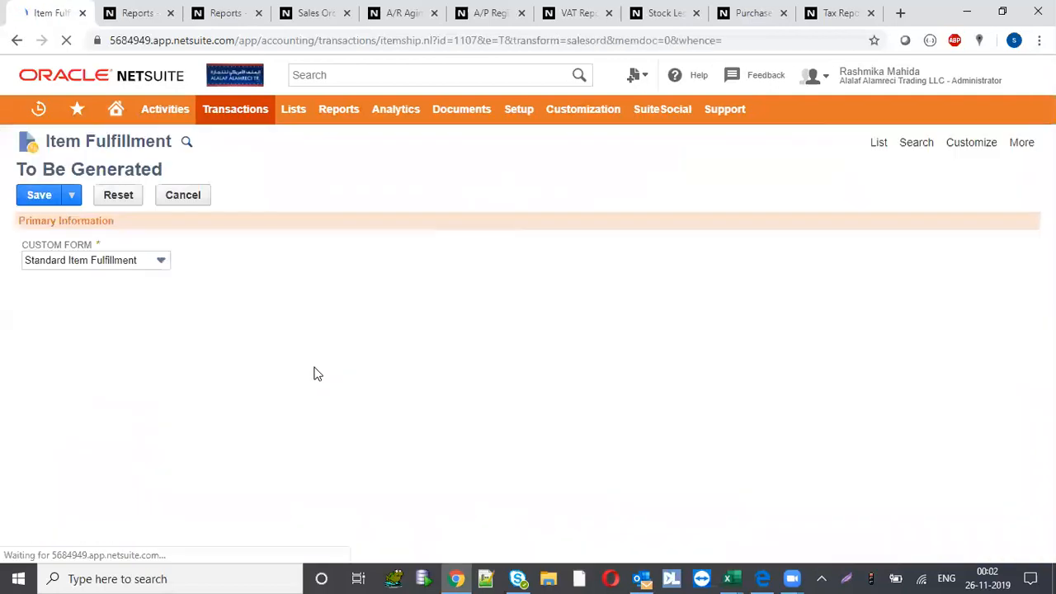
pyautogui.scroll(-1, 280, 363)
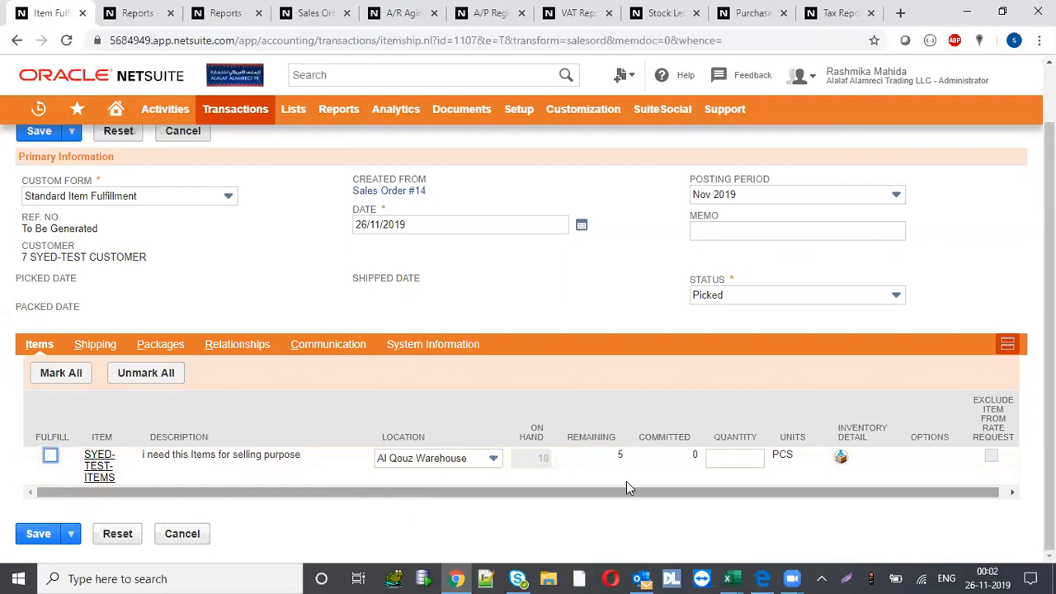
pyautogui.click(736, 461)
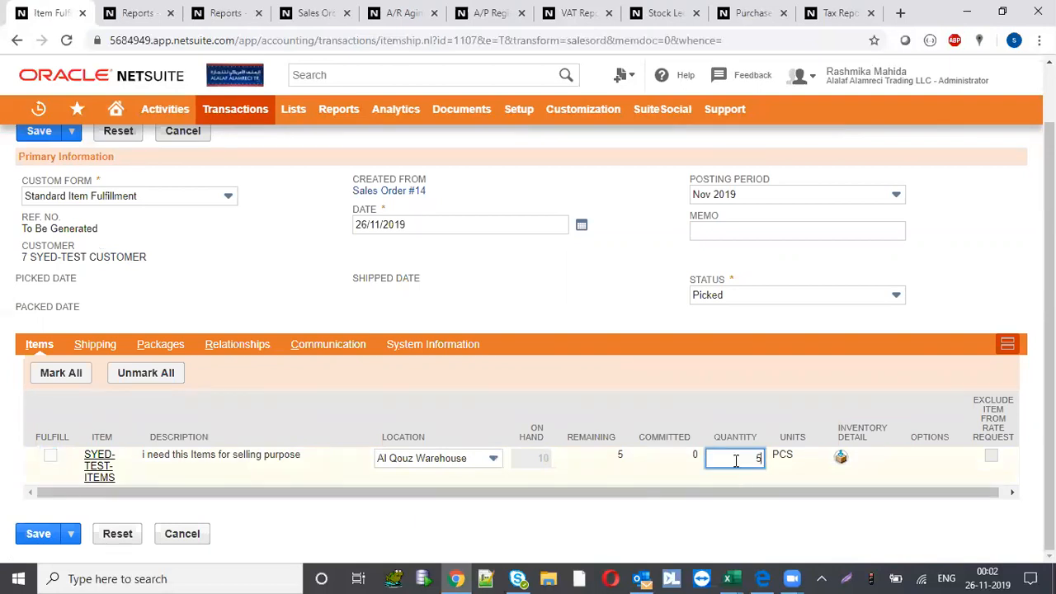
pyautogui.click(481, 532)
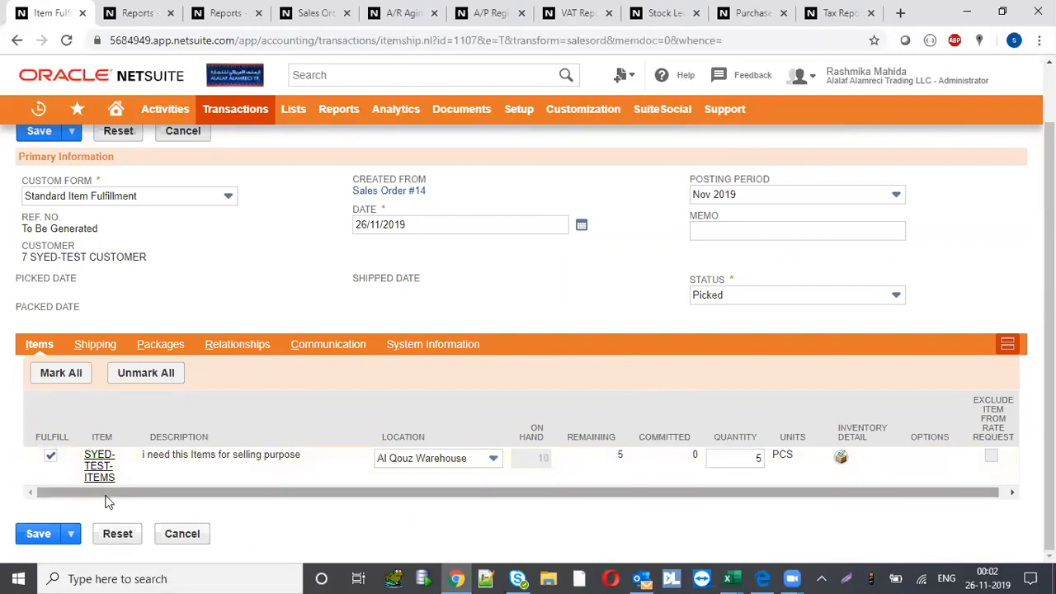
pyautogui.moveTo(688, 489); pyautogui.dragTo(619, 501)
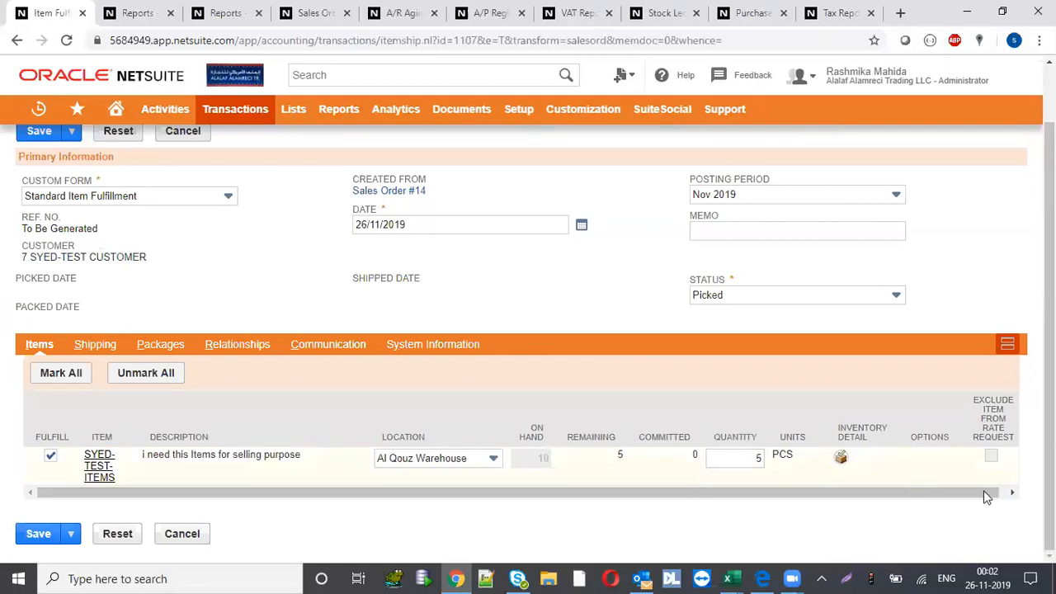
pyautogui.scroll(1, 202, 466)
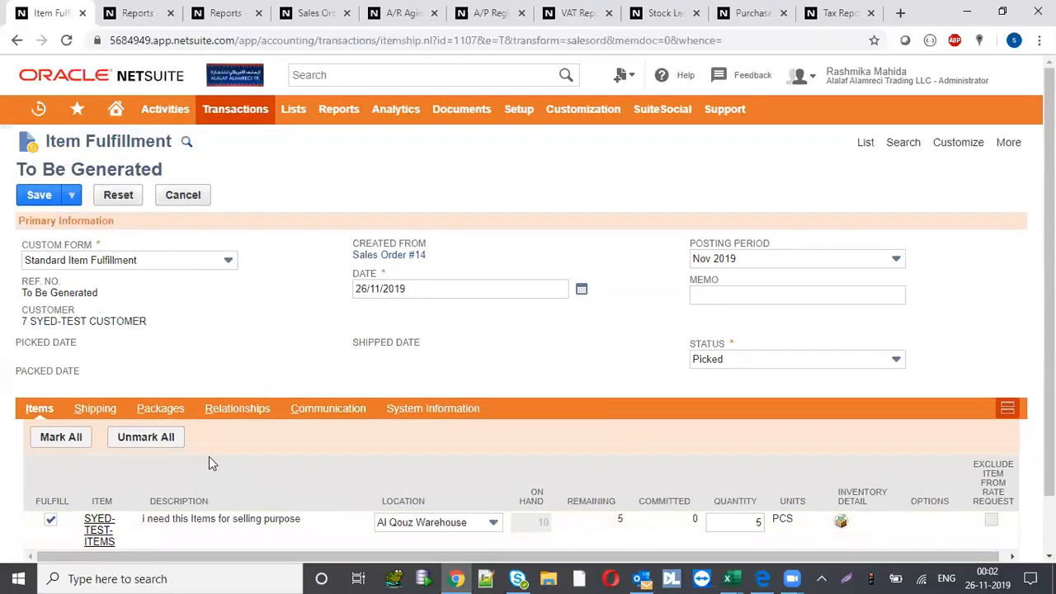
# Set the item fulfillment's shipping method to FedEx.
pyautogui.click(86, 411)
pyautogui.scroll(-1, 248, 375)
pyautogui.click(565, 392)
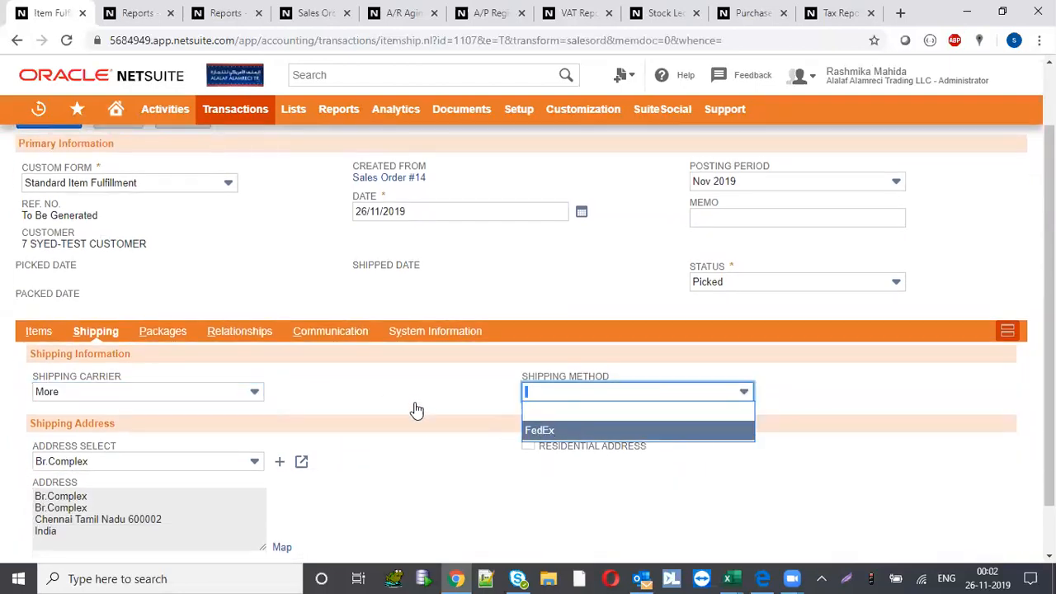
pyautogui.click(95, 337)
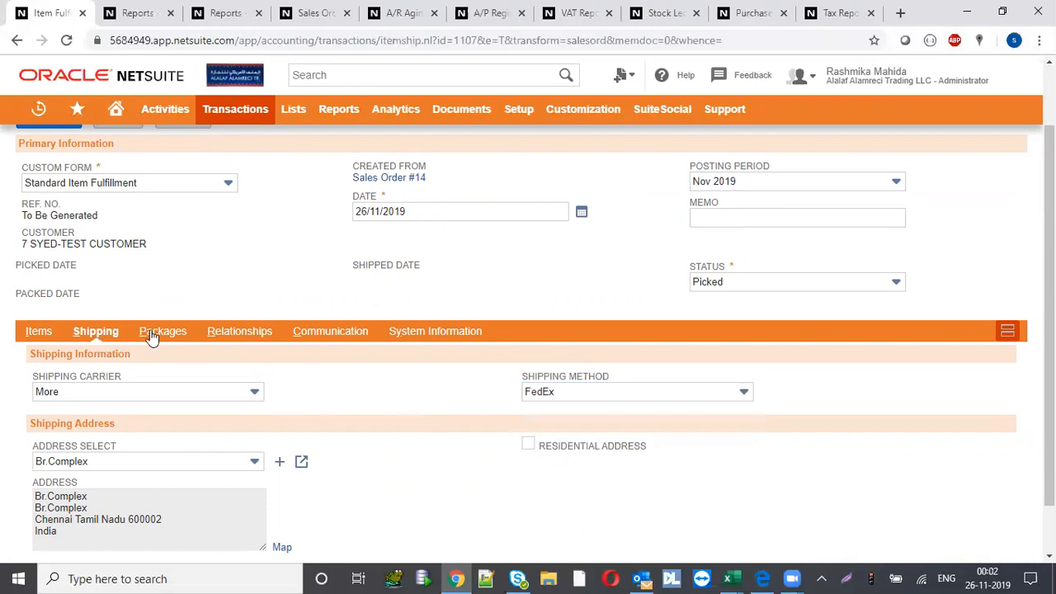
# Review the fulfillment's packages, shipping and item details, and save it in Picked status, accepting the fulfillment of uncommitted items.
pyautogui.click(162, 332)
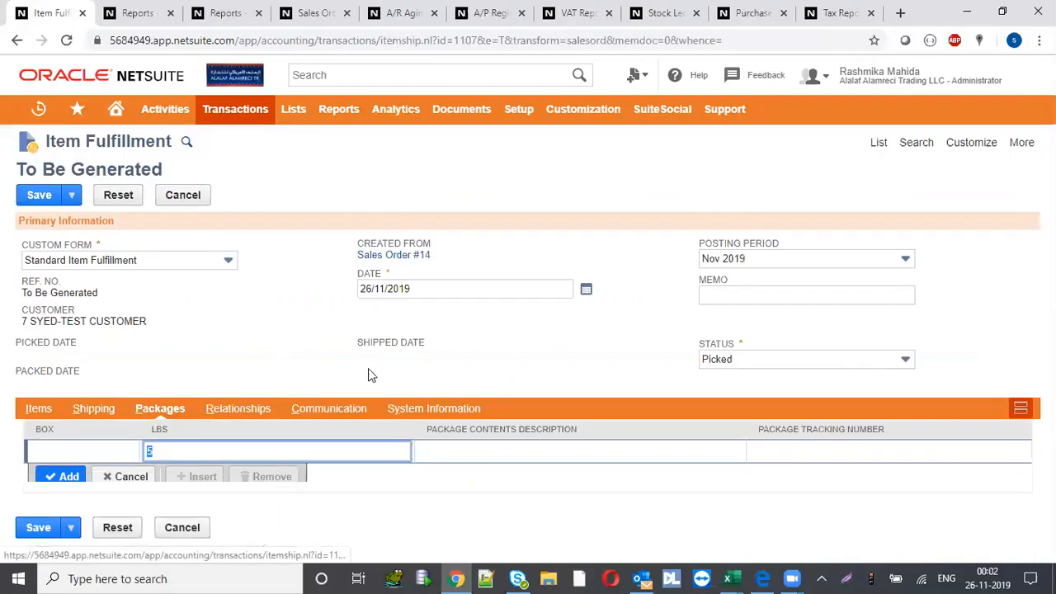
pyautogui.click(93, 410)
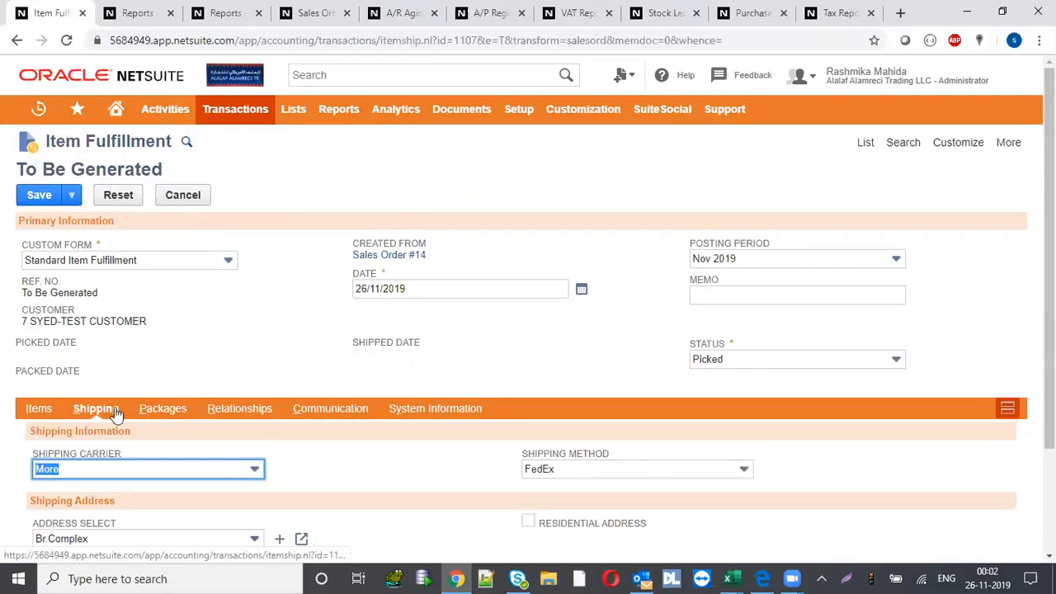
pyautogui.click(166, 409)
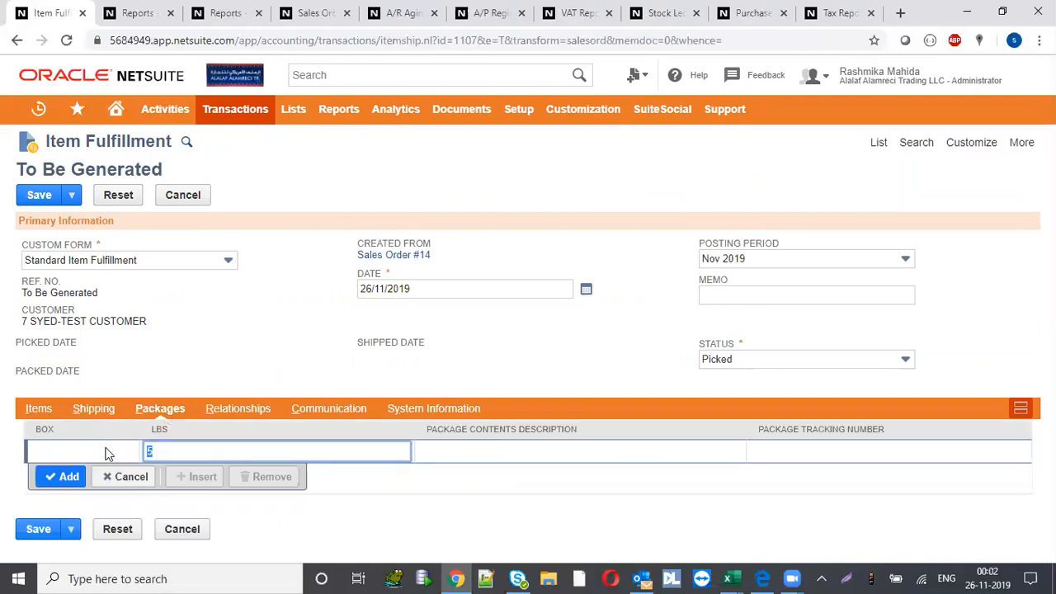
pyautogui.click(38, 408)
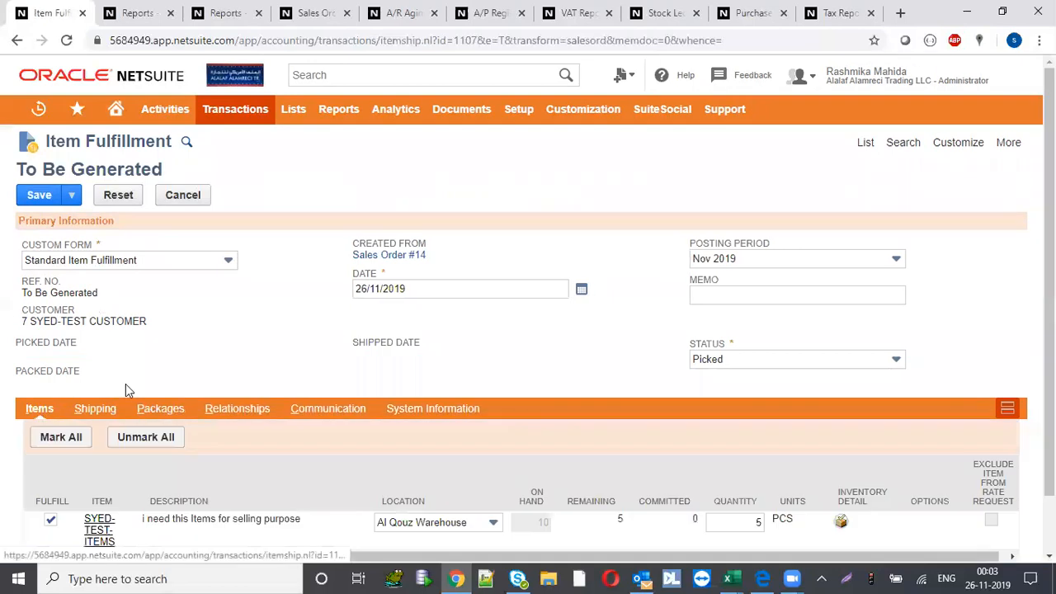
pyautogui.scroll(-1, 272, 338)
pyautogui.scroll(1, 269, 331)
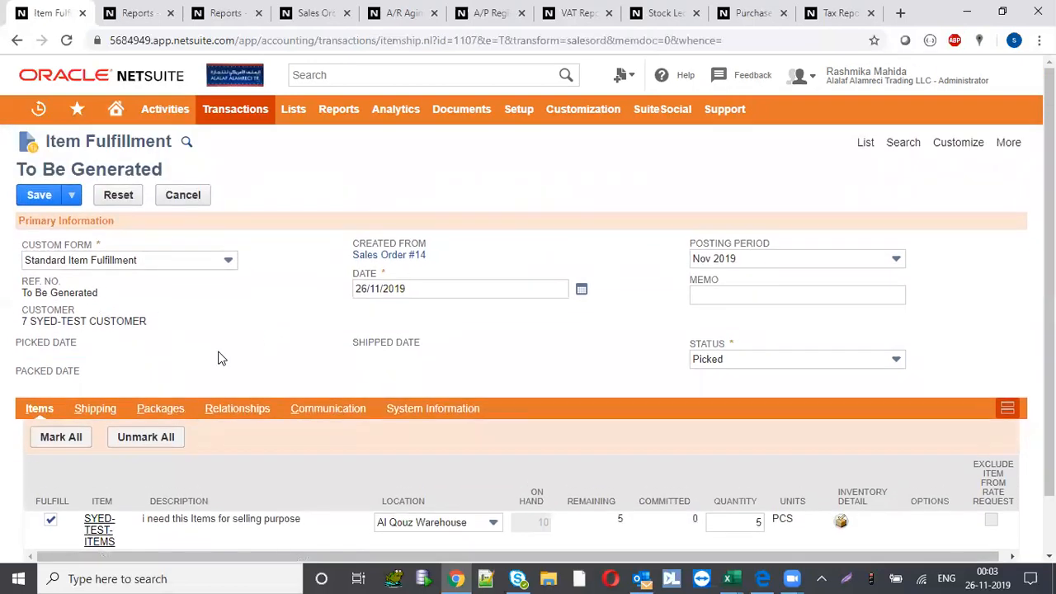
pyautogui.scroll(-1, 209, 321)
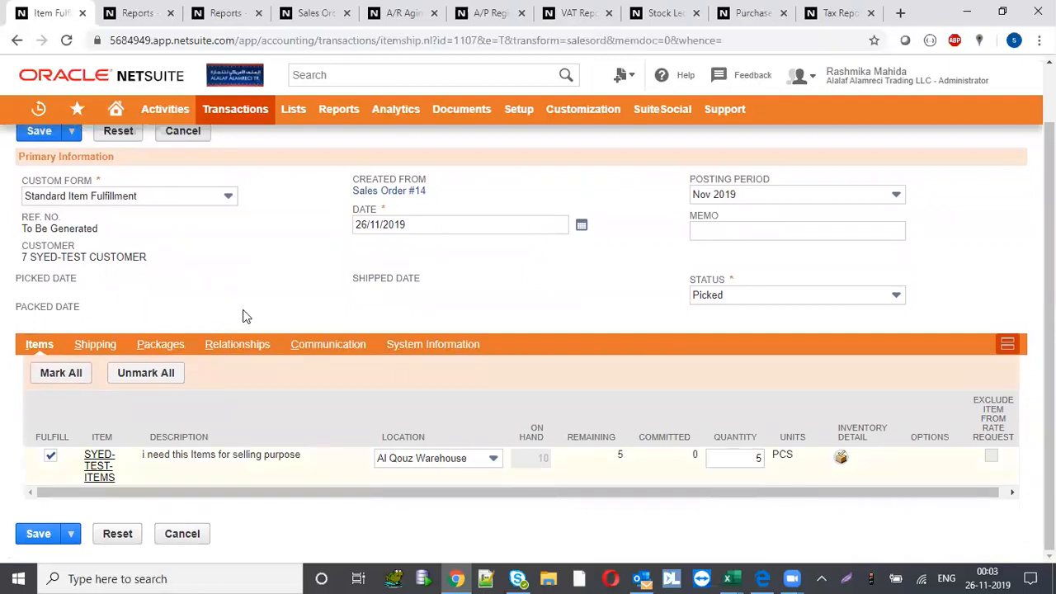
pyautogui.scroll(1, 159, 343)
pyautogui.click(37, 195)
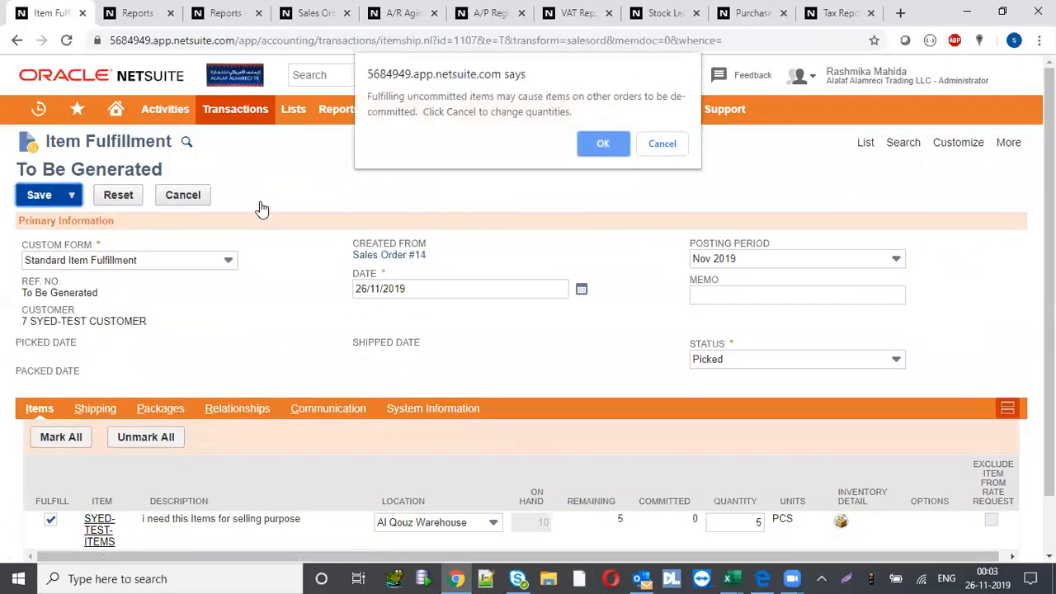
pyautogui.click(602, 144)
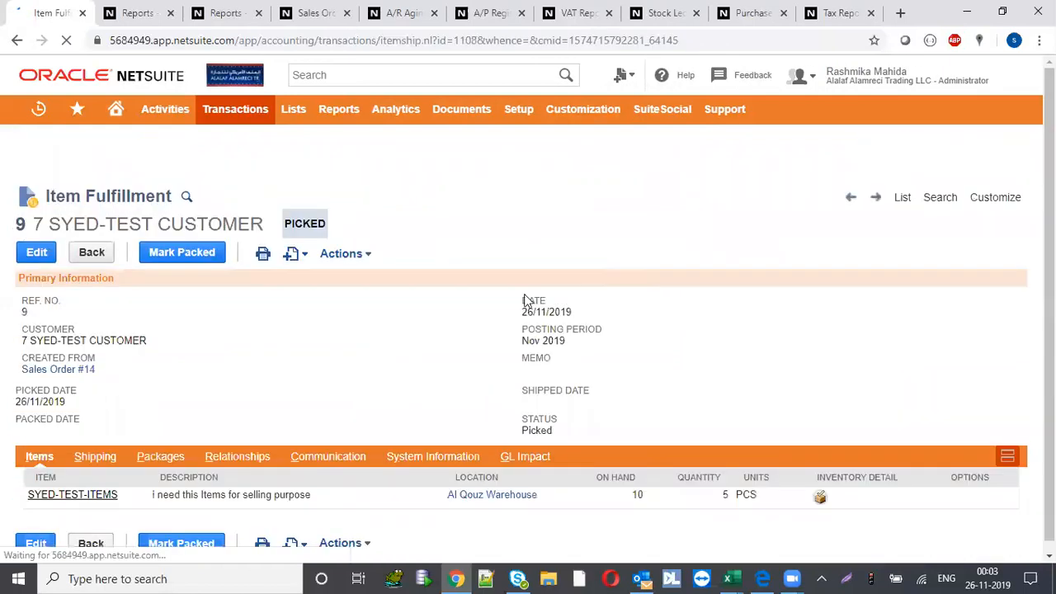
# Mark the saved item fulfillment as packed and as shipped.
pyautogui.scroll(-1, 417, 339)
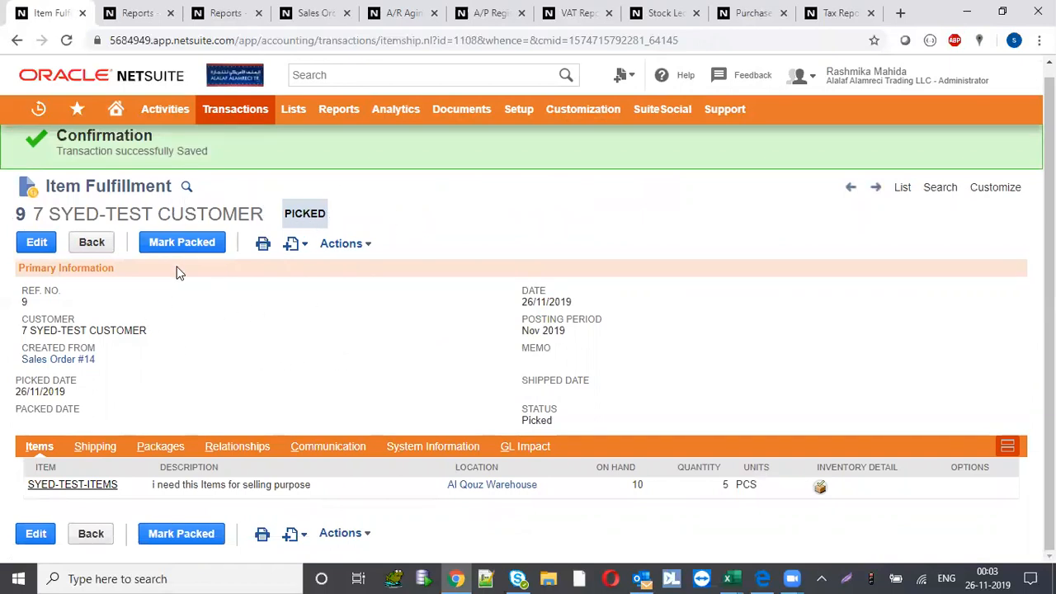
pyautogui.click(177, 245)
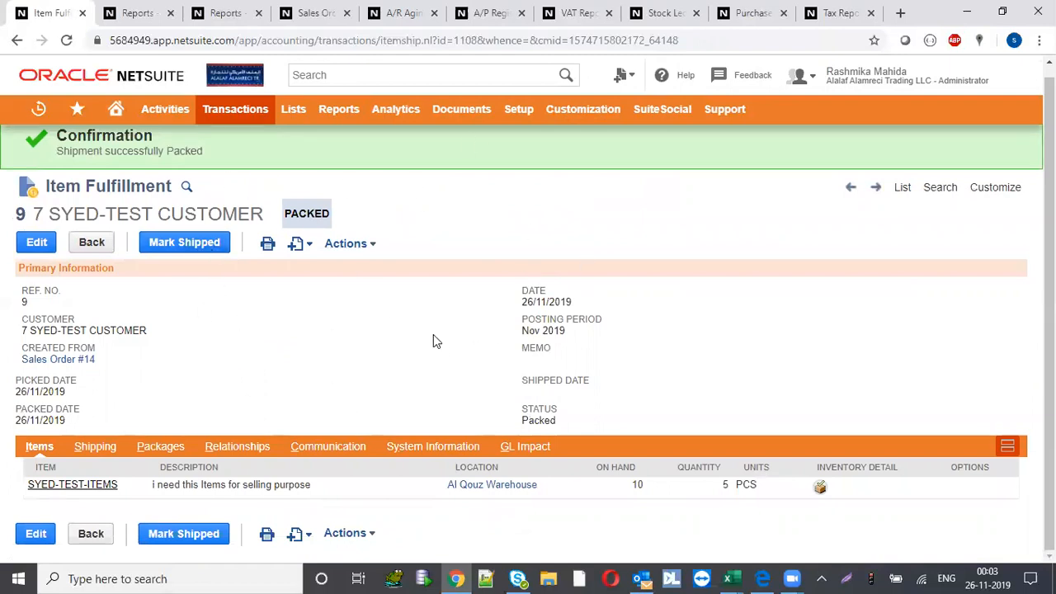
pyautogui.click(172, 243)
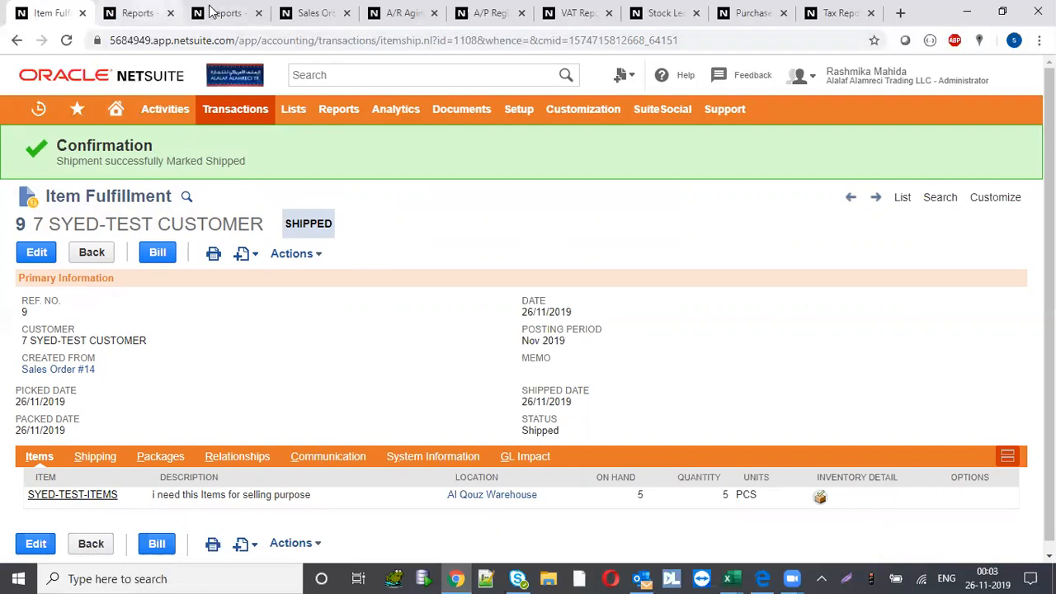
# Refresh the Sales Order Register for this month and check the order's status.
pyautogui.click(322, 16)
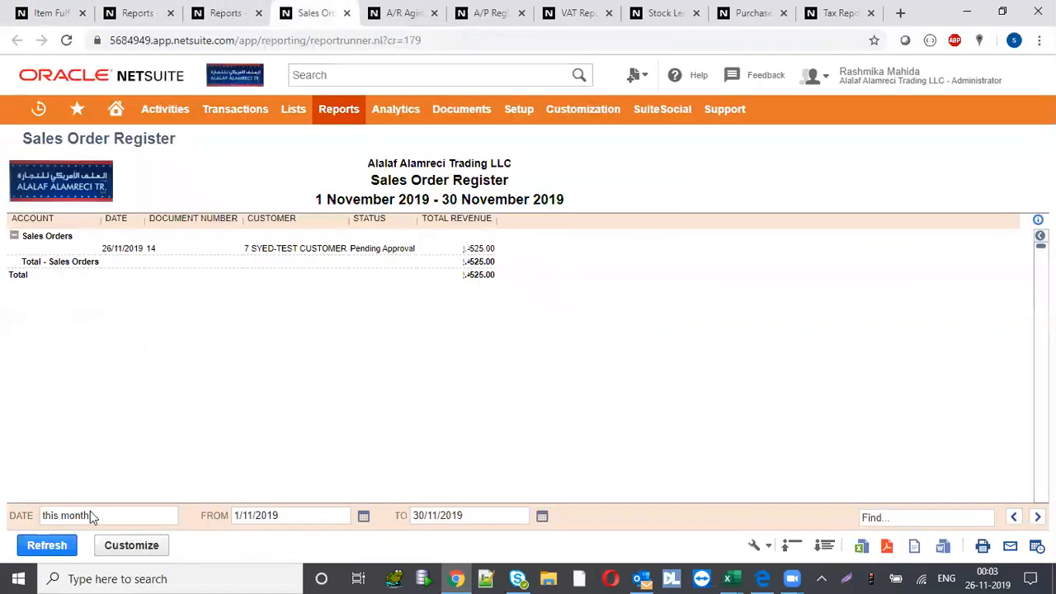
pyautogui.click(45, 546)
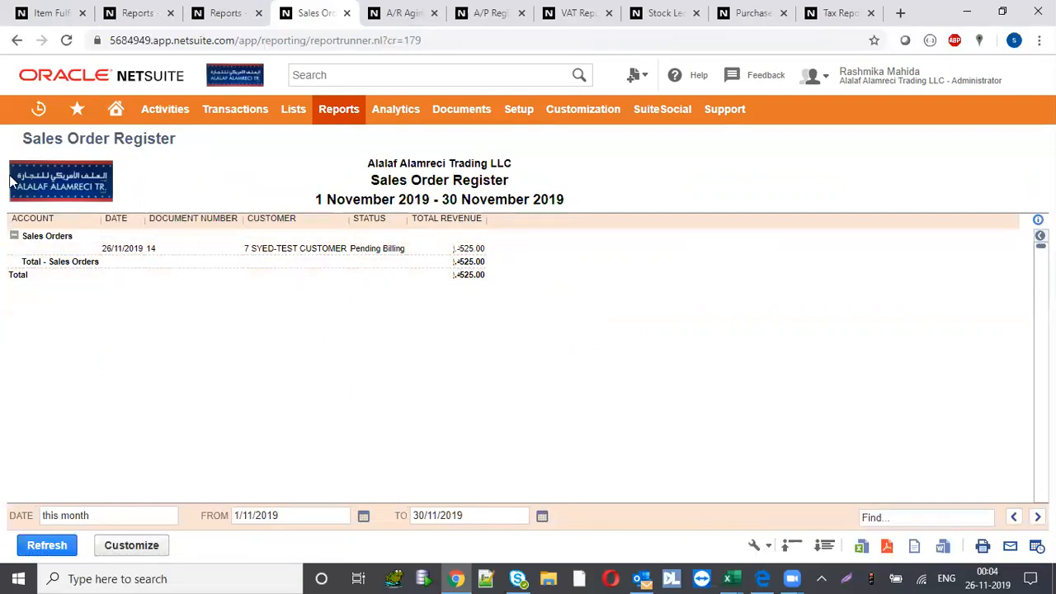
# Refresh the A/R Aging Summary as of today and close the A/P Register report.
pyautogui.click(398, 15)
pyautogui.click(312, 18)
pyautogui.click(402, 14)
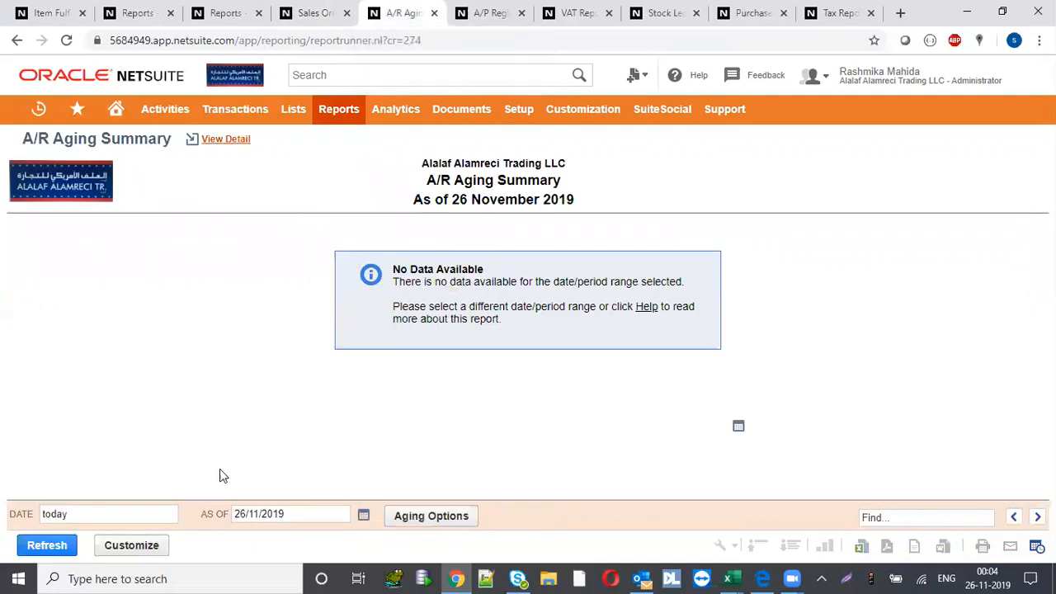
pyautogui.click(47, 547)
pyautogui.click(520, 13)
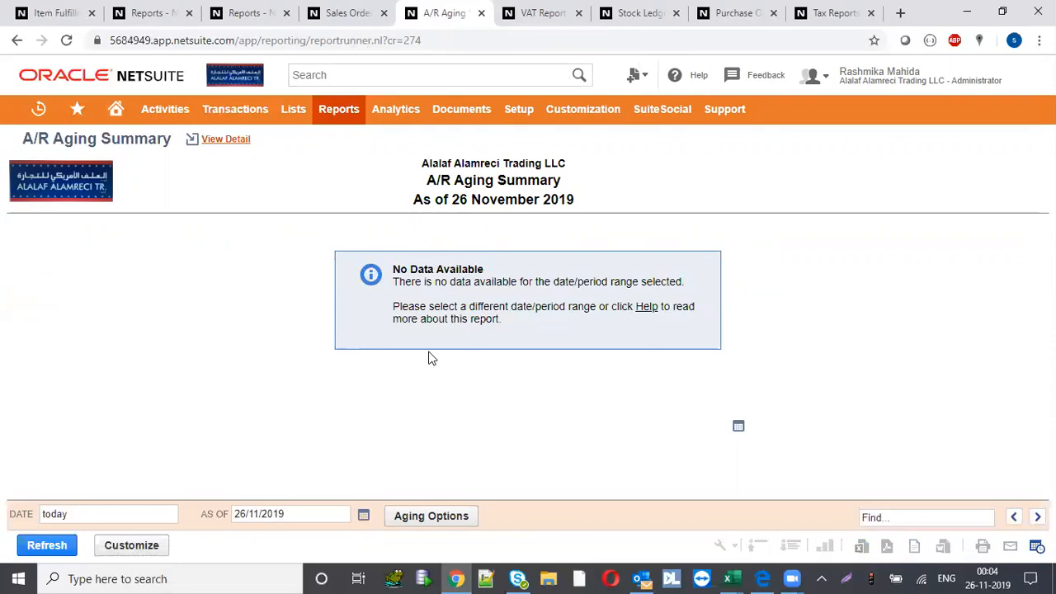
# Refresh the VAT purchases report and the Stock Ledger, and compare the stock movement with the shipped item fulfillment.
pyautogui.click(524, 14)
pyautogui.click(66, 548)
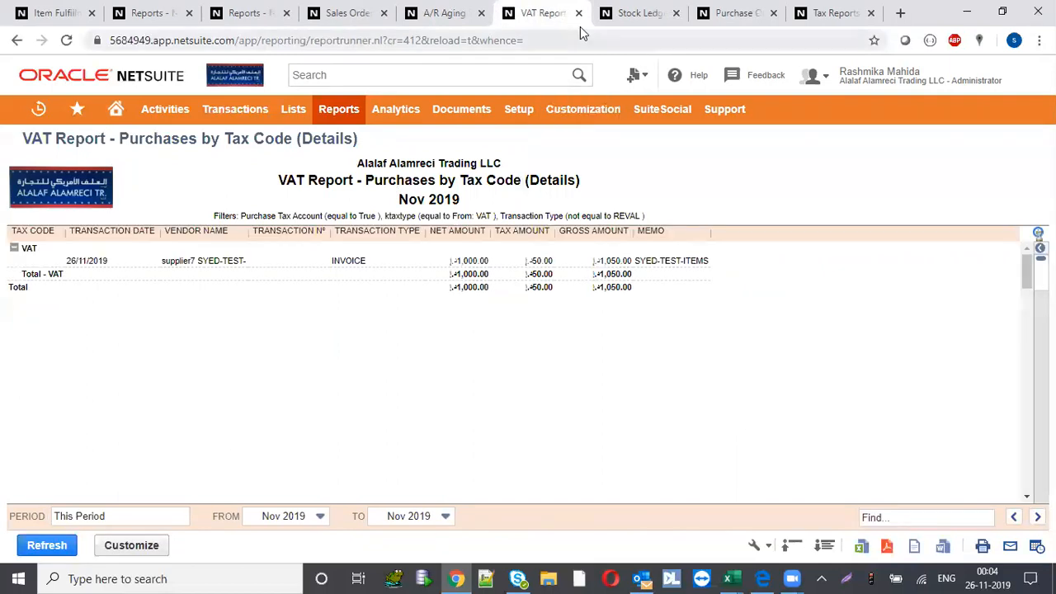
pyautogui.click(629, 15)
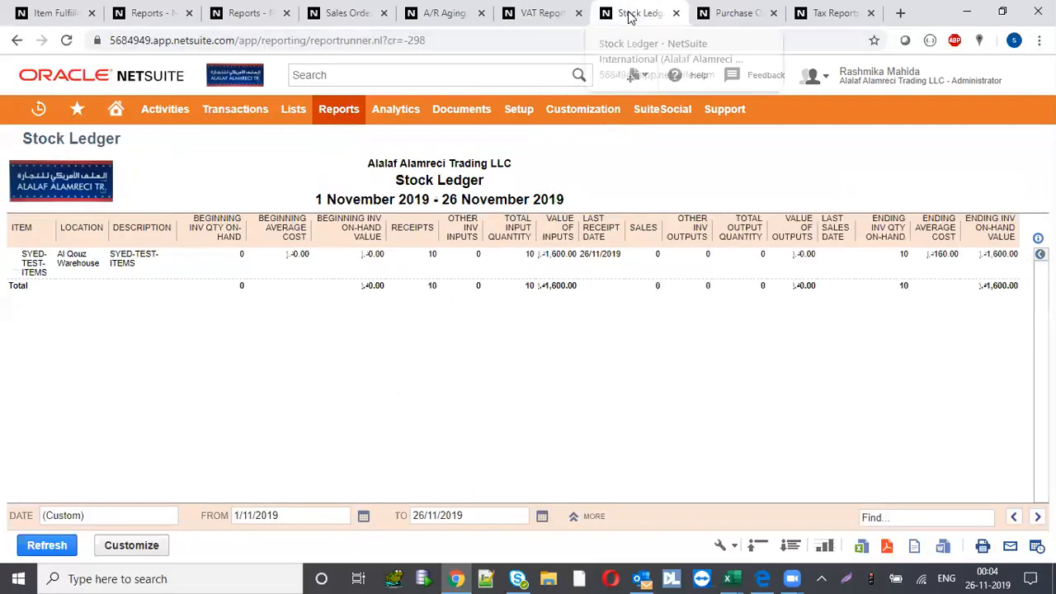
pyautogui.click(47, 545)
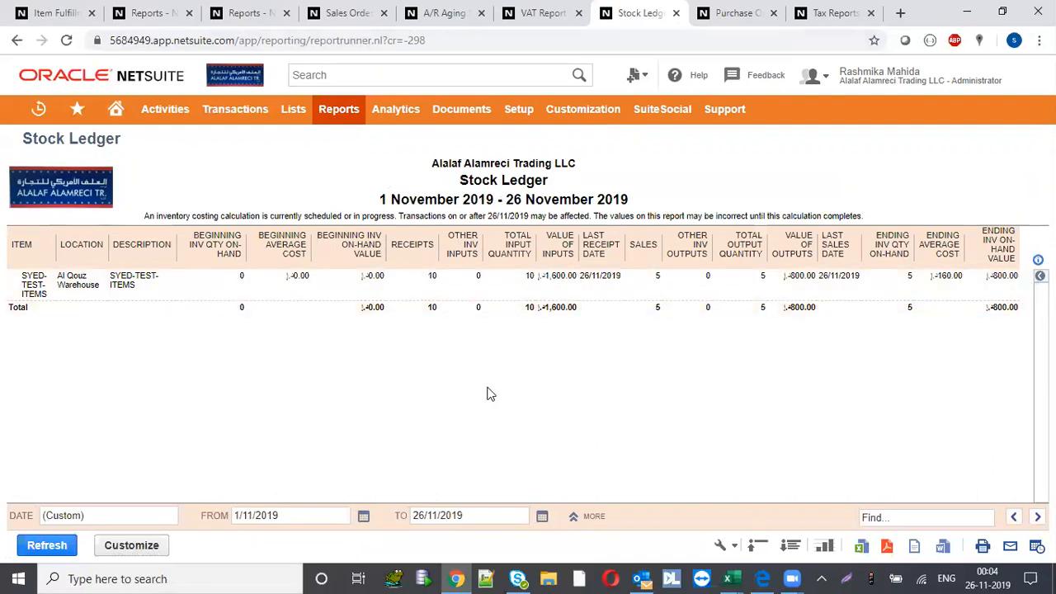
pyautogui.click(55, 14)
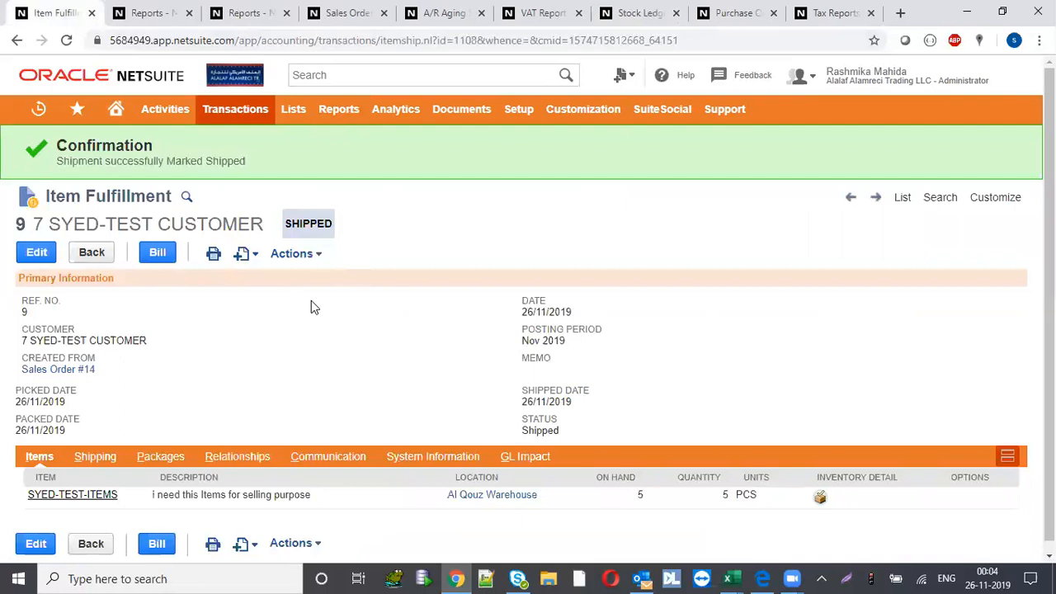
pyautogui.scroll(-1, 390, 312)
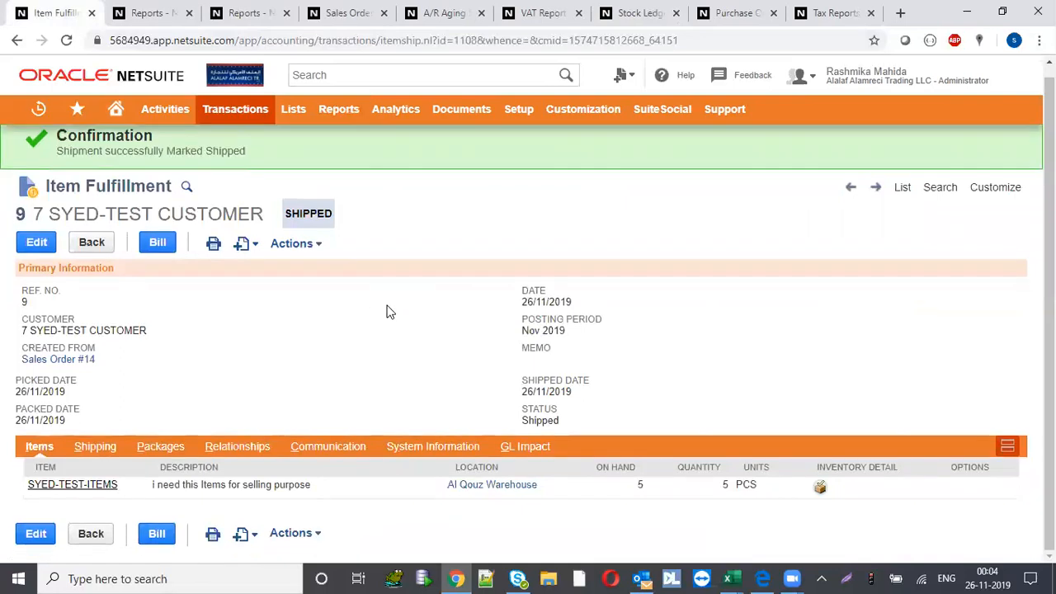
pyautogui.click(632, 15)
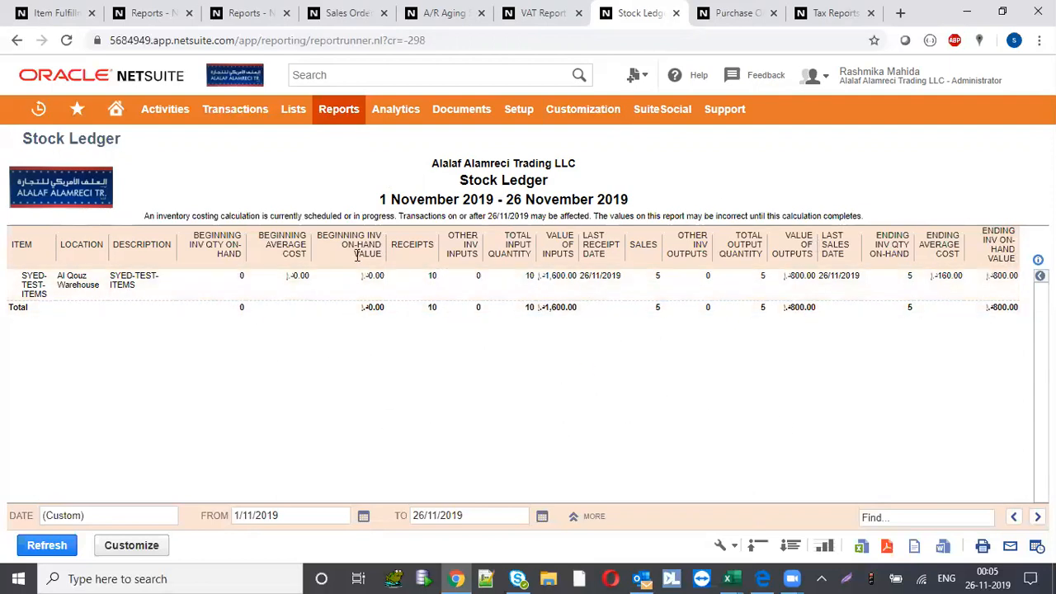
# Bill the shipped item fulfillment and save the resulting customer invoice dated 26/11/2019.
pyautogui.click(54, 20)
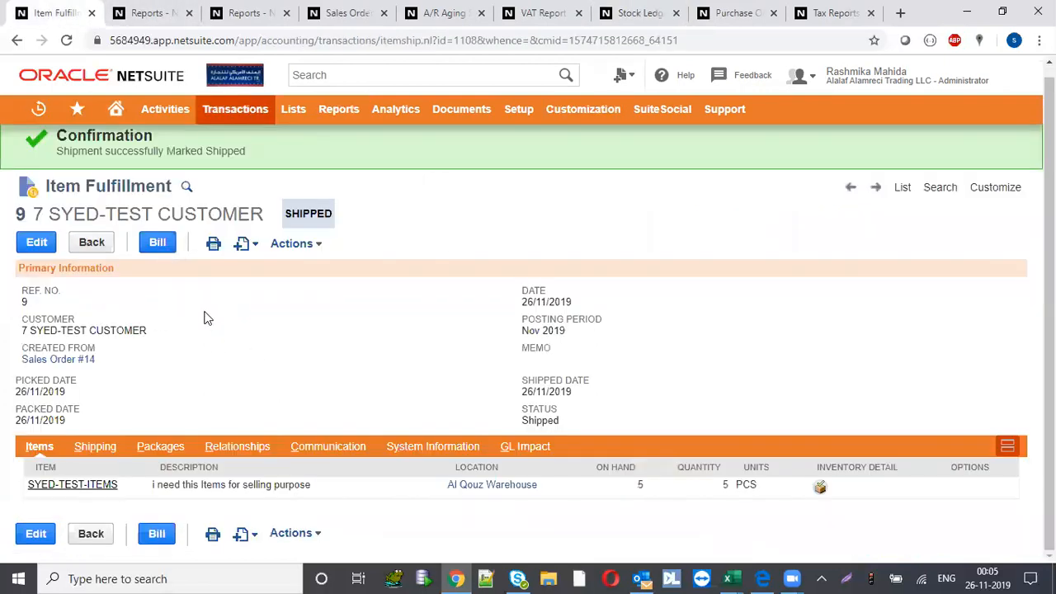
pyautogui.click(155, 247)
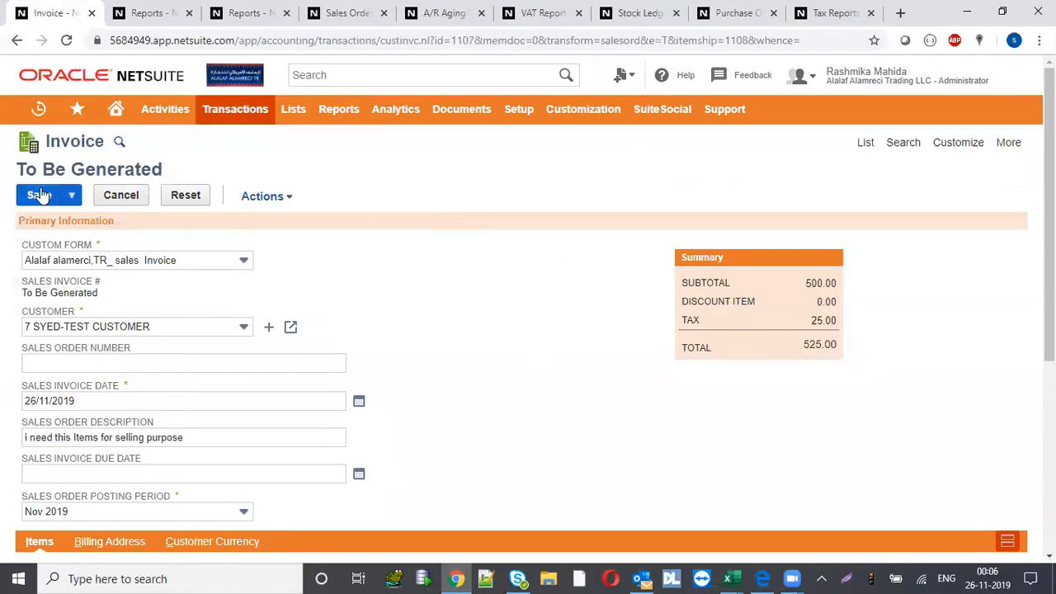
pyautogui.click(37, 195)
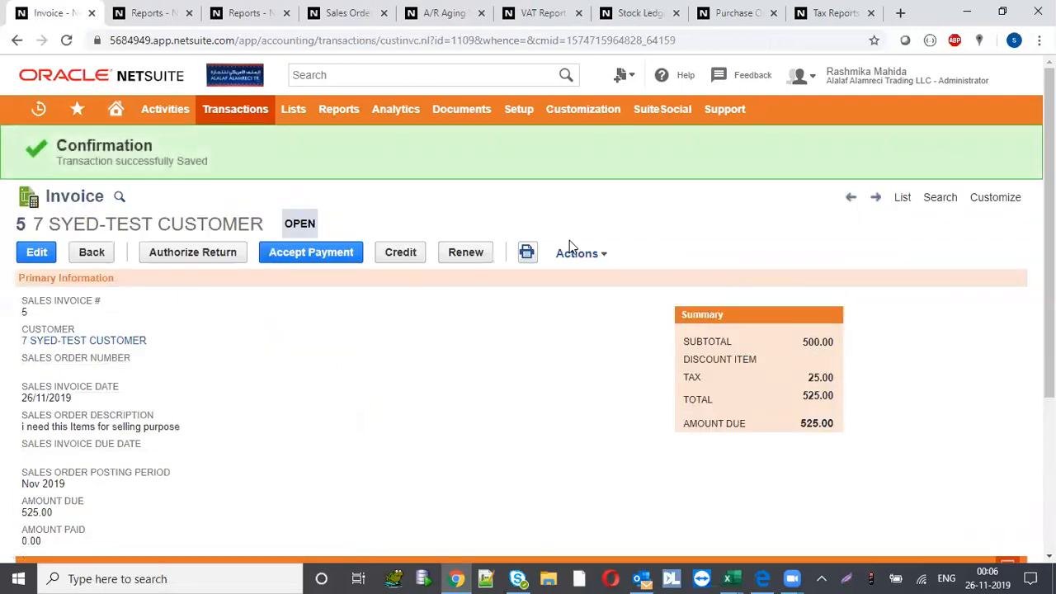
# Check the invoiced customer's open receivable in a refreshed A/R Aging Summary and review the saved invoice.
pyautogui.click(440, 14)
pyautogui.click(47, 545)
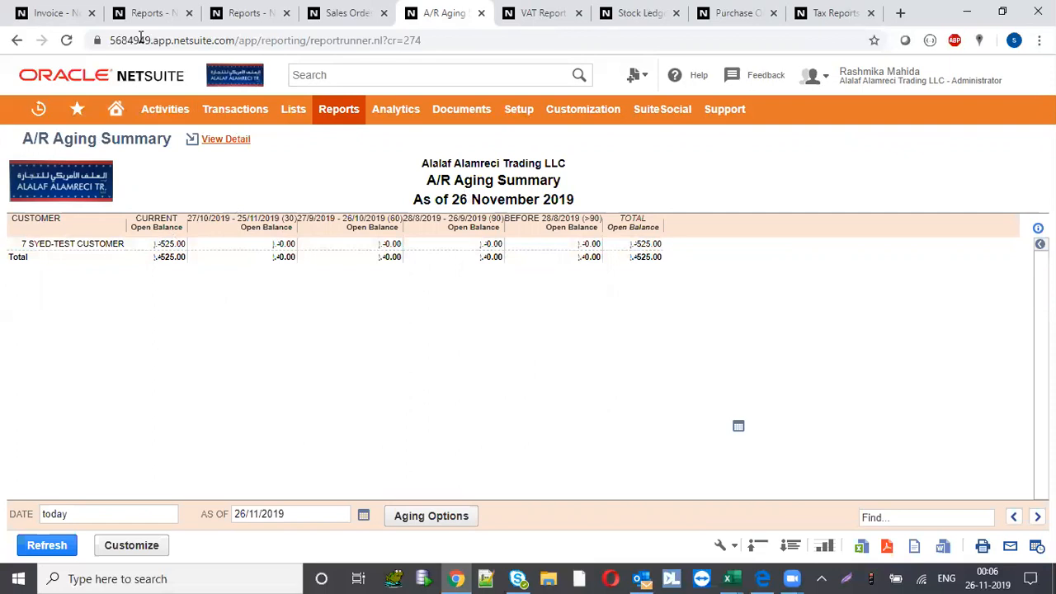
pyautogui.click(57, 12)
pyautogui.scroll(-3, 335, 353)
pyautogui.scroll(3, 337, 353)
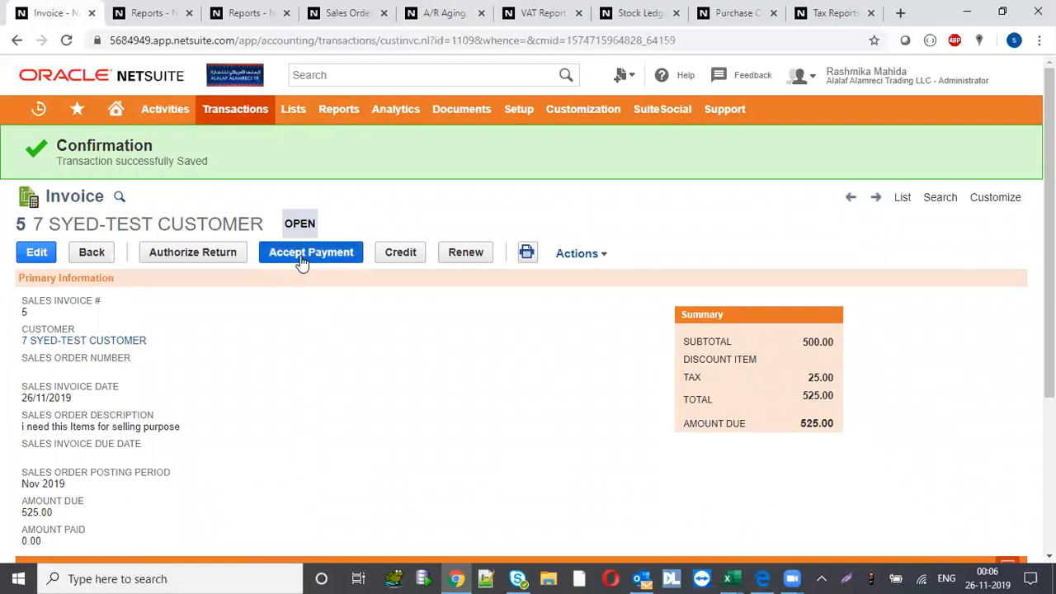
# Start a customer payment from the open invoice and review its prefilled details.
pyautogui.click(300, 256)
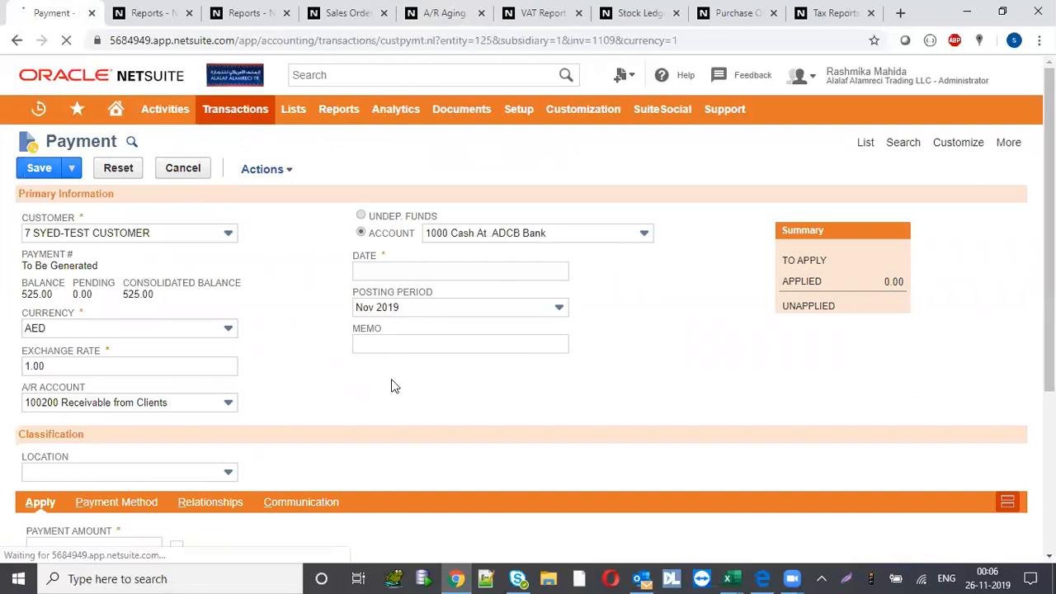
pyautogui.click(346, 417)
pyautogui.scroll(-3, 318, 396)
pyautogui.scroll(3, 360, 396)
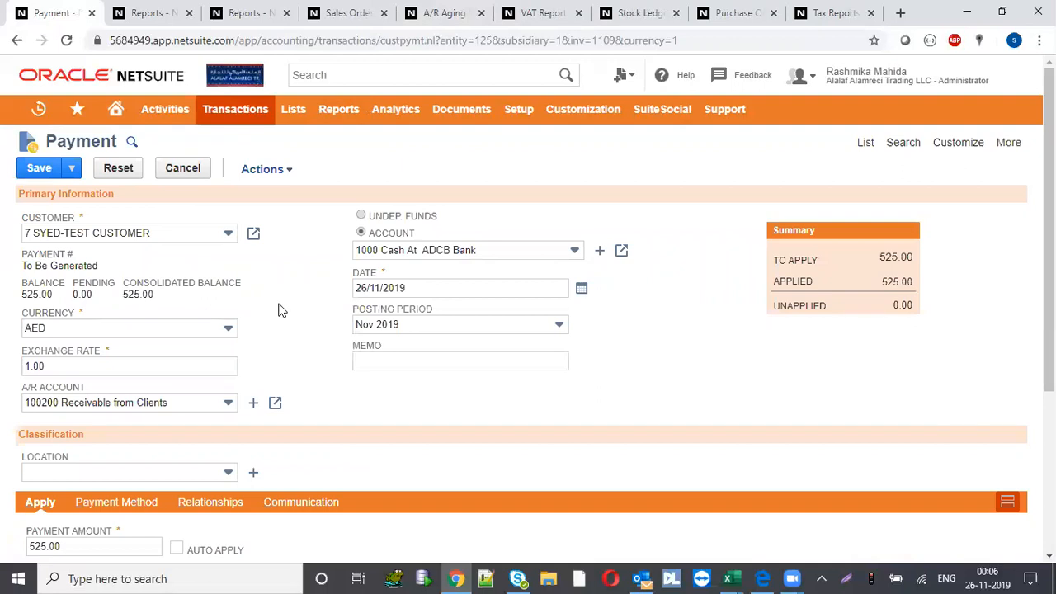
# Try assigning the payment to the Abu Dhabi Islamic Bank account, comparing this with the undeposited funds option.
pyautogui.click(573, 252)
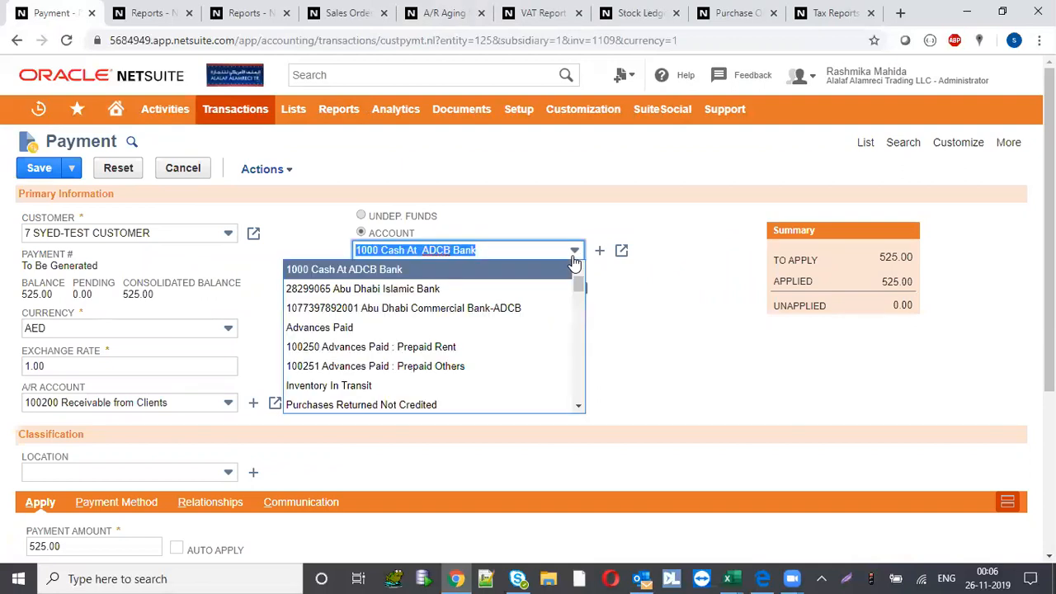
pyautogui.click(383, 290)
pyautogui.click(676, 328)
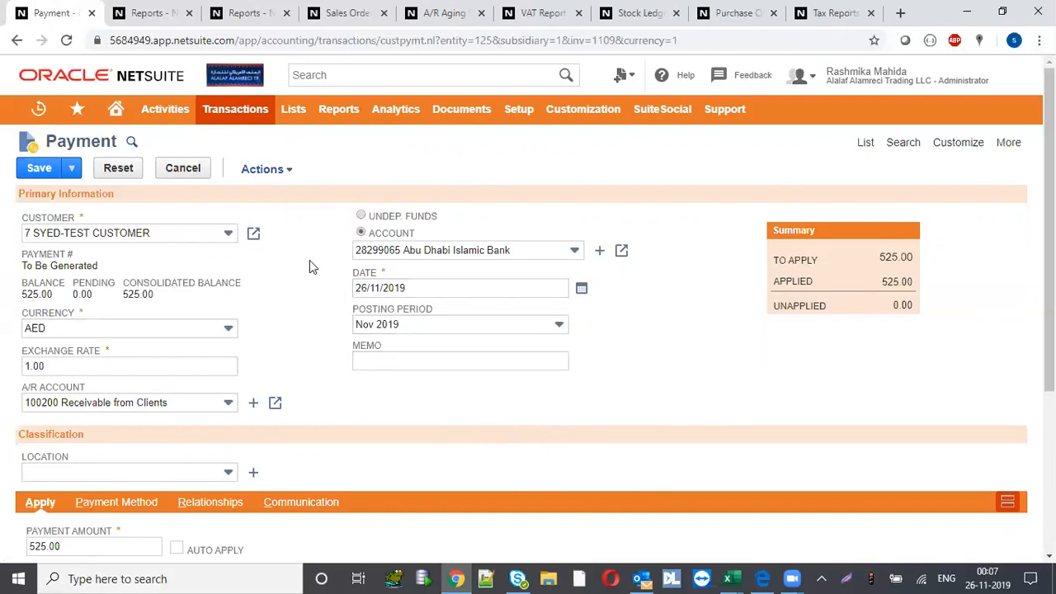
pyautogui.click(360, 216)
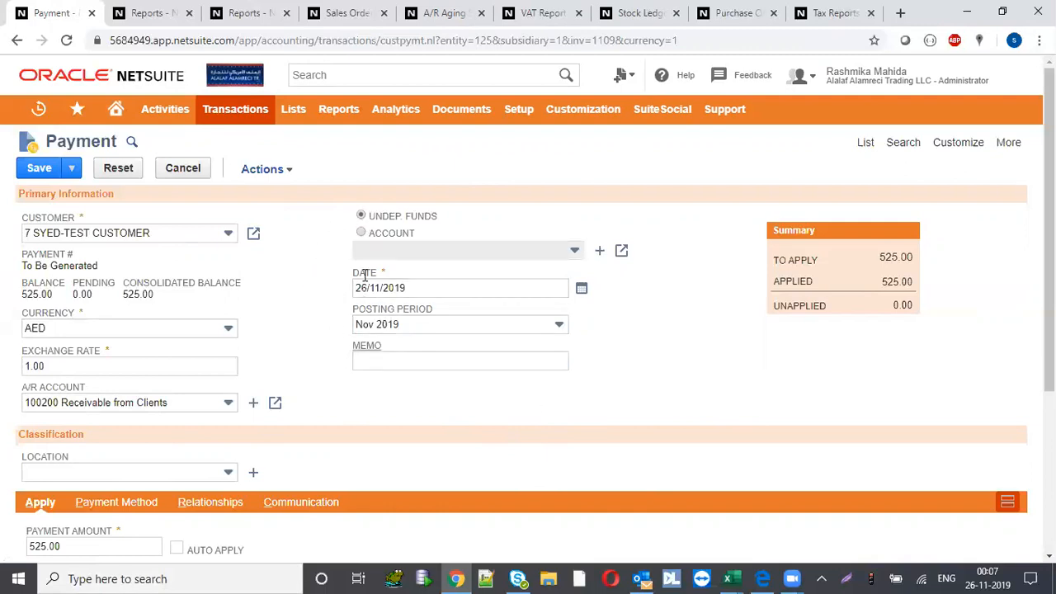
pyautogui.click(361, 234)
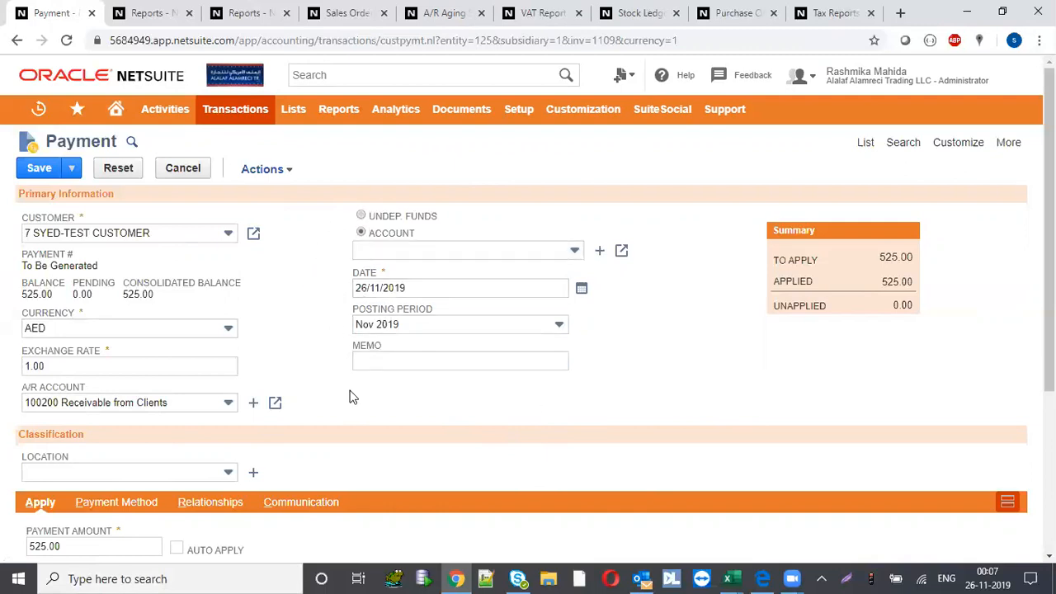
pyautogui.click(361, 216)
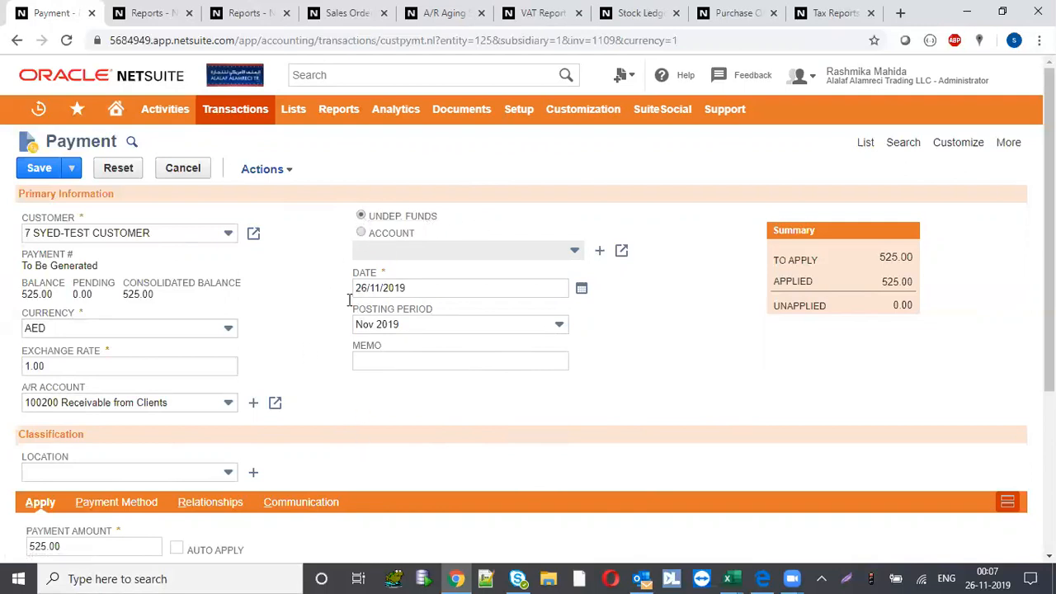
pyautogui.click(360, 232)
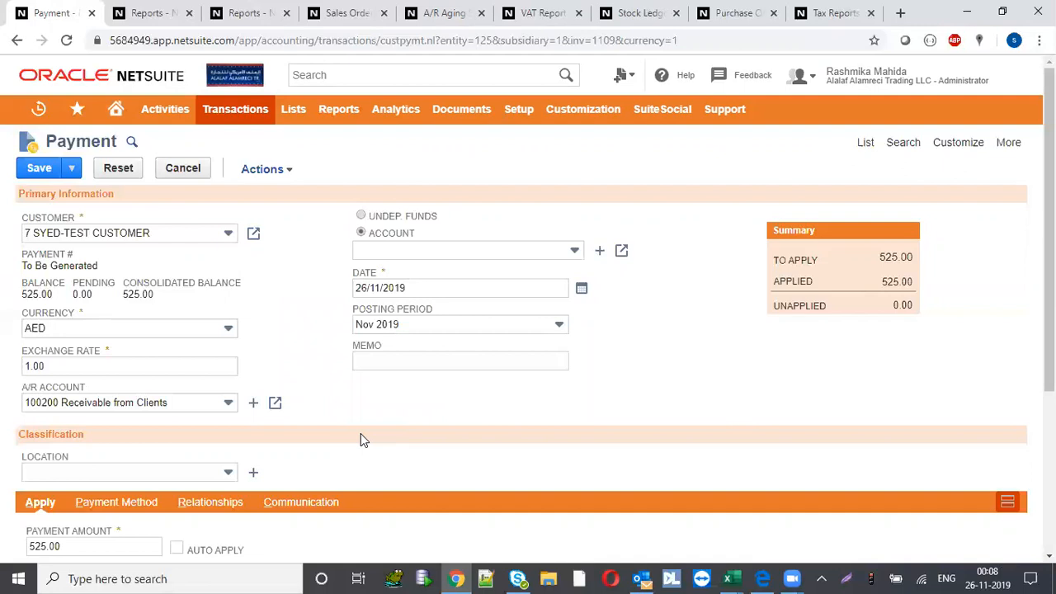
pyautogui.click(544, 251)
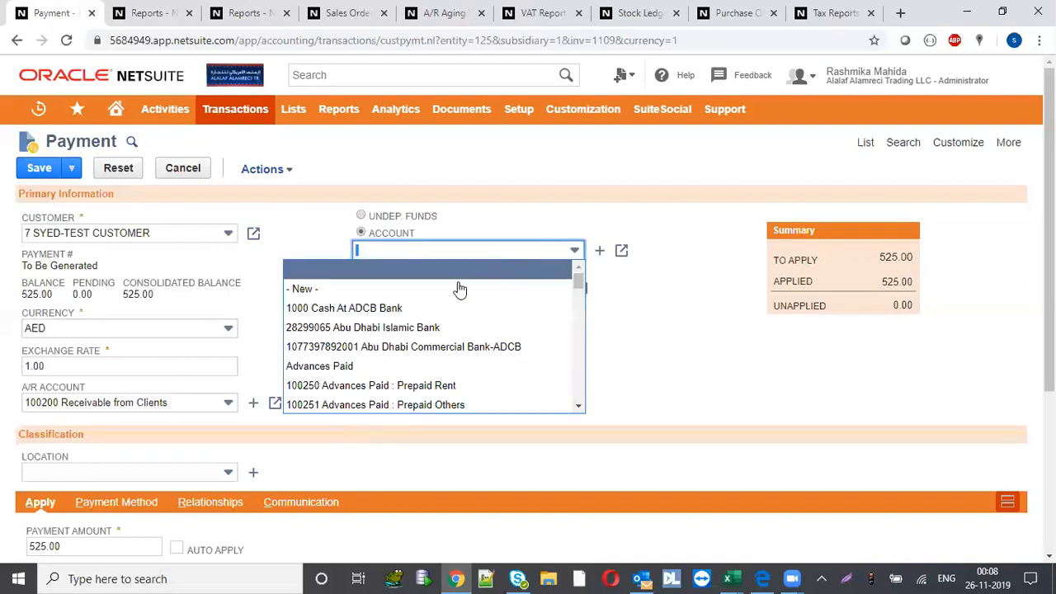
pyautogui.click(388, 328)
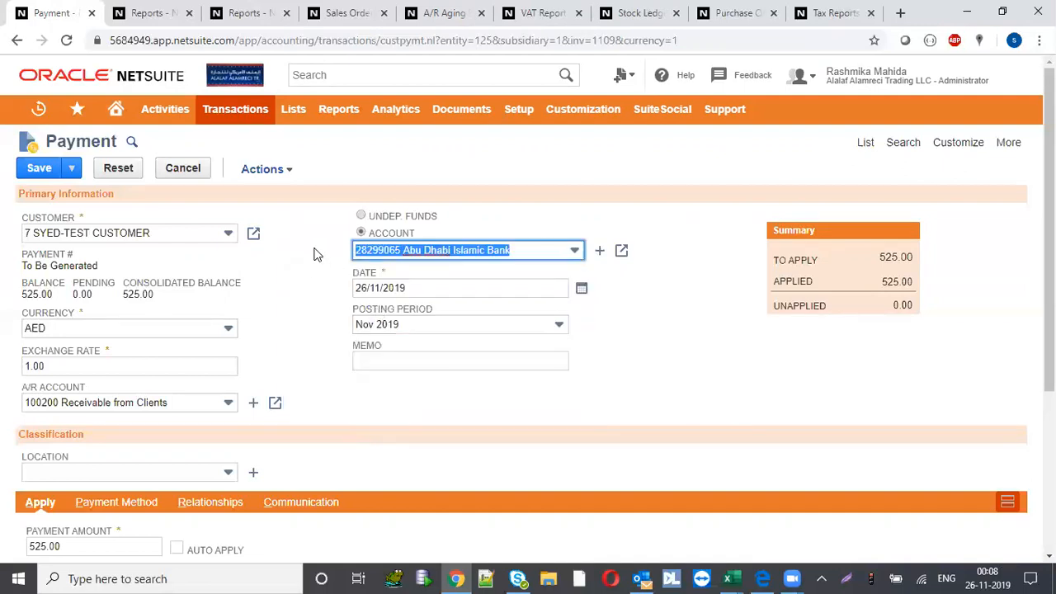
# Assign the payment to undeposited funds, review the invoice it is applied to, and save the payment.
pyautogui.click(361, 216)
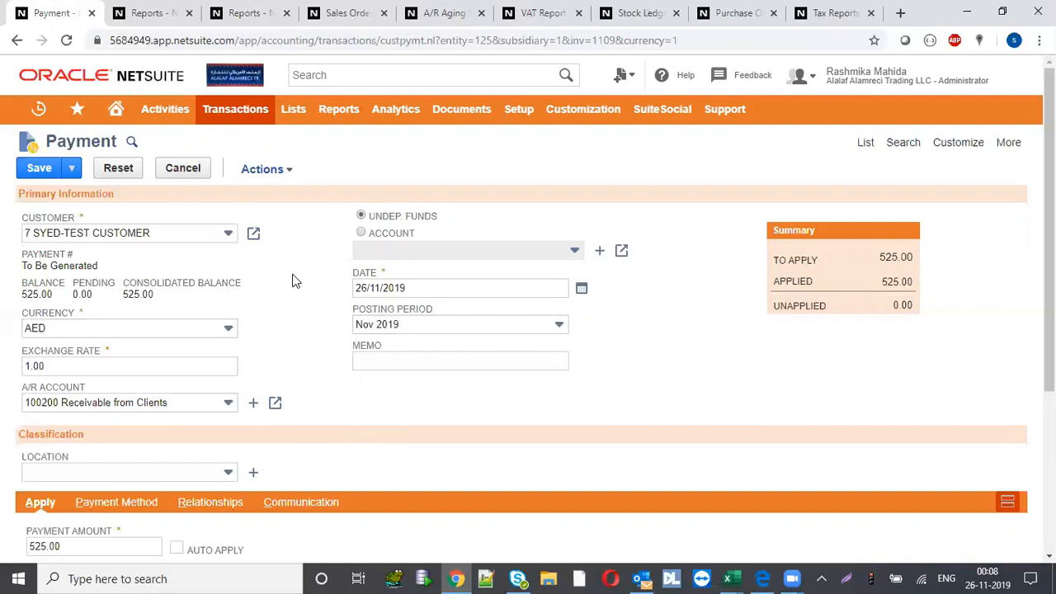
pyautogui.scroll(-3, 293, 280)
pyautogui.scroll(3, 348, 330)
pyautogui.scroll(-1, 320, 289)
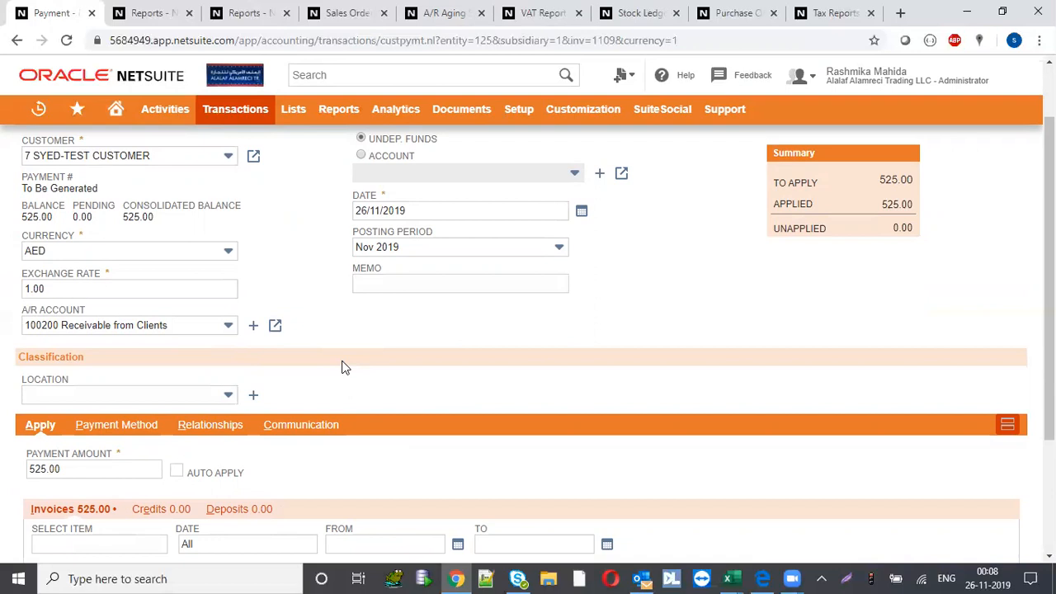
pyautogui.scroll(1, 342, 370)
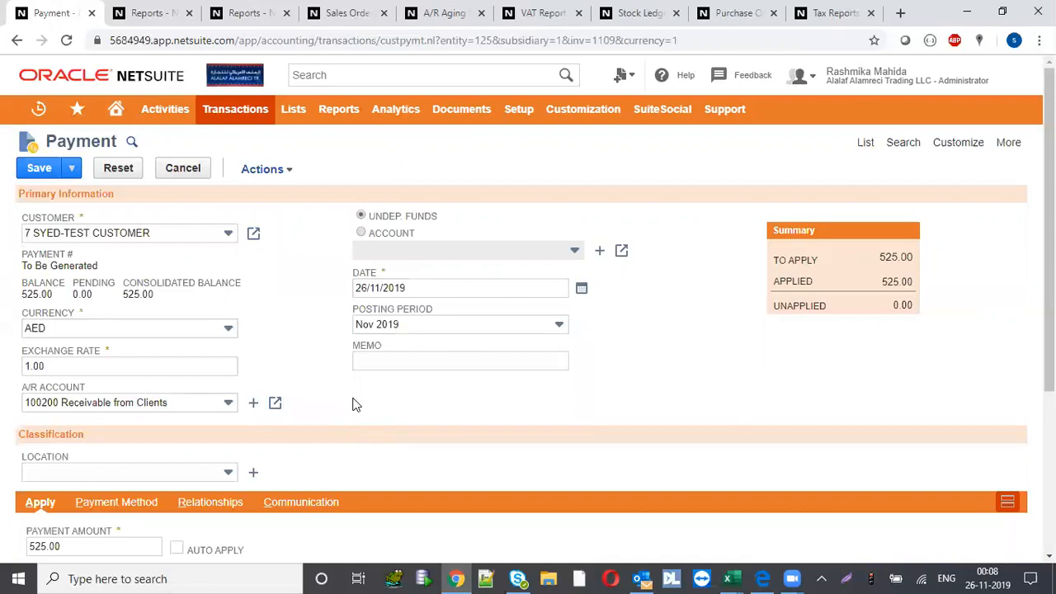
pyautogui.scroll(-2, 356, 421)
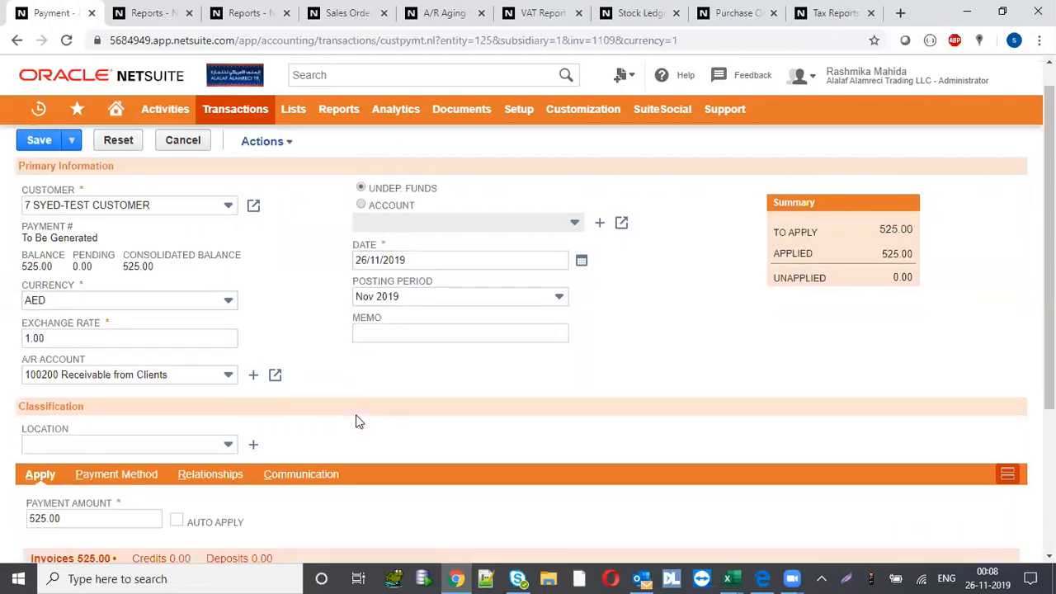
pyautogui.scroll(-1, 405, 422)
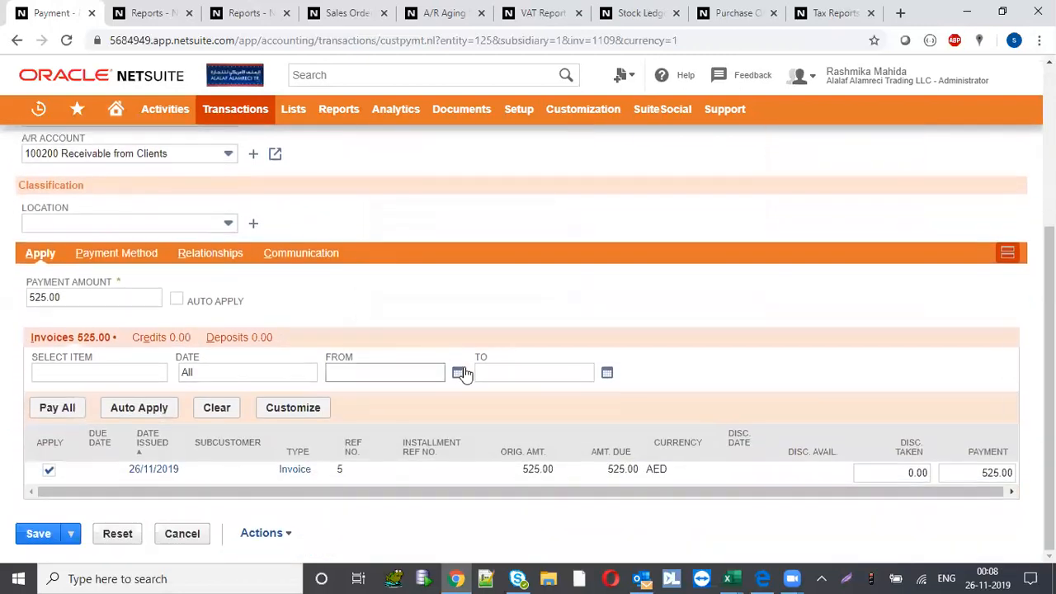
pyautogui.scroll(3, 653, 344)
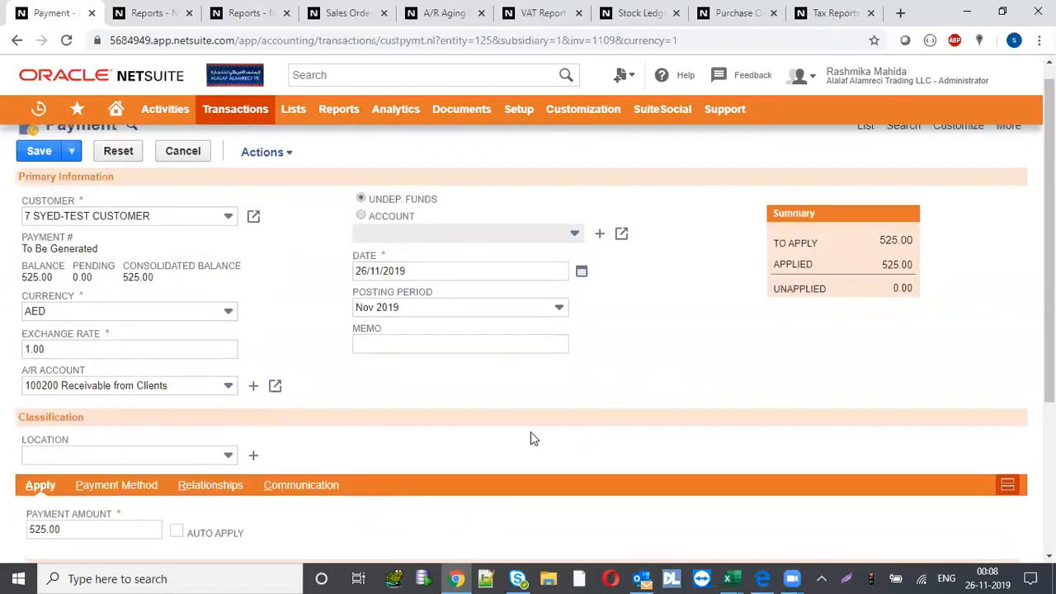
pyautogui.click(39, 151)
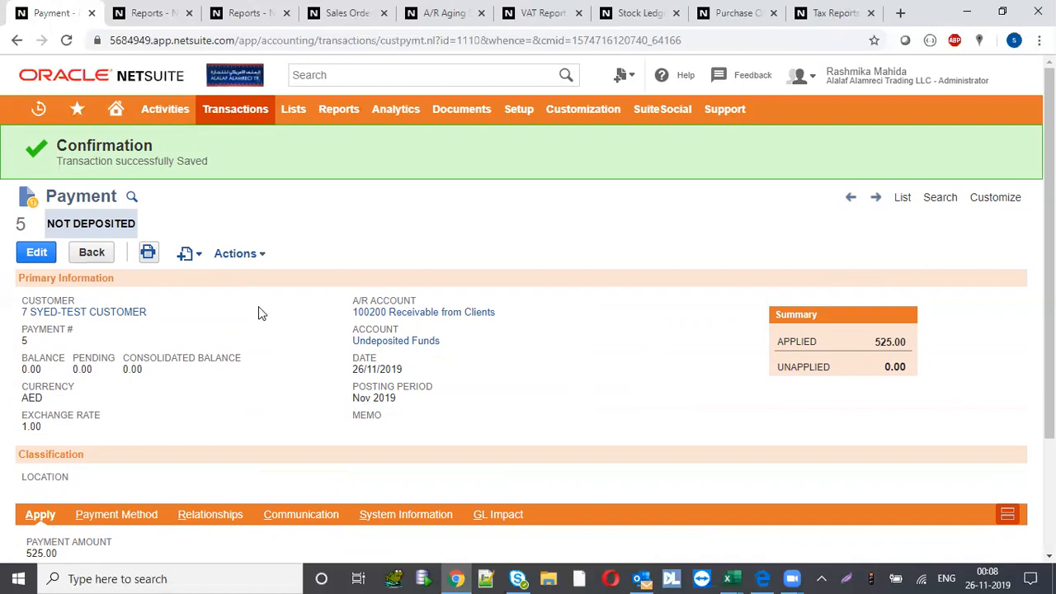
# Refresh the A/R Aging Summary to check the customer's balance after payment, and review the saved payment record.
pyautogui.click(468, 20)
pyautogui.click(47, 546)
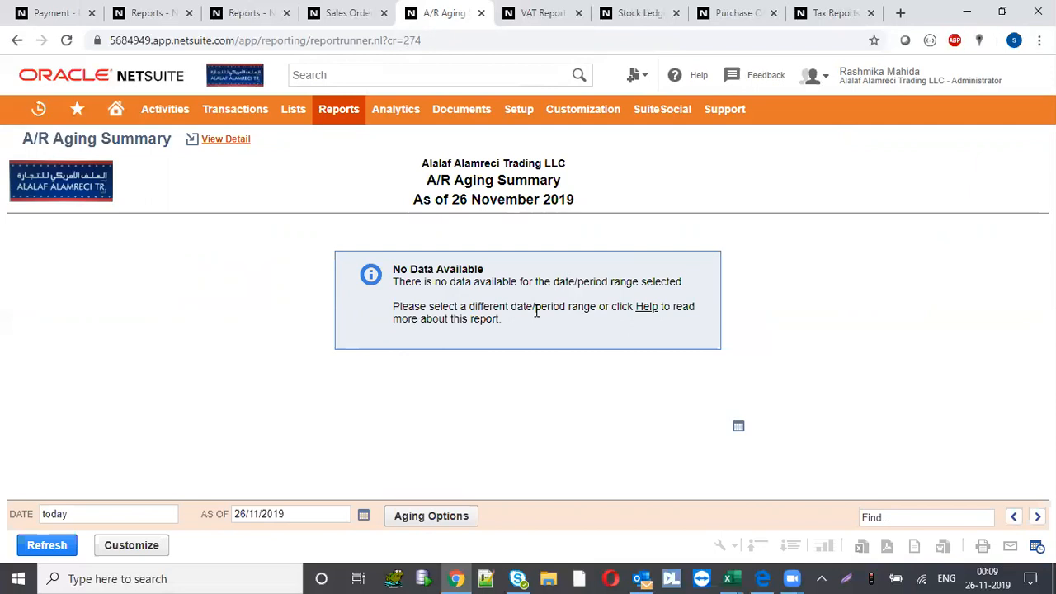
pyautogui.click(45, 13)
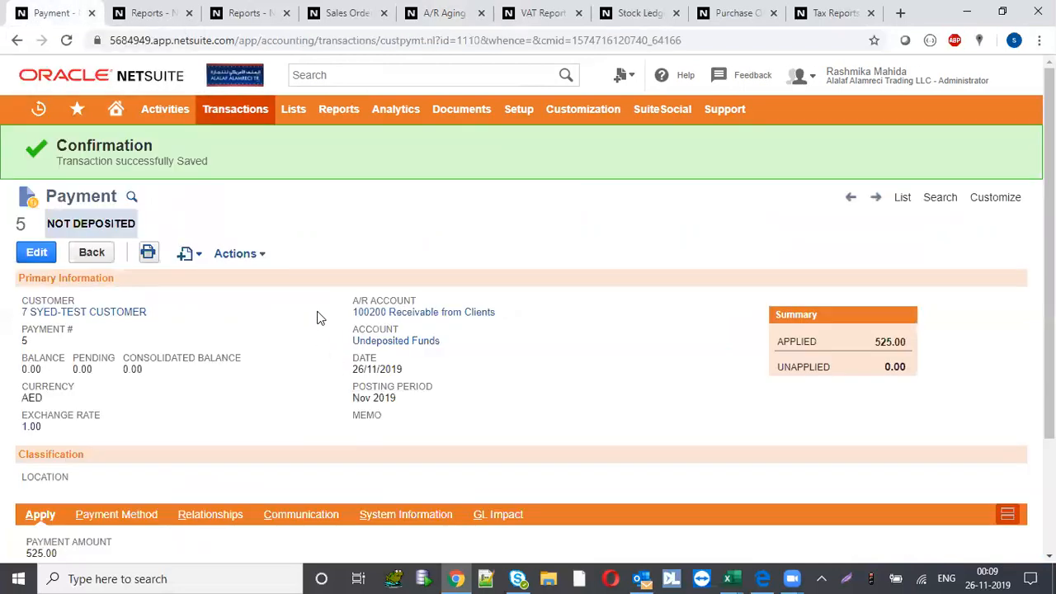
pyautogui.scroll(-2, 318, 314)
pyautogui.scroll(2, 313, 301)
# Start a new bank deposit and include the test customer's undeposited payment dated 26/11/2019 in it.
pyautogui.moveTo(212, 112)
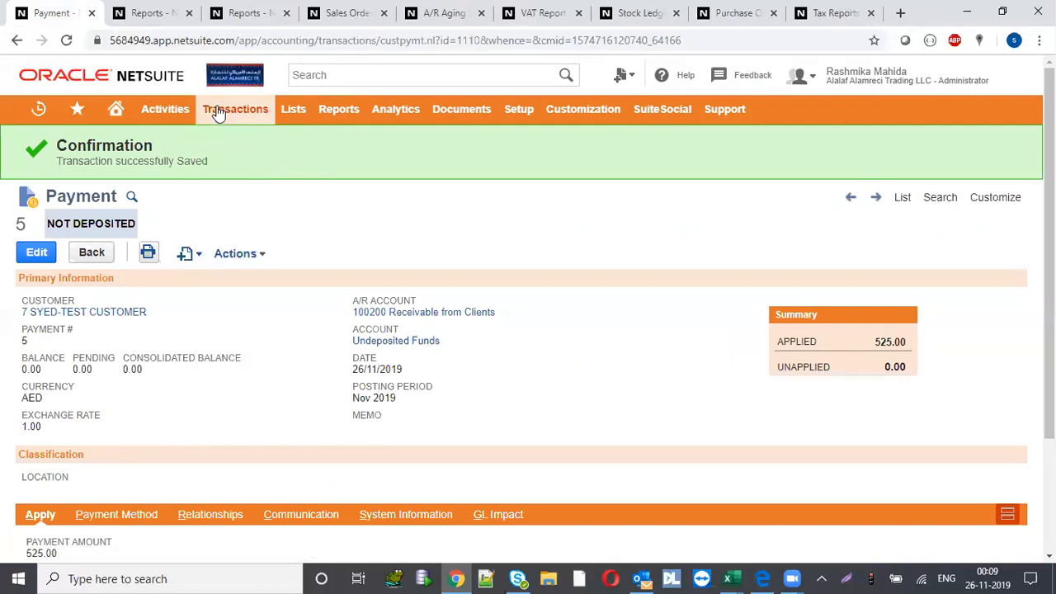
pyautogui.moveTo(226, 177)
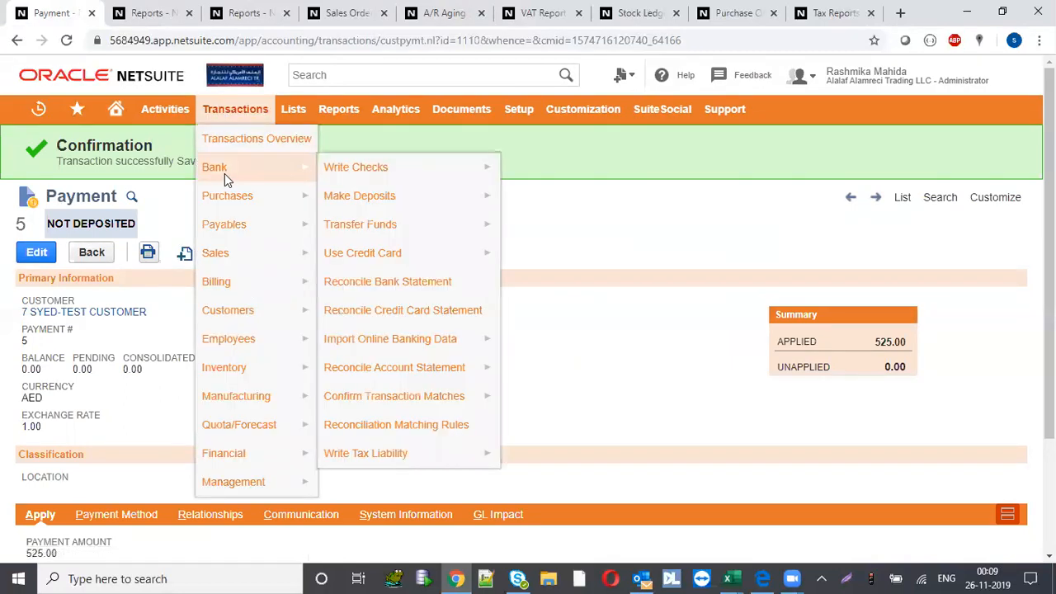
pyautogui.moveTo(363, 202)
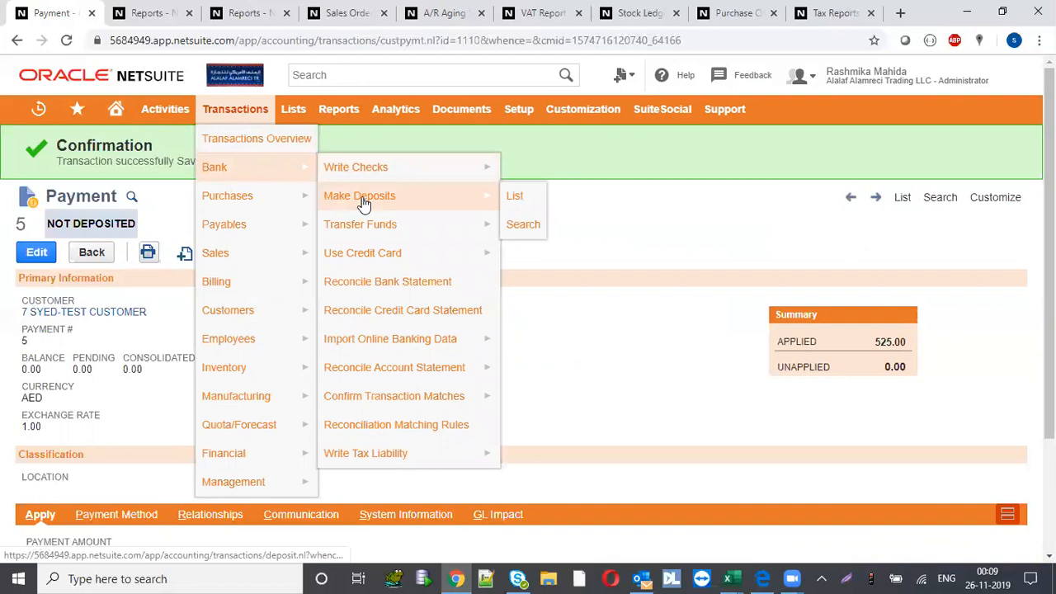
pyautogui.click(363, 202)
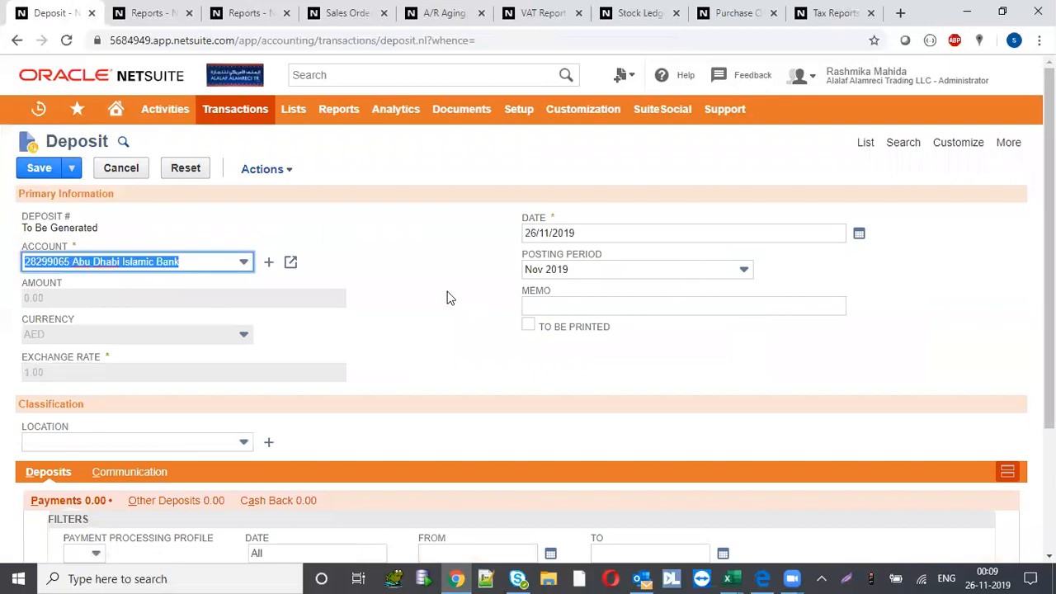
pyautogui.scroll(-2, 424, 264)
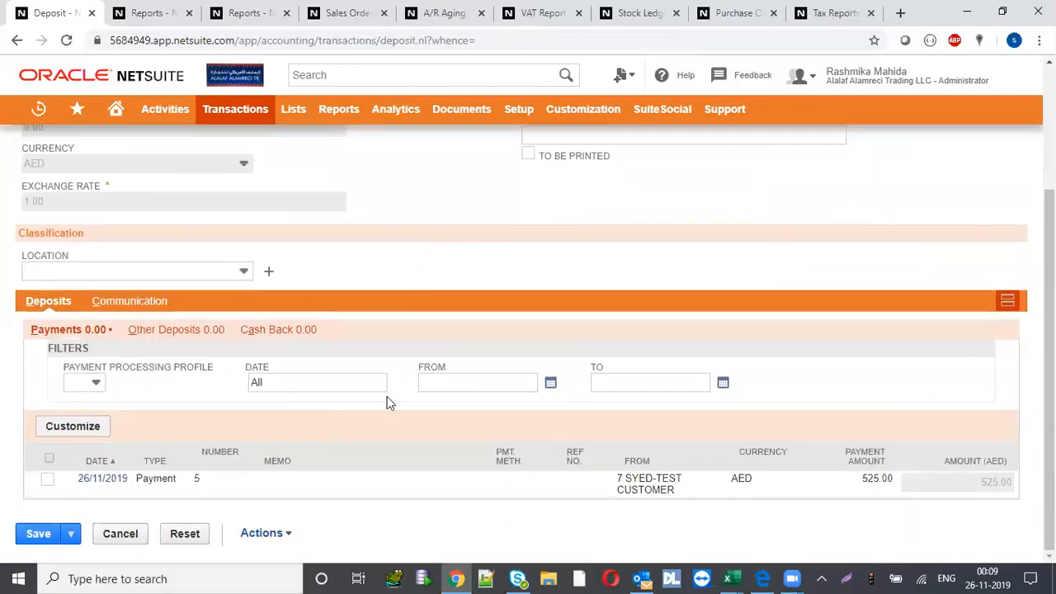
pyautogui.click(47, 479)
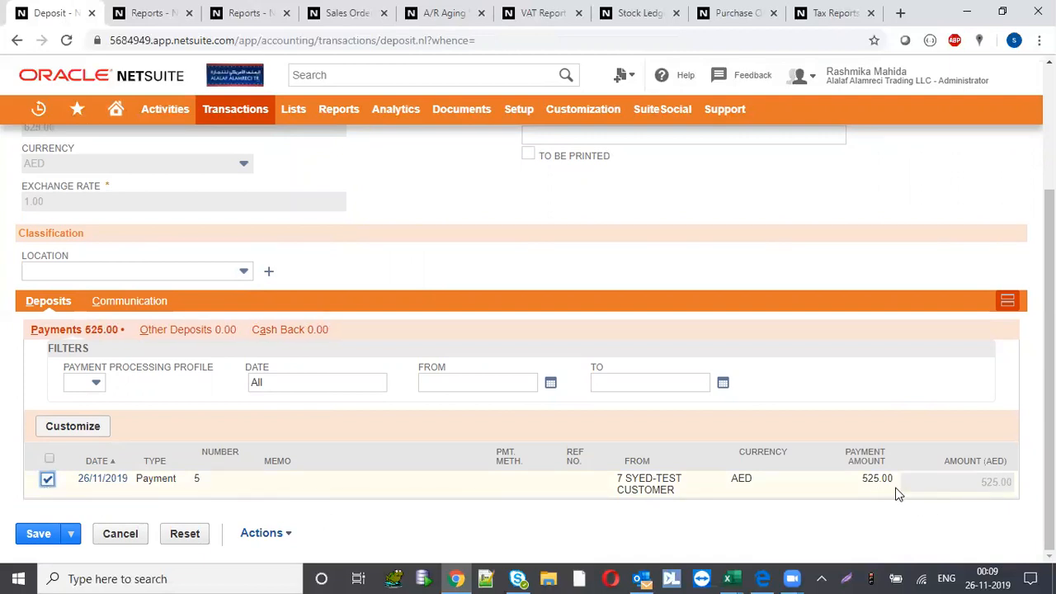
pyautogui.moveTo(1050, 483)
pyautogui.mouseDown()
pyautogui.moveTo(1049, 458)
pyautogui.moveTo(1049, 483)
pyautogui.mouseUp()
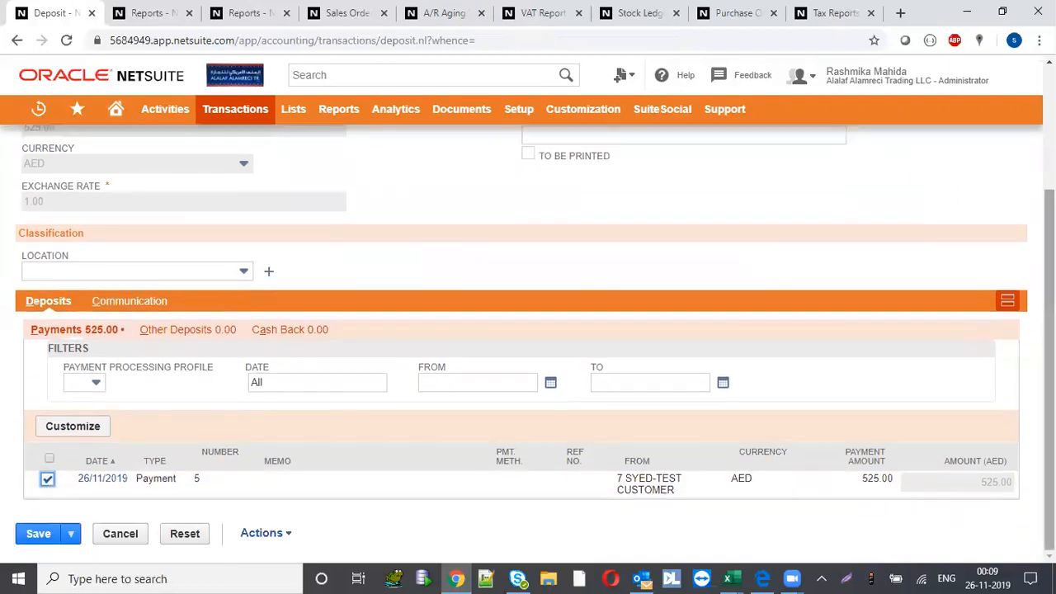
# Save the deposit with Abu Dhabi Islamic Bank as the account and Al Qouz Warehouse as the location.
pyautogui.scroll(3, 523, 361)
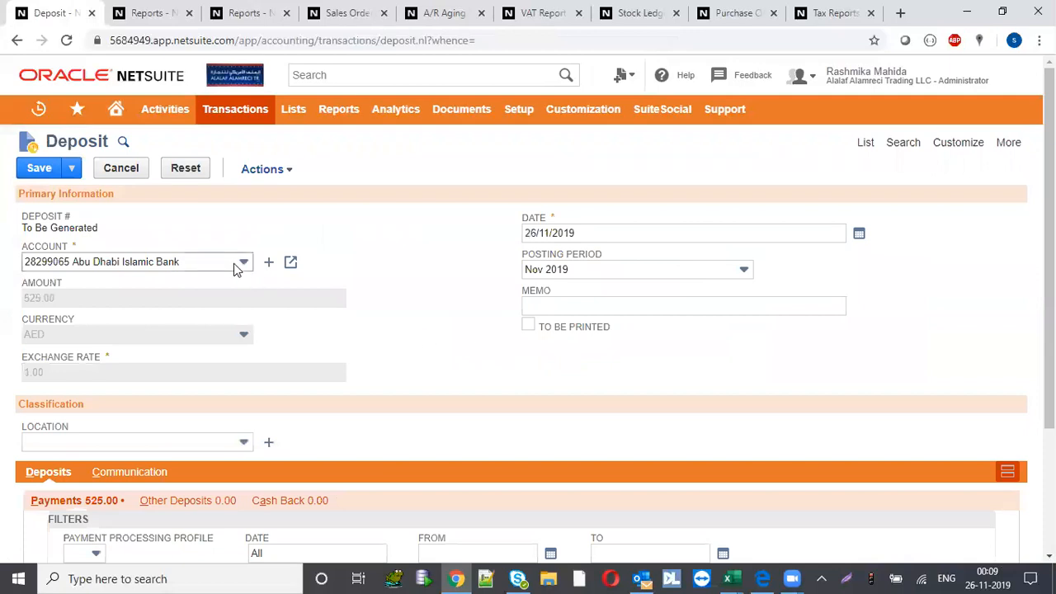
pyautogui.click(235, 262)
pyautogui.click(153, 320)
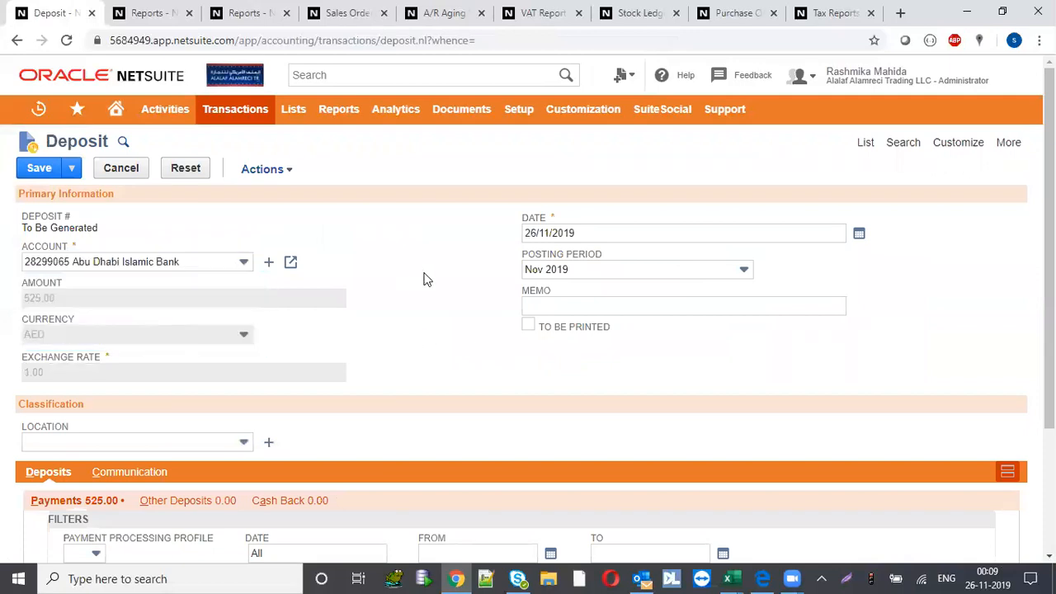
pyautogui.scroll(-2, 446, 330)
pyautogui.click(249, 299)
pyautogui.click(207, 344)
pyautogui.scroll(2, 804, 286)
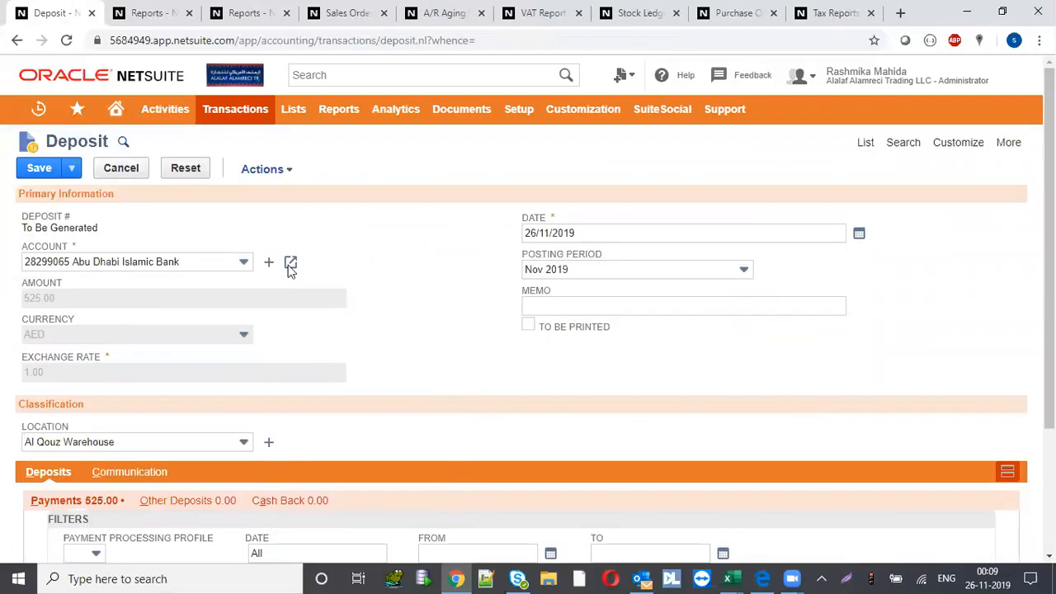
pyautogui.click(27, 168)
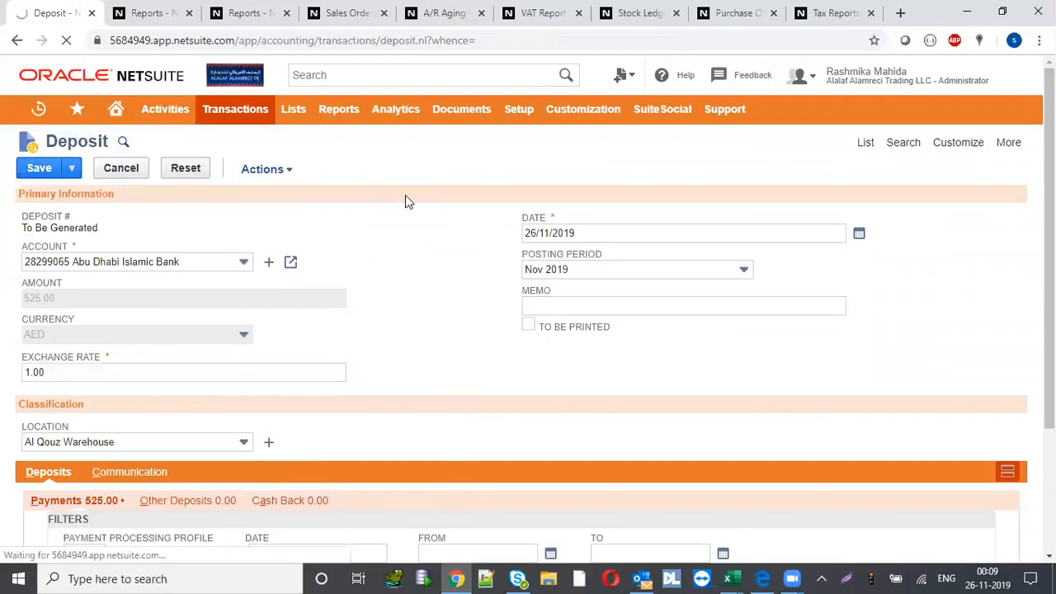